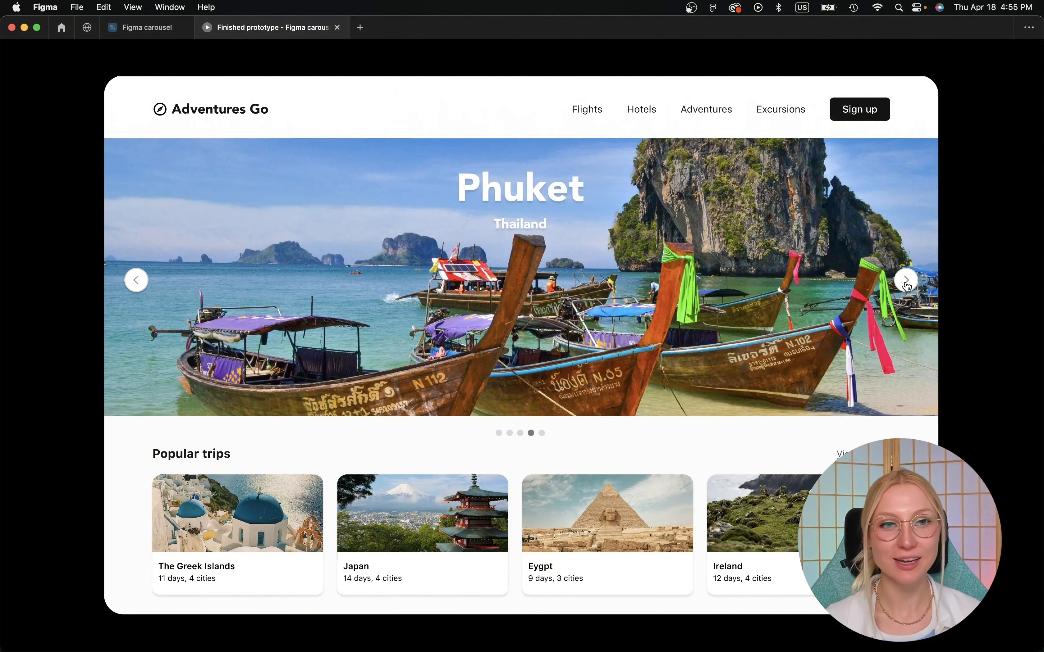
Preview the finished prototype by advancing the hero carousel one slide and moving the Popular trips carousel forward.
left_click(905, 282)
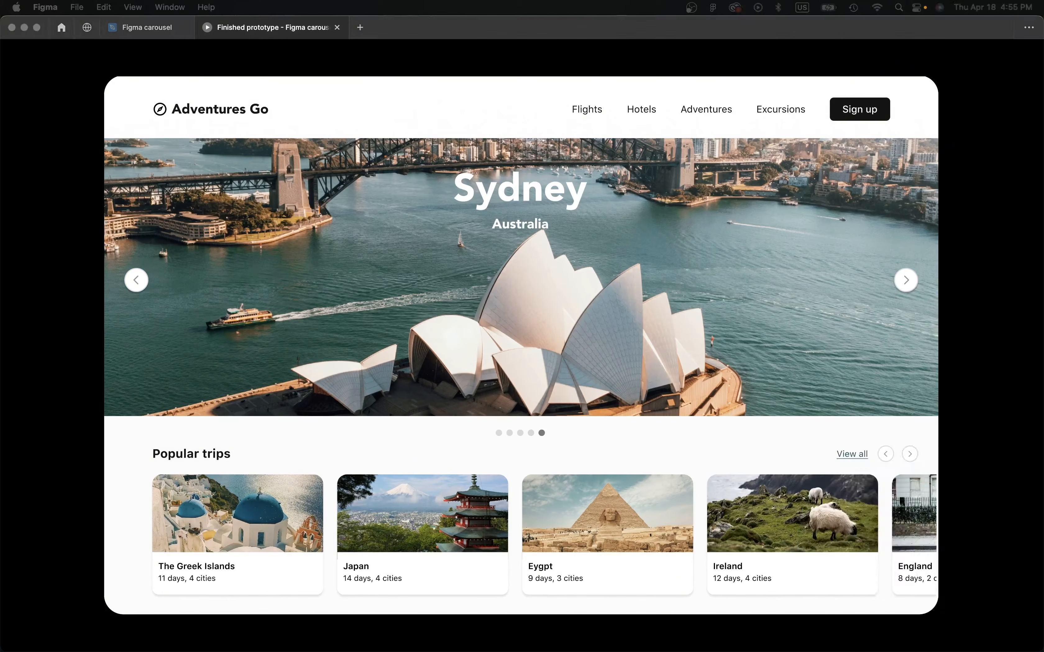
left_click(908, 456)
left_click(909, 455)
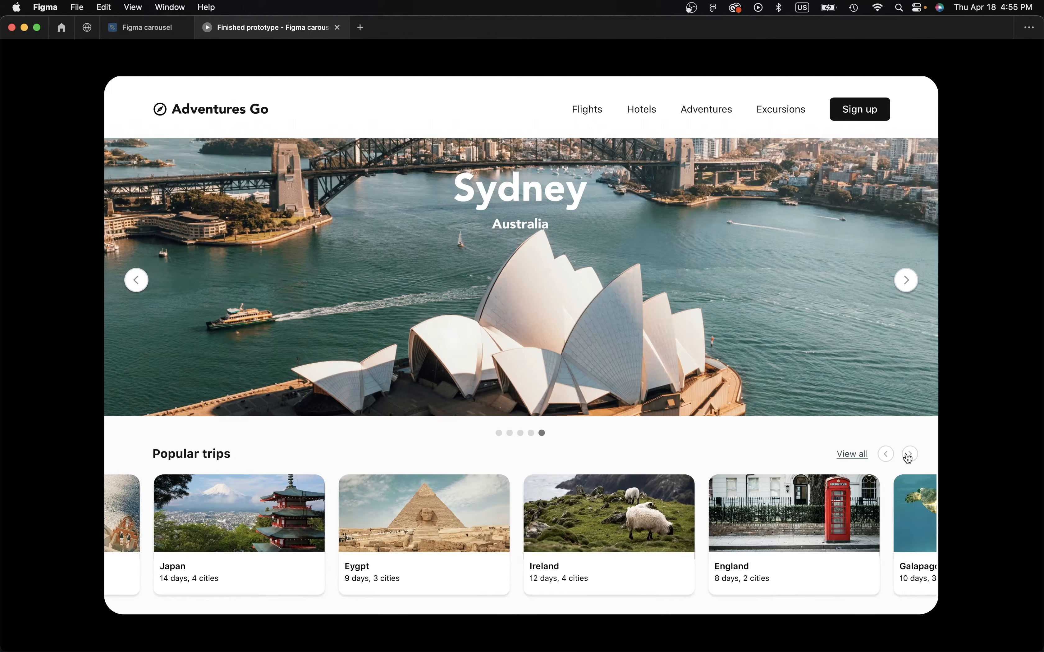
left_click(909, 456)
left_click(908, 457)
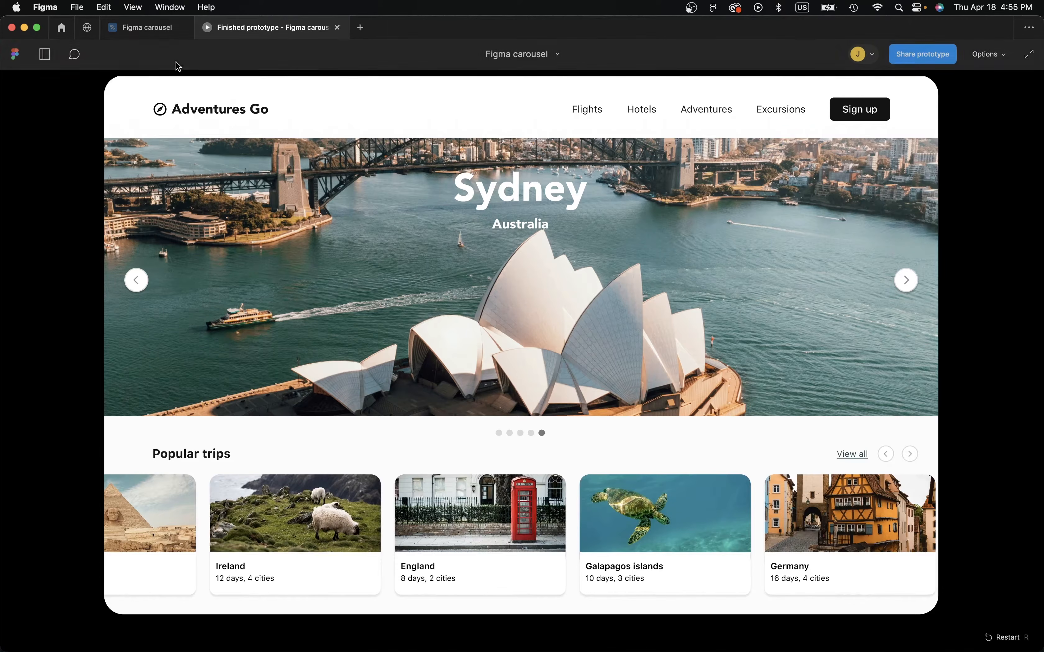
Examine the Finished prototype page of the Figma carousel file and return to the Practice page.
left_click(140, 34)
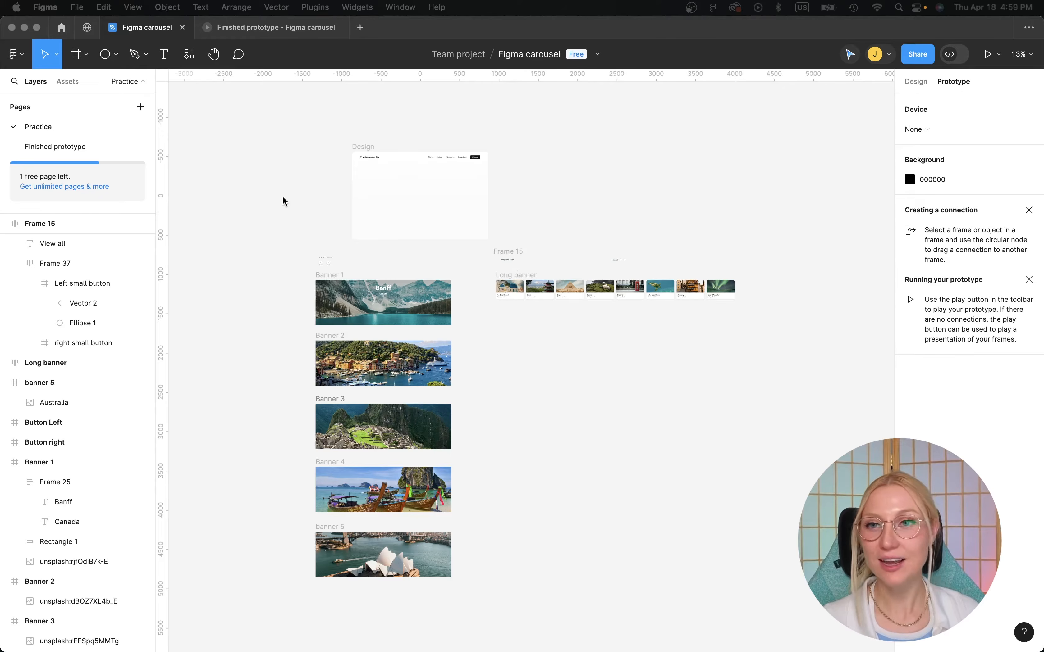
left_click(76, 148)
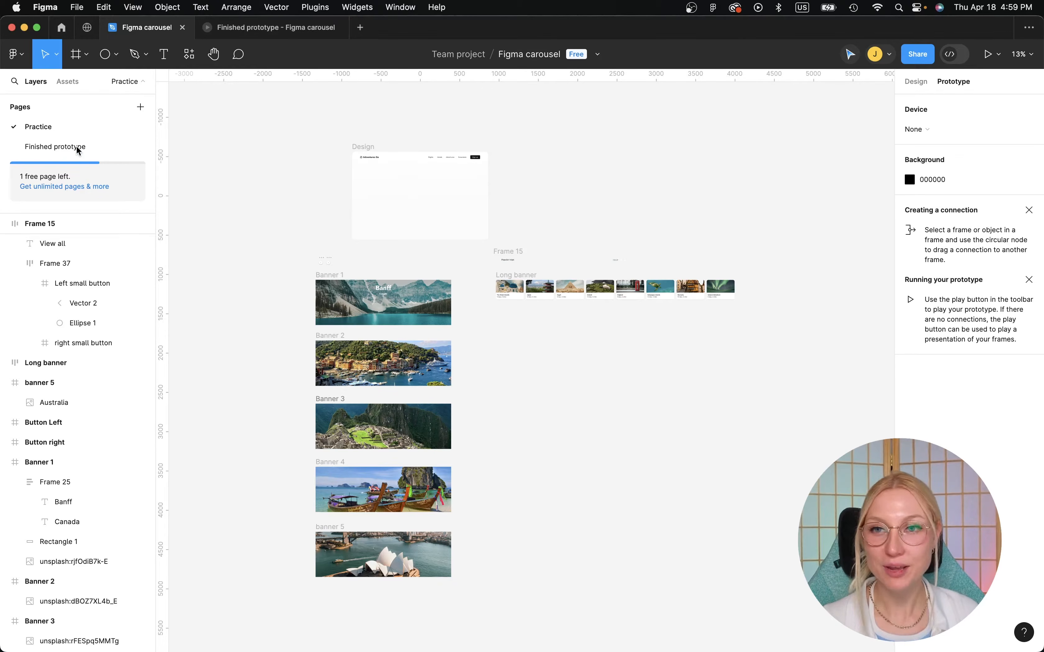
left_click(78, 147)
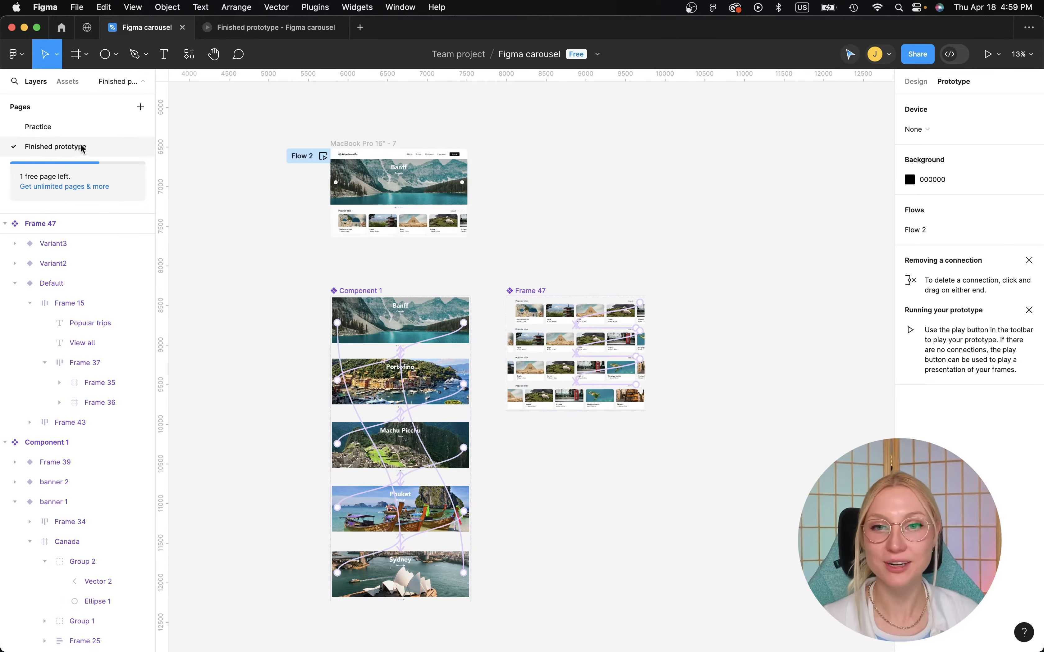
left_click(401, 379)
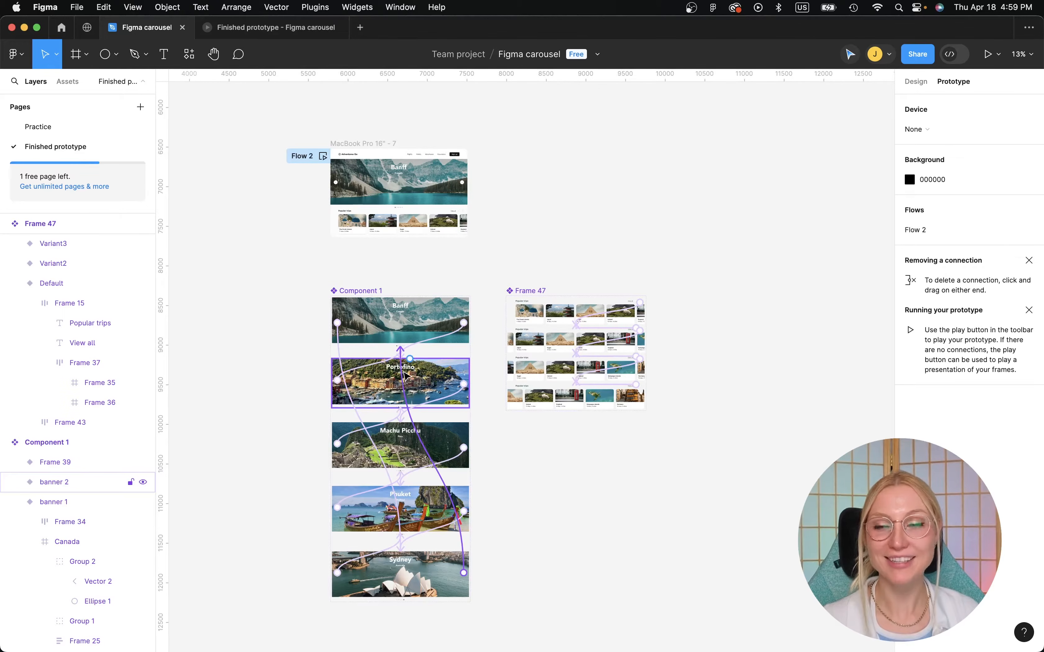
left_click(60, 126)
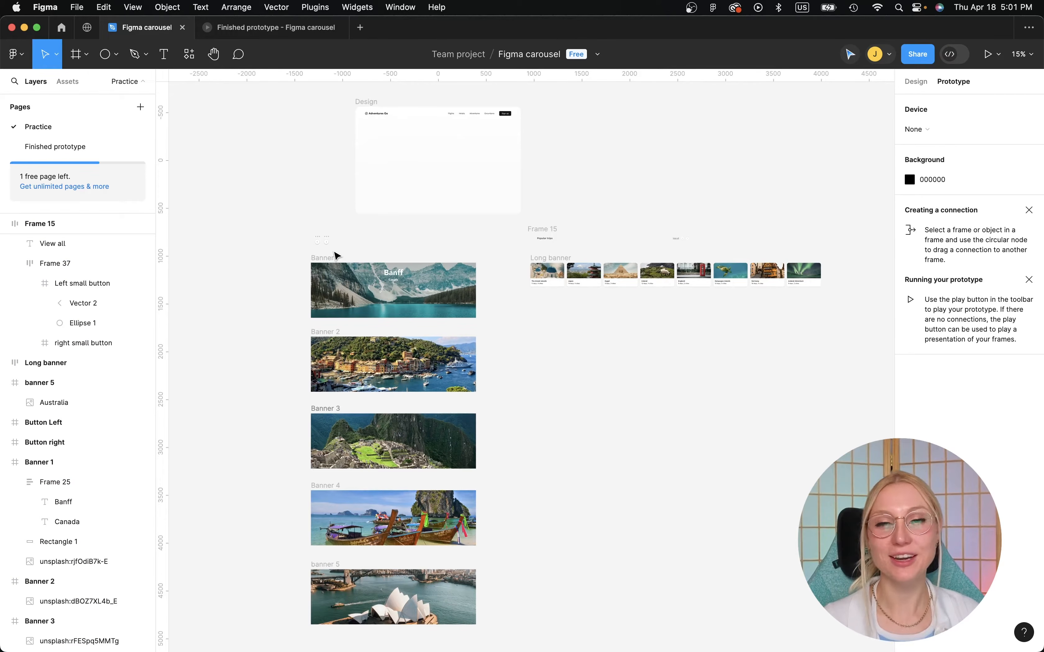
Move Banner 1 into the Design frame, spanning its full width directly beneath the header.
scroll(336, 258, "up", 2)
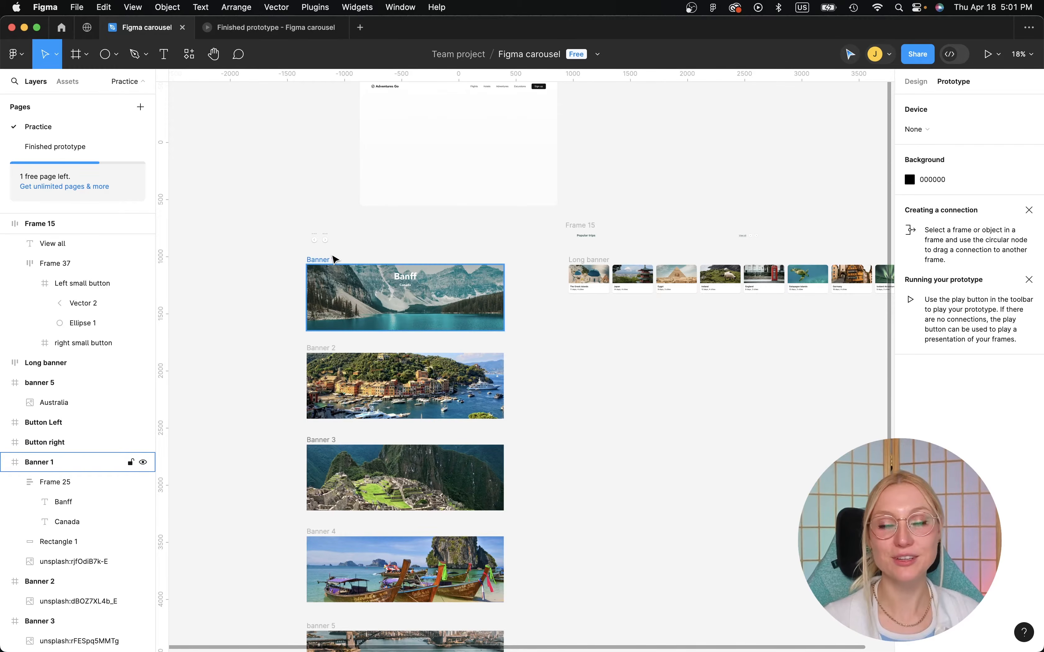
scroll(336, 260, "up", 5)
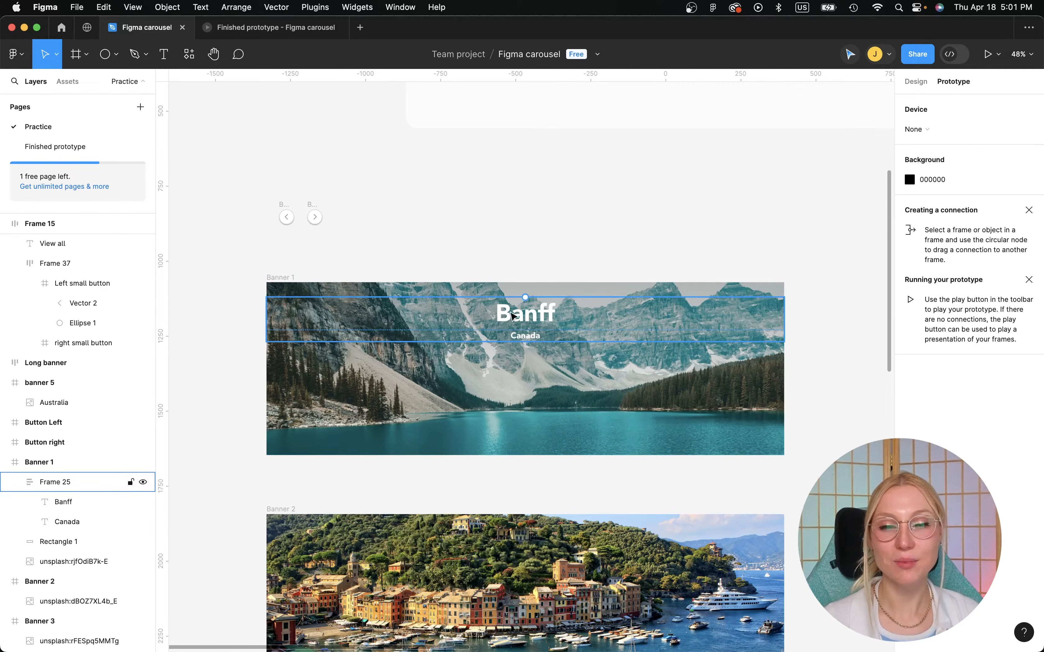
scroll(287, 293, "down", 3)
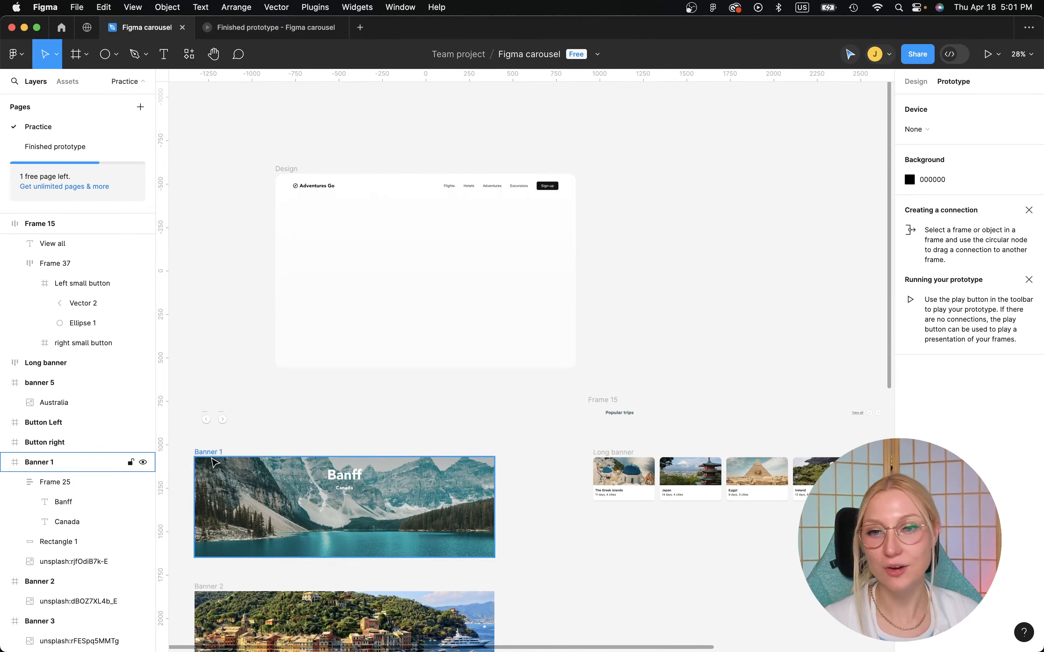
left_click_drag(214, 456, 293, 200)
scroll(293, 200, "up", 3)
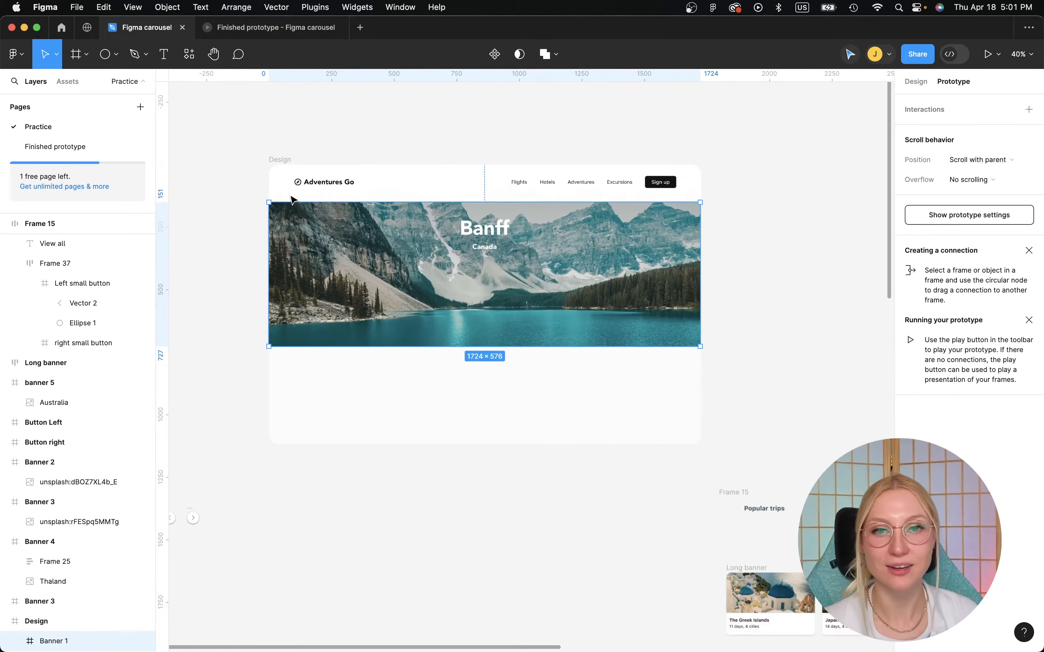
scroll(292, 199, "up", 2)
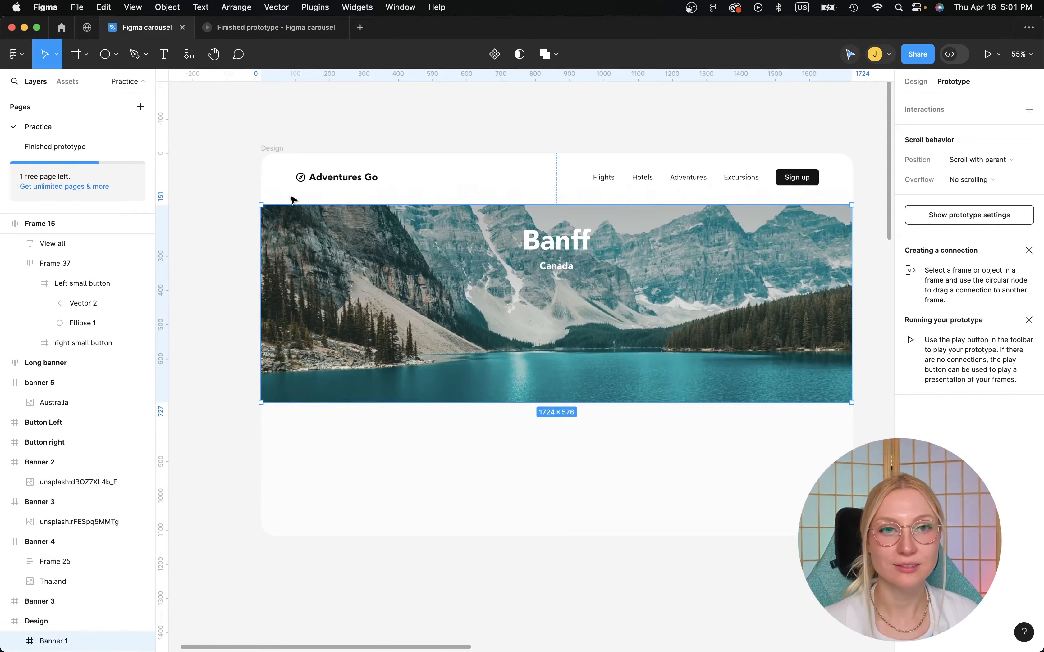
scroll(292, 199, "up", 2)
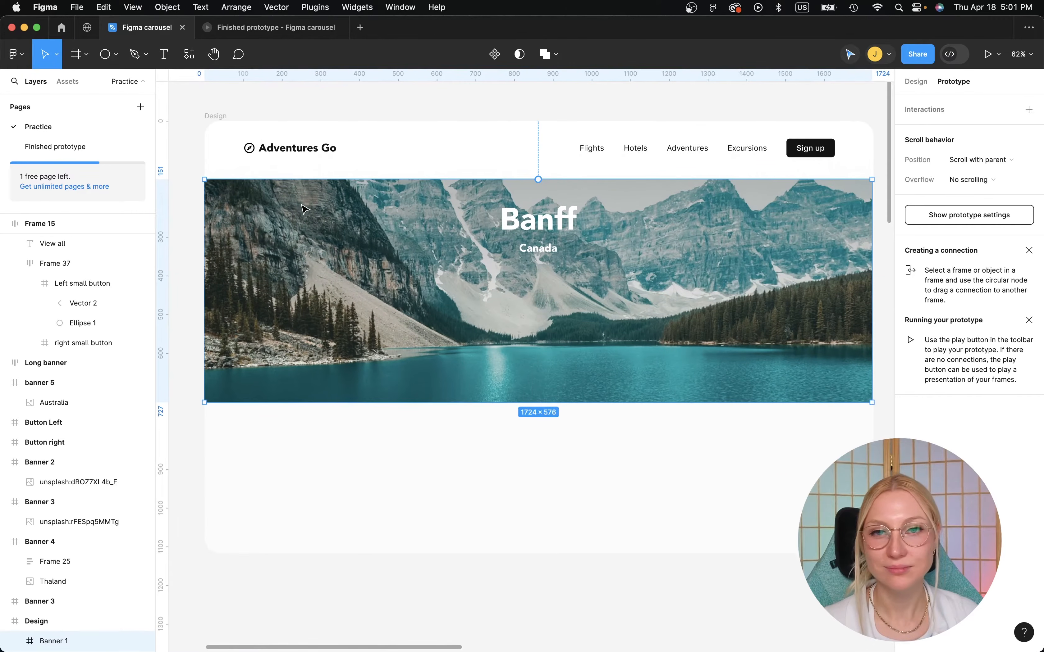
Shift Banner 1 upward to tighten the gap between it and the header navigation.
left_click_drag(305, 209, 303, 201)
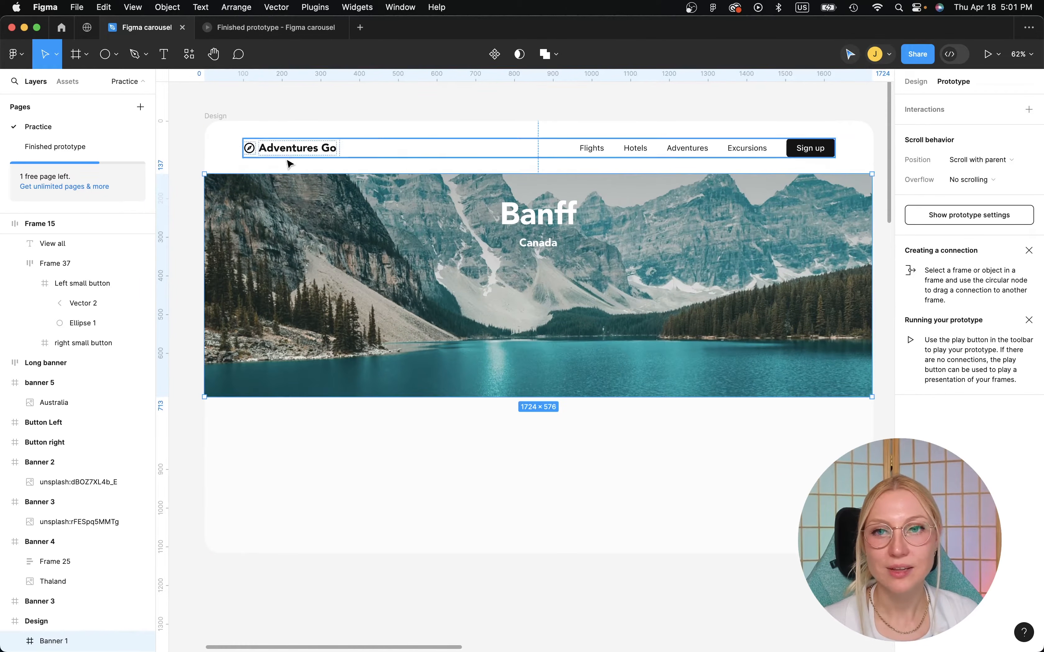
key("alt")
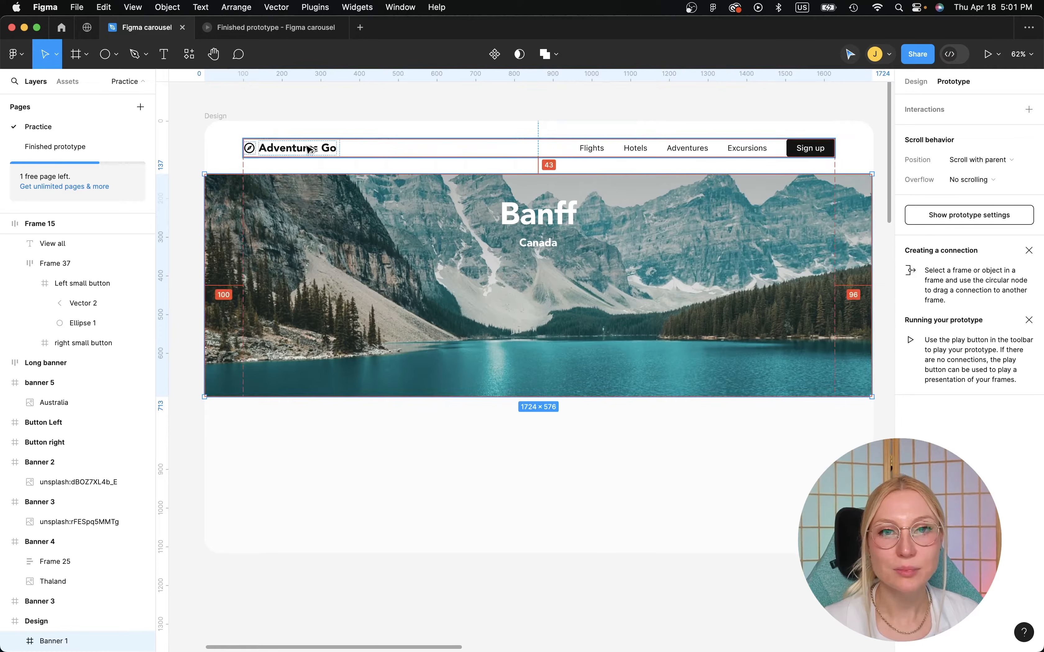
key("shift+Up")
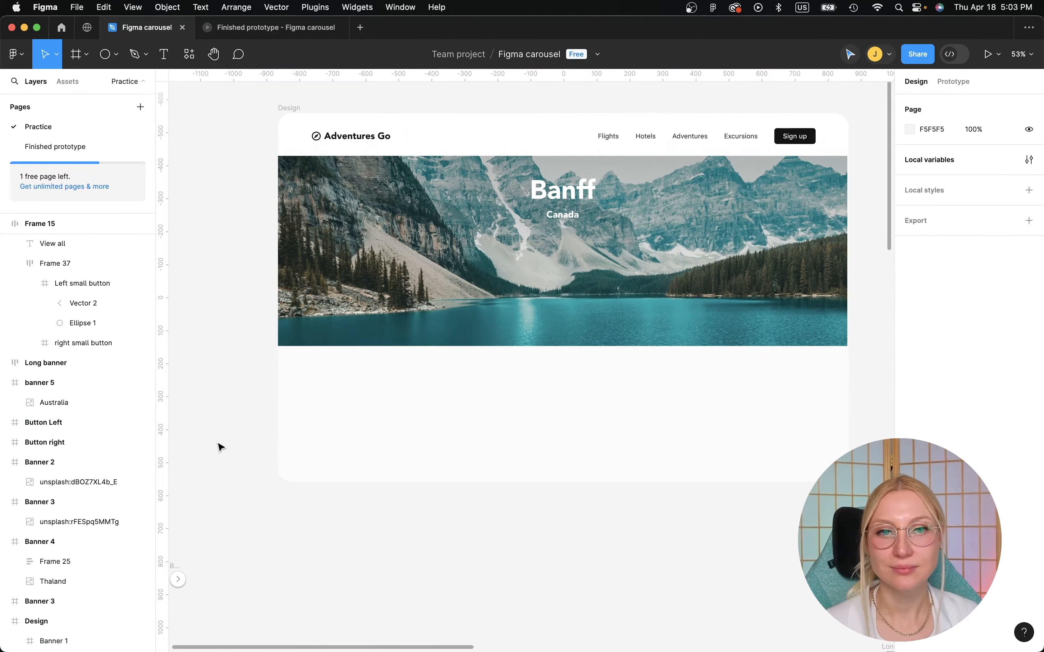
Place the left arrow button at about X 65, Y 263 and the right arrow button at about X 1424, Y 271 on Banner 1.
scroll(220, 447, "down", 3)
scroll(220, 447, "left", 4)
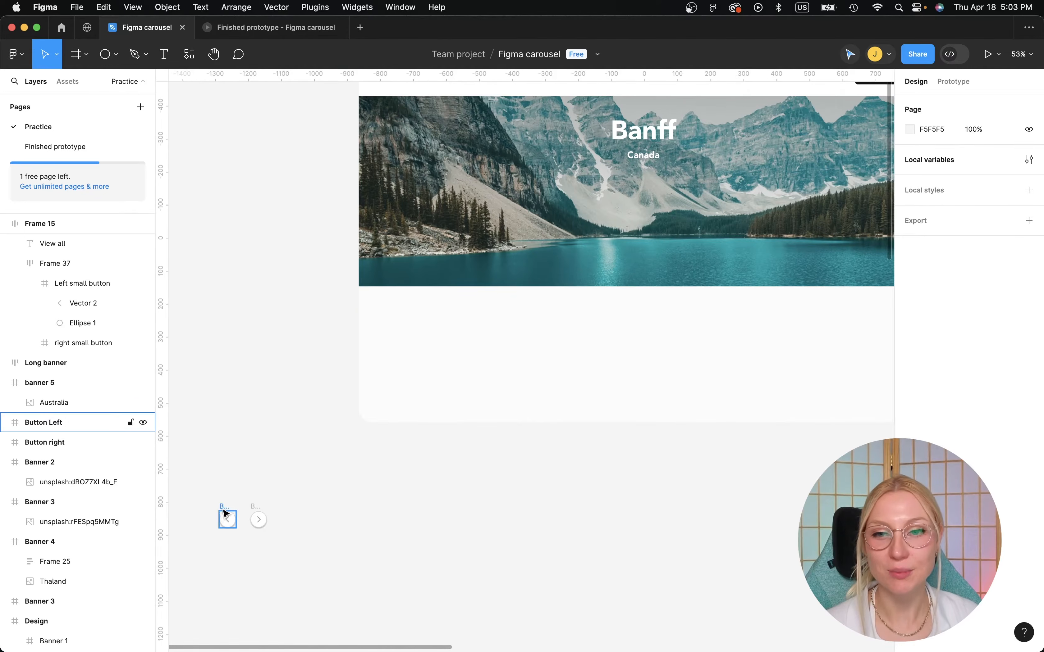
left_click_drag(224, 514, 381, 181)
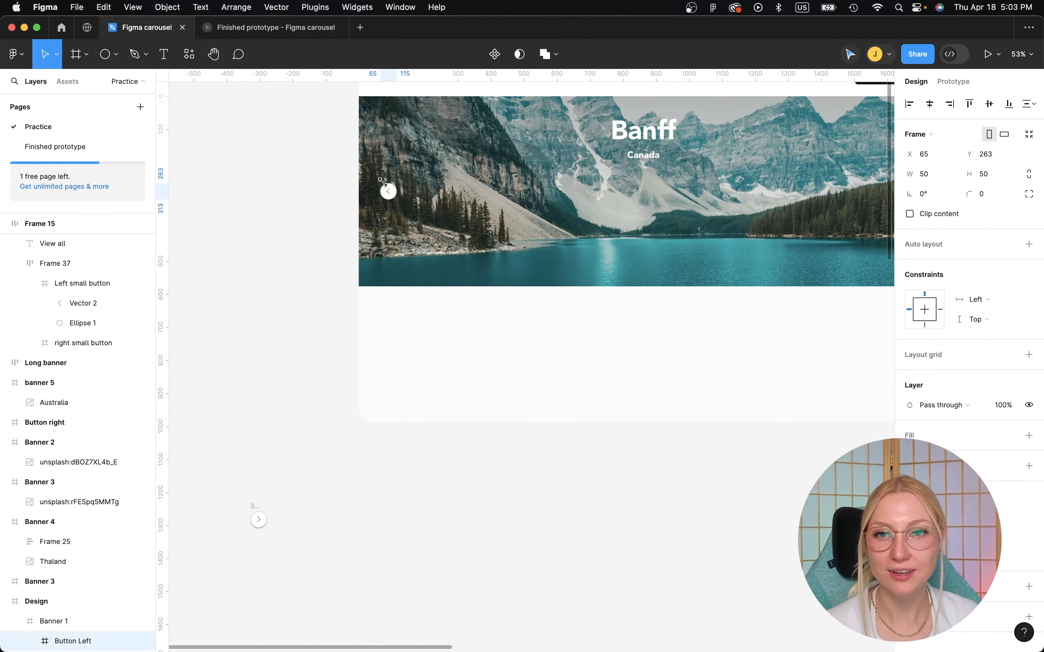
left_click_drag(250, 505, 833, 191)
scroll(827, 186, "right", 5)
scroll(826, 187, "up", 4)
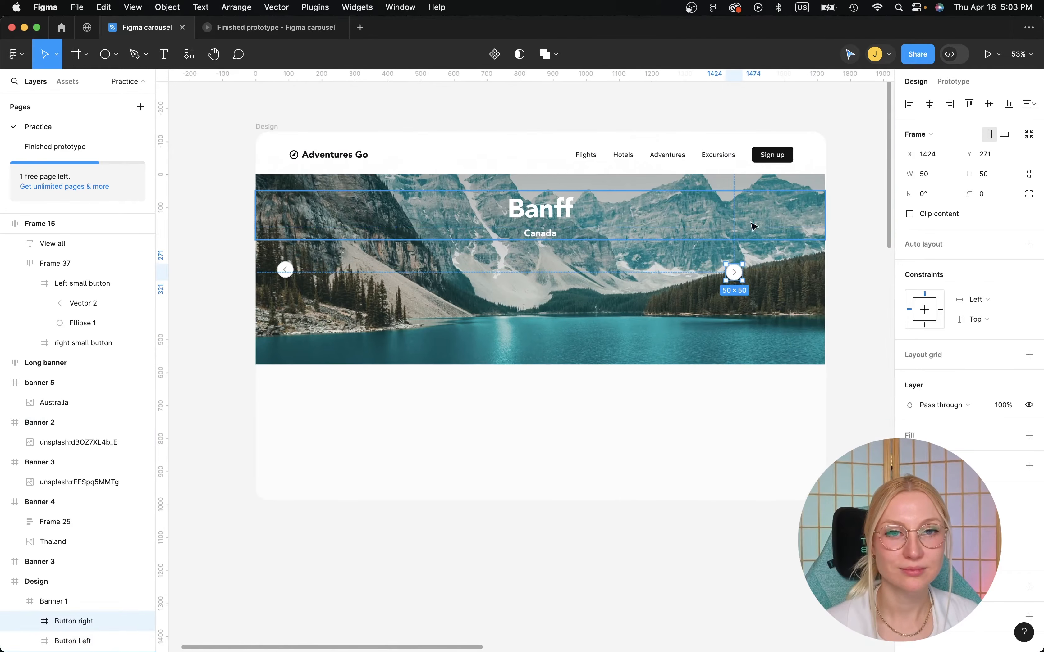
Move the right arrow button to X 1632, Y 247, leaving 42 px to Banner 1's right edge.
scroll(735, 231, "up", 3)
left_click_drag(730, 303, 814, 291)
key("alt")
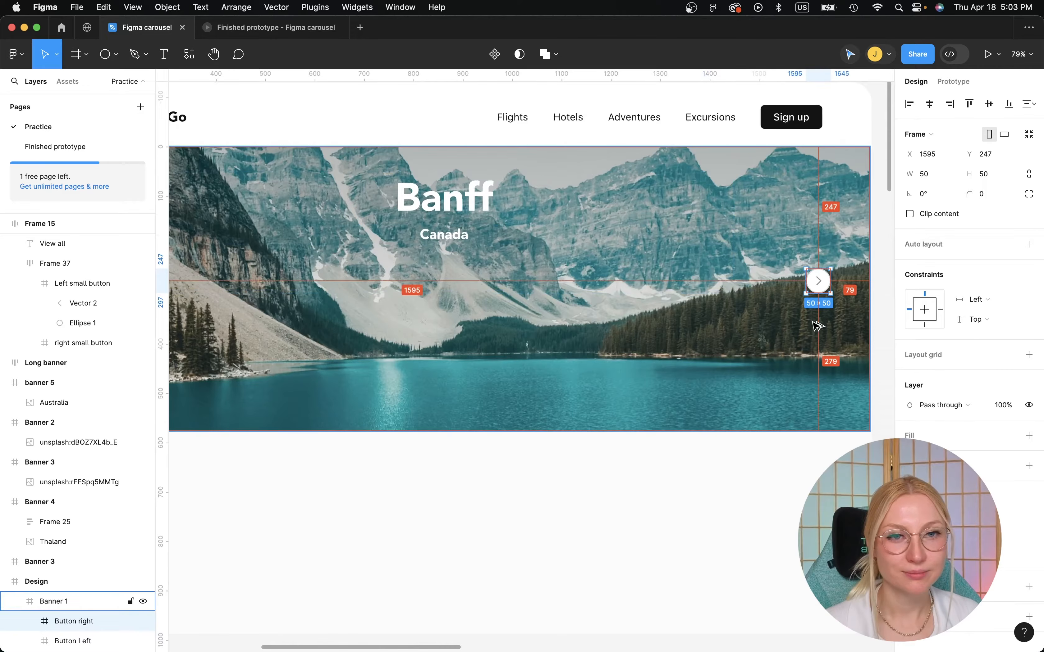
key("alt")
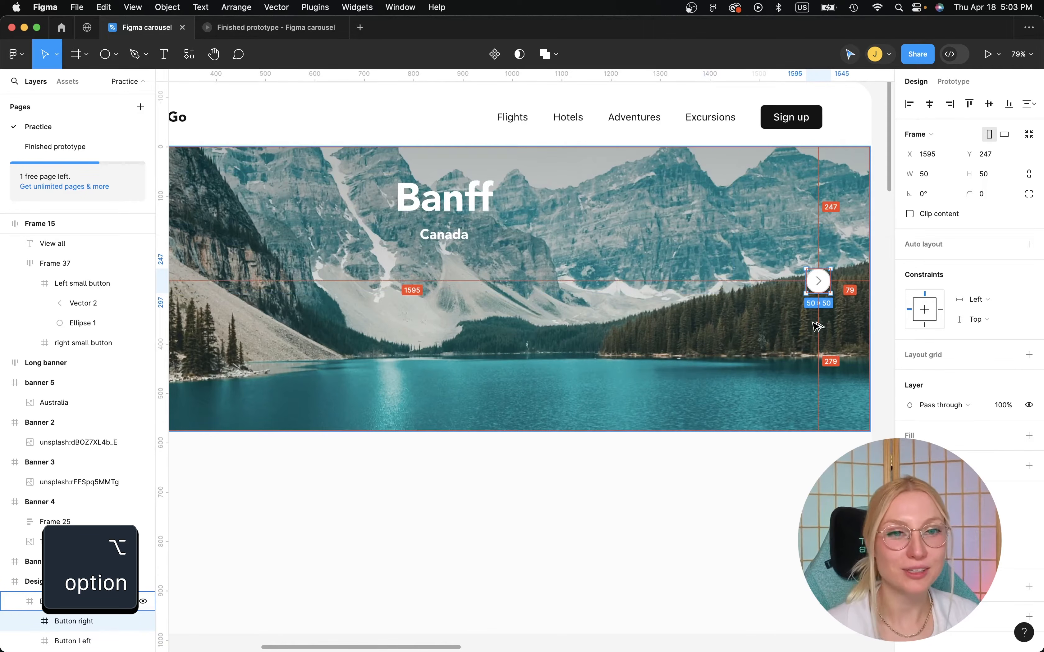
key("Right")
key("Right")
key("Right")
key("Right")
key("Right")
key("Right")
key("Right")
key("Right")
key("Right")
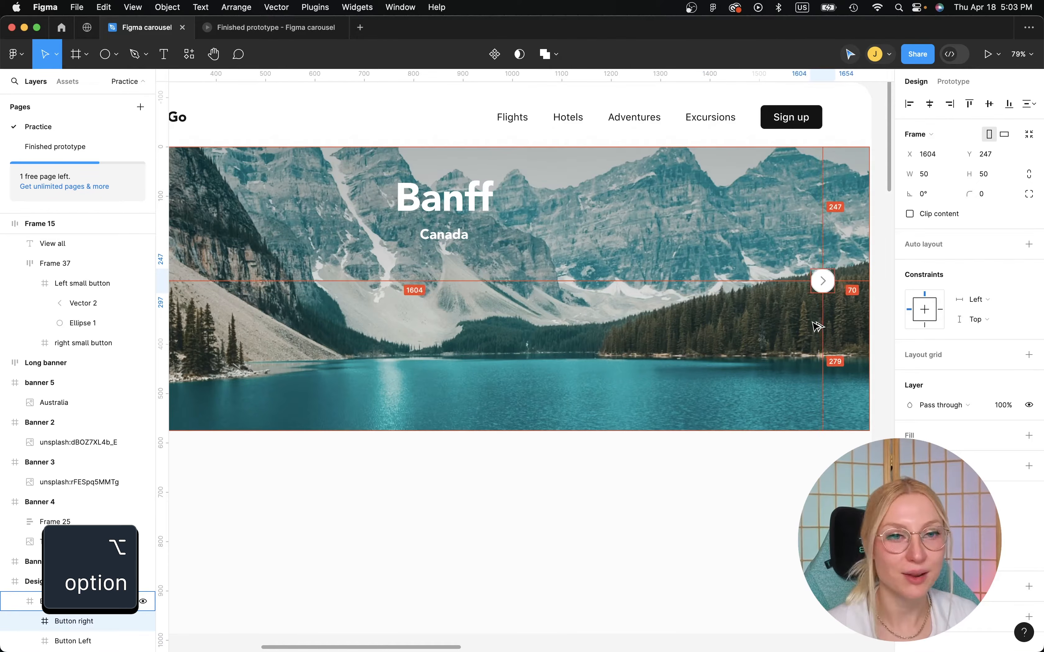
key("Right")
key("Right")
key("Right")
key("Right")
key("Right")
key("Right")
key("Right")
key("Right")
key("Right")
key("Right")
key("Right")
key("Right")
key("Right")
key("Right")
key("Right")
key("Right")
key("Right")
key("Right")
key("Right")
key("Right")
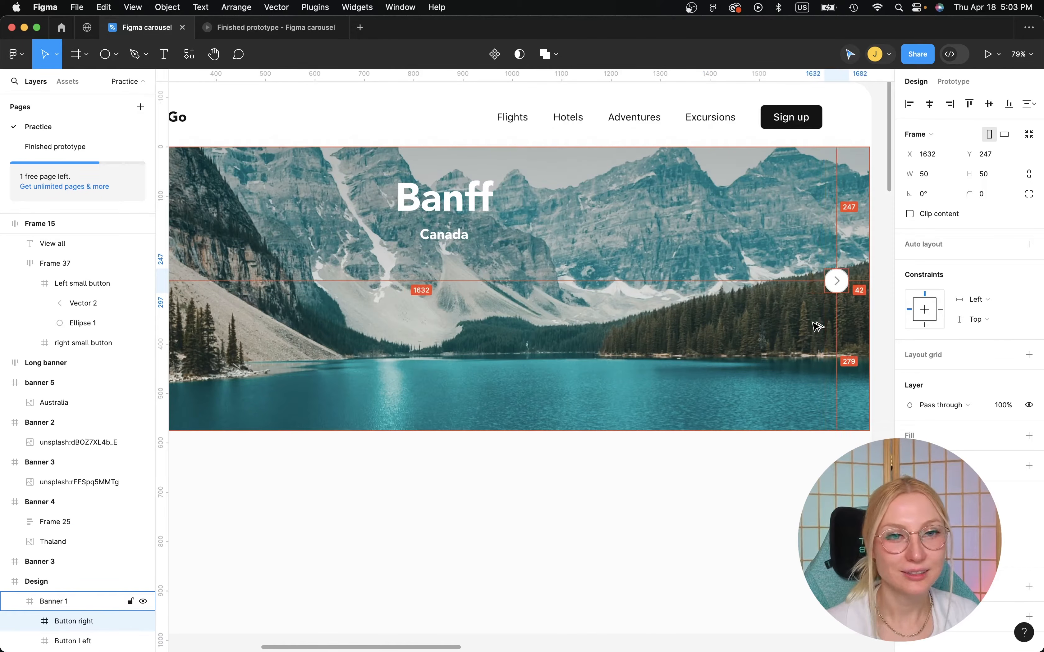
Move the left arrow button to X 42 so it sits 42 px from Banner 1's left edge.
scroll(817, 326, "left", 5)
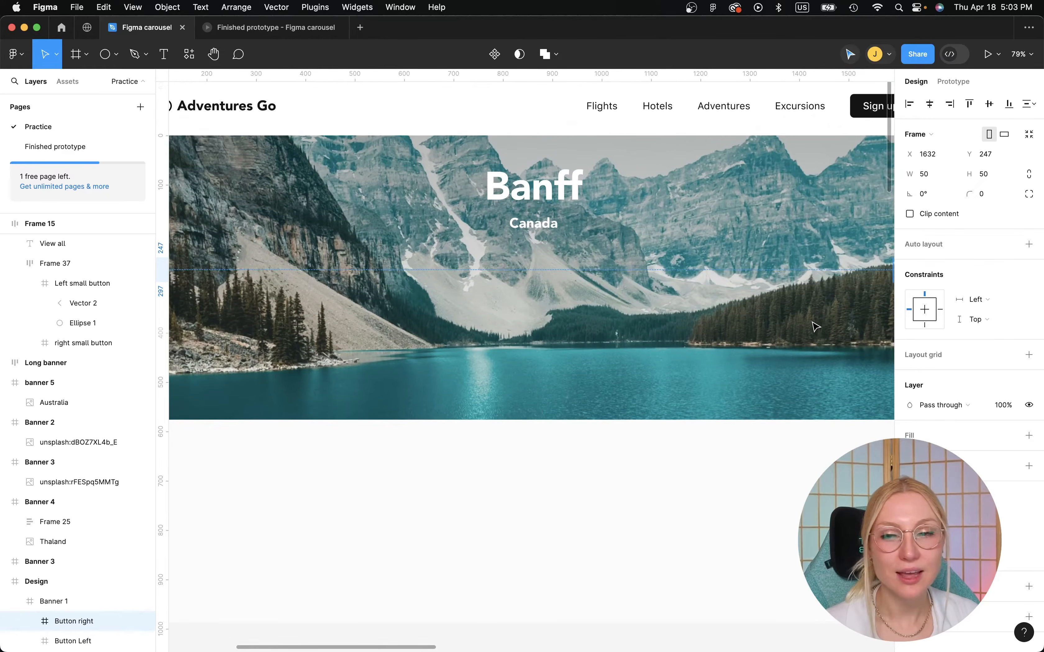
scroll(815, 327, "down", 2)
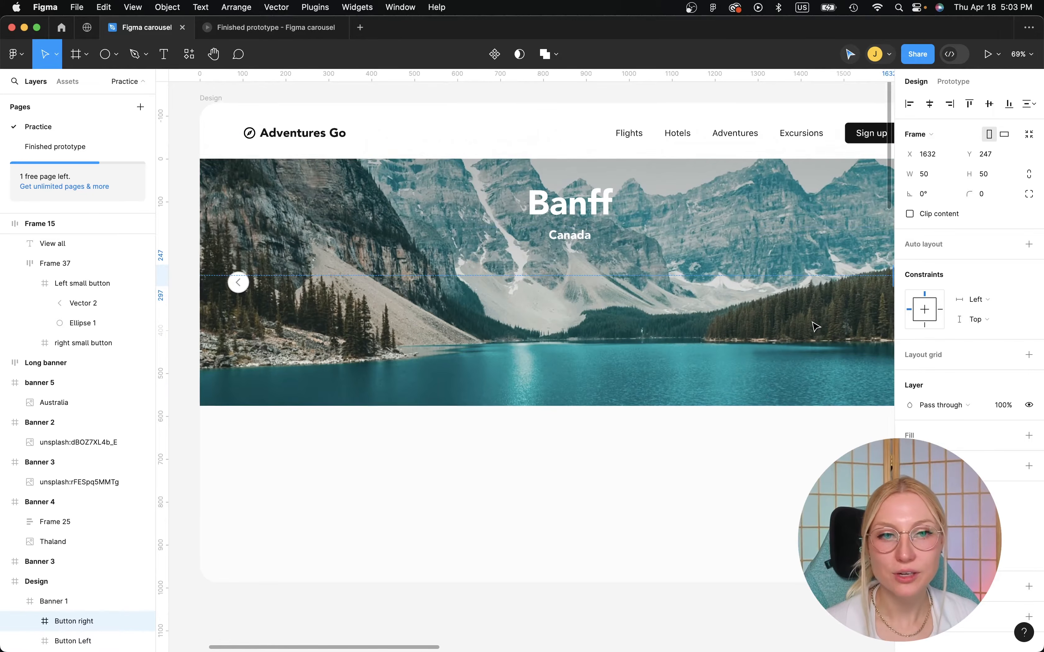
left_click(238, 289)
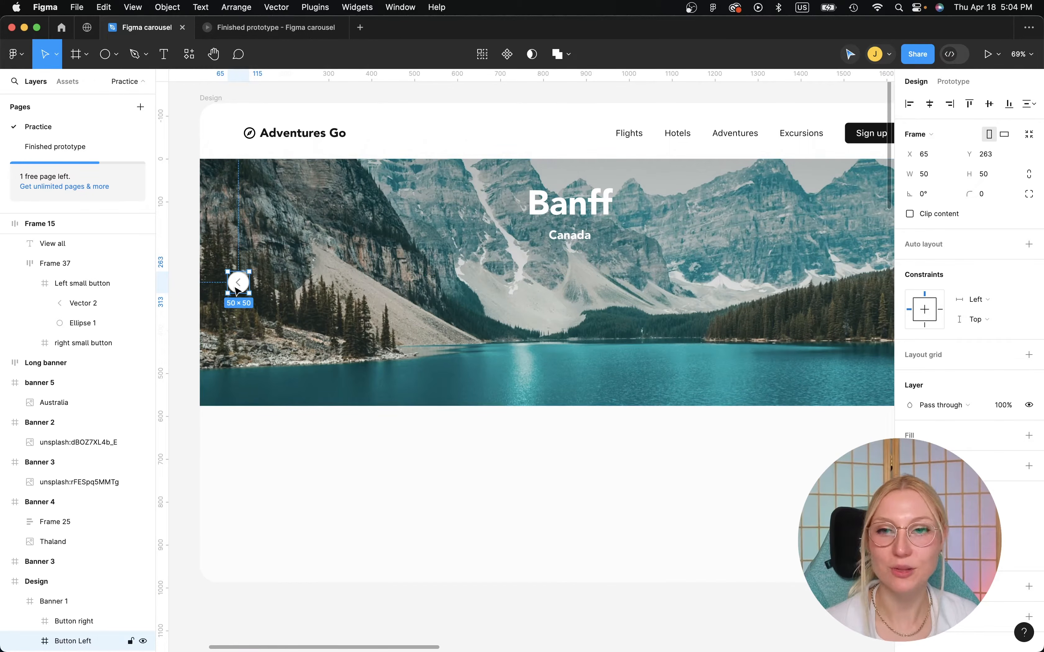
key("alt")
key("shift+Left")
key("shift+Left")
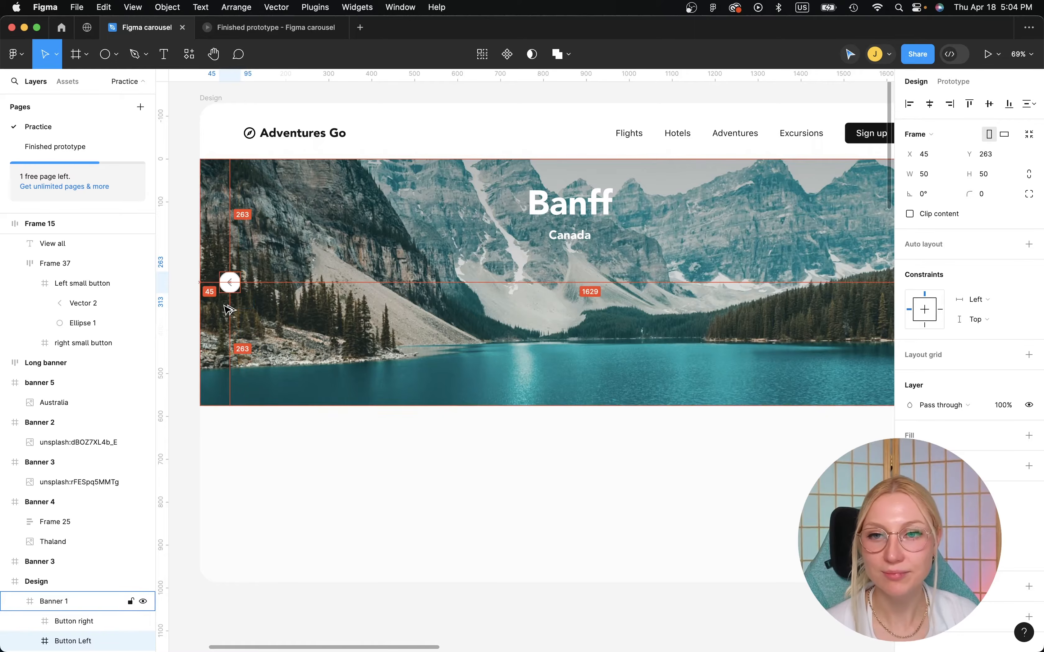
key("Left")
key("Left")
key("Left")
scroll(227, 304, "down", 3)
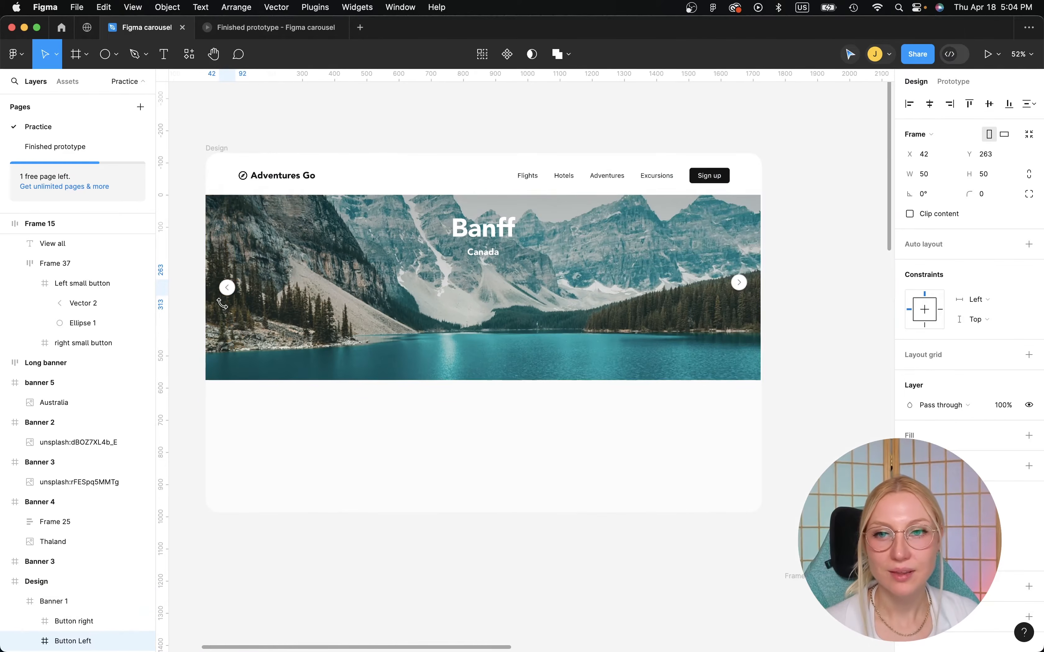
Align the left and right arrow buttons by their top edges and deselect them.
left_click(738, 283, "shift")
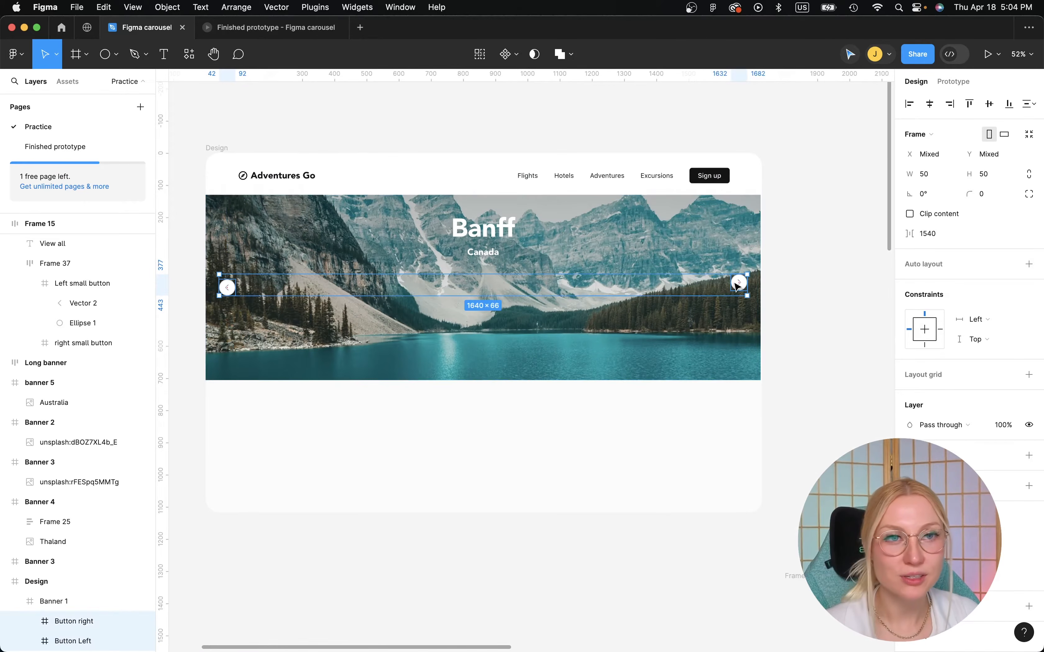
left_click(970, 104)
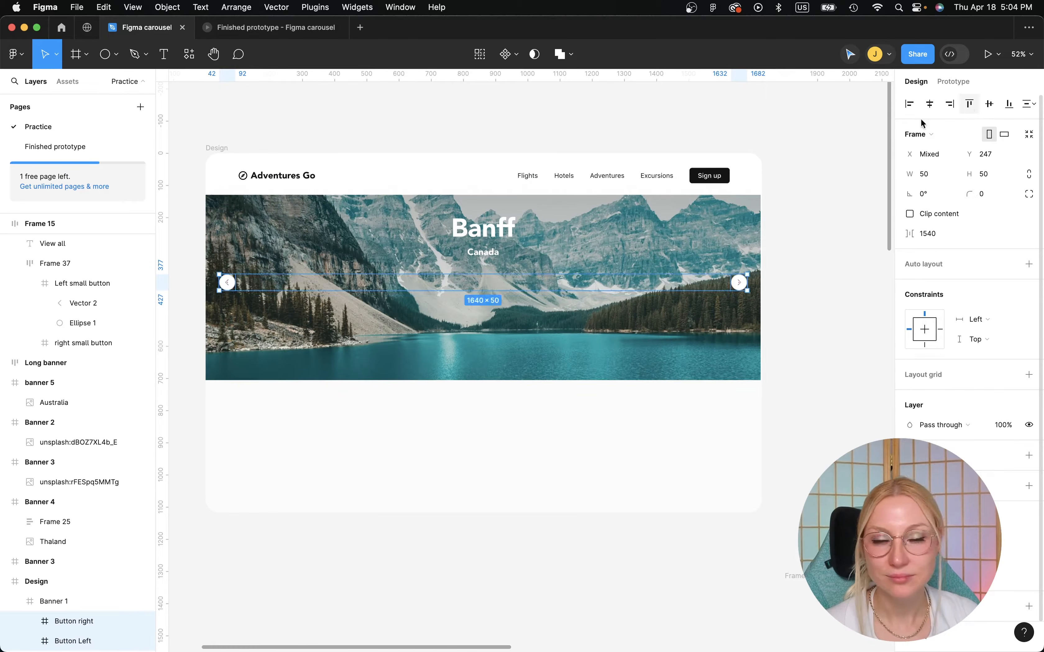
left_click(811, 219)
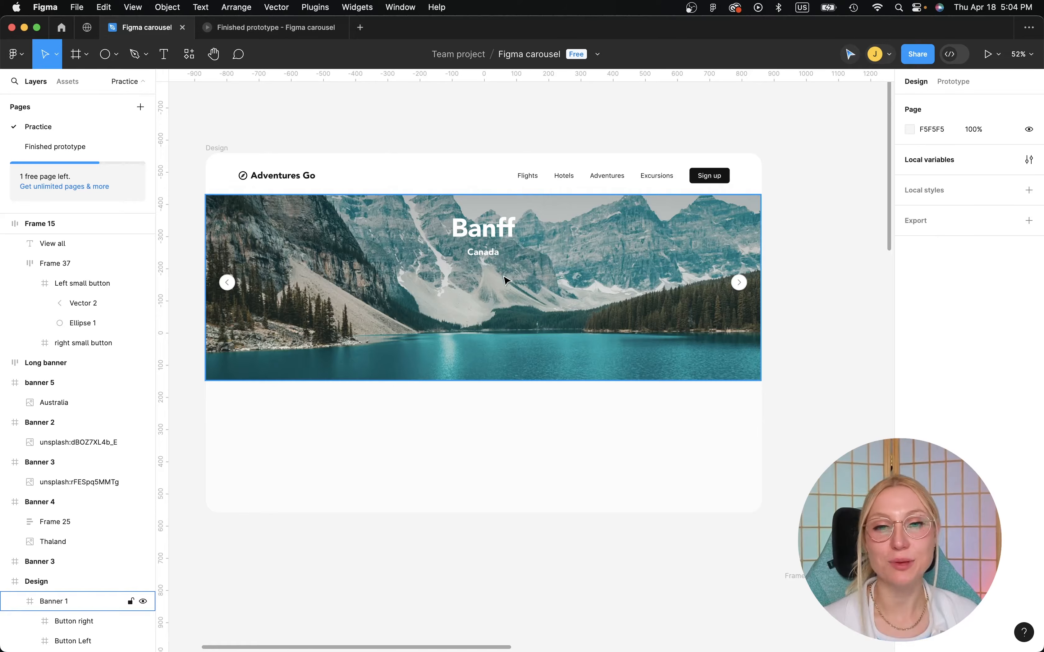
Draw a grey circle about 27 × 27 px just below Banner 1, at about X 716, Y 734.
scroll(450, 396, "up", 2)
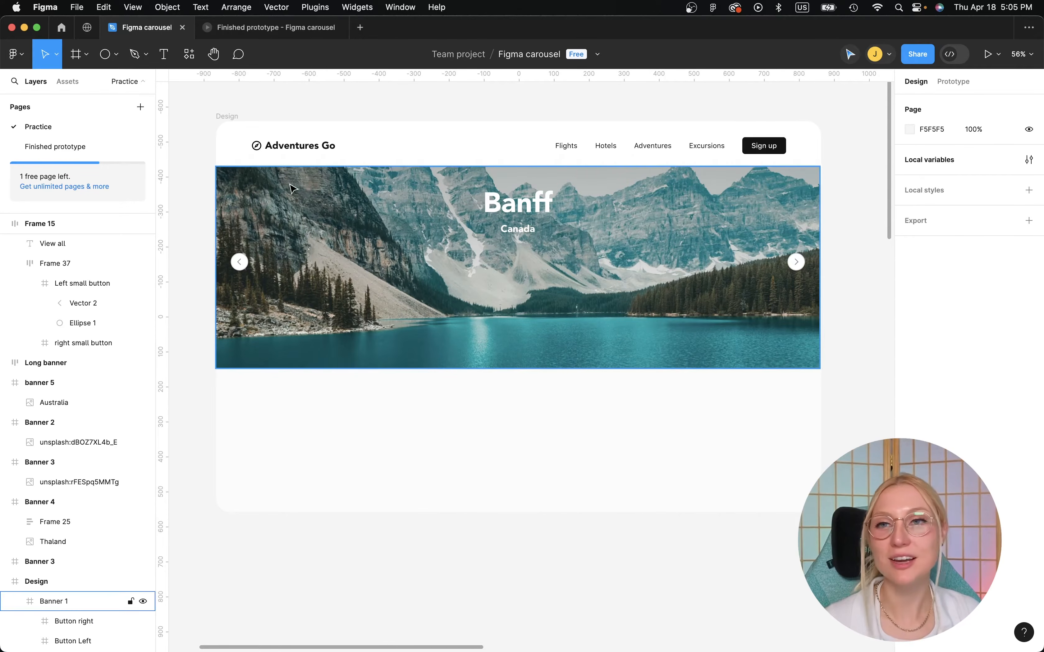
key("o")
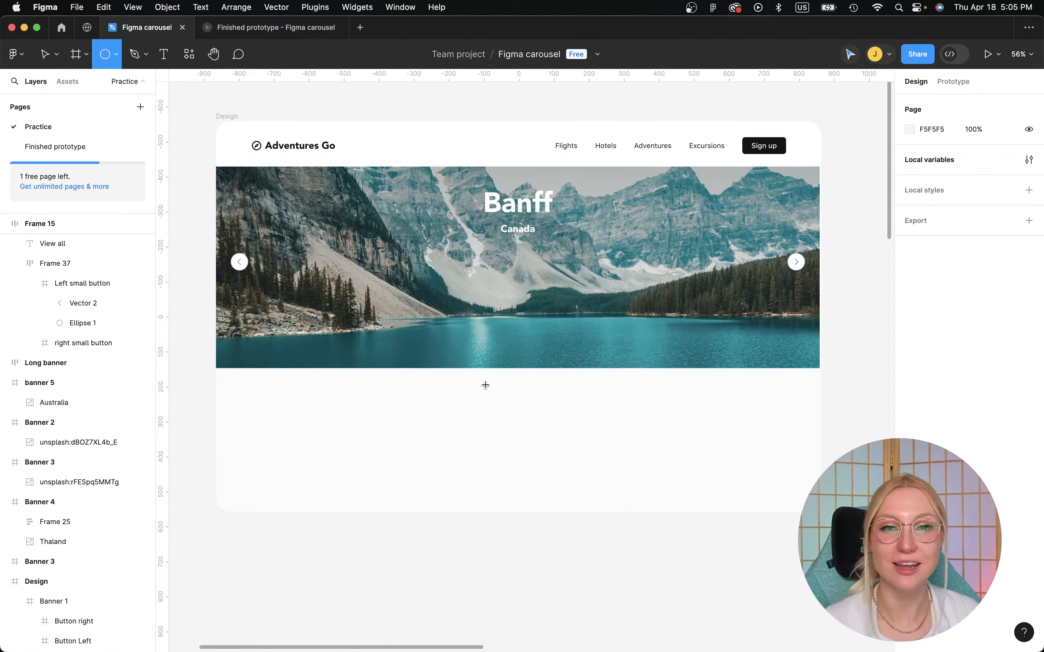
scroll(485, 385, "up", 5)
scroll(485, 375, "down", 1)
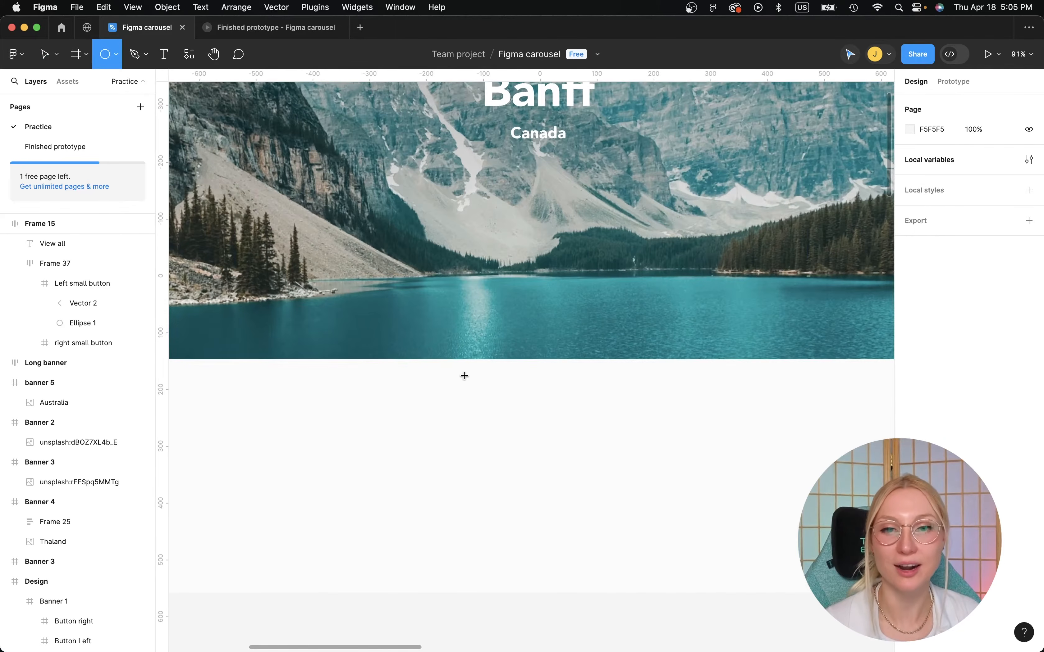
left_click_drag(457, 376, 491, 384)
key("super+d")
key("Delete")
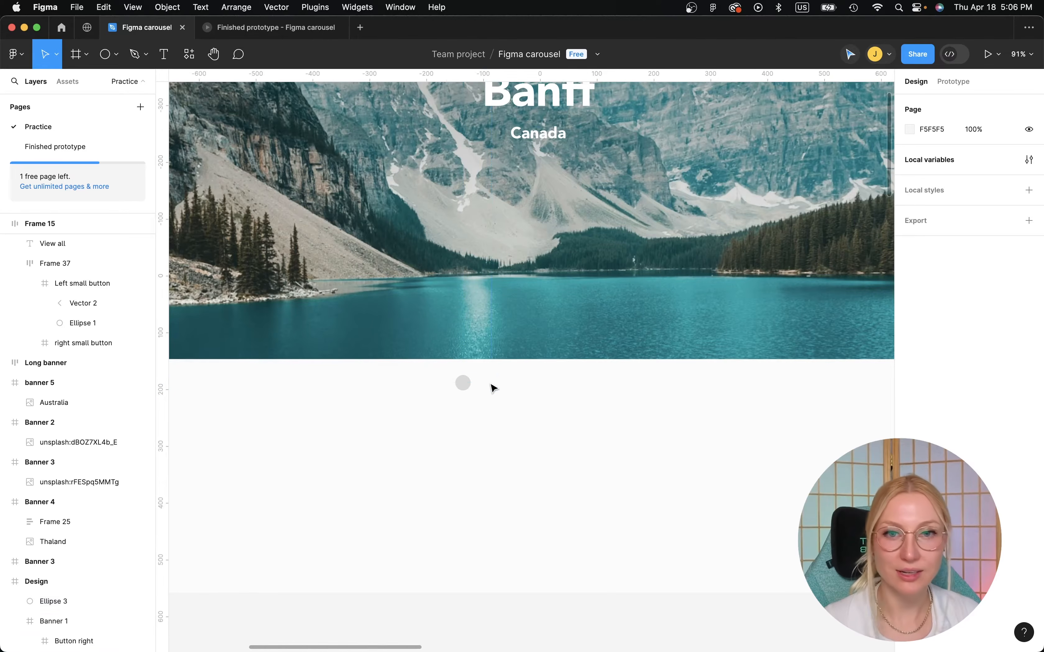
Shrink the grey circle below the banner to 13 × 13 px and deselect it.
scroll(493, 387, "down", 5)
left_click(475, 383)
scroll(478, 385, "up", 3)
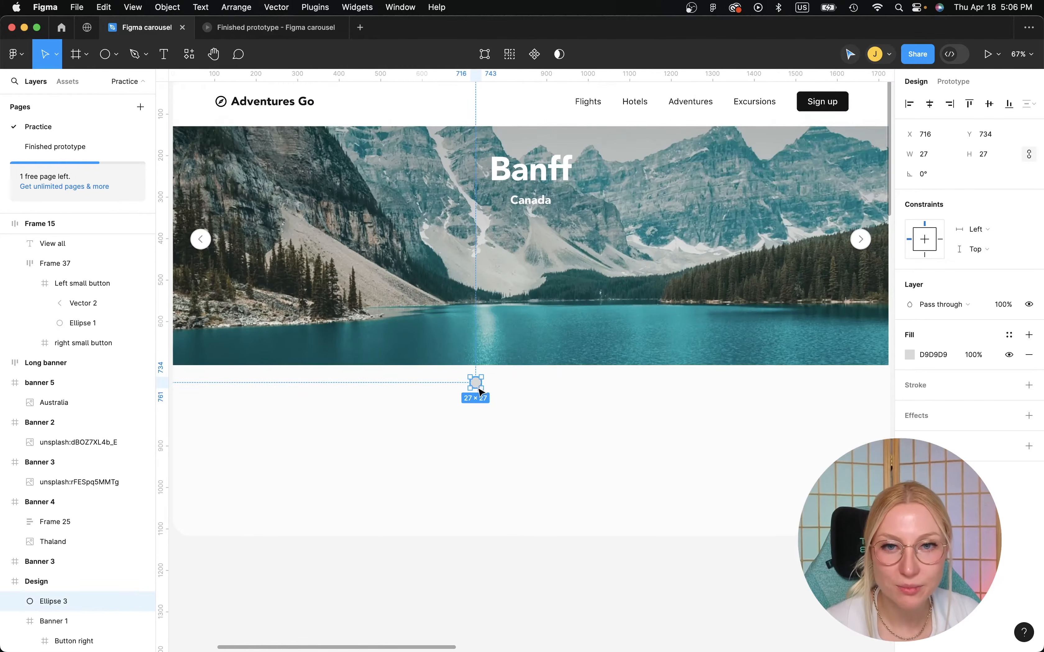
left_click_drag(480, 385, 477, 383)
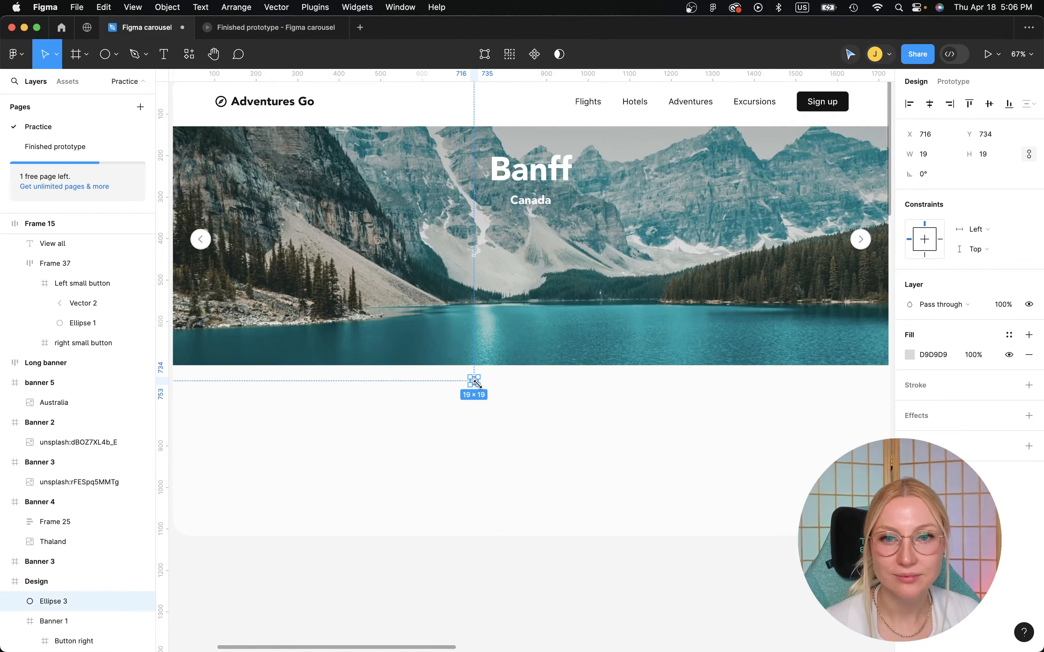
left_click(501, 391)
scroll(502, 392, "down", 2)
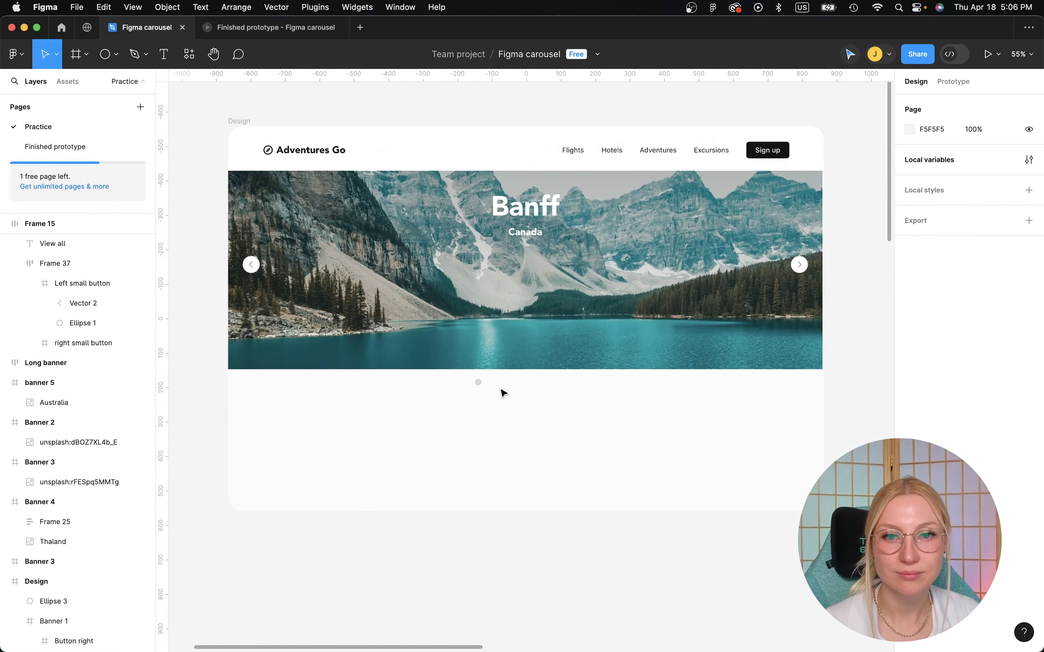
left_click(478, 383)
scroll(479, 384, "up", 5)
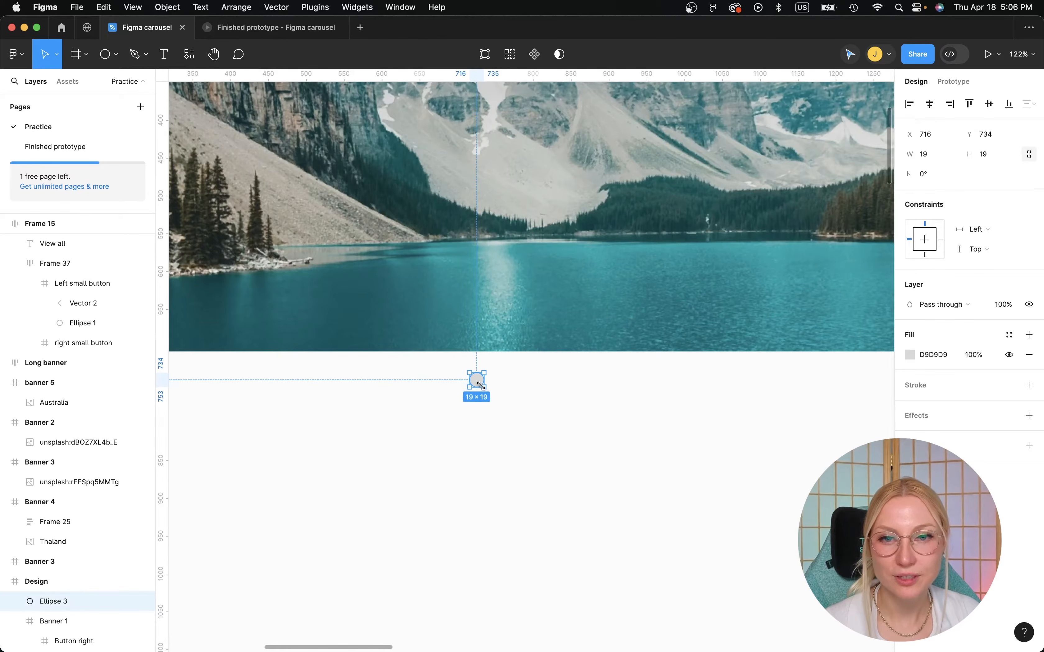
left_click_drag(481, 385, 479, 384)
scroll(482, 389, "down", 5)
left_click(500, 396)
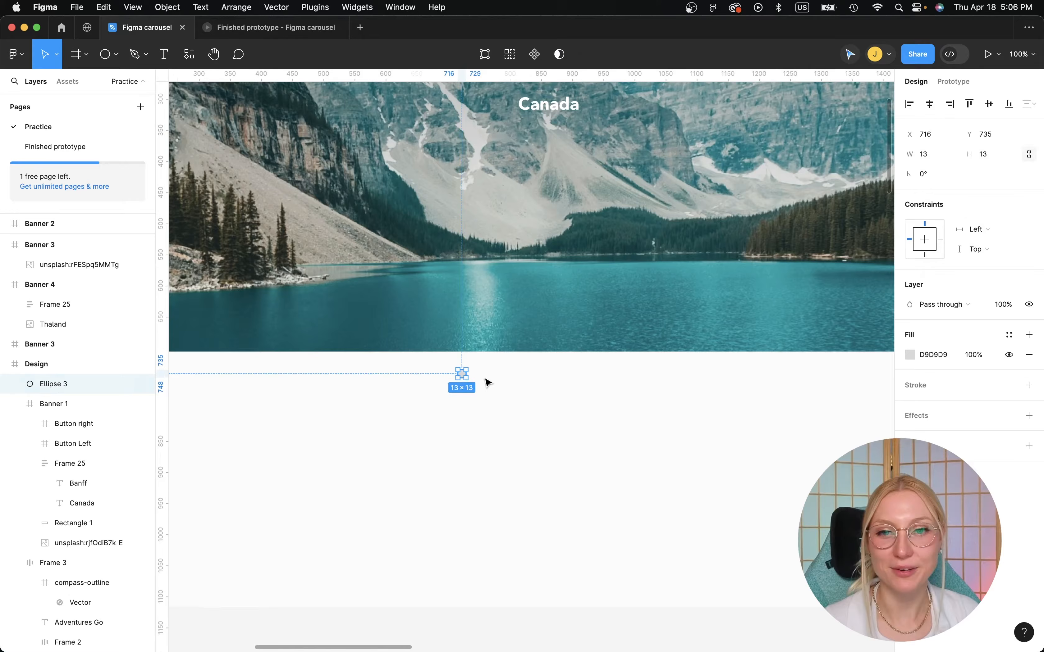
left_click(488, 382)
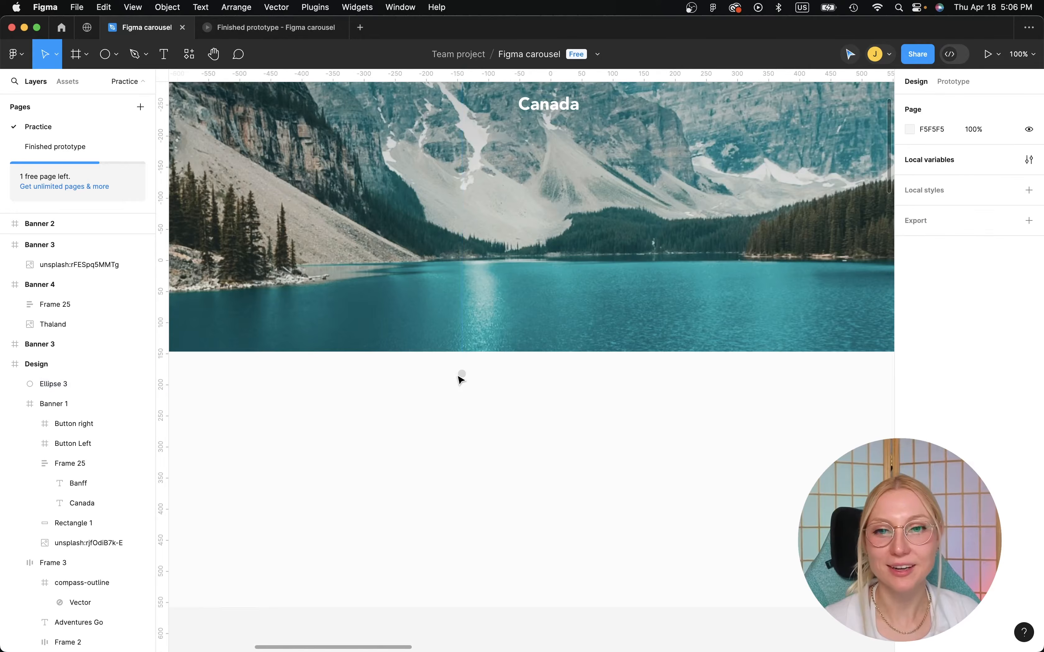
Copy the small circle and paste a duplicate shifted right to X 746, Y 735.
left_click(460, 375)
key("super+c")
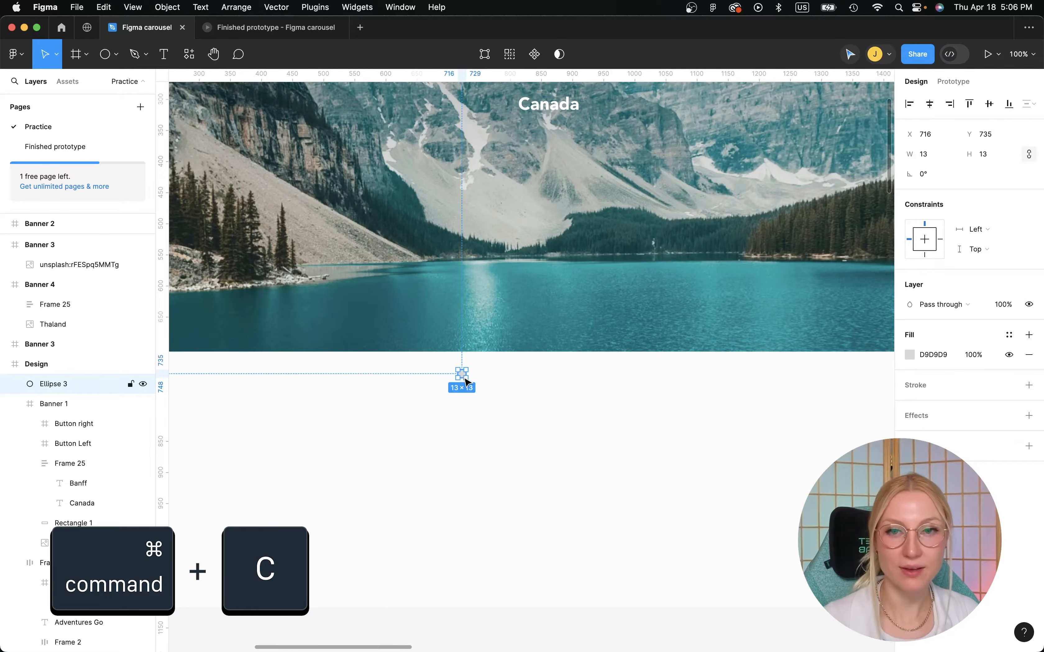
key("super+v")
key("shift+Right")
key("shift+Right")
key("shift+Right")
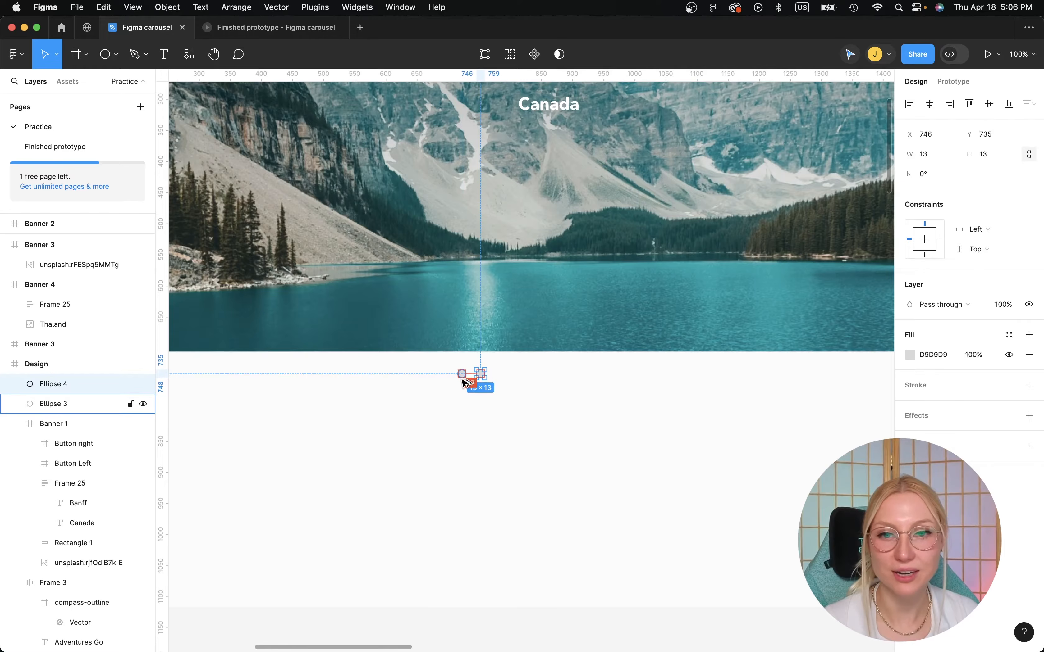
key("alt")
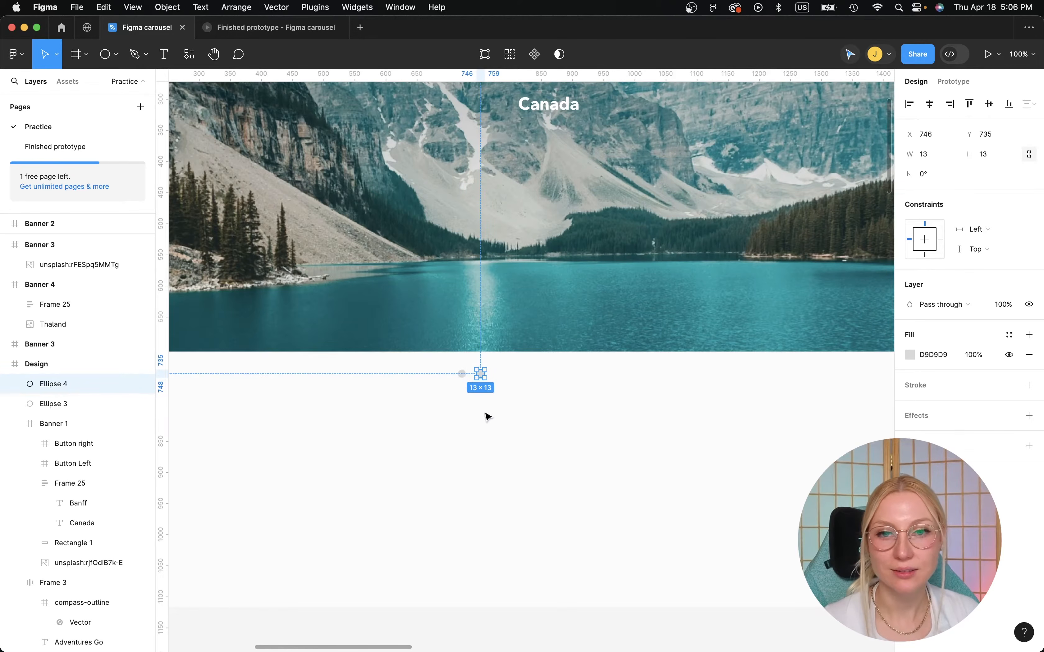
Paste a third circle into the row and tighten the spacing so the circles sit 7 px apart.
key("super+v")
key("shift+Right")
key("shift+Right")
key("shift+Left")
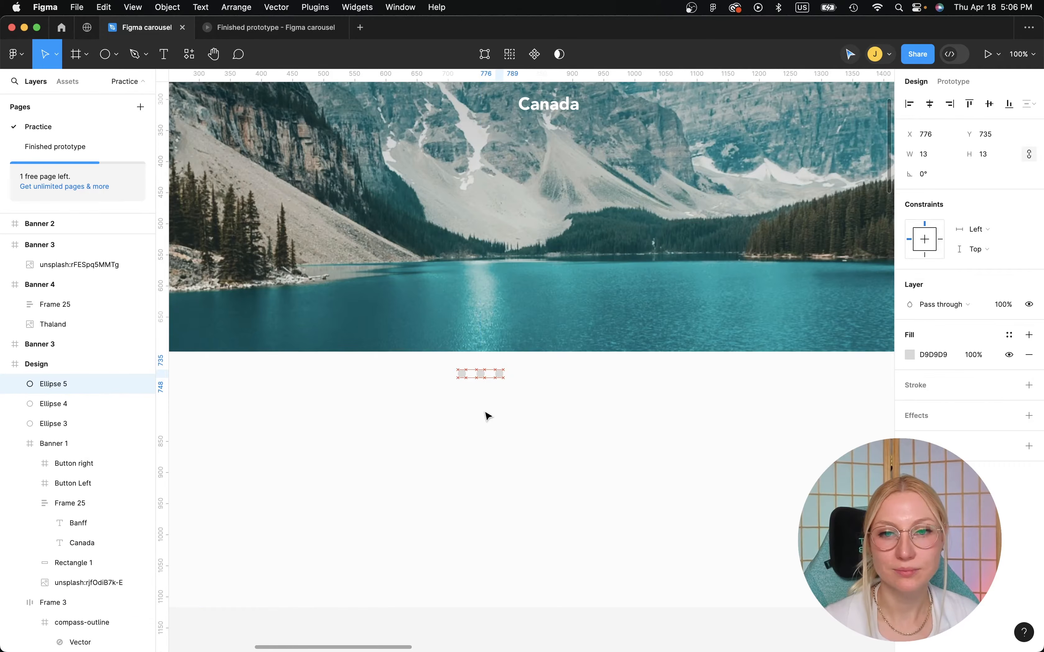
Paste a fourth and a fifth circle into the row, placing them at X 776 and X 796.
scroll(501, 371, "up", 5)
key("super+v")
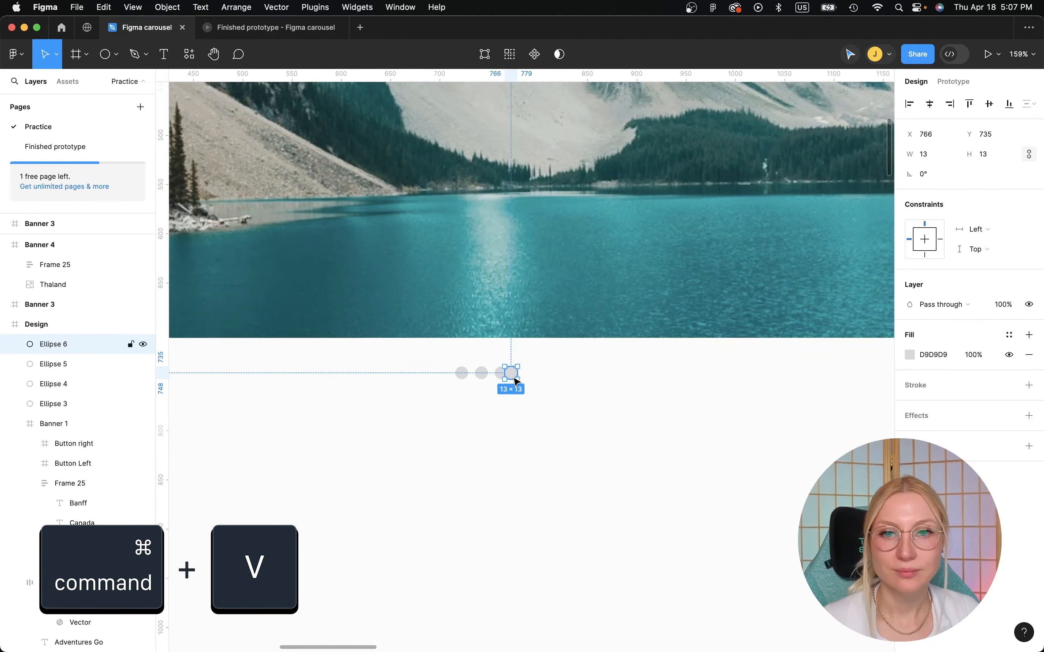
key("shift+Right")
key("shift+Right")
key("alt")
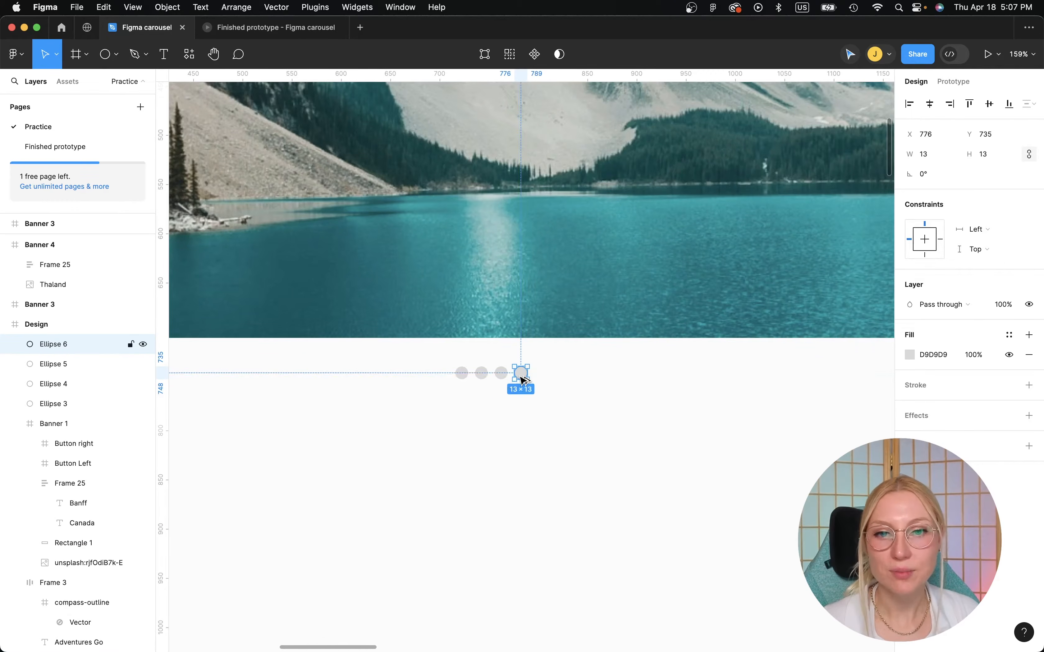
key("super+v")
key("shift+Right")
key("shift+Right")
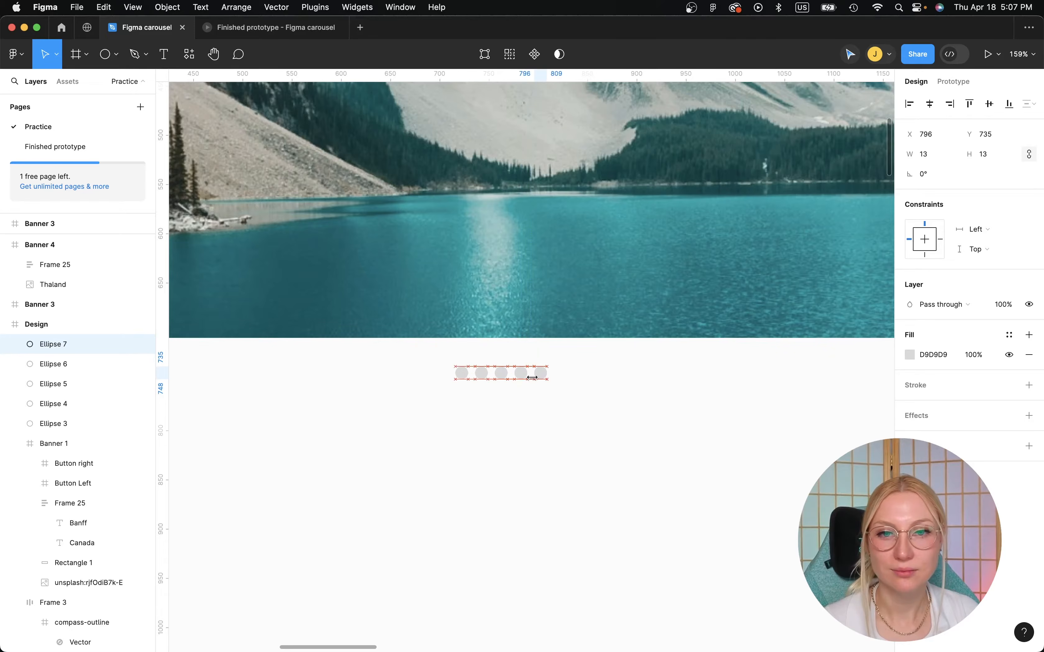
Try to wrap the five circles below the banner in a frame.
left_click_drag(426, 355, 579, 418)
key("super+alt+g")
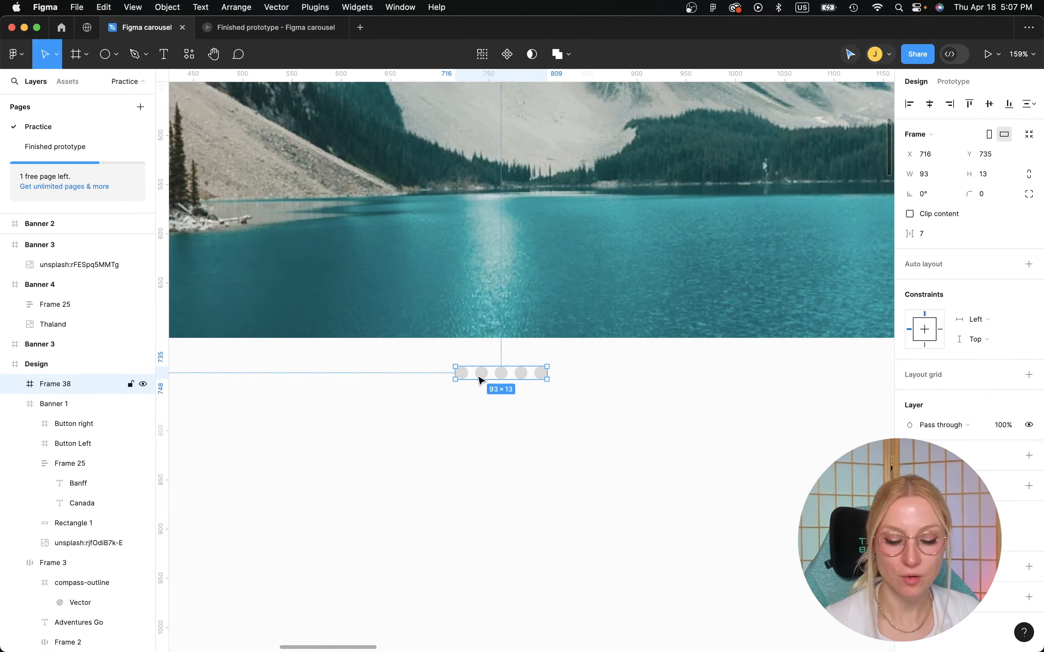
key("super+z")
Select all five circles below the banner and wrap them in a single frame with Frame selection.
left_click(414, 361)
left_click_drag(416, 361, 592, 406)
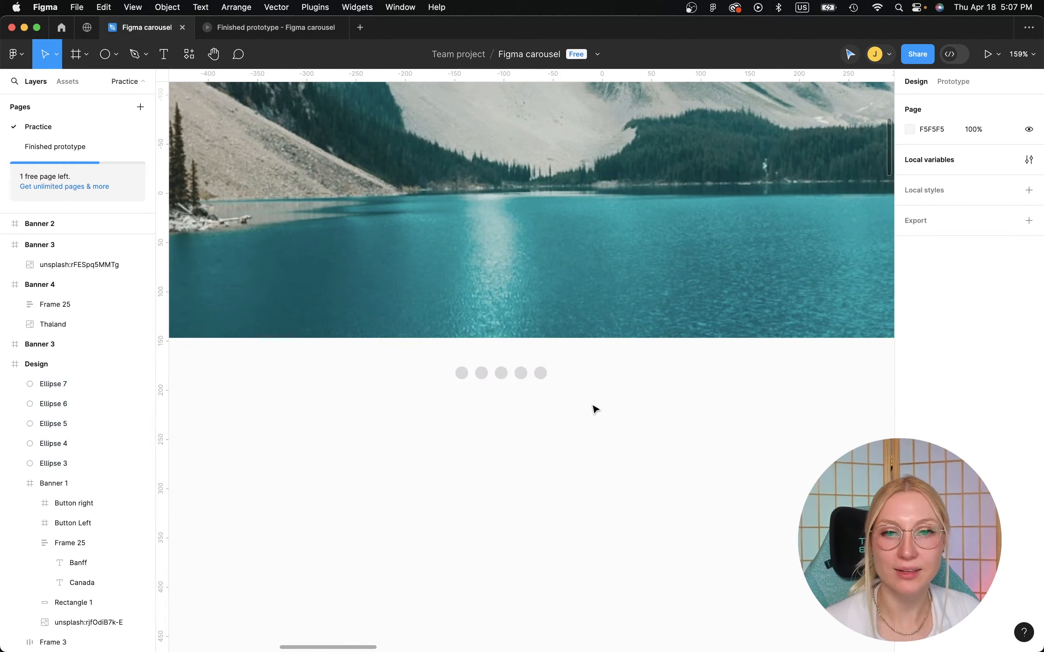
right_click(530, 375)
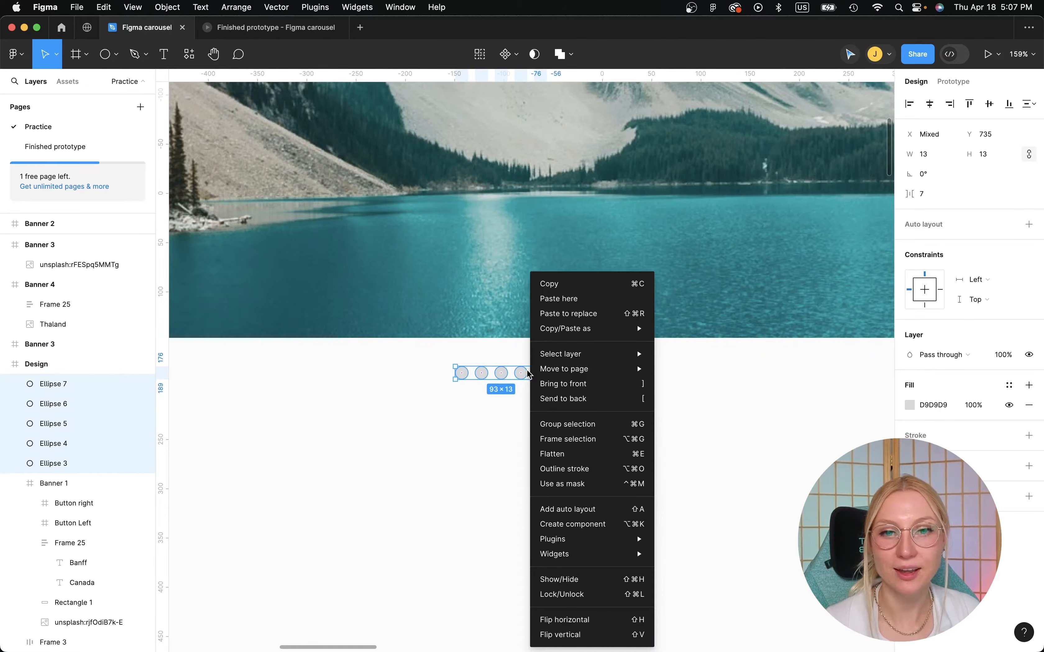
left_click(586, 440)
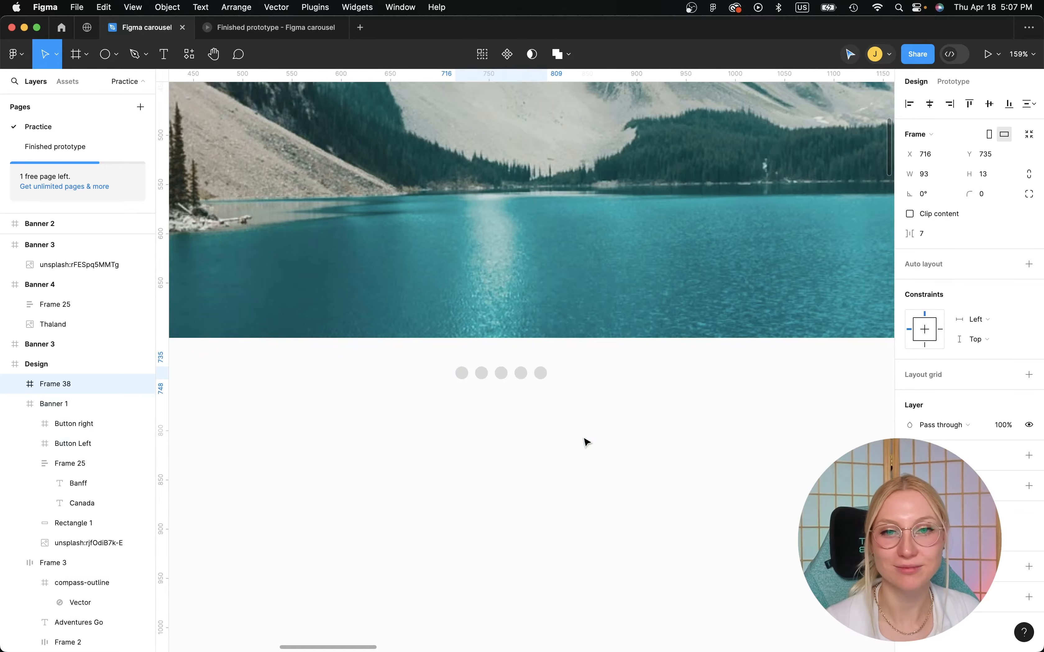
Move the frame of dots to X 817 to centre it horizontally in the Design frame, and deselect it.
scroll(489, 412, "down", 5)
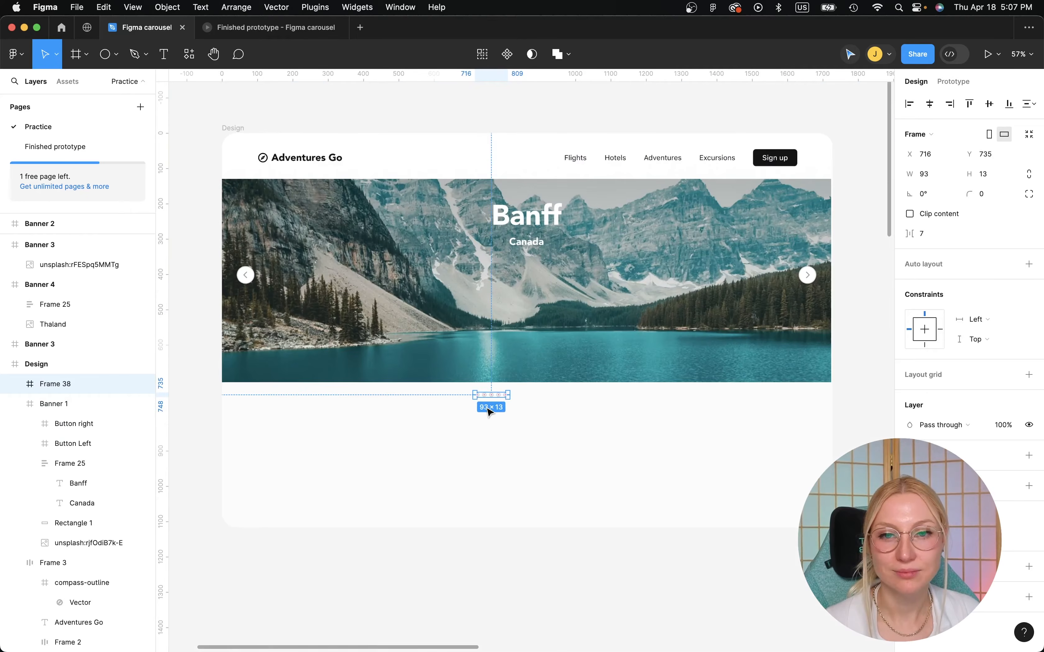
key("alt")
key("shift+Right")
key("shift+Right")
key("shift+Right")
key("shift+Right")
key("shift+Right")
key("shift+Right")
key("shift+Right")
key("shift+Right")
key("shift+Right")
key("shift+Right")
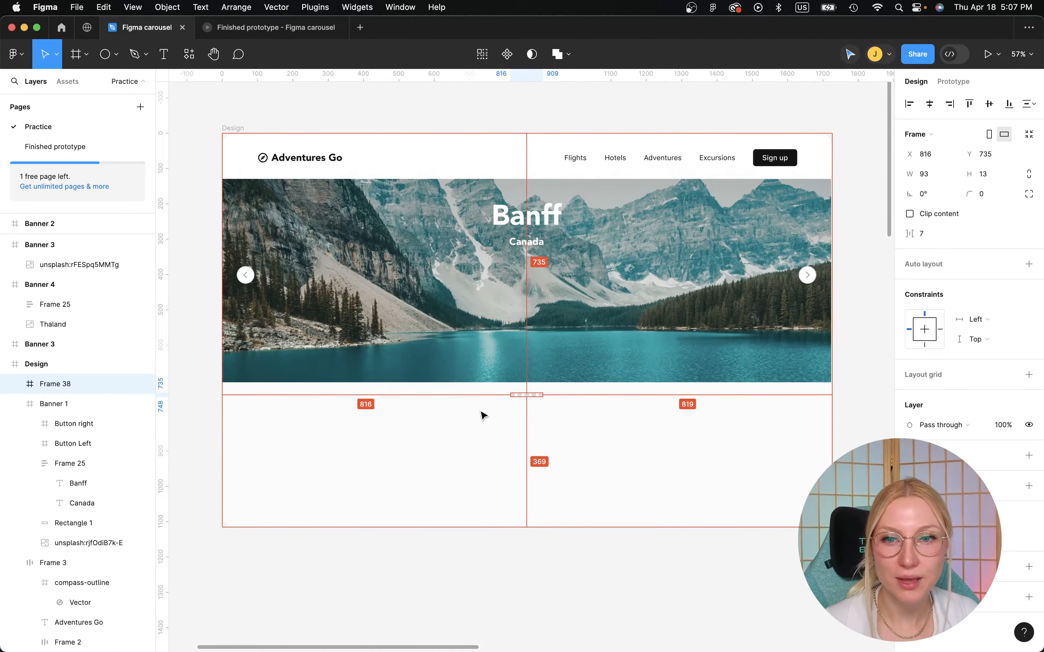
key("Left")
key("Right")
key("Right")
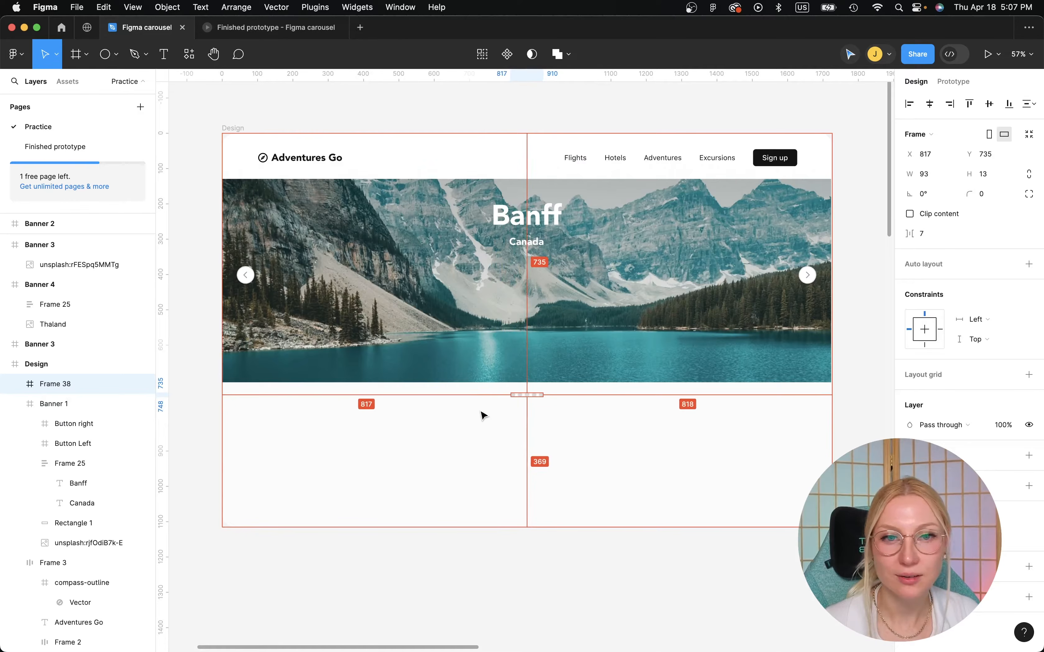
left_click(512, 409)
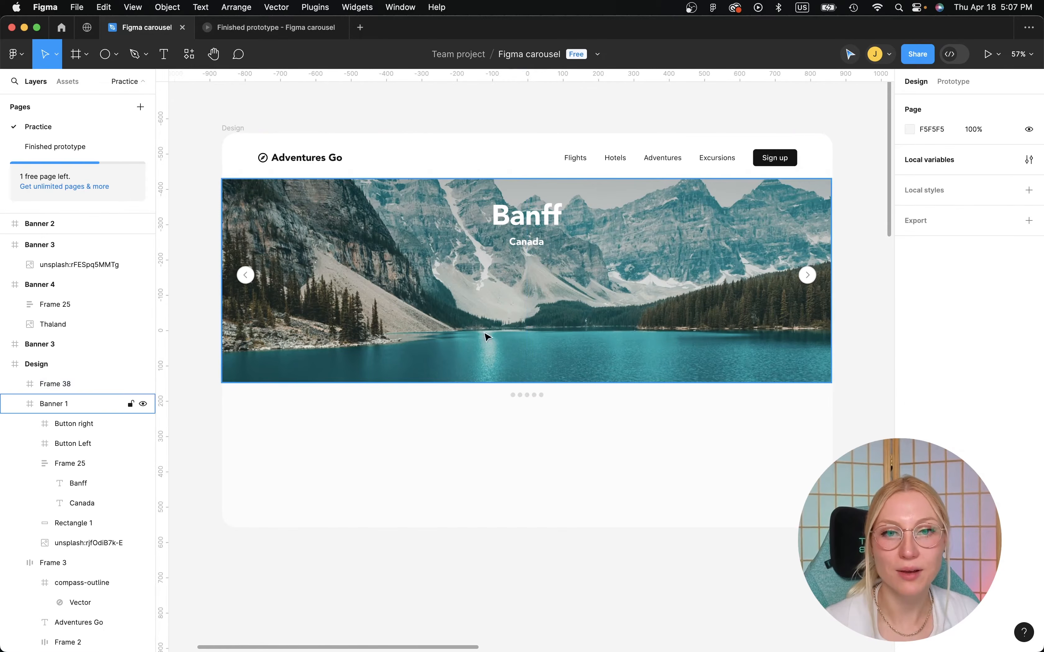
Change the fill of the first dot to dark grey 575757 to mark it as the active one.
double_click(512, 394)
left_click(909, 355)
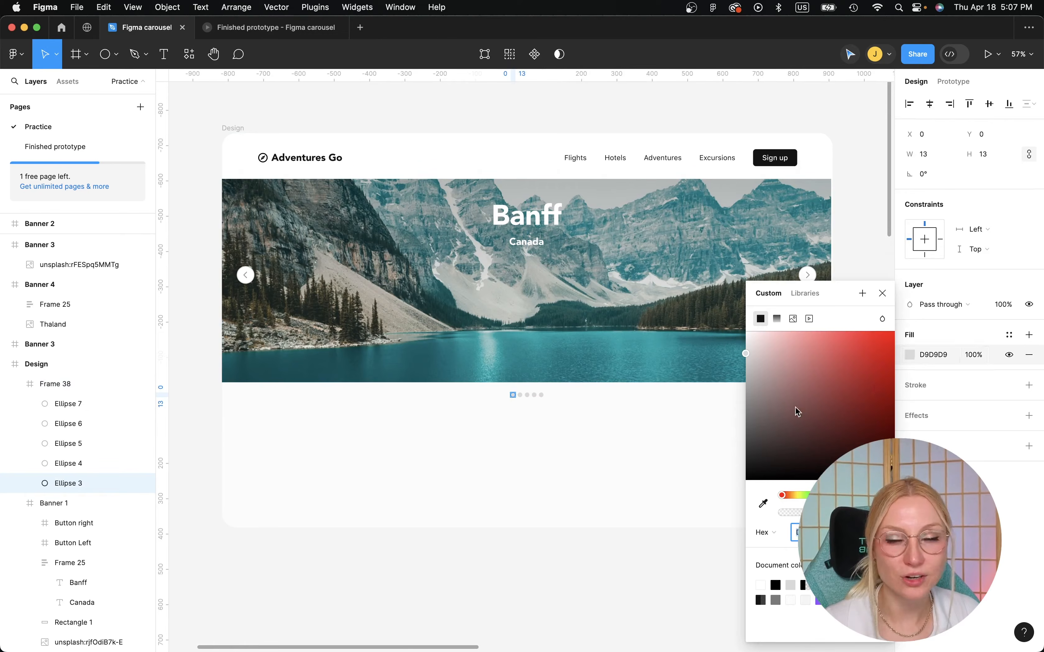
left_click_drag(747, 429, 724, 431)
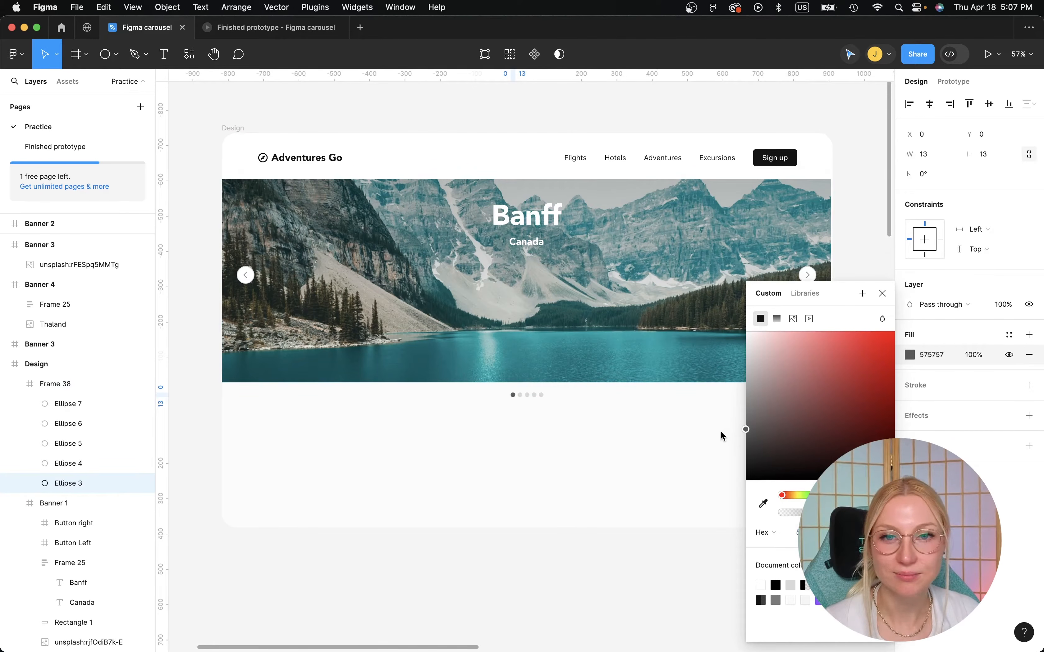
left_click(554, 430)
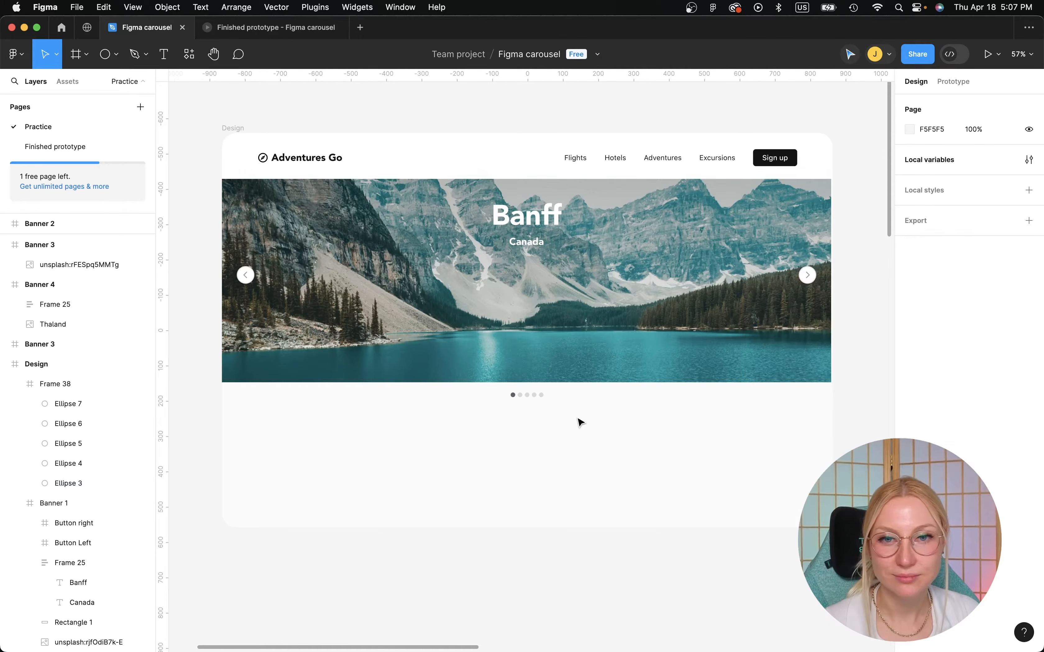
Move the frame of dots up to Y 724, closer to the banner, and deselect it.
left_click_drag(576, 416, 494, 399)
key("shift+Up")
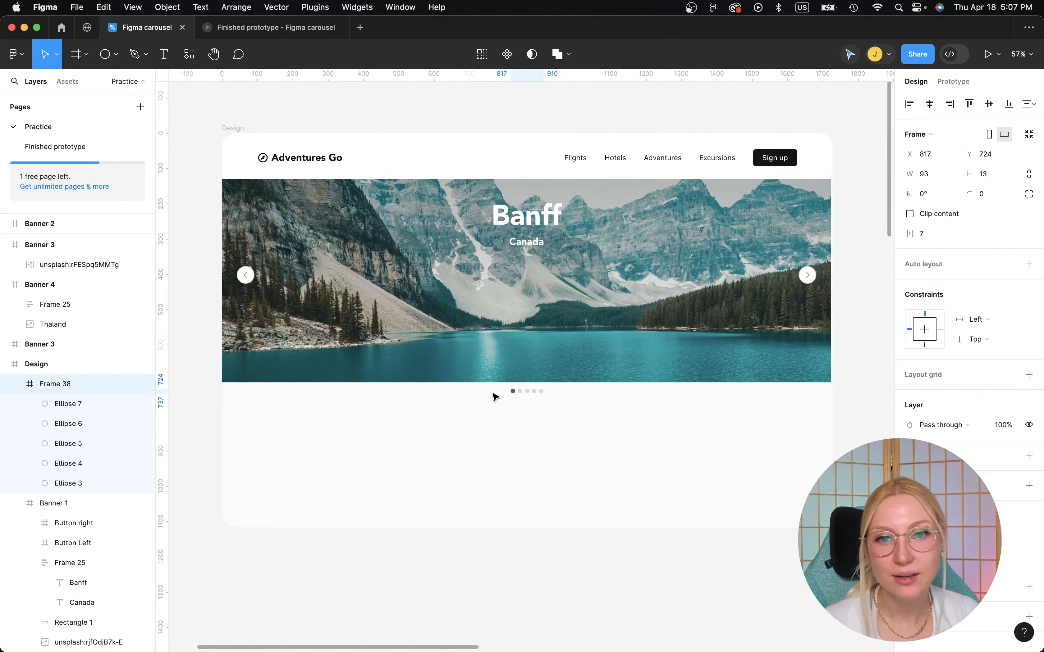
left_click(469, 432)
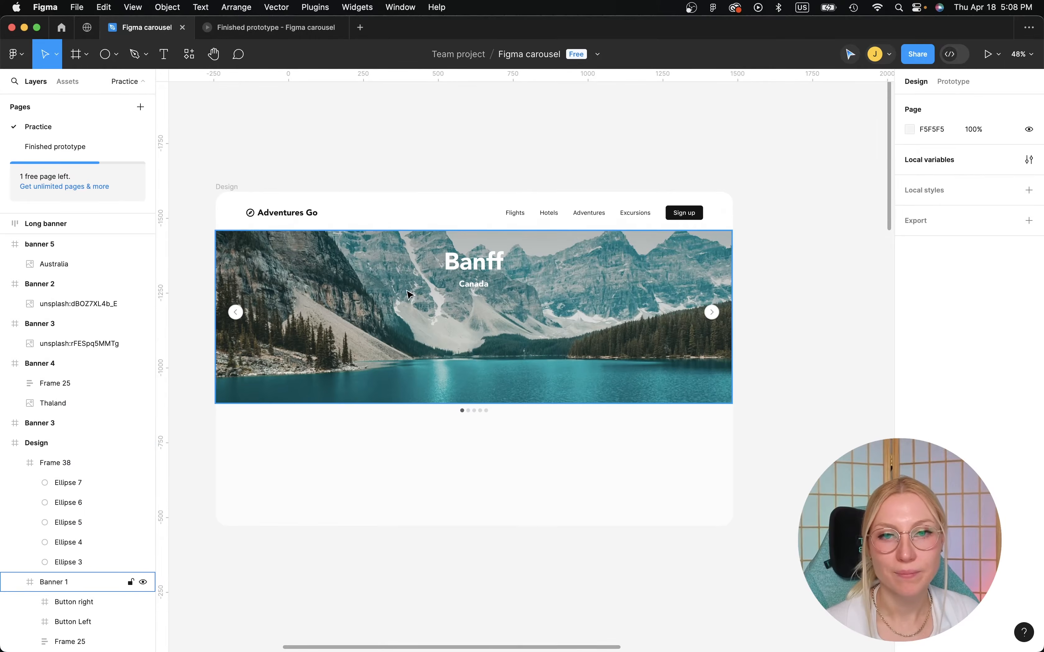
Move the dots frame together with Banner 1 out of the Design frame onto empty canvas at about X 1926, Y -1437.
scroll(803, 438, "up", 2)
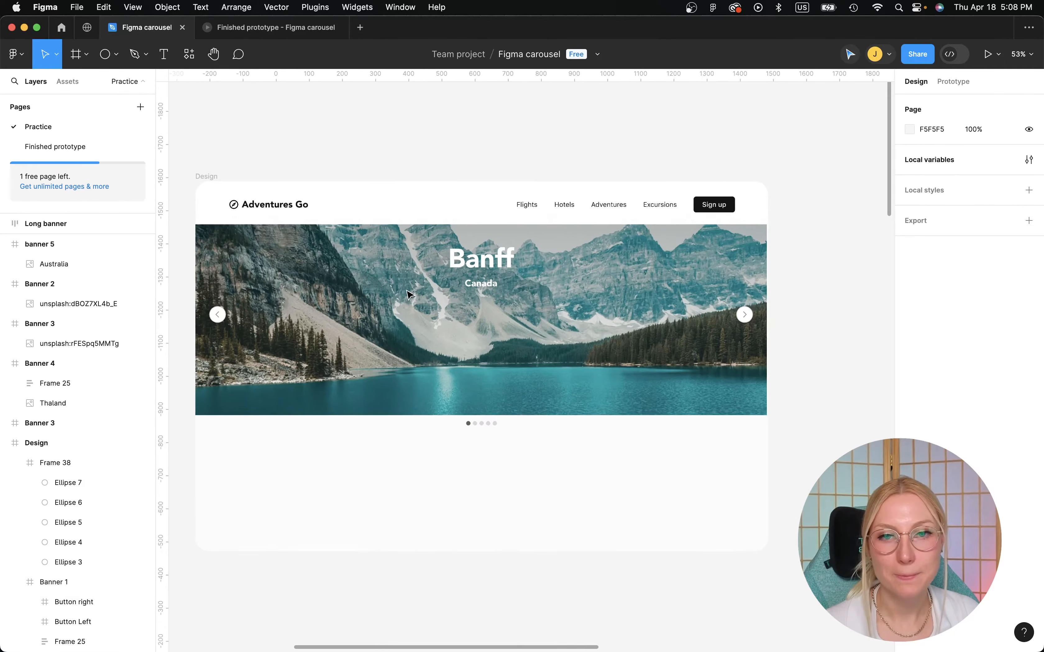
left_click(538, 407)
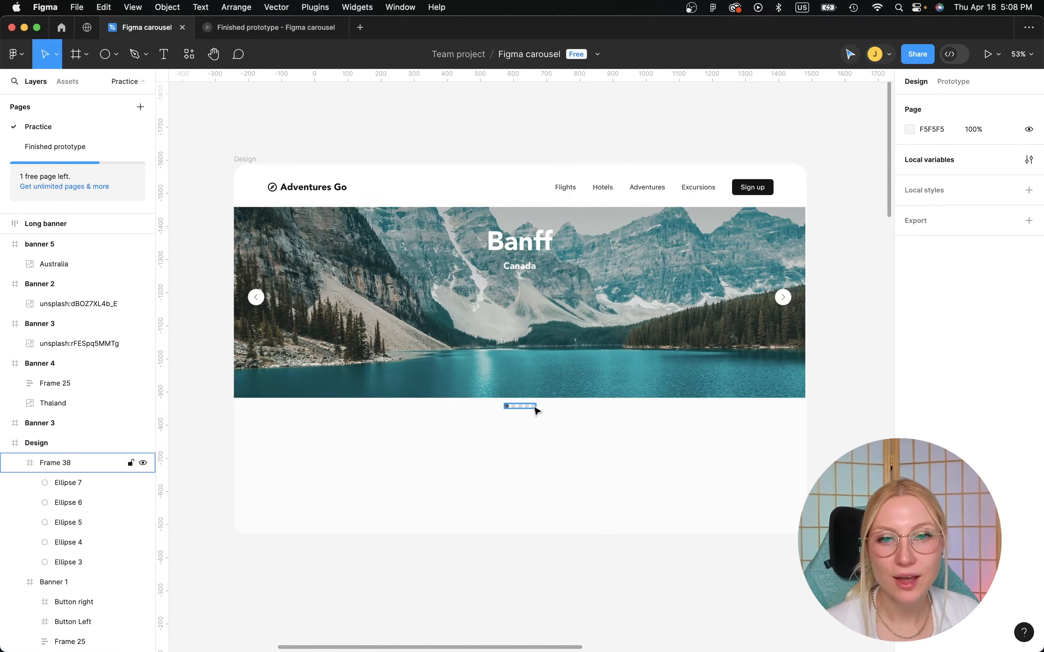
left_click(533, 337, "shift")
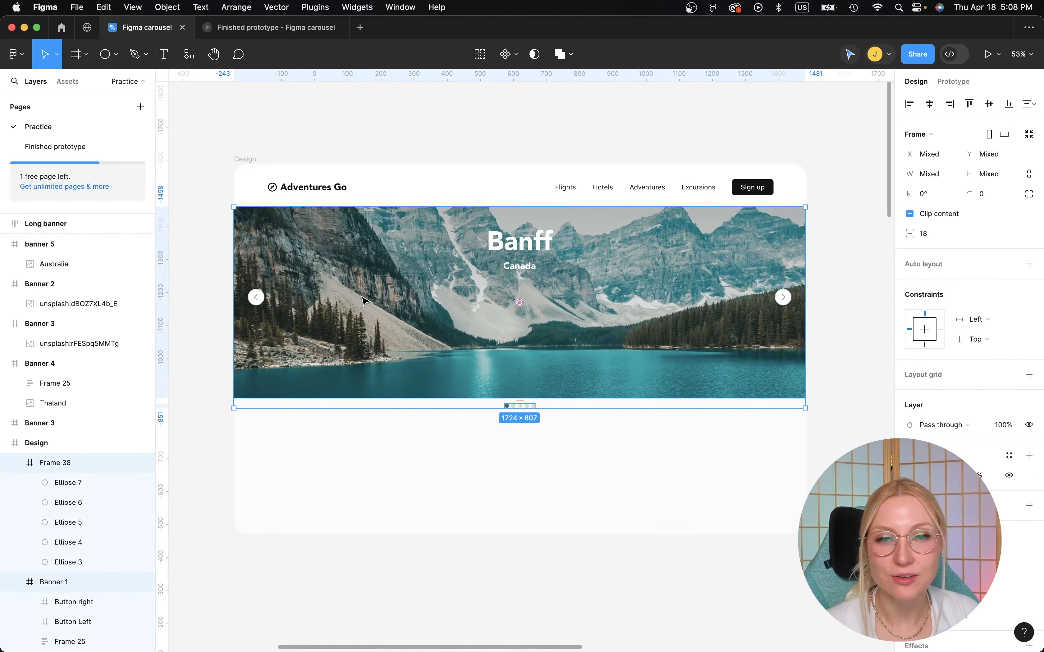
scroll(362, 301, "down", 3)
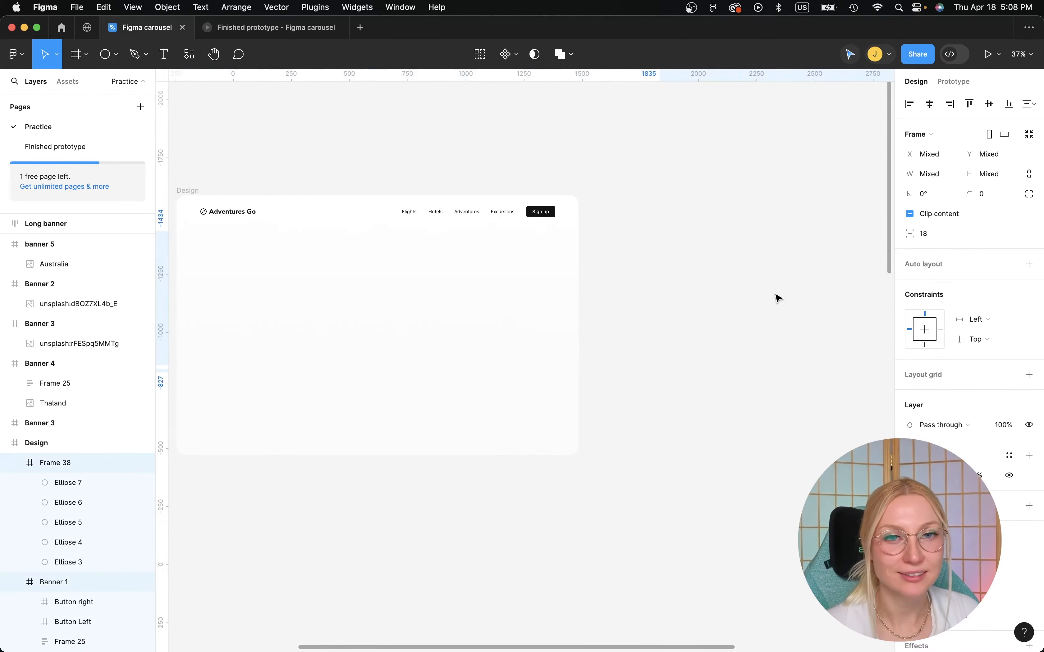
left_click_drag(776, 294, 780, 296)
scroll(780, 296, "right", 10)
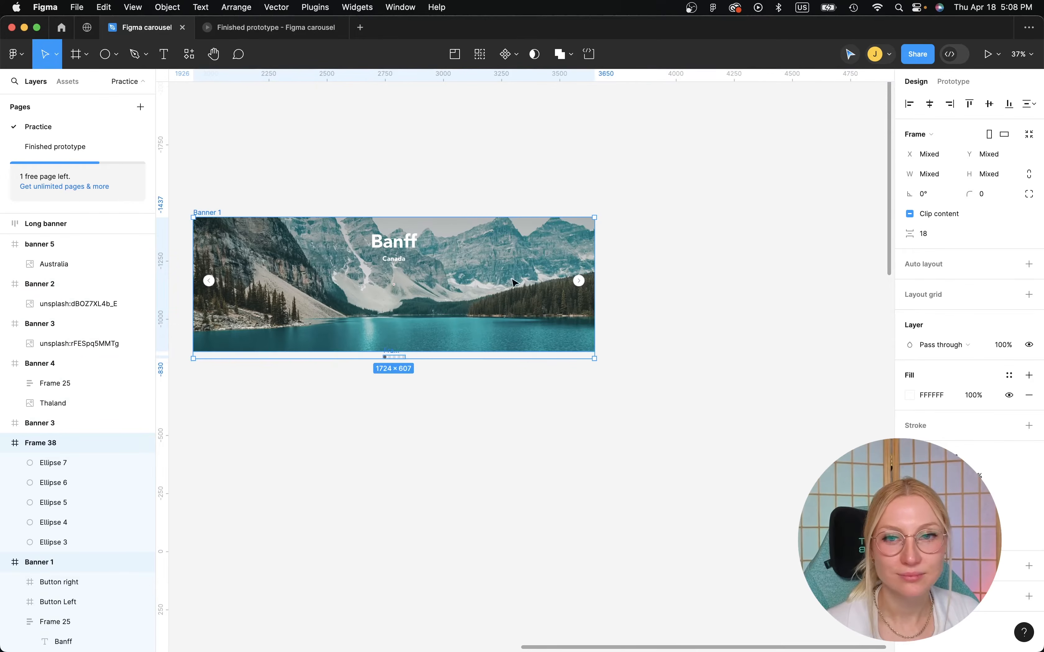
Move Banner 1 and its dots frame together farther along the empty canvas to X 2078.
left_click_drag(315, 276, 350, 276)
scroll(350, 276, "left", 4)
scroll(350, 276, "right", 1)
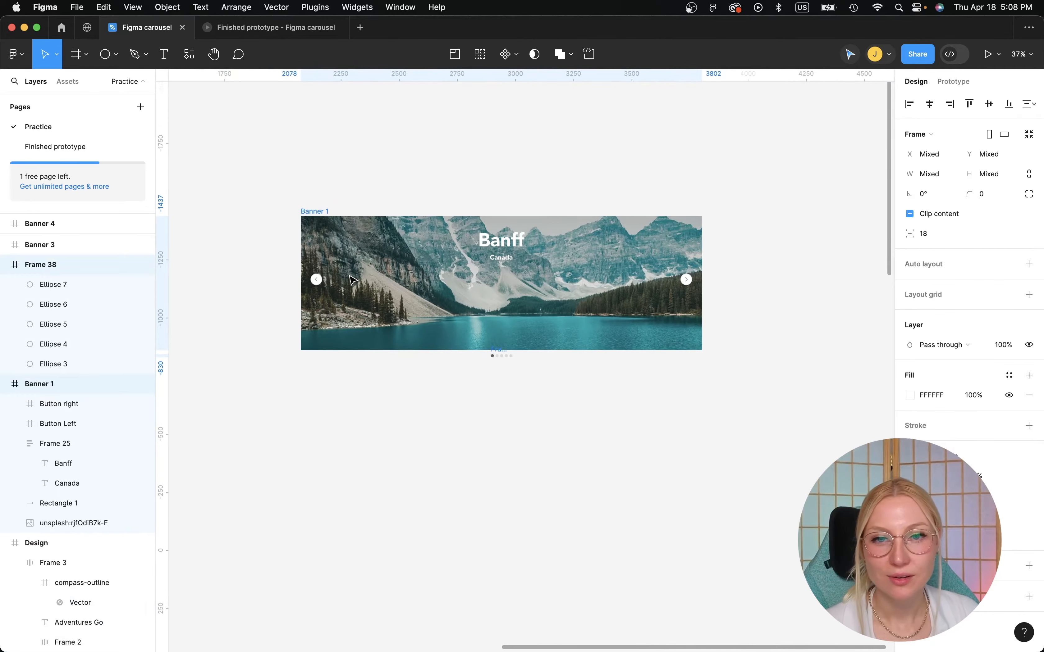
Wrap Banner 1 and the dots frame in a new frame and name it Banner1.
scroll(352, 280, "down", 1)
key("alt+super+g")
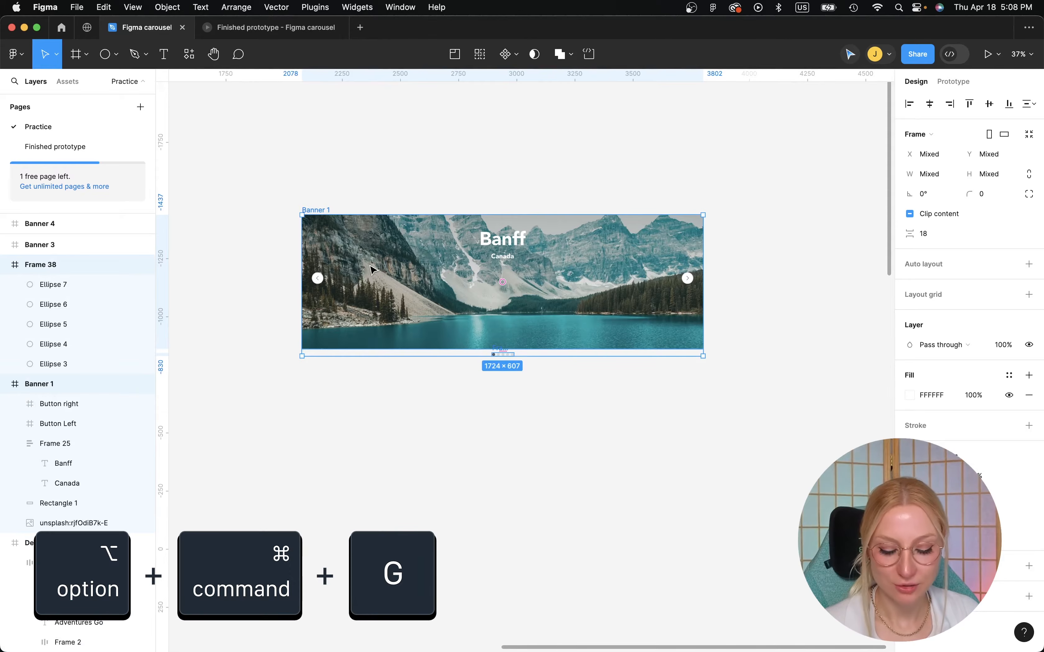
key("alt")
key("alt+super+g")
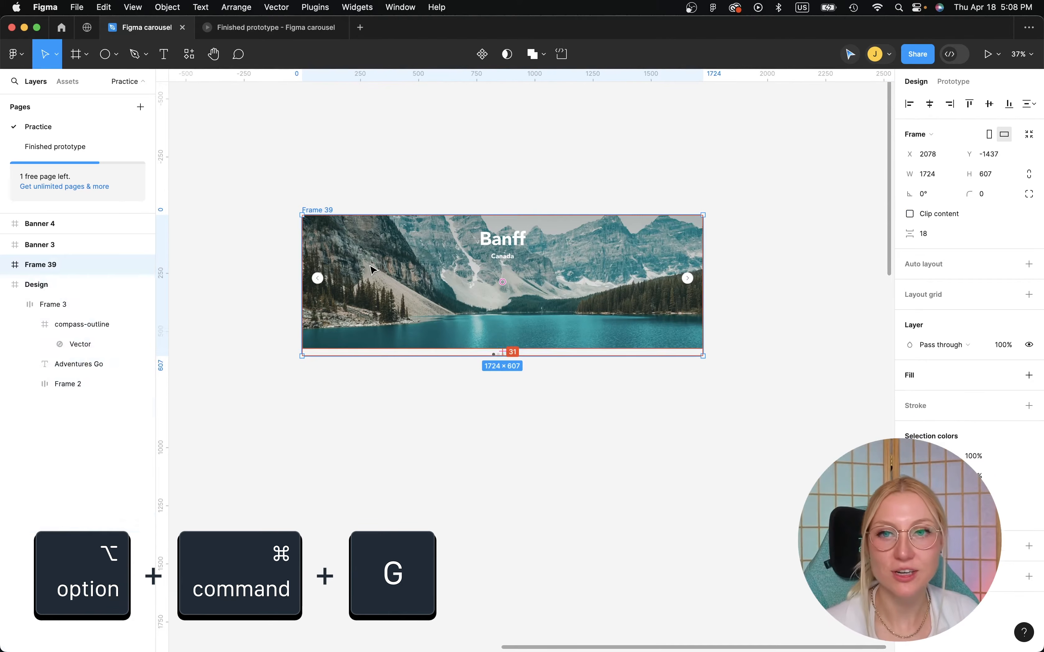
double_click(322, 210)
type("Banner1")
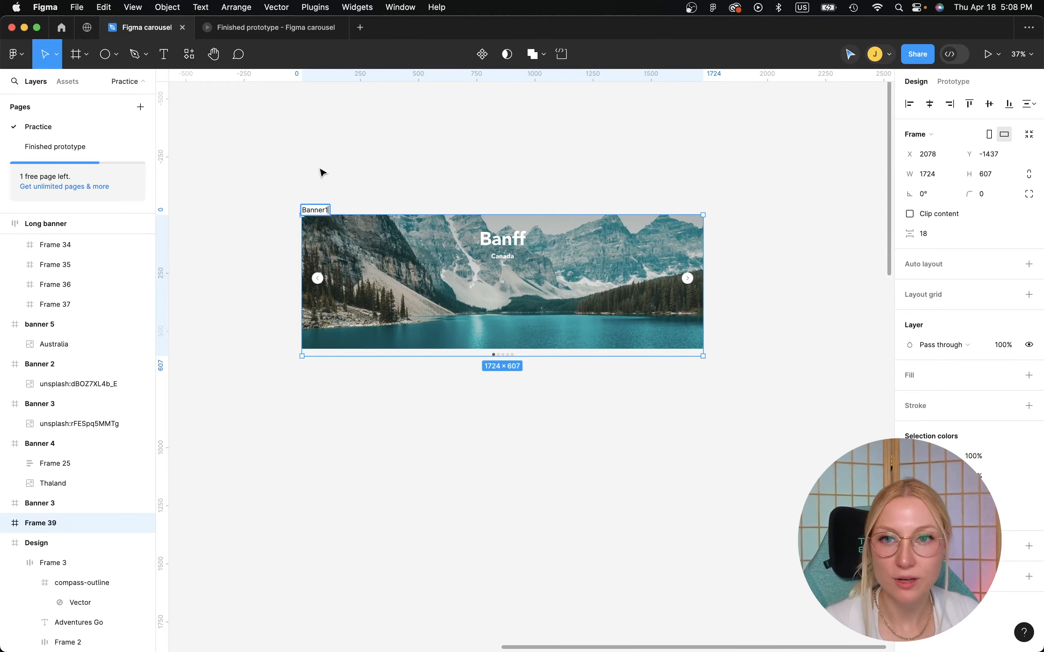
left_click(321, 173)
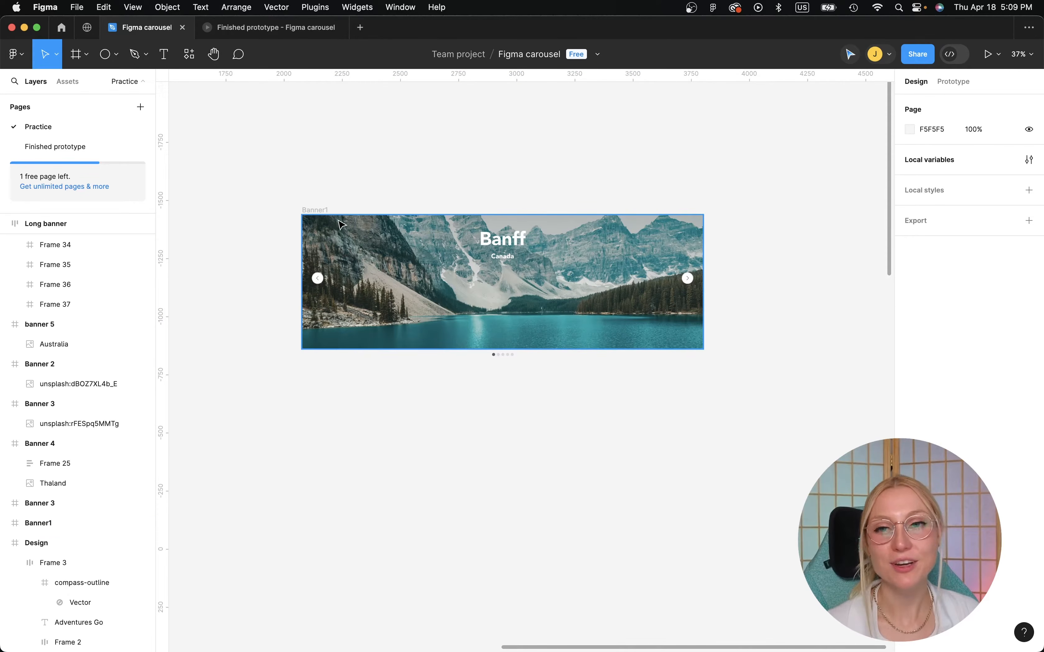
Turn the Banner1 frame into a component and keep it selected.
left_click(312, 211)
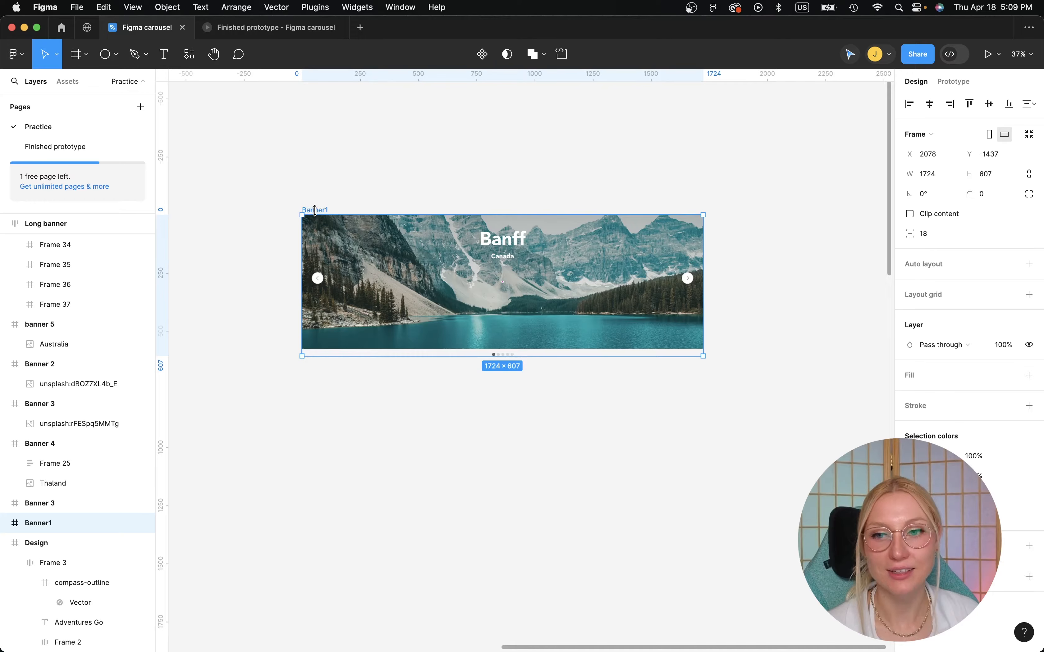
left_click(483, 55)
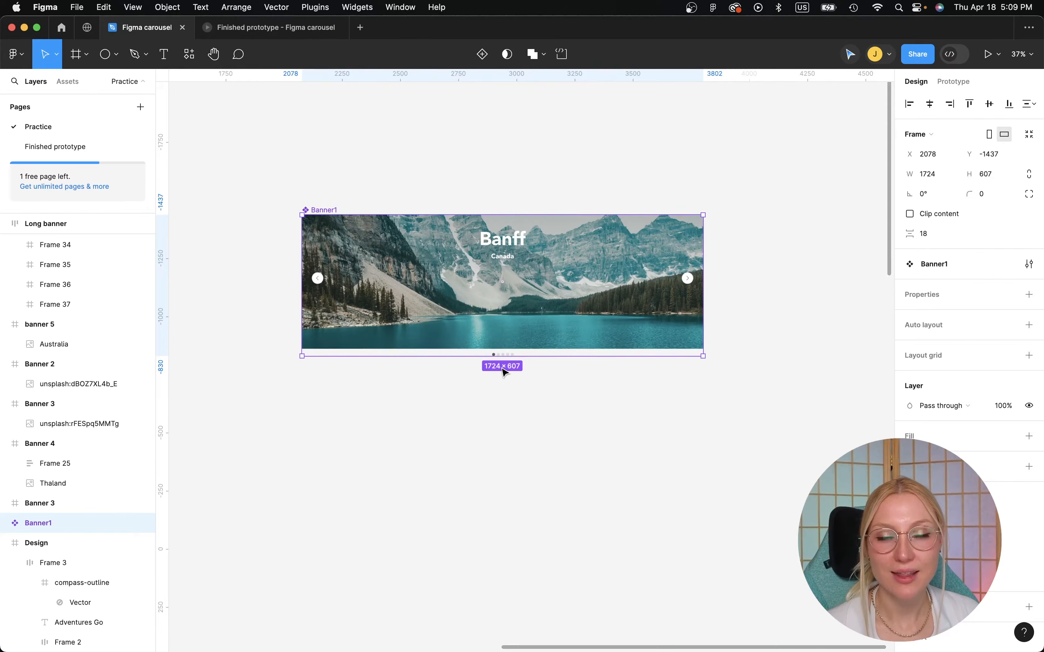
scroll(503, 382, "down", 5)
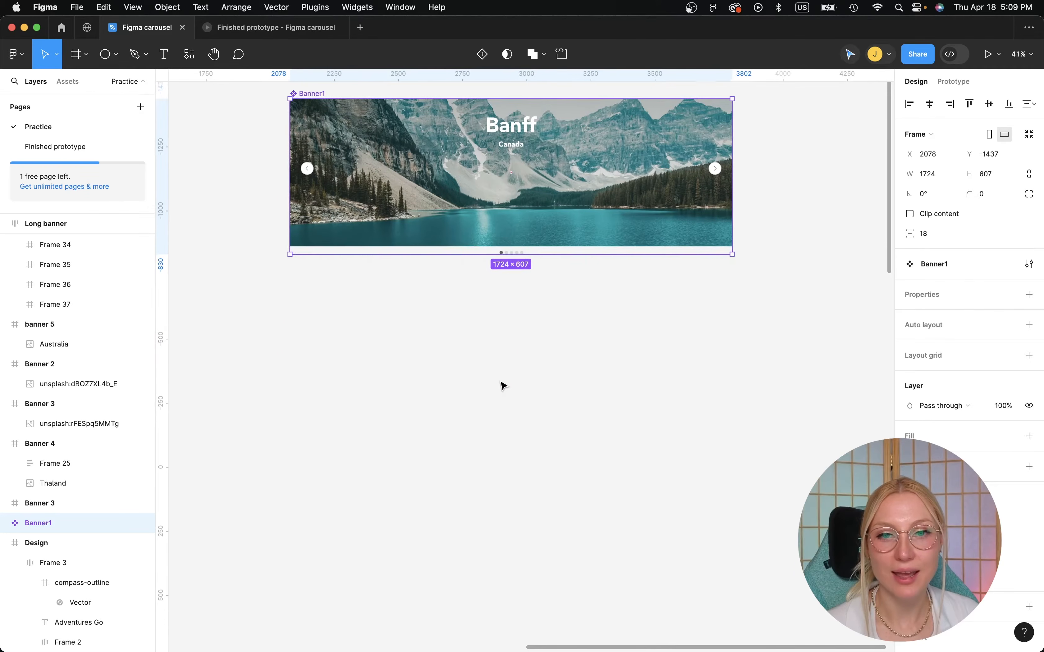
left_click(508, 274)
left_click(503, 257)
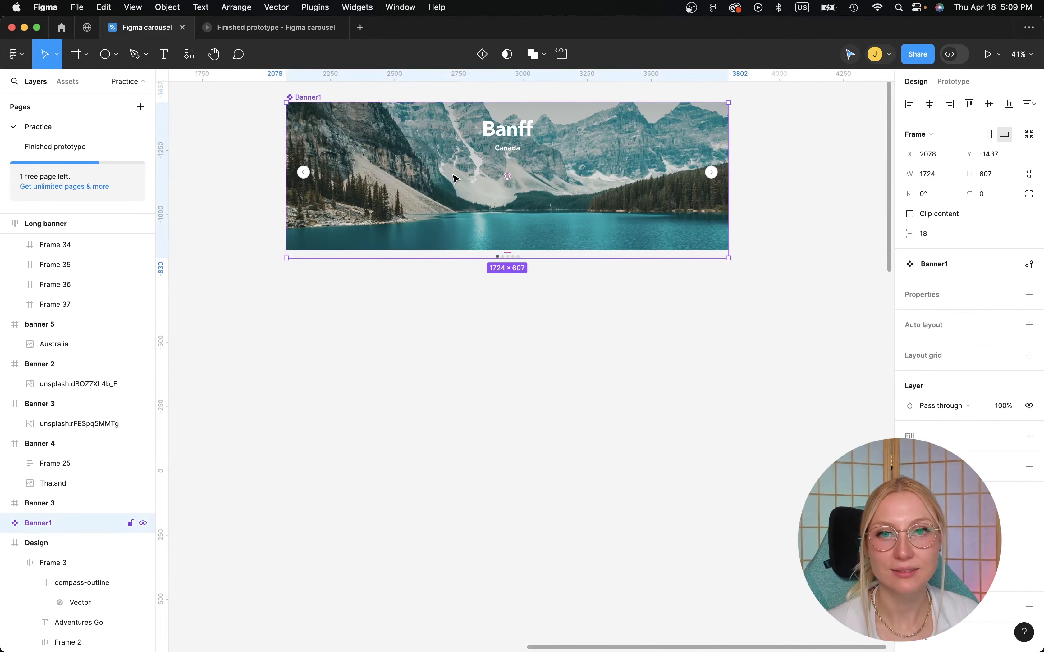
Add four variants to the Banner1 component, making a stack of five banners.
left_click(482, 55)
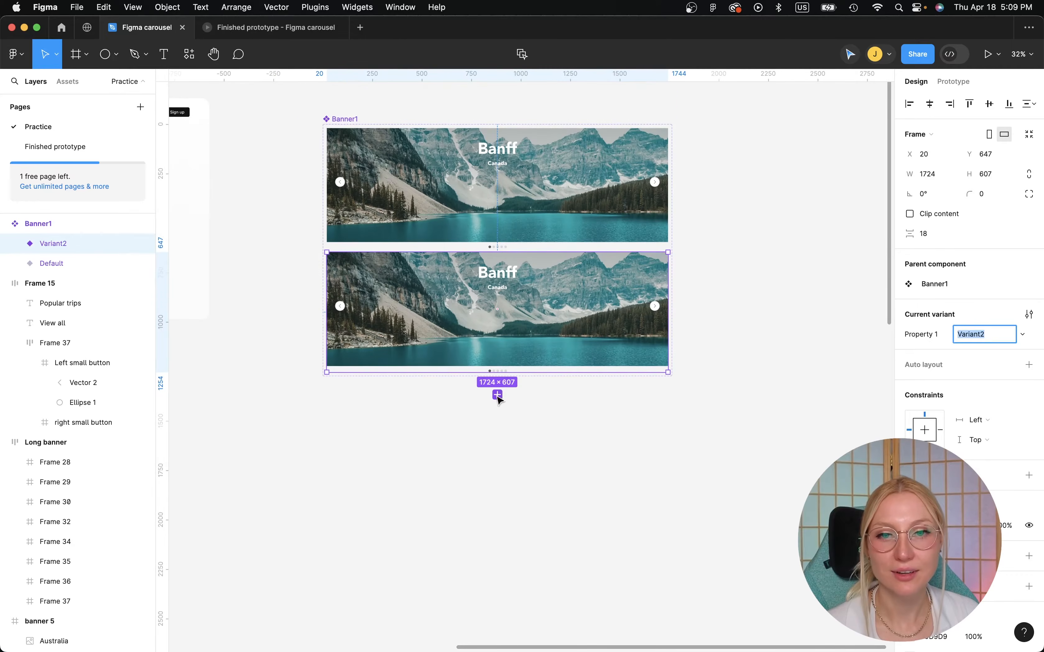
left_click(497, 395)
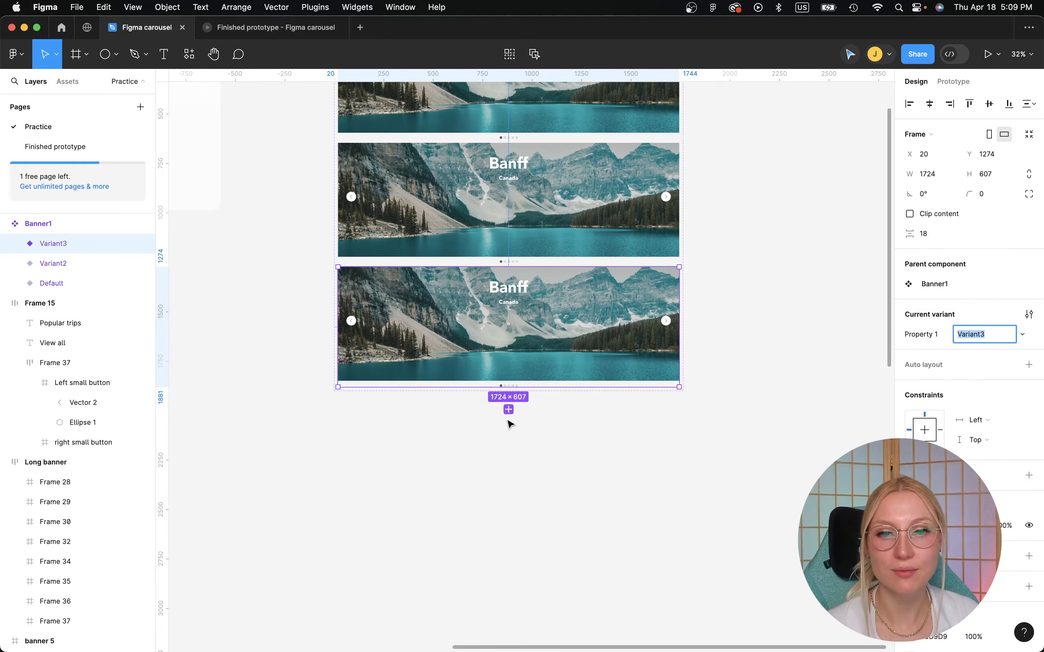
left_click(508, 411)
left_click(508, 534)
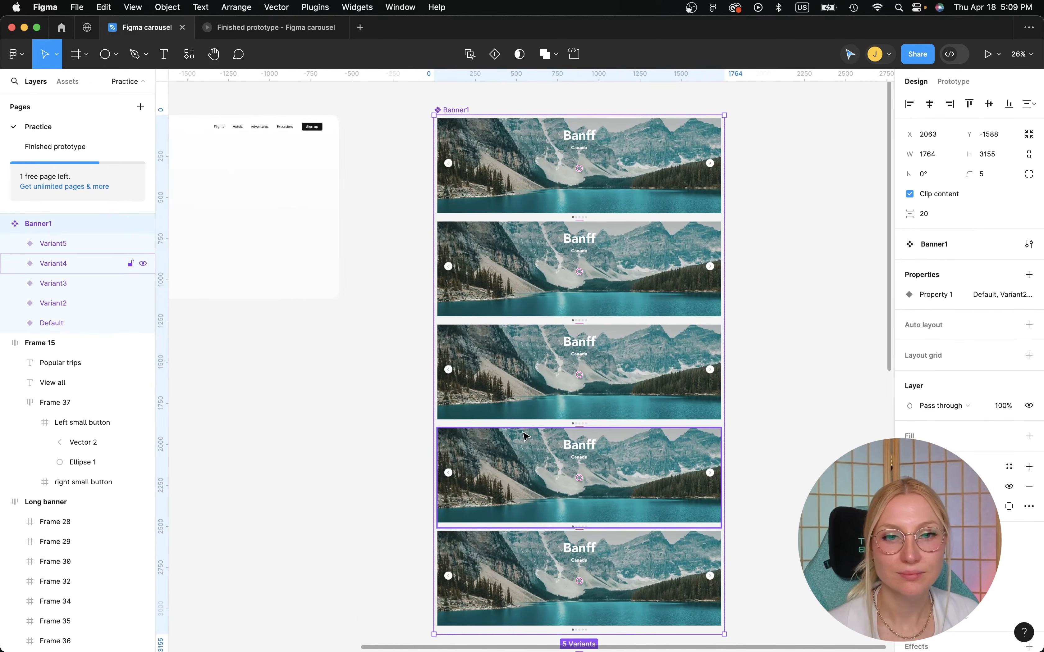
Copy the Banner 2 frame with the harbour town photo.
scroll(552, 569, "down", 4)
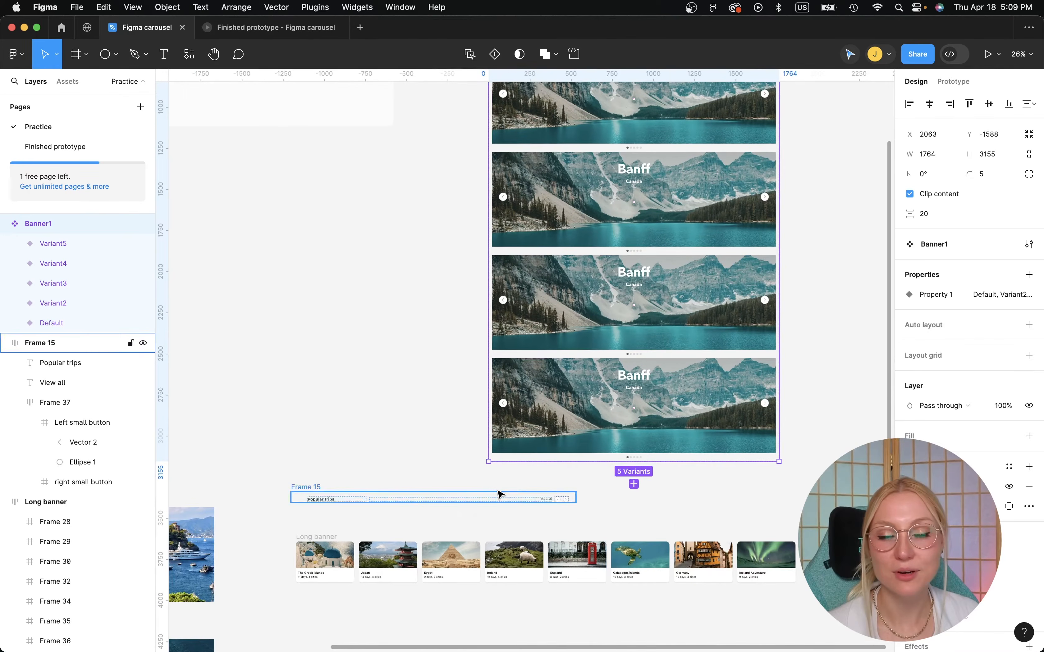
scroll(501, 494, "left", 6)
scroll(500, 494, "down", 2)
scroll(498, 494, "left", 5)
scroll(498, 494, "down", 2)
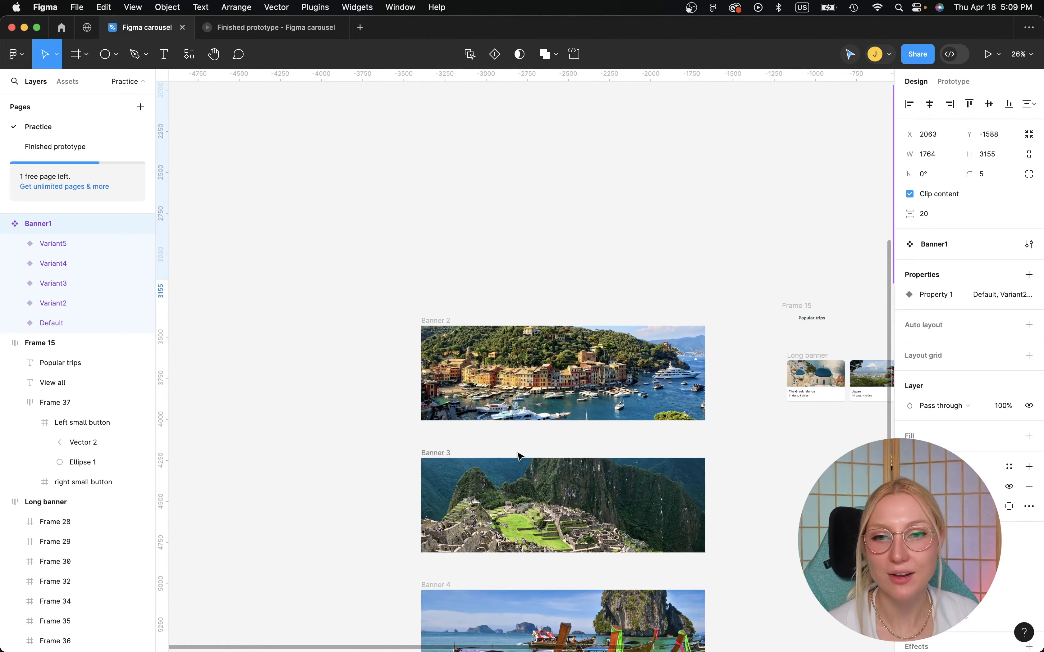
left_click(499, 365)
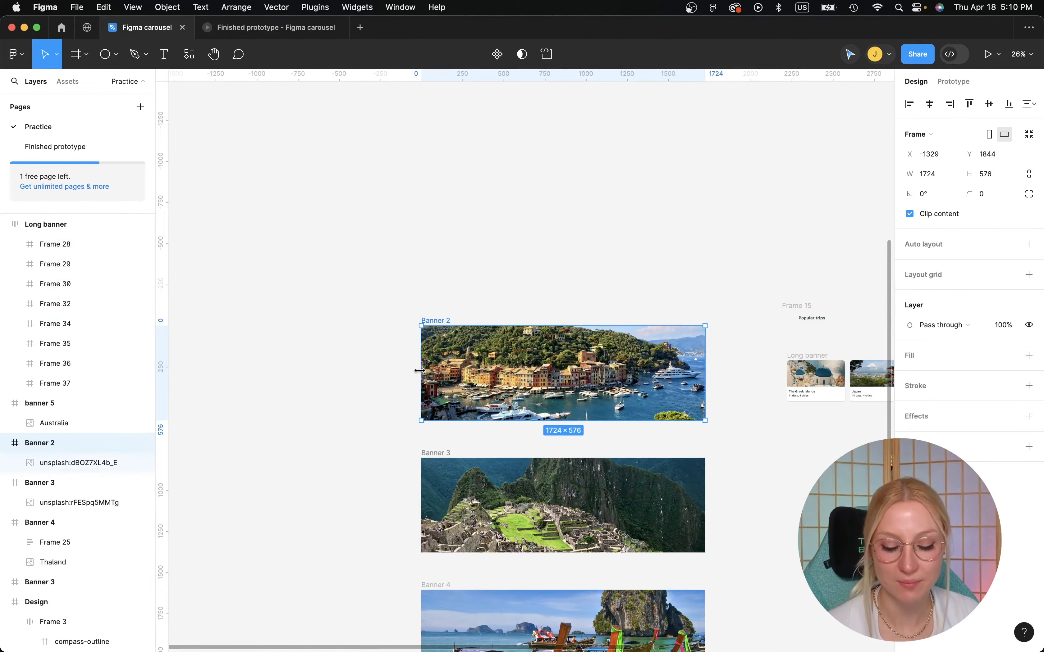
key("cmd+c")
Replace the canada image inside Variant2 of the Banner1 component with the copied Banner 2 frame.
scroll(496, 185, "right", 12)
scroll(496, 185, "up", 7)
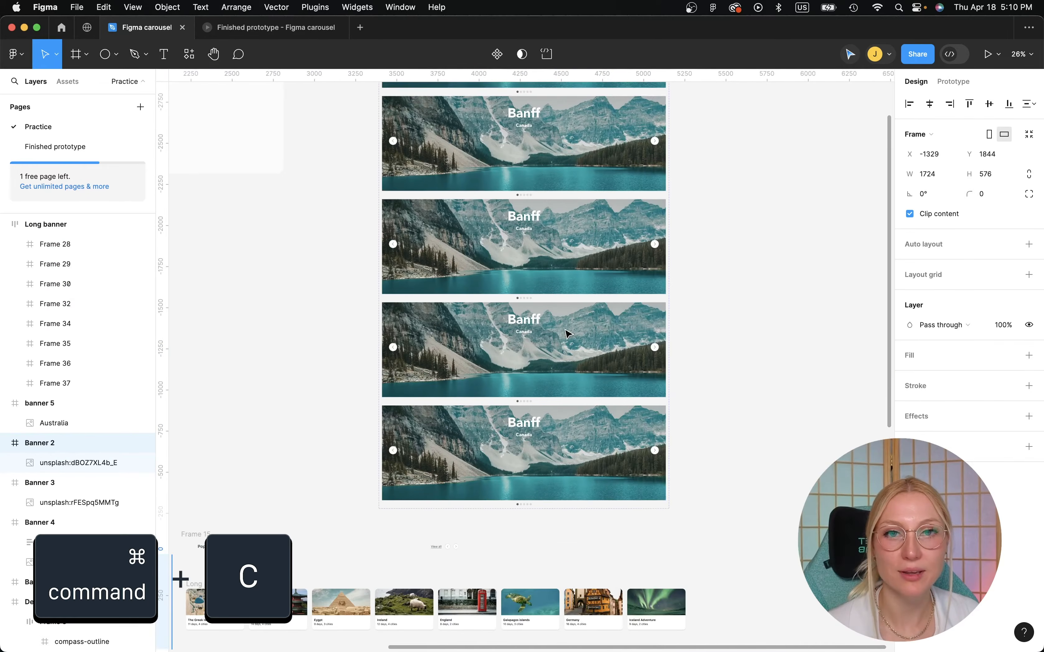
scroll(496, 185, "up", 3)
scroll(496, 185, "left", 1)
left_click(485, 305)
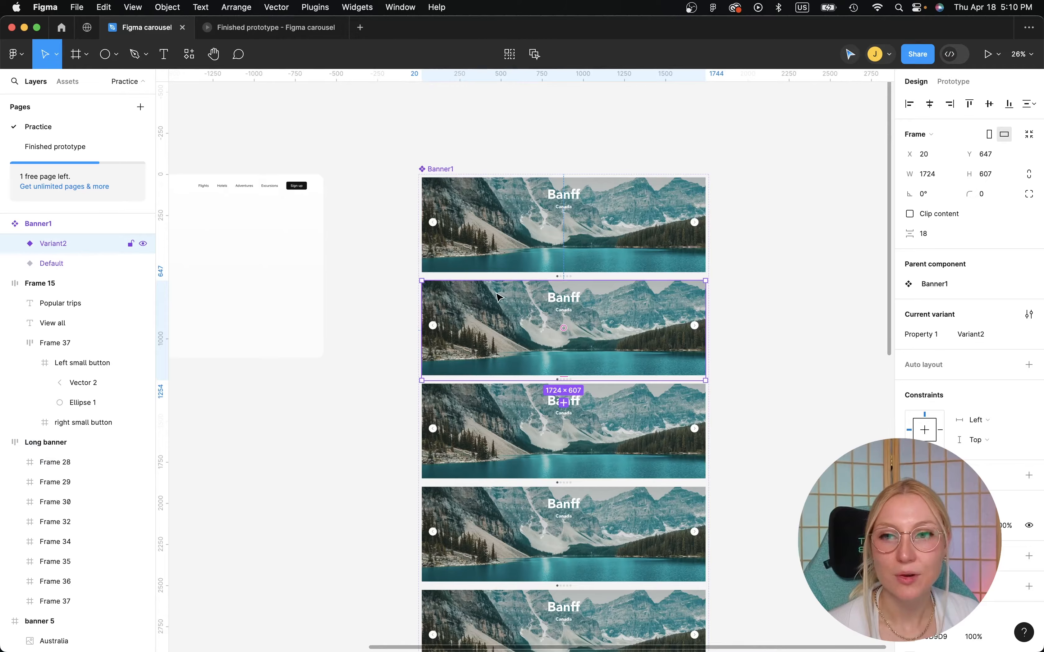
left_click(13, 245)
left_click(82, 522)
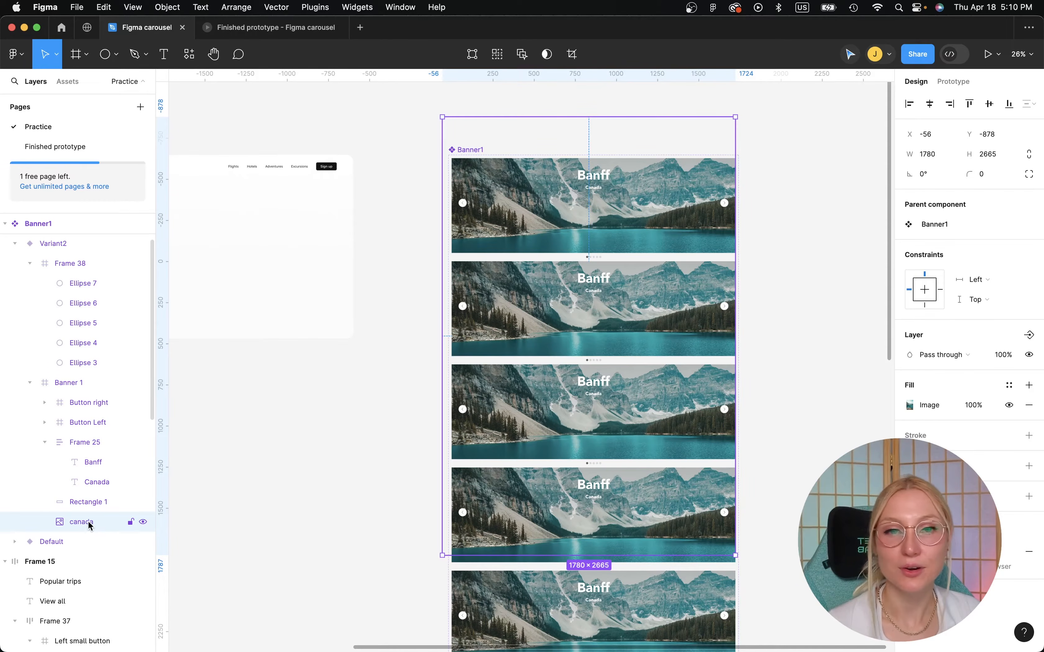
right_click(79, 525)
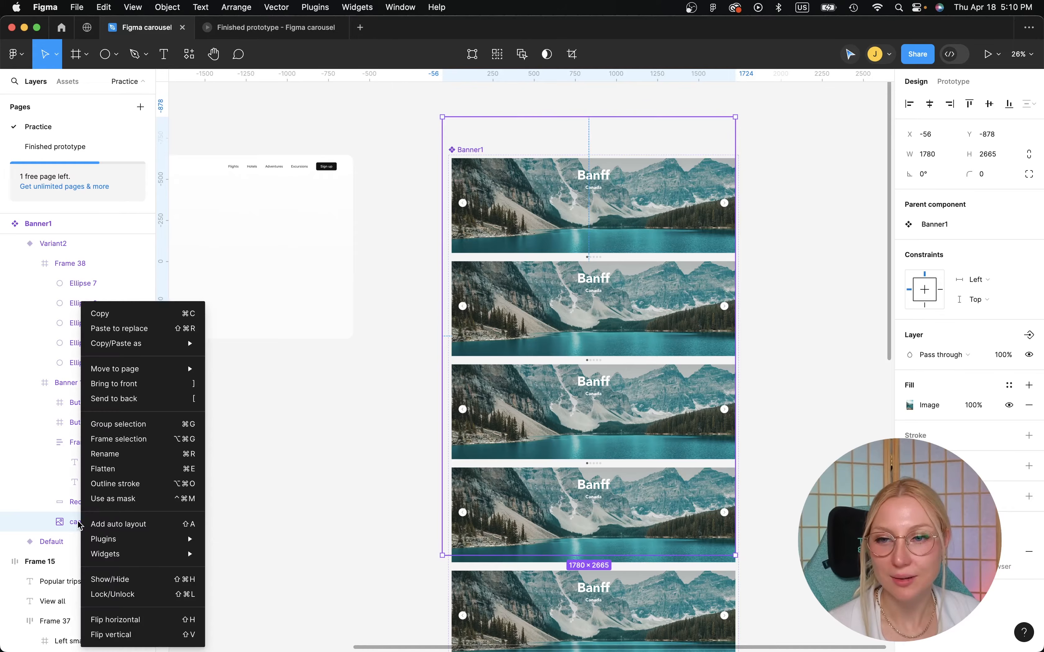
left_click(139, 331)
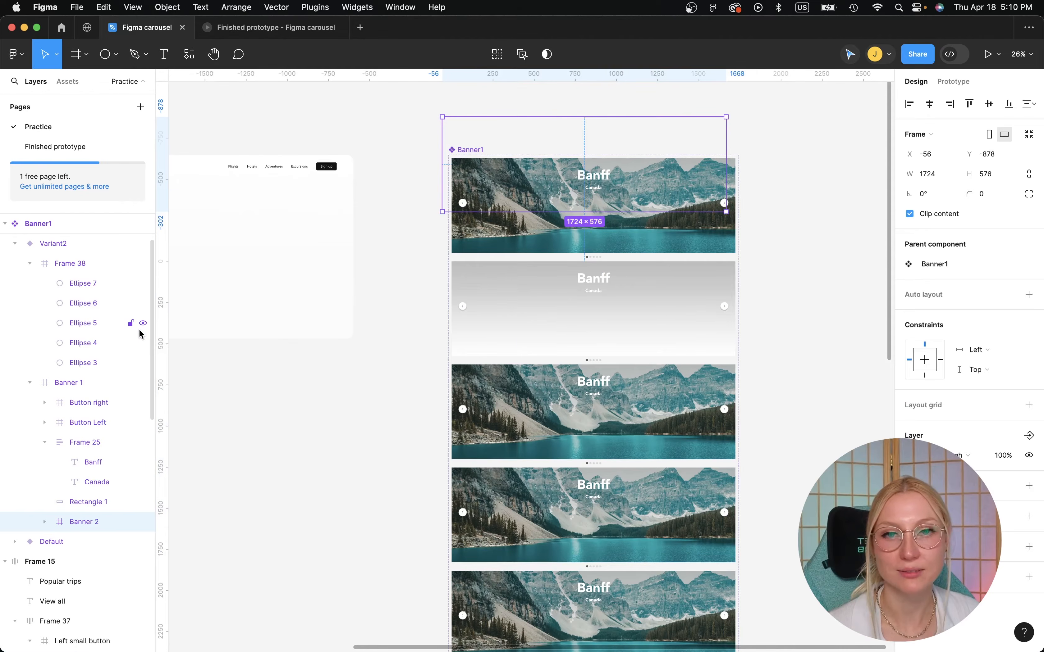
Move the Banner 2 frame inside Variant2 to X 4, Y 2 so the photo fills the banner, and deselect it.
key("shift+Down")
key("shift+Down")
key("shift+Down")
key("shift+Down")
key("shift+Down")
key("shift+Down")
key("shift+Down")
key("shift+Down")
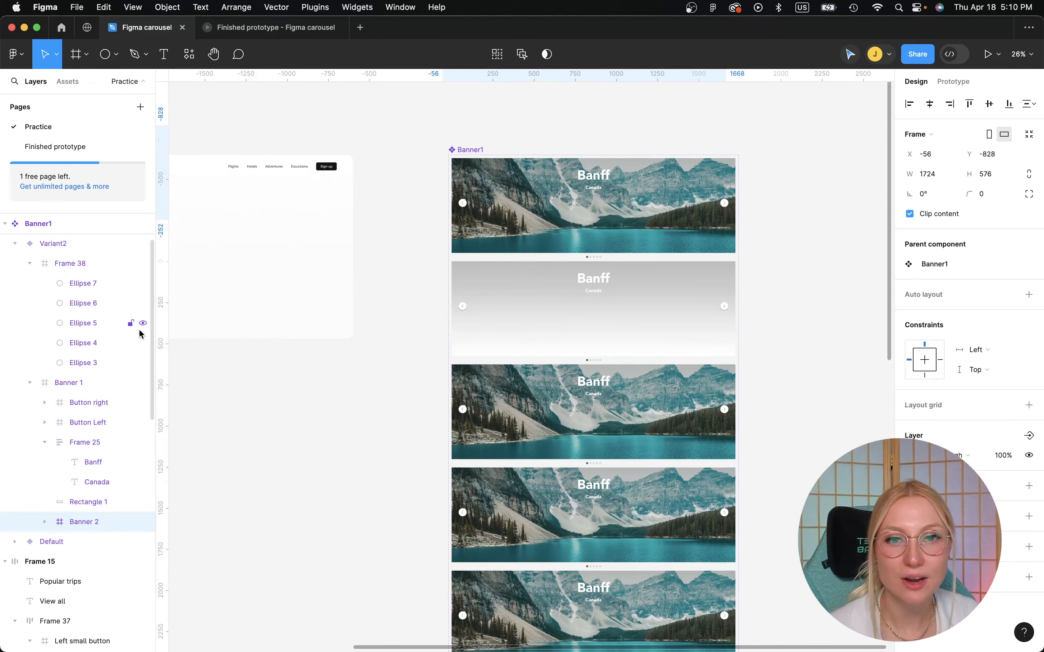
key("shift+Down")
key("shift+Down")
key("shift+Down")
key("shift+Down")
key("shift+Down")
key("shift+Down")
key("shift+Down")
key("shift+Down")
key("shift+Down")
key("shift+Down")
key("shift+Down")
key("shift+Down")
key("shift+Down")
key("shift+Down")
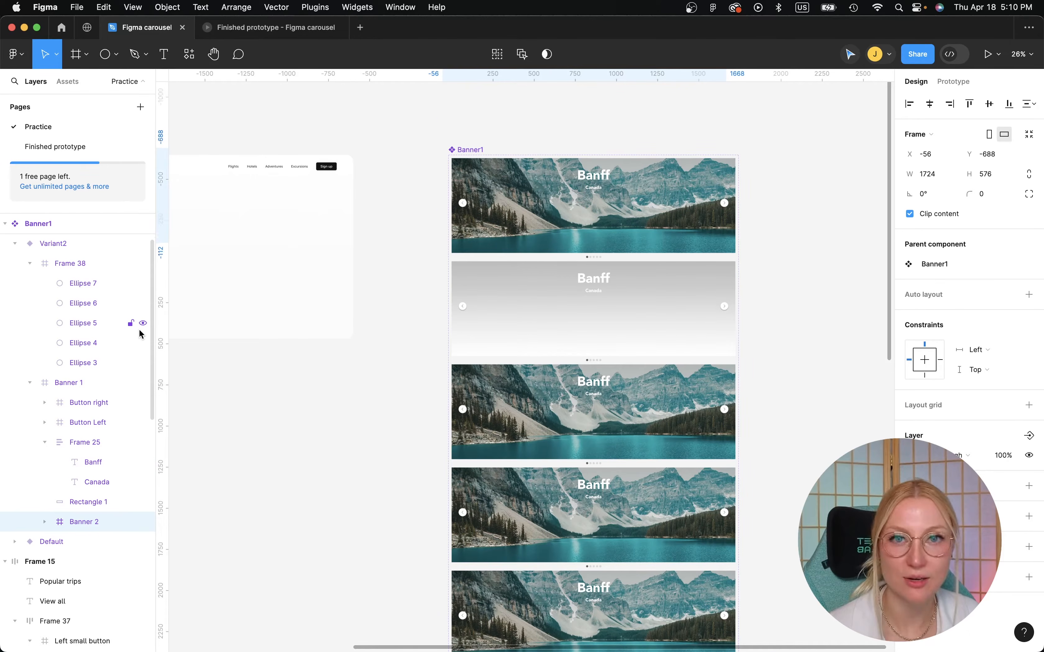
key("shift+Down")
key("shift+Down")
key("shift+Down")
key("shift+Down")
key("shift+Down")
key("shift+Down")
key("shift+Down")
key("shift+Down")
key("shift+Down")
key("shift+Down")
key("shift+Down")
key("shift+Down")
key("shift+Down")
key("shift+Down")
key("shift+Down")
key("shift+Down")
key("shift+Down")
key("shift+Down")
key("shift+Down")
key("shift+Down")
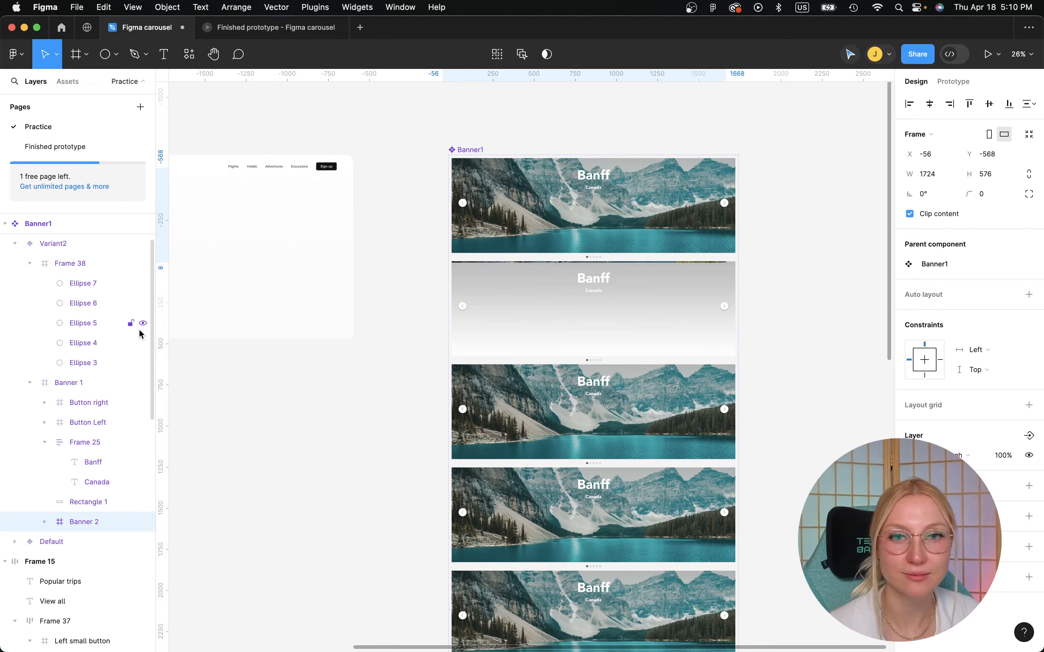
key("shift+Down")
key("shift+Down")
key("shift+Down")
key("shift+Down")
key("shift+Down")
key("shift+Down")
key("shift+Down")
key("shift+Down")
key("shift+Down")
key("shift+Down")
key("shift+Right")
key("shift+Right")
key("shift+Right")
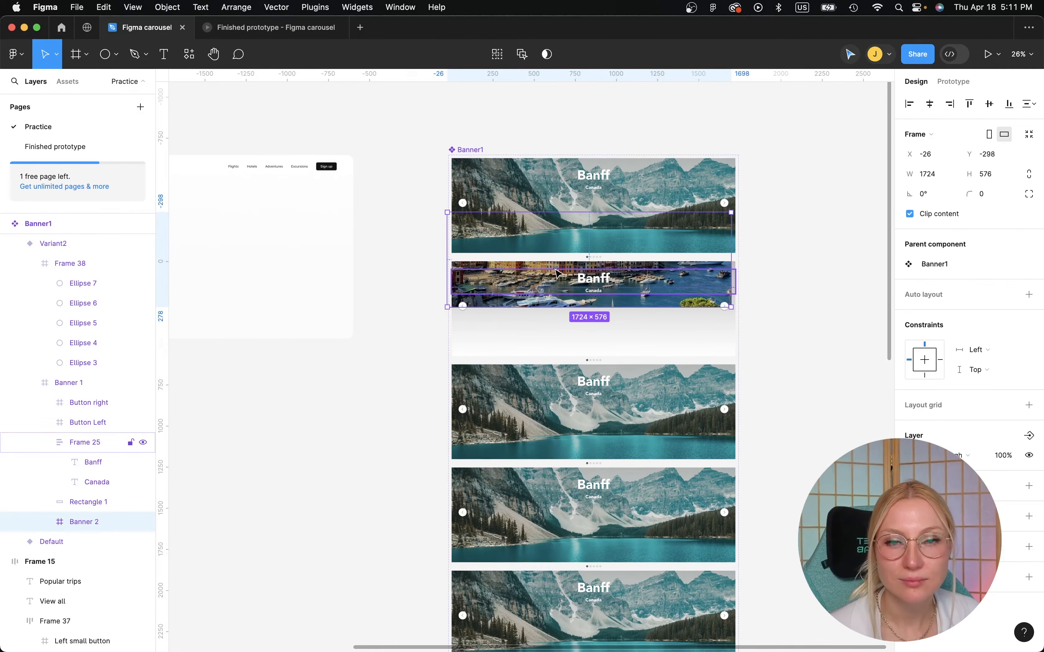
key("shift+Down")
key("shift+Down")
key("shift+Down")
key("shift+Down")
key("shift+Down")
key("shift+Down")
key("shift+Down")
key("shift+Down")
key("shift+Down")
key("shift+Down")
key("shift+Down")
key("shift+Down")
key("shift+Down")
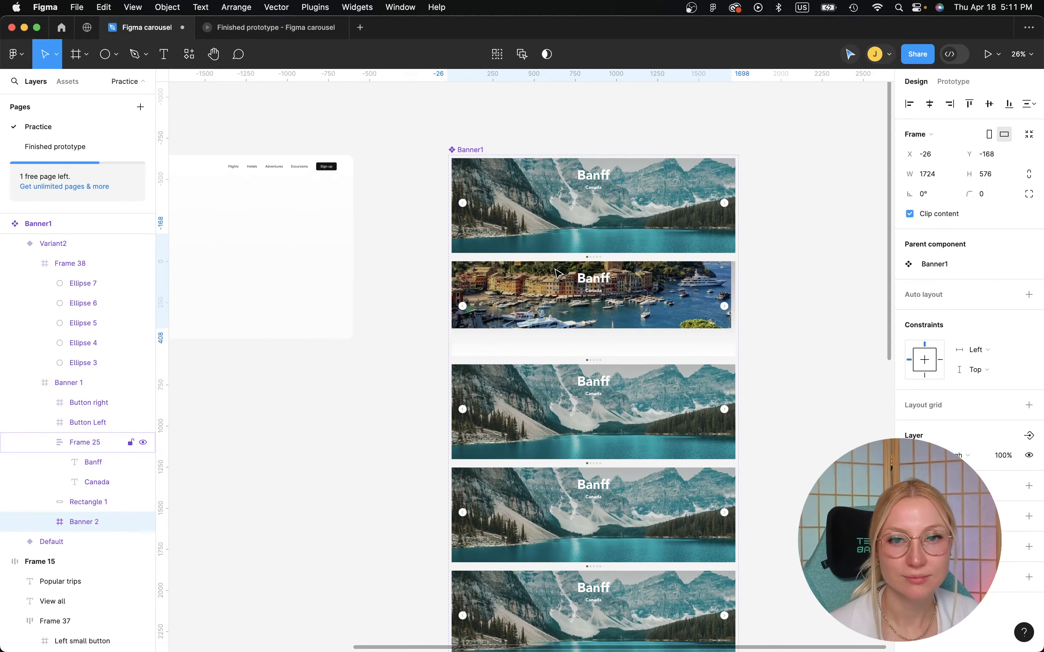
key("shift+Down")
key("shift+Down")
key("shift+Down")
key("shift+Down")
key("shift+Down")
key("shift+Down")
key("shift+Down")
key("shift+Down")
key("shift+Down")
key("shift+Down")
key("shift+Down")
key("shift+Down")
key("shift+Down")
key("shift+Down")
key("shift+Down")
key("shift+Down")
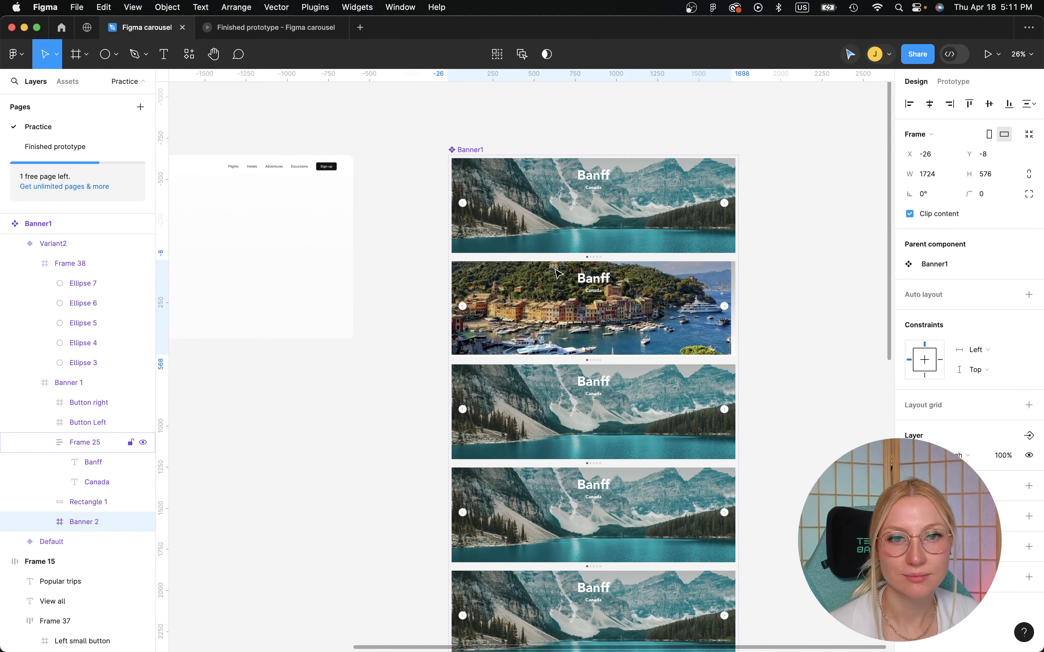
key("shift+Down")
key("shift+Right")
key("shift+Right")
key("shift+Right")
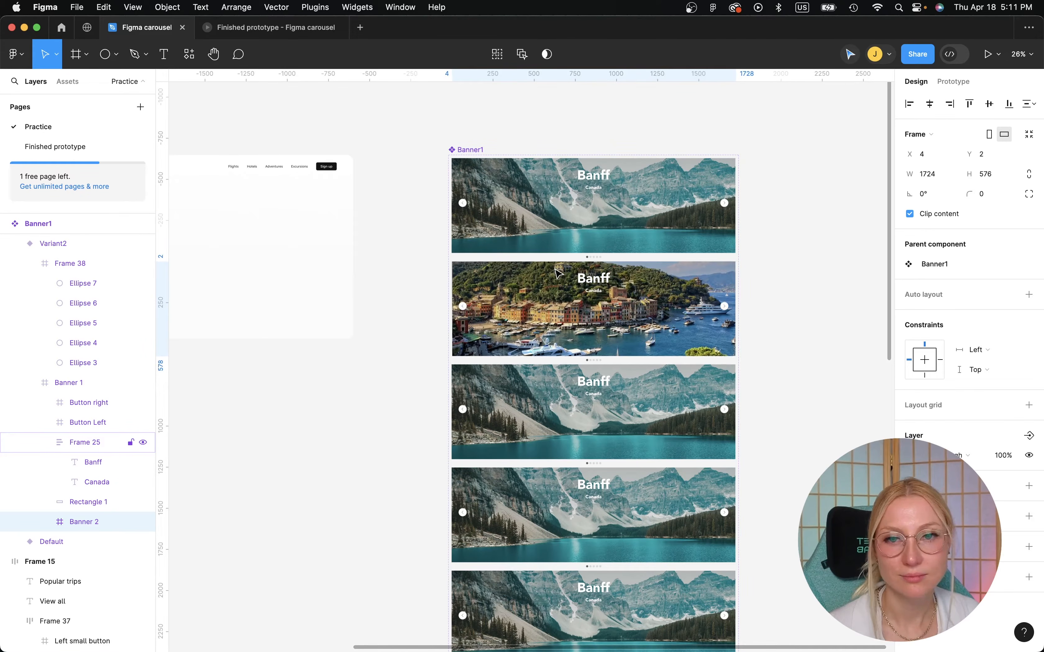
key("Escape")
Change the heading text in the Variant2 banner to Portofino.
scroll(578, 280, "up", 5)
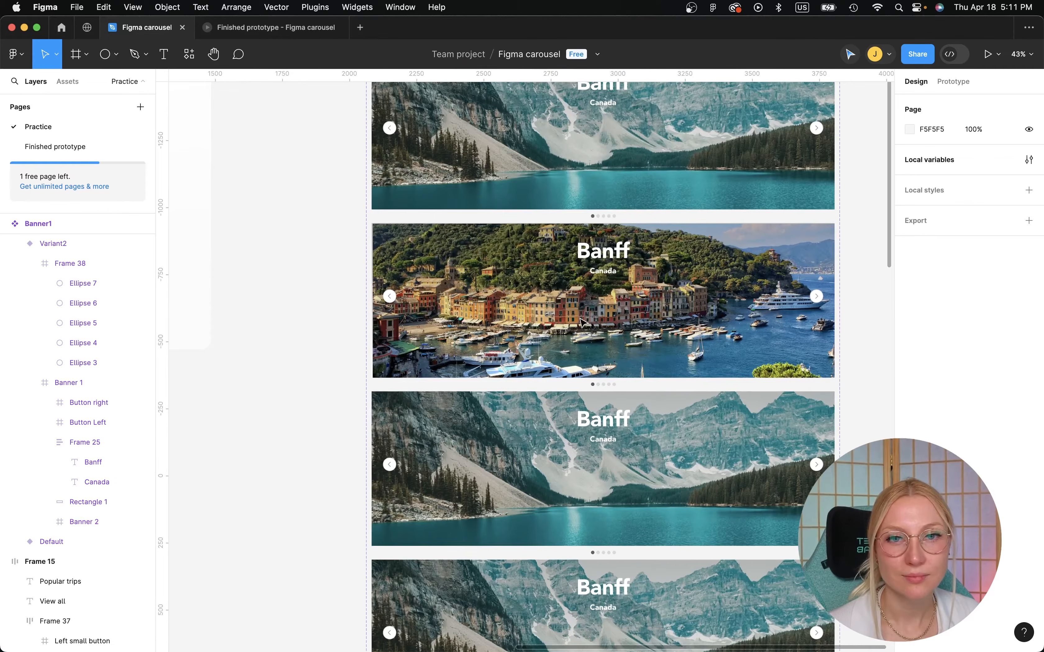
left_click(593, 261)
type("P")
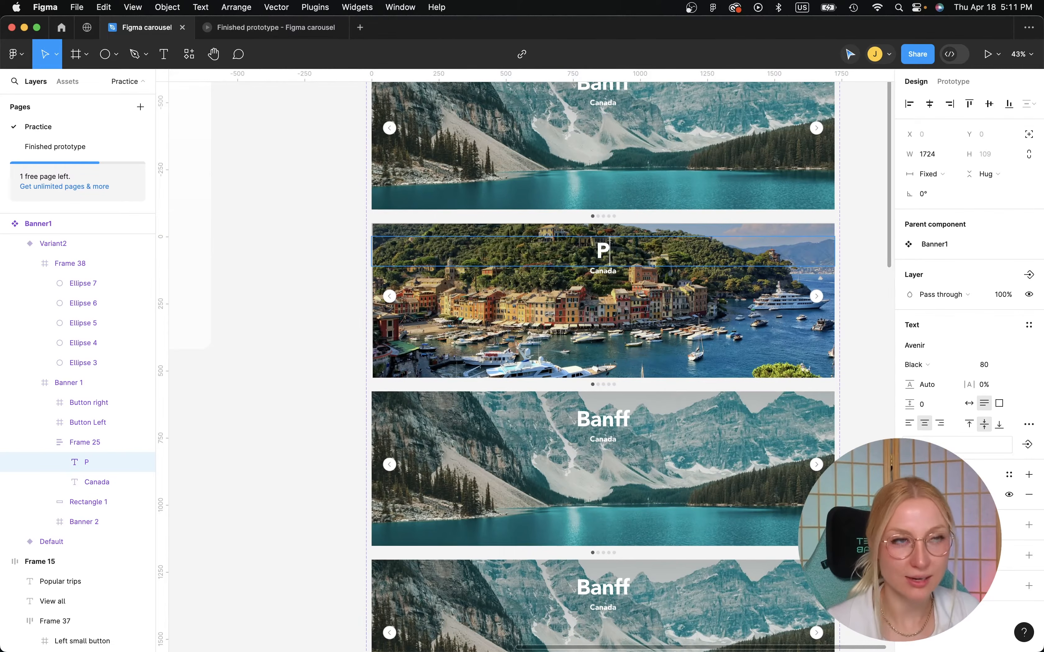
type("ortofino")
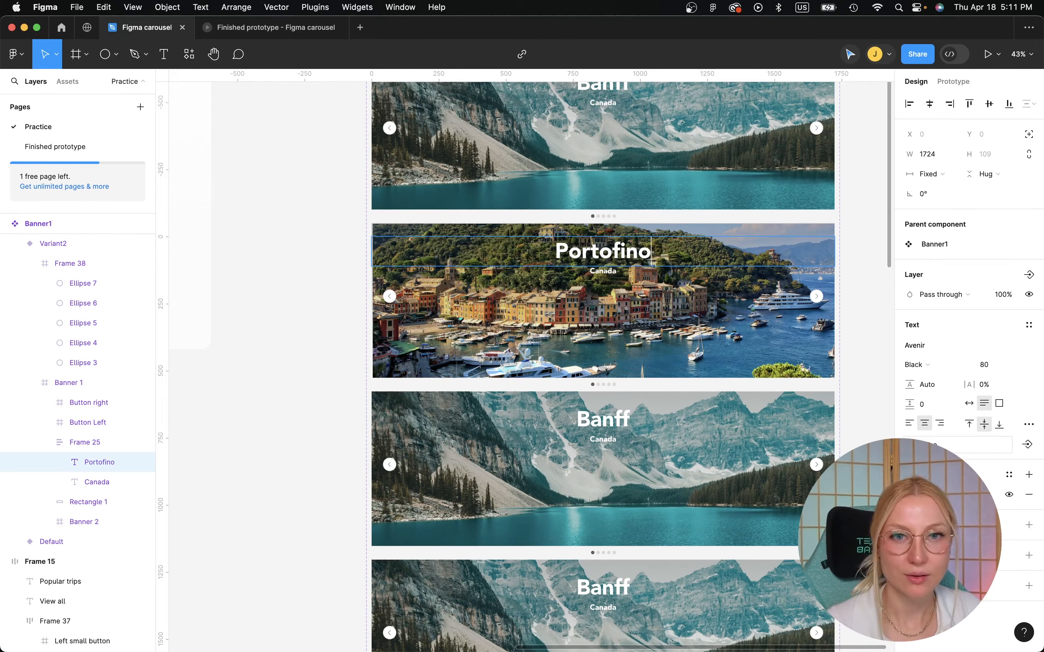
Change the country text under the Portofino heading to Italy and deselect it.
left_click(617, 273)
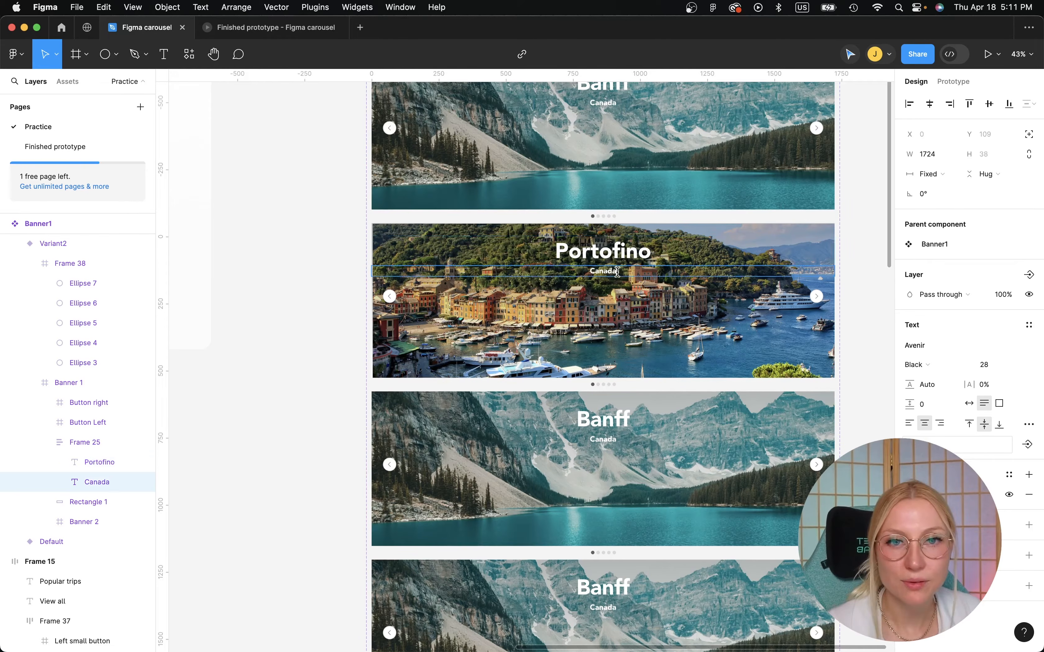
key("BackSpace")
key("BackSpace")
key("BackSpace")
key("BackSpace")
key("BackSpace")
key("BackSpace")
type("I")
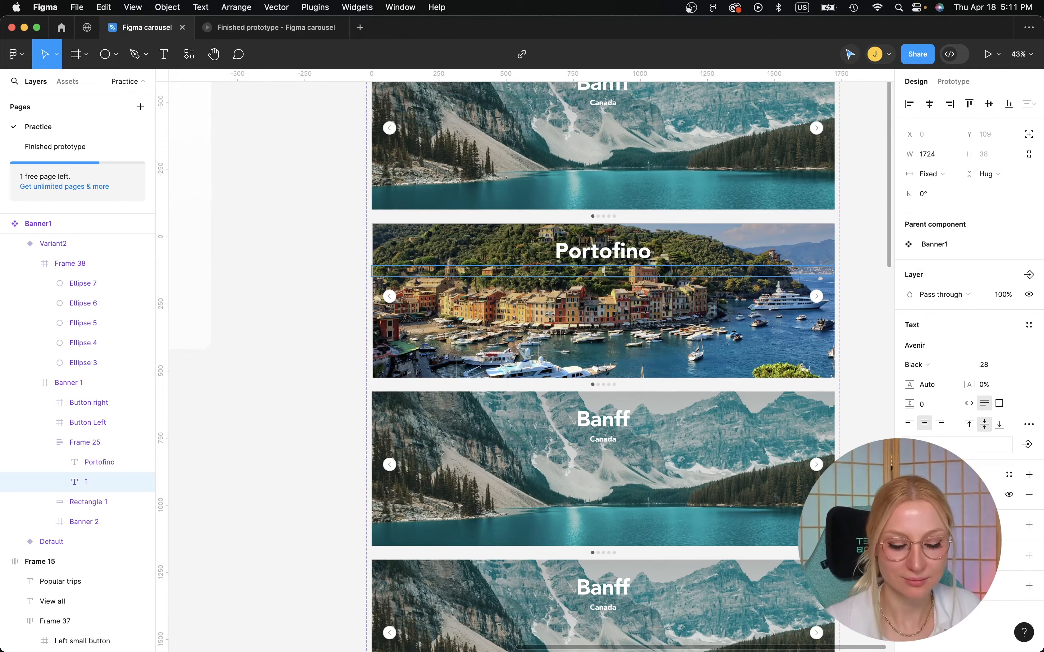
type("taly")
left_click(288, 371)
left_click(288, 372)
Copy the Banner 3 frame and use it to replace the Canada image inside Variant3 of the Banner1 component.
scroll(541, 342, "down", 4)
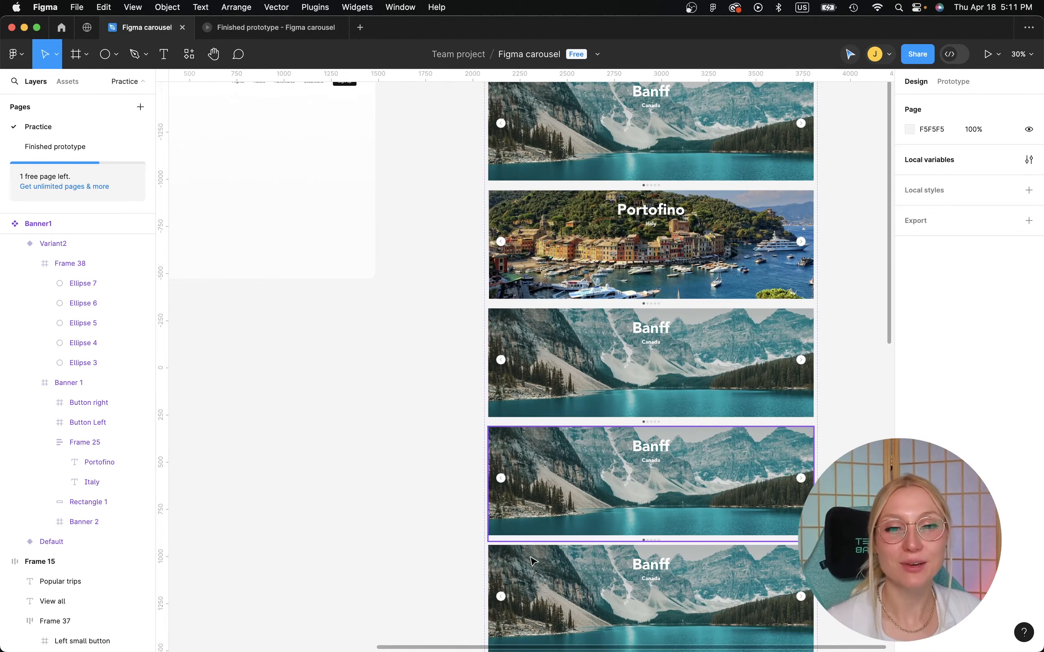
scroll(559, 586, "down", 10)
scroll(558, 585, "left", 10)
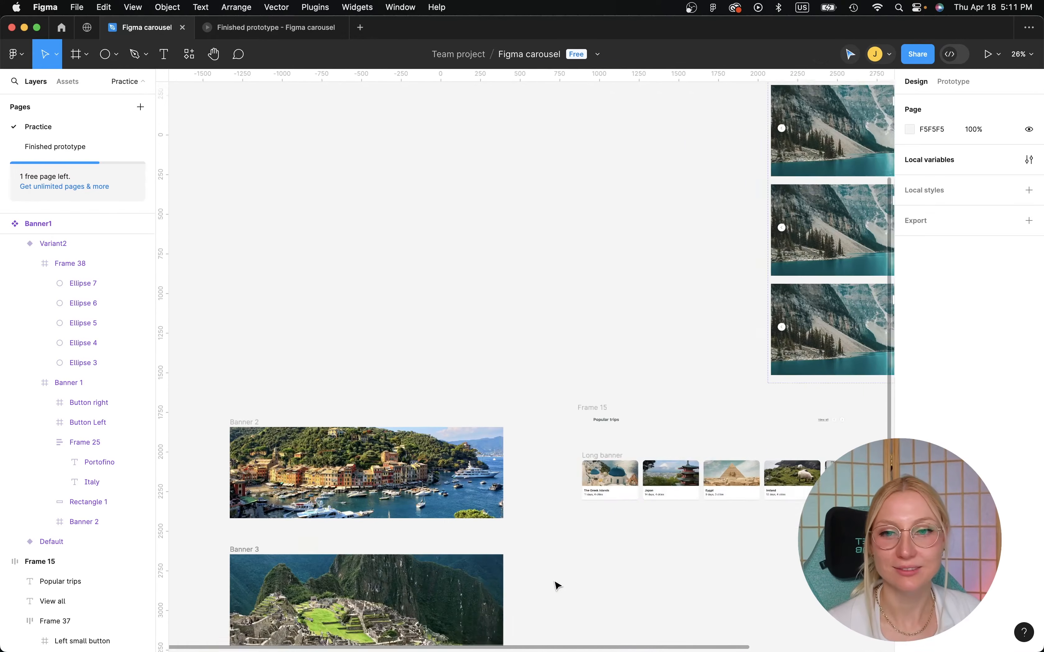
left_click(333, 429)
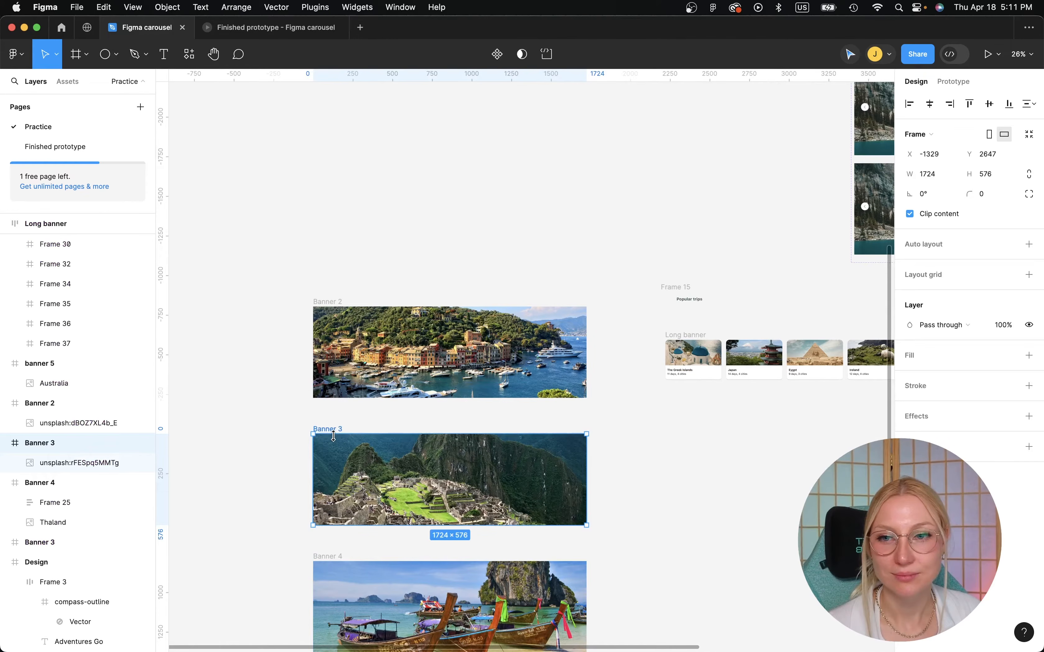
scroll(379, 354, "up", 6)
scroll(380, 353, "right", 10)
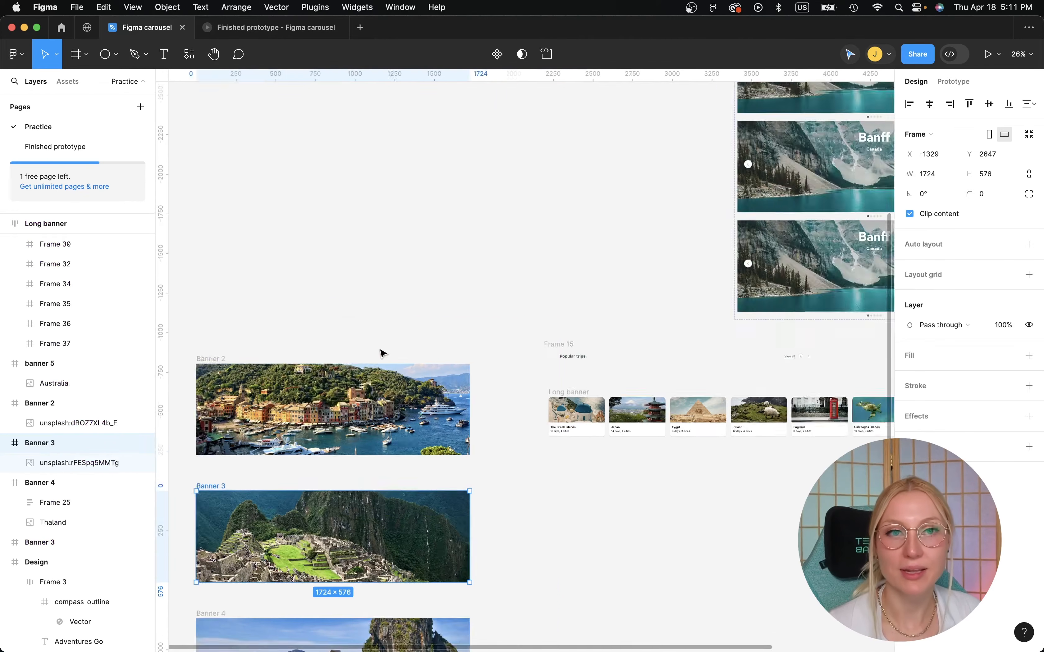
left_click(533, 243)
left_click(14, 244)
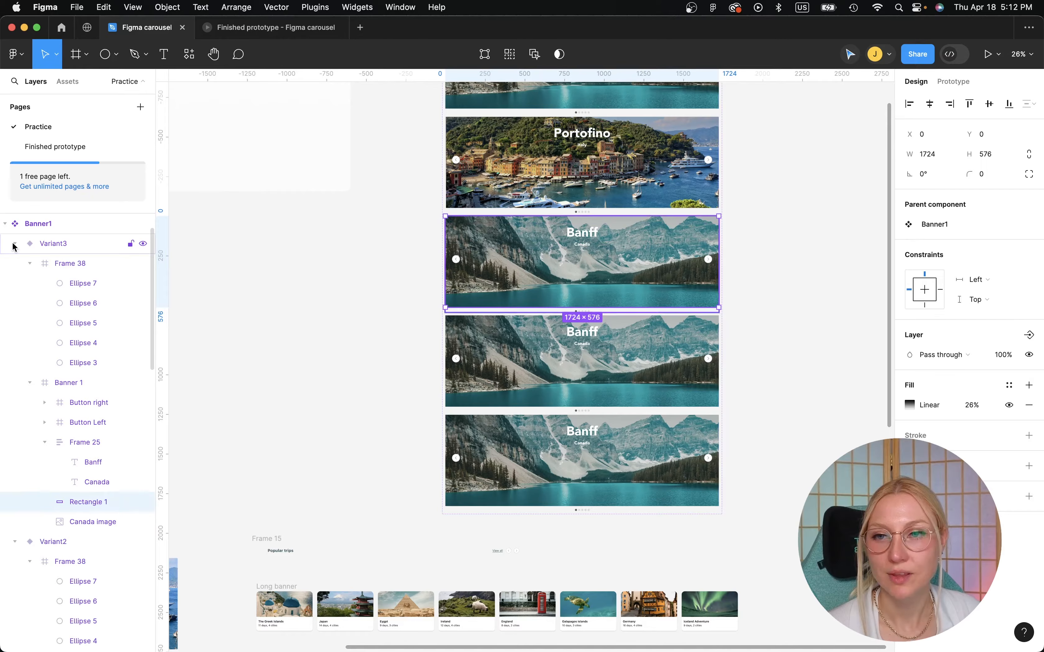
left_click(79, 524)
right_click(77, 524)
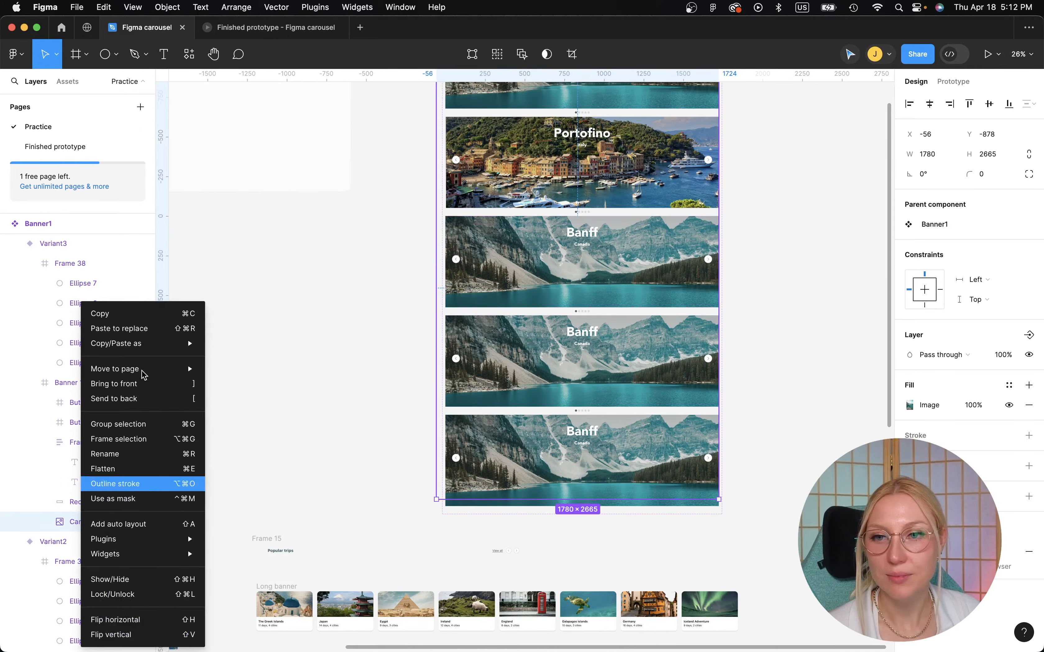
left_click(135, 332)
Move the Banner 3 frame inside Variant3 so the mountain ruins photo fills the banner.
key("shift+Down")
key("shift+Down")
key("shift+Down")
key("shift+Down")
key("shift+Down")
key("shift+Down")
key("shift+Down")
key("shift+Down")
key("shift+Down")
key("shift+Down")
key("shift+Down")
key("shift+Down")
key("shift+Down")
key("shift+Down")
key("shift+Down")
key("shift+Down")
key("shift+Down")
key("shift+Down")
key("shift+Down")
key("shift+Down")
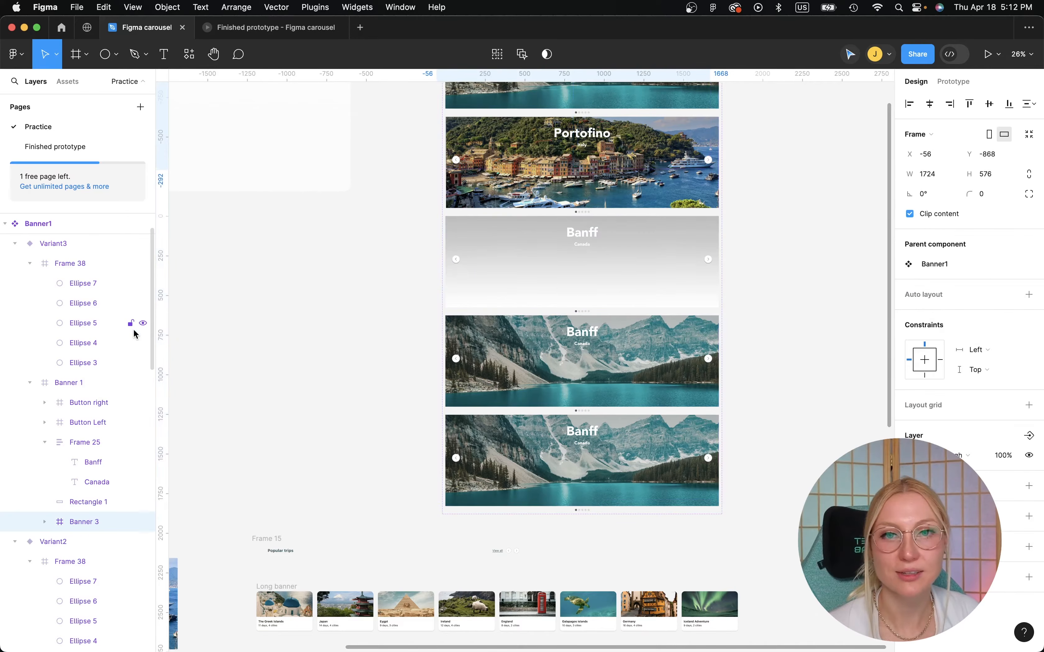
key("shift+Down")
key("shift+Down")
key("shift+Down")
key("shift+Down")
key("shift+Down")
key("shift+Down")
key("shift+Down")
key("shift+Down")
key("shift+Down")
key("shift+Down")
key("shift+Down")
key("shift+Down")
key("shift+Down")
key("shift+Down")
key("shift+Down")
key("shift+Down")
key("shift+Down")
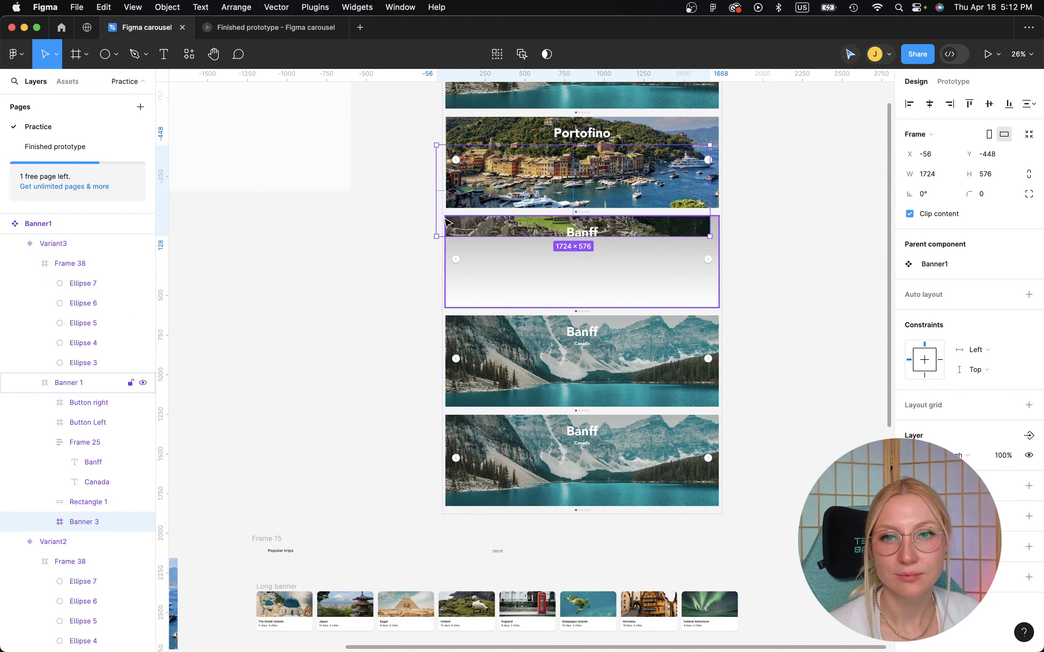
key("shift+Right")
key("shift+Right")
key("shift+Right")
key("shift+Right")
key("shift+Right")
key("shift+Down")
key("shift+Down")
key("shift+Down")
key("shift+Down")
key("shift+Down")
key("shift+Down")
key("shift+Down")
key("shift+Down")
key("shift+Down")
key("shift+Down")
key("shift+Down")
key("shift+Down")
key("shift+Down")
key("shift+Down")
key("shift+Down")
key("shift+Down")
key("shift+Down")
key("shift+Down")
key("shift+Down")
key("shift+Down")
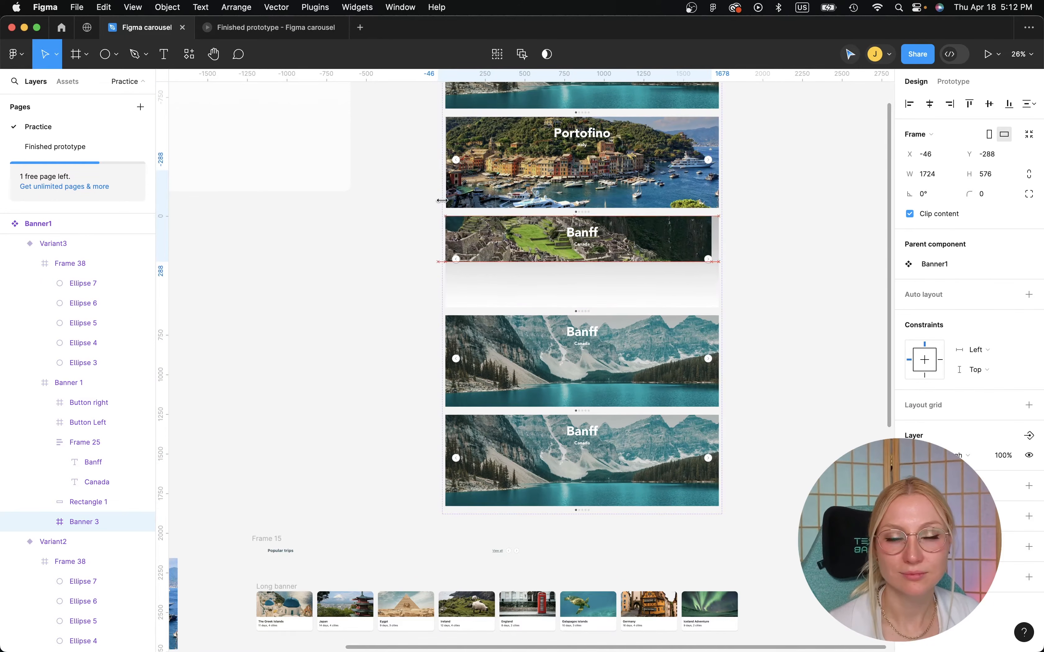
key("shift+Down")
key("shift+Down")
key("shift+Down")
key("shift+Down")
key("shift+Down")
key("shift+Down")
key("shift+Down")
key("shift+Down")
key("shift+Down")
key("Up")
key("Up")
key("Up")
key("Up")
key("Up")
key("Up")
key("Up")
key("Up")
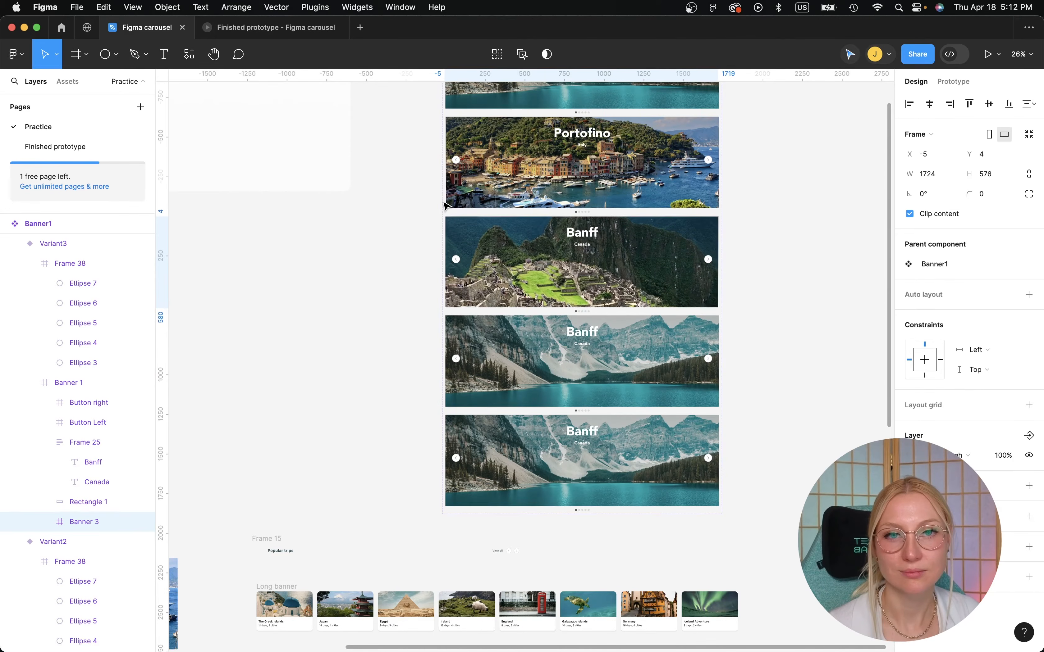
scroll(527, 262, "up", 5)
key("Up")
key("Right")
Change the Variant3 banner's heading to Machu Picchu, correcting its spelling, and the country text below it to Peru.
double_click(526, 259)
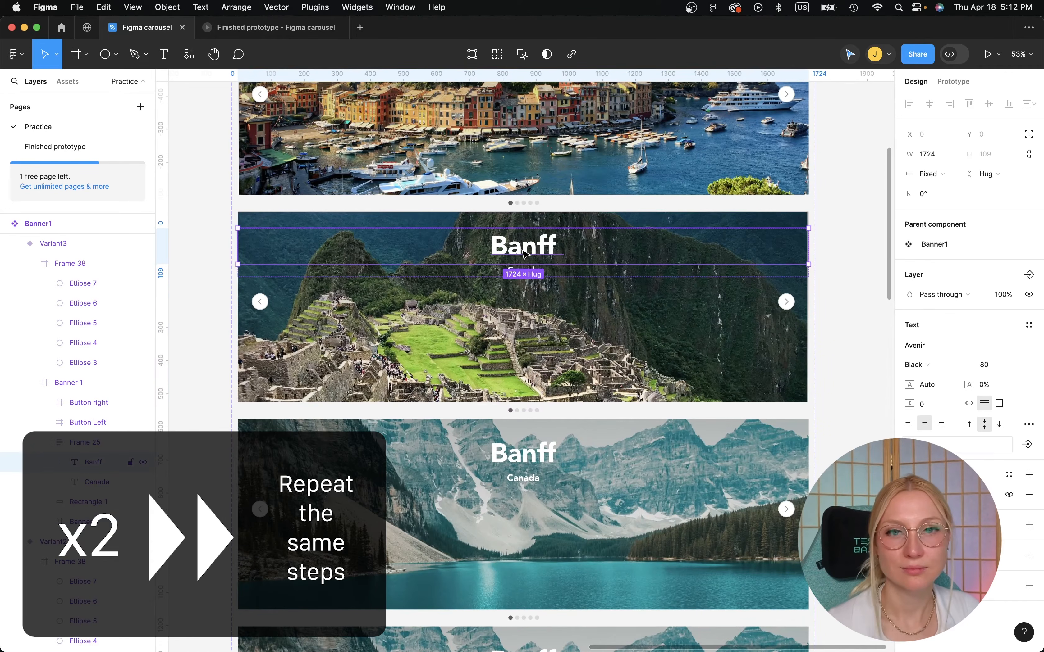
type("Machhu picchu")
right_click(474, 253)
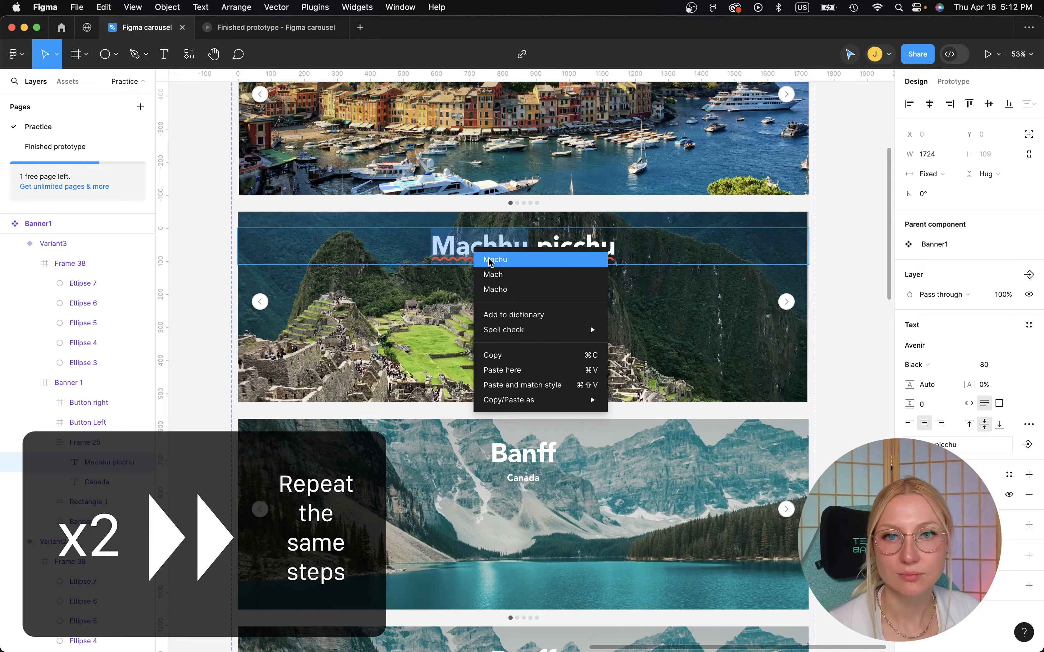
left_click(539, 259)
right_click(561, 248)
left_click(582, 260)
left_click_drag(548, 271, 444, 262)
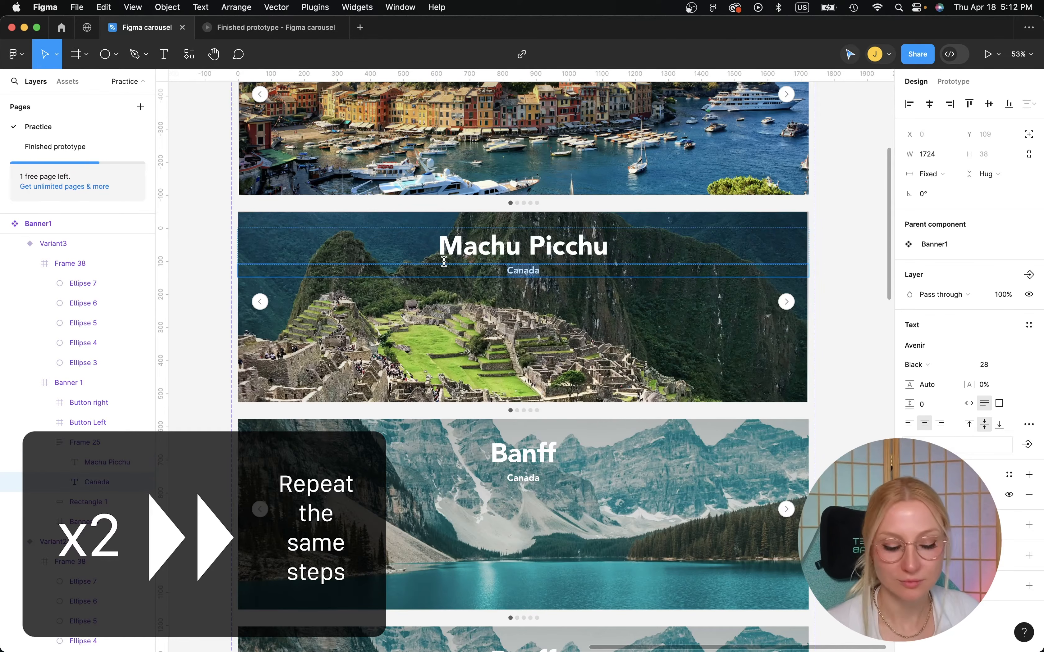
type("Peru")
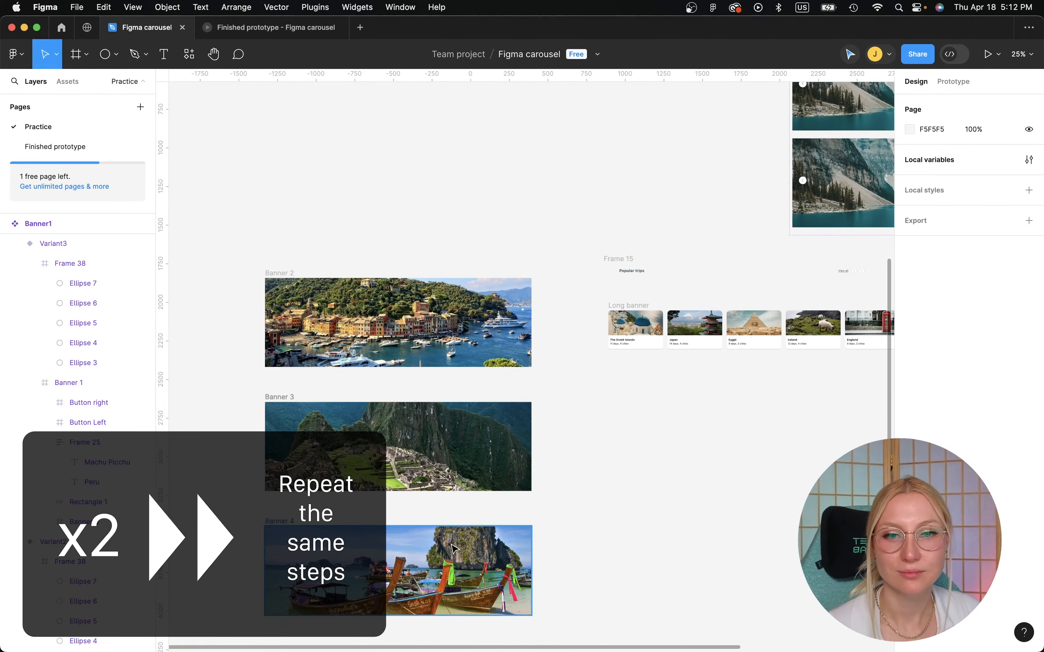
Copy the Banner 4 frame and rename the unsplash image layer inside Variant4 to Canada image.
right_click(453, 561)
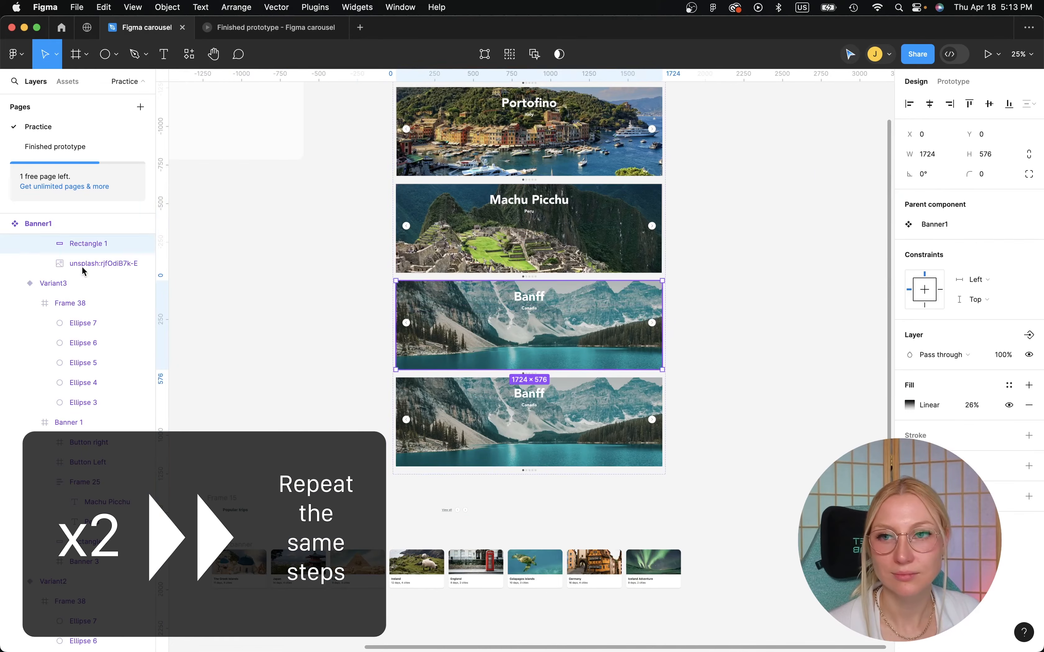
double_click(87, 263)
type("Can")
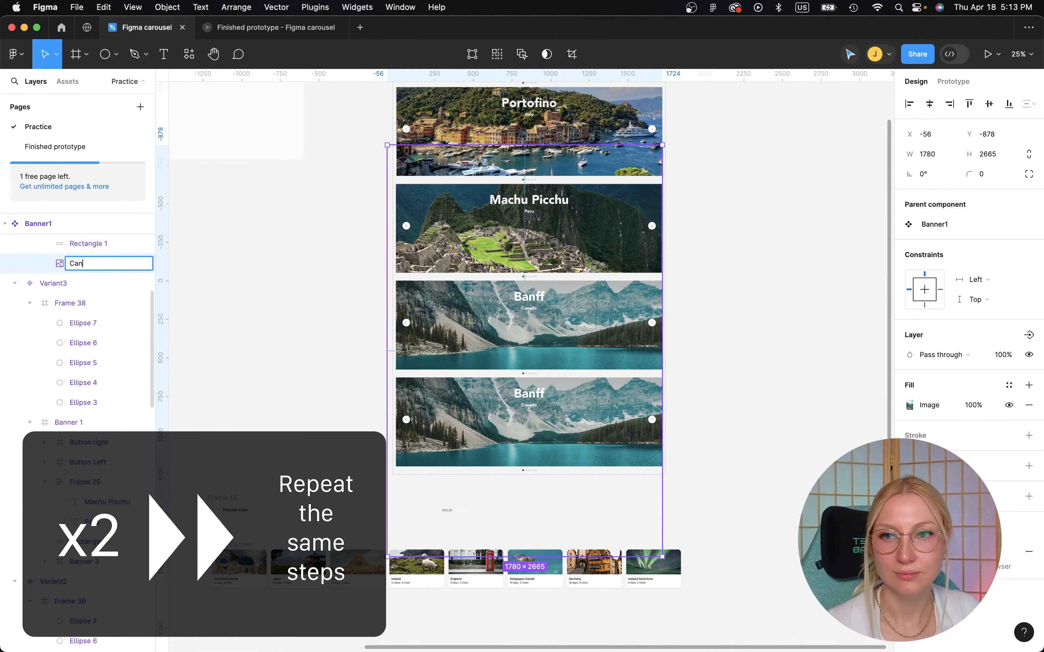
type("ada image")
left_click(244, 292)
Replace the Canada image inside Variant4 of the Banner1 component with the copied Banner 4 frame.
scroll(126, 310, "up", 6)
left_click(68, 264)
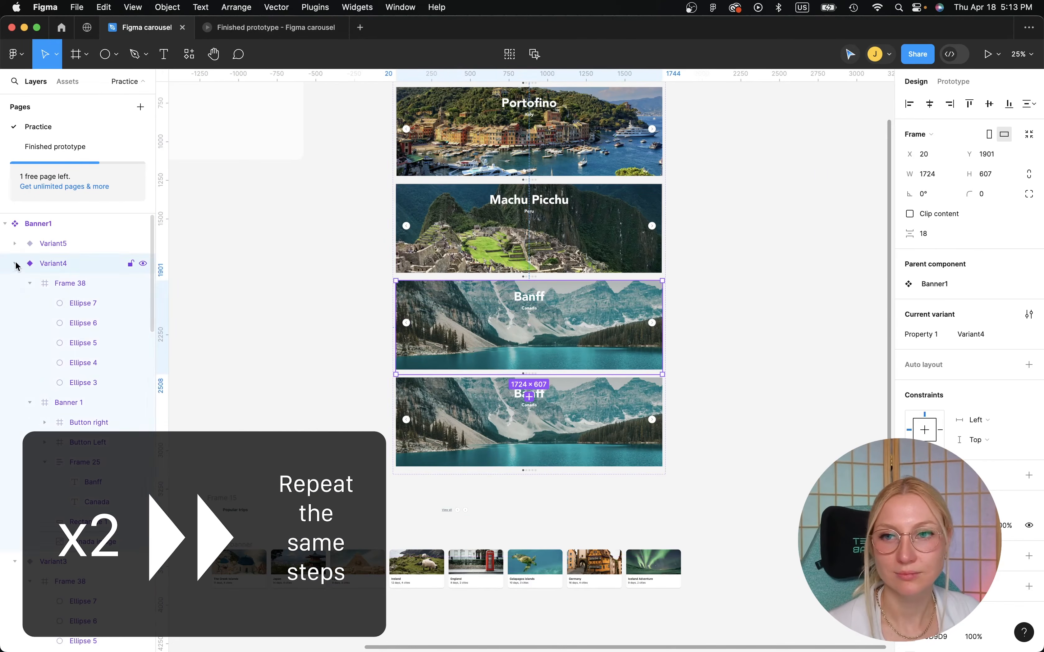
left_click(88, 541)
right_click(88, 542)
left_click(136, 330)
Move the Banner 4 frame inside Variant4 to X 4, Y 2 so the boats photo fills the banner.
key("shift+Down")
key("shift+Down")
key("shift+Down")
key("shift+Down")
key("shift+Down")
key("shift+Down")
key("shift+Down")
key("shift+Down")
key("shift+Down")
key("shift+Down")
key("shift+Down")
key("shift+Down")
key("shift+Down")
key("shift+Down")
key("shift+Down")
key("shift+Down")
key("shift+Down")
key("shift+Down")
key("shift+Down")
key("shift+Down")
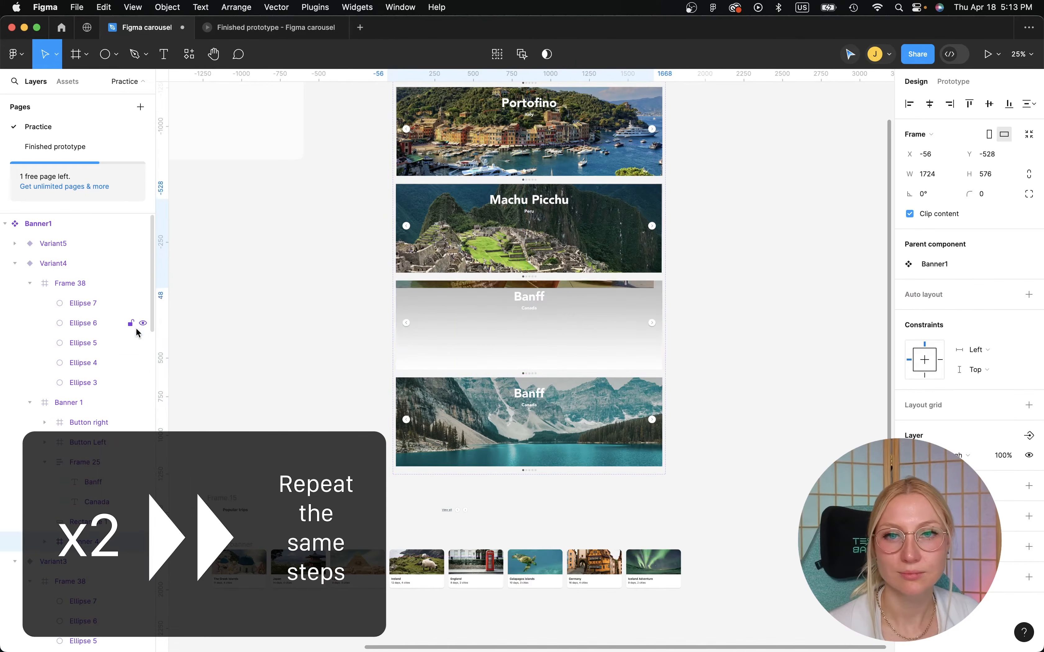
key("shift+Down")
key("shift+Down")
key("shift+Down")
key("shift+Down")
key("shift+Down")
key("shift+Down")
key("shift+Down")
key("shift+Down")
key("shift+Down")
key("shift+Down")
key("shift+Down")
key("shift+Down")
key("shift+Down")
key("shift+Down")
key("shift+Down")
key("shift+Down")
key("shift+Down")
key("shift+Down")
key("shift+Down")
key("shift+Down")
key("shift+Right")
key("shift+Right")
key("shift+Right")
key("shift+Right")
key("shift+Right")
key("shift+Right")
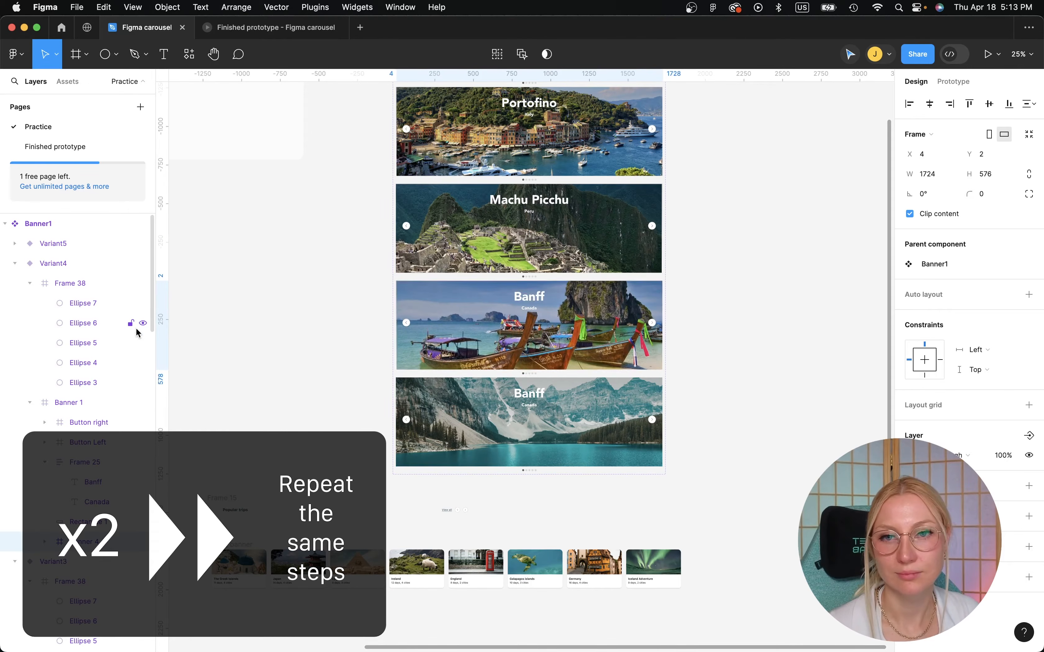
scroll(533, 301, "up", 5)
double_click(533, 301)
left_click(425, 266)
key("Left")
key("Left")
key("super+z")
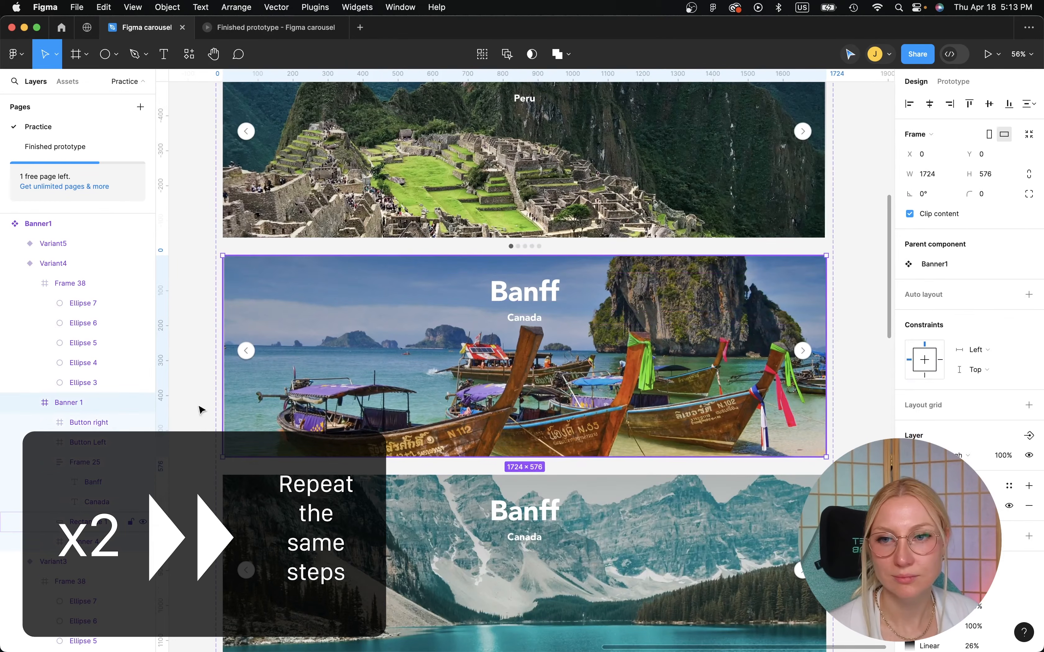
Nudge the Banner 4 frame inside Variant4 left to line its boats photo up with the banner's left edge.
left_click(45, 542)
left_click(87, 578)
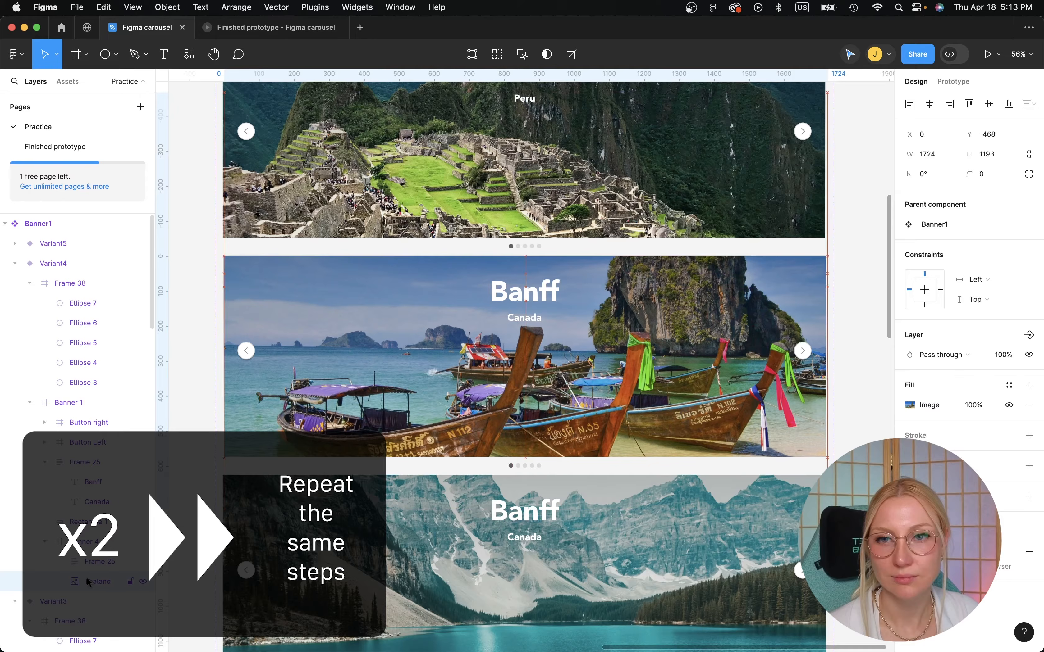
left_click(79, 540)
key("Left")
key("Left")
Change the Variant4 banner's heading to Phuket and the country text below it to Thailand.
double_click(543, 289)
double_click(542, 289)
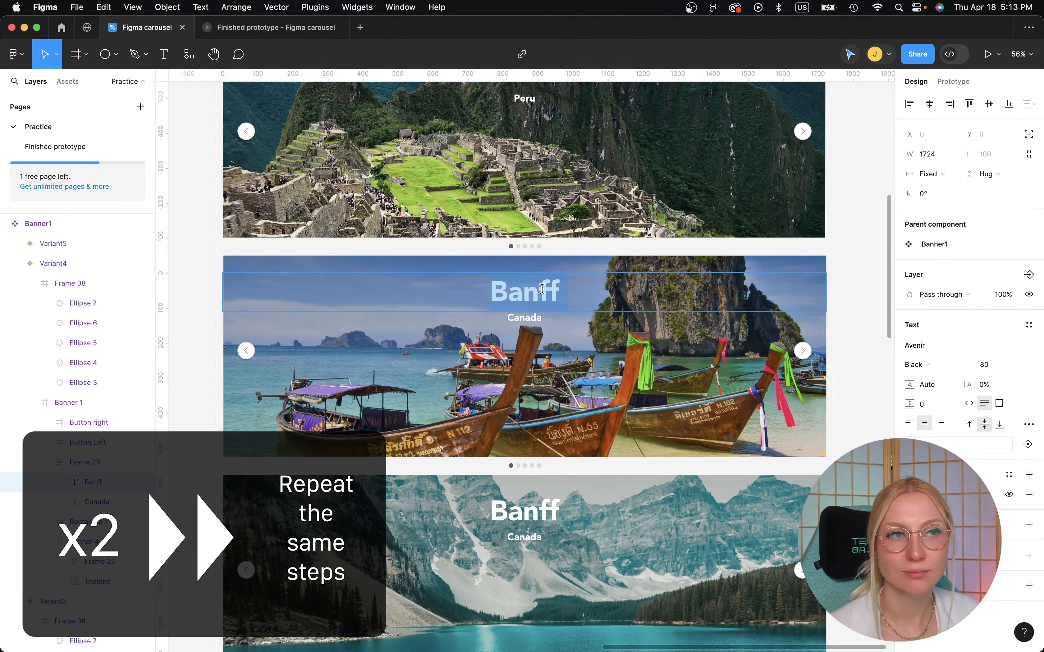
key("BackSpace")
type("Phuket")
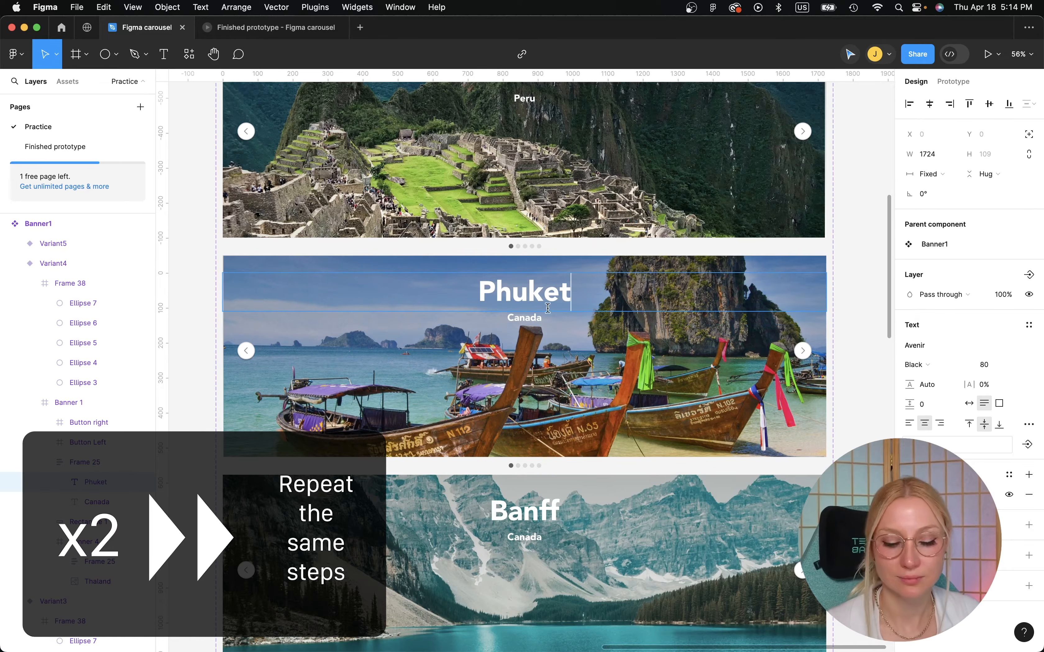
double_click(525, 318)
key("BackSpace")
type("Thailand")
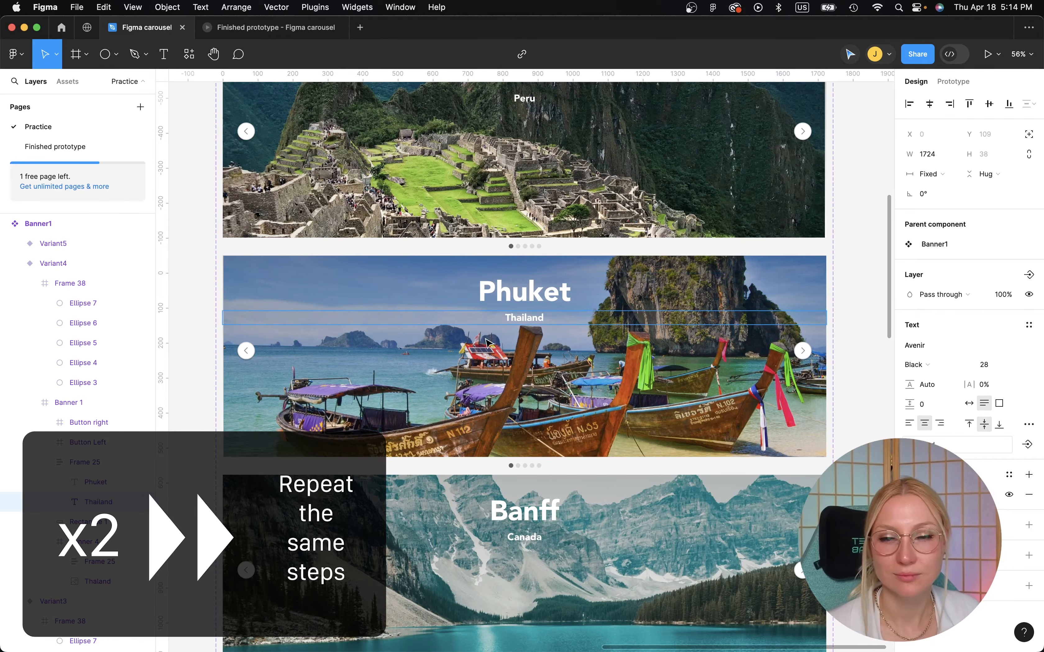
left_click(194, 387)
Copy the banner 5 frame and replace the background image inside Variant5 of the Banner1 component with it.
scroll(192, 386, "down", 3)
left_click(53, 243)
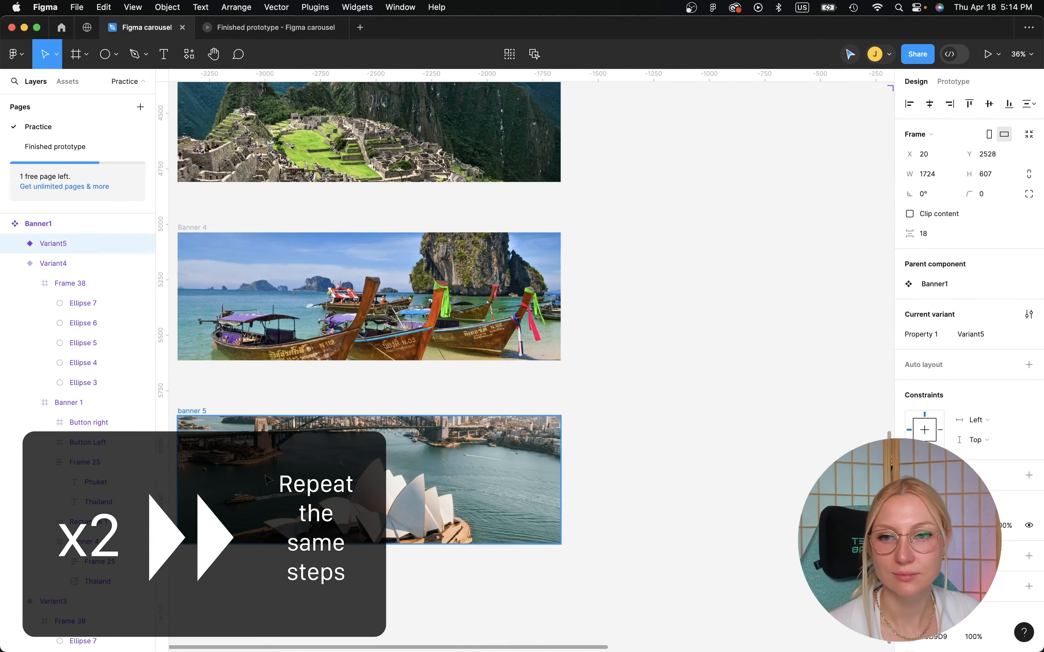
right_click(268, 228)
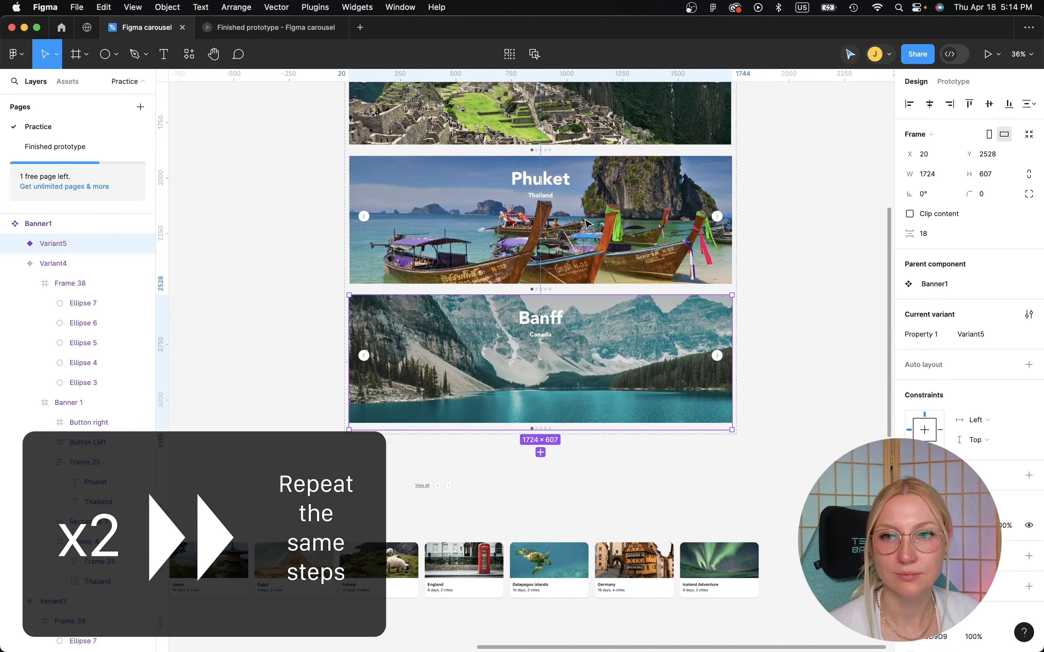
right_click(92, 302)
left_click(140, 329)
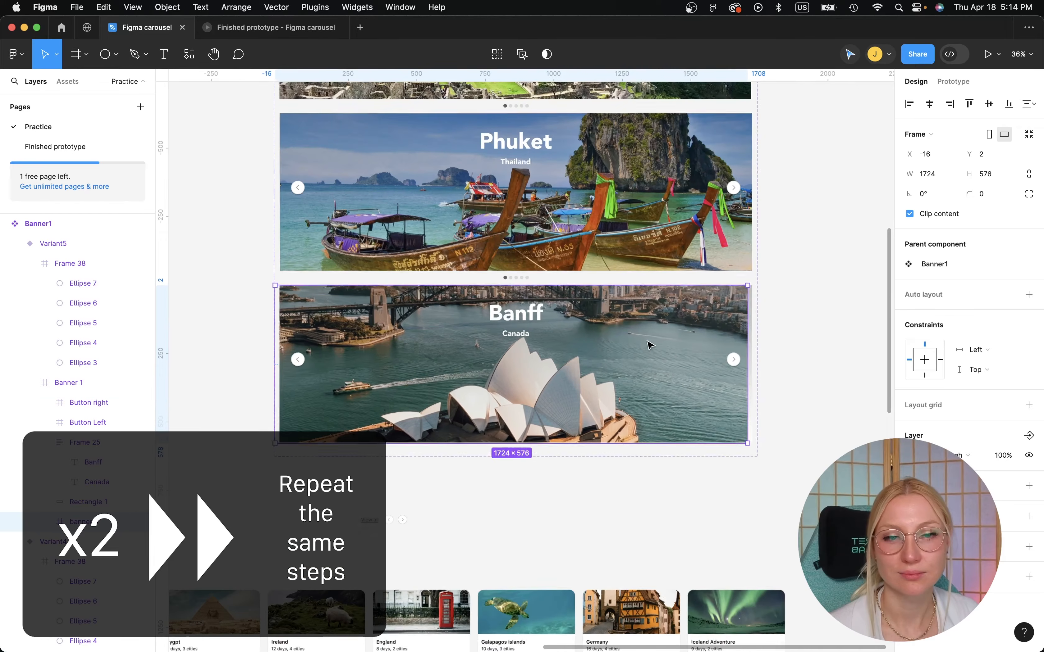
Change the Variant5 banner's heading to Sydney and the country text below it to Australia.
double_click(516, 314)
type("Sydney")
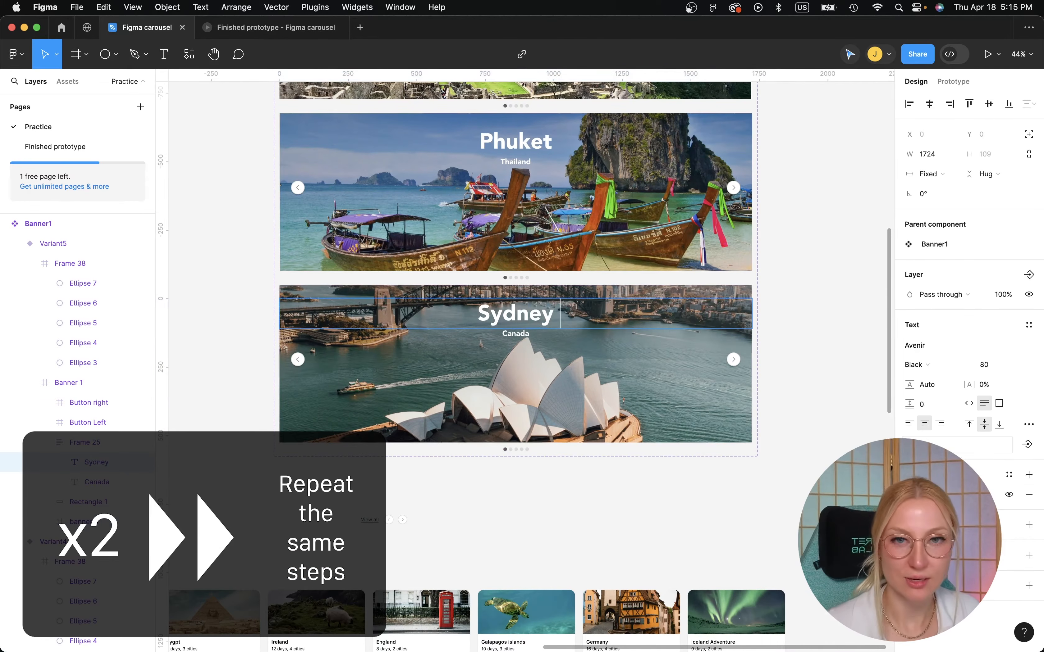
double_click(515, 334)
type("Australia")
left_click(794, 289)
left_click(794, 288)
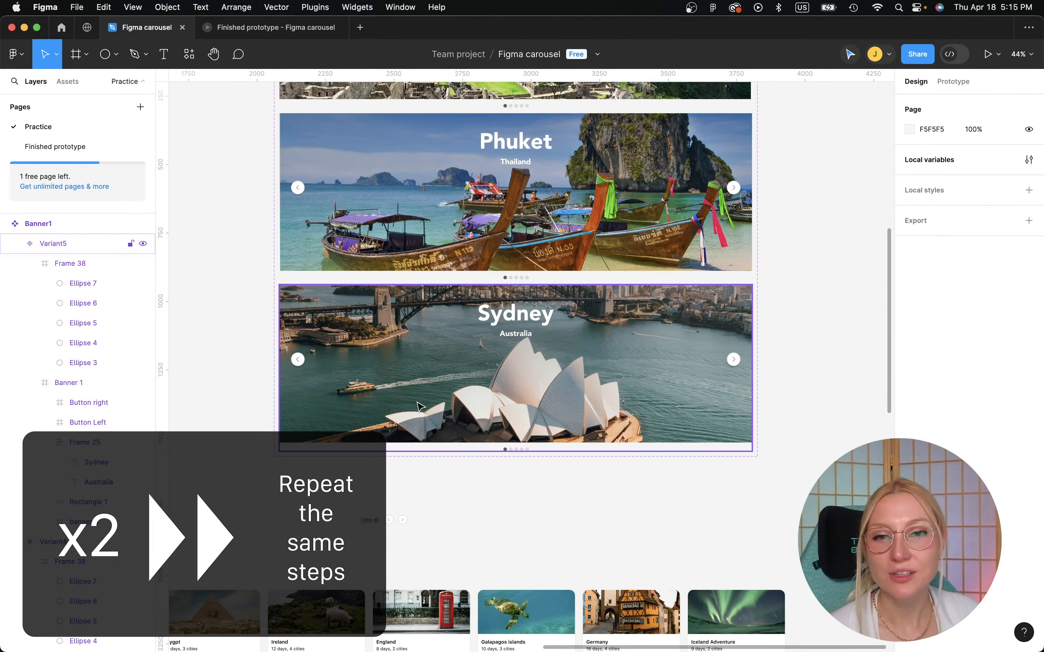
Examine the Australia image layer and its fill inside the banner 5 frame of Variant5.
scroll(417, 404, "up", 2)
left_click(404, 420)
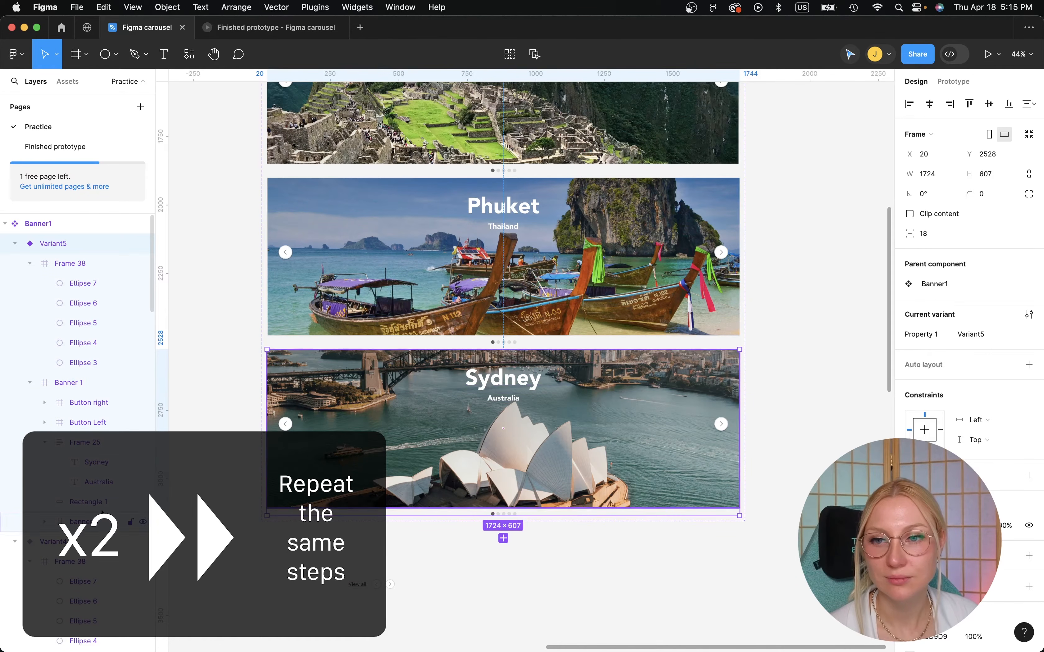
left_click(45, 522)
left_click(251, 438)
left_click(392, 418)
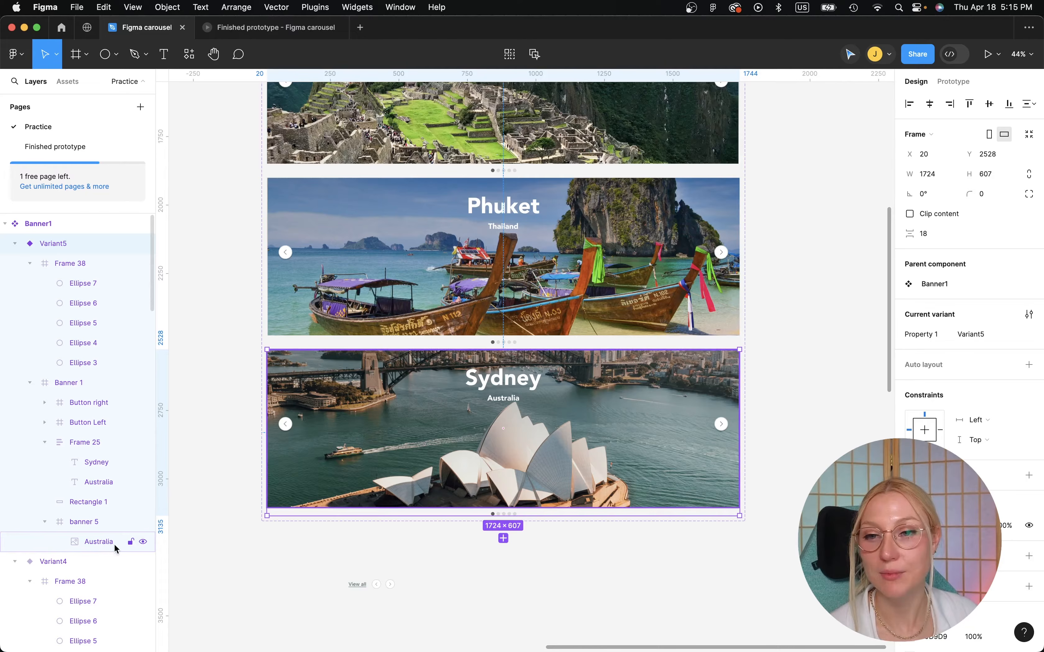
double_click(95, 542)
left_click(63, 540)
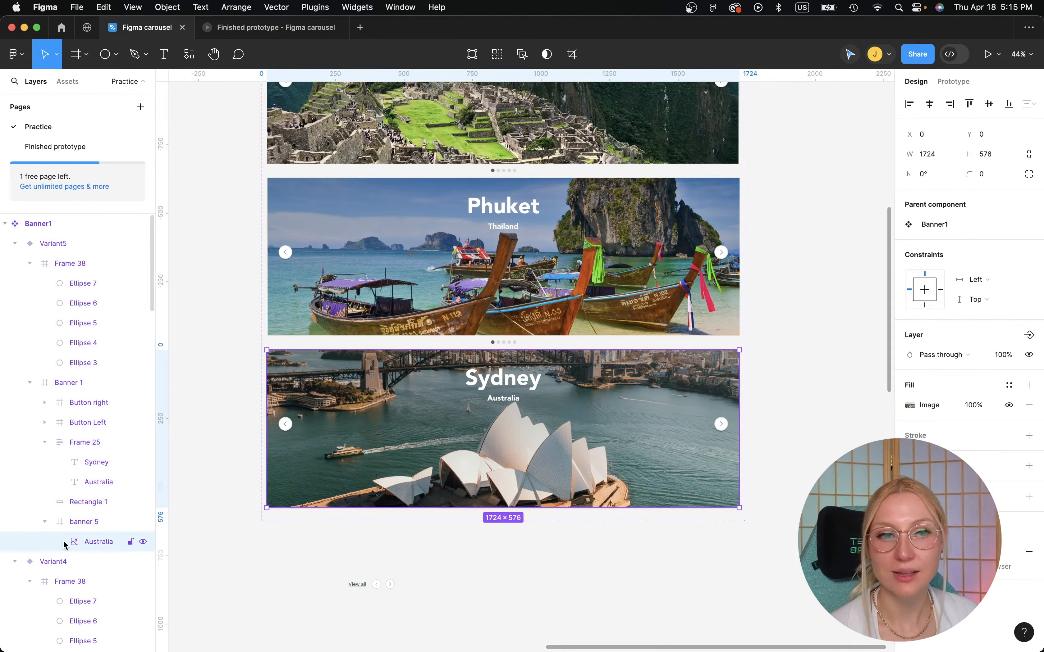
left_click(910, 406)
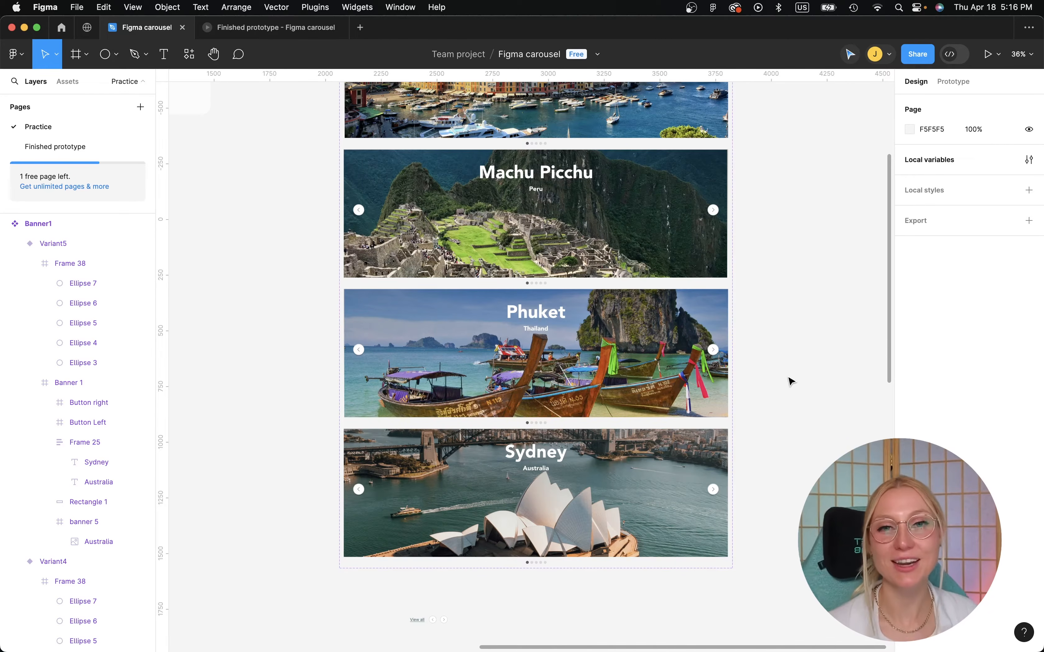
Add an on-click prototype connection from the Banff banner's right arrow button to the Portofino variant.
left_click(949, 83)
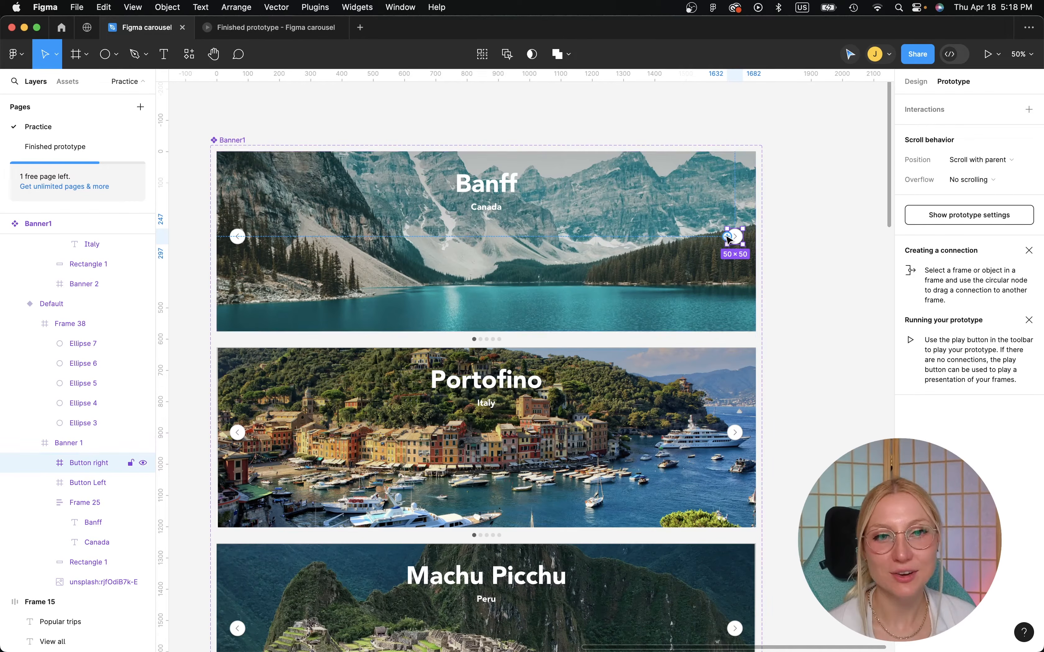
left_click_drag(742, 236, 558, 353)
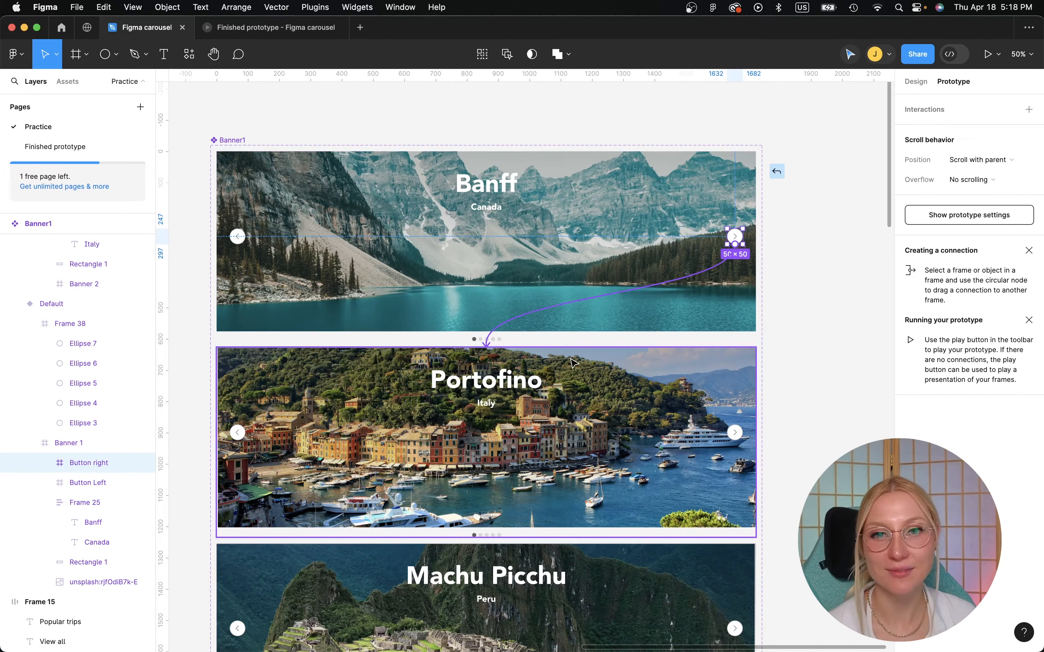
left_click_drag(572, 364, 572, 365)
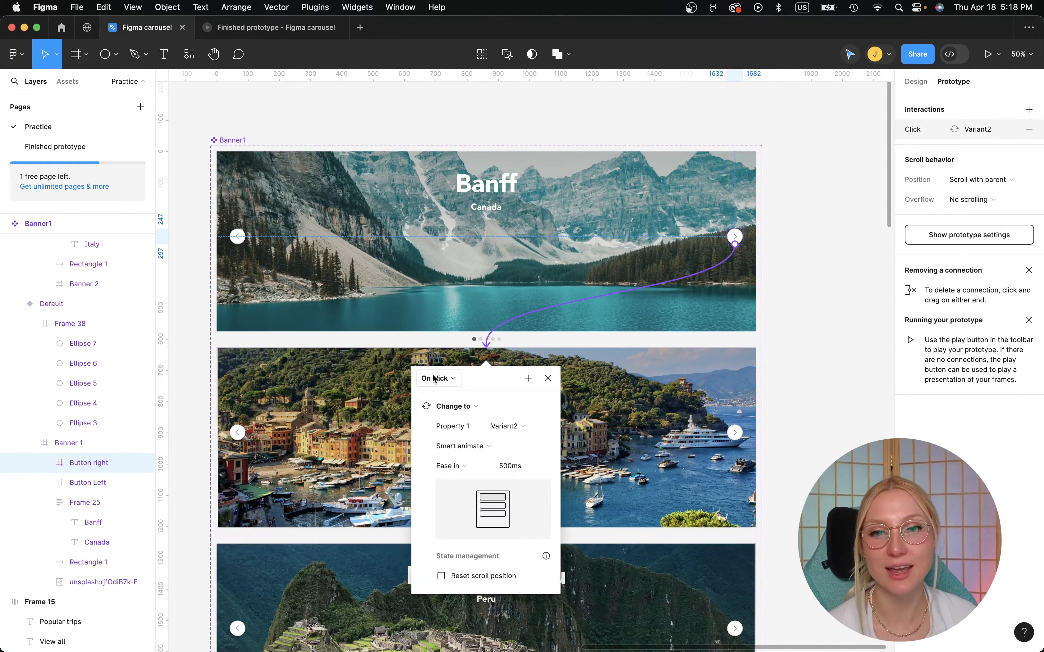
Keep Smart animate for the Banff-to-Portofino interaction and set its duration to 400 ms.
left_click(483, 448)
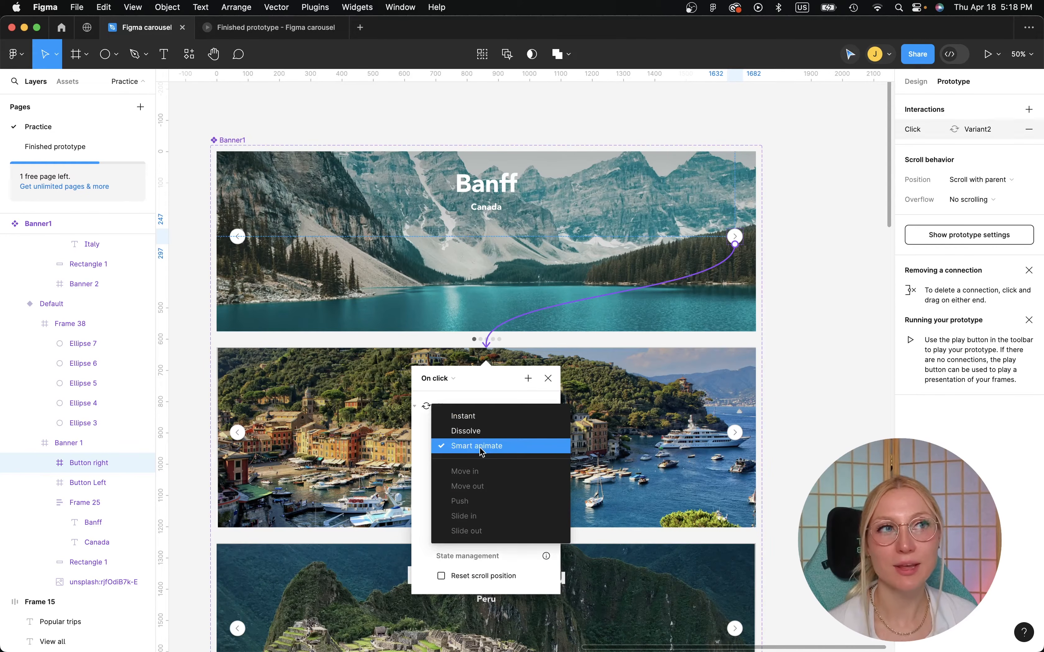
left_click(481, 447)
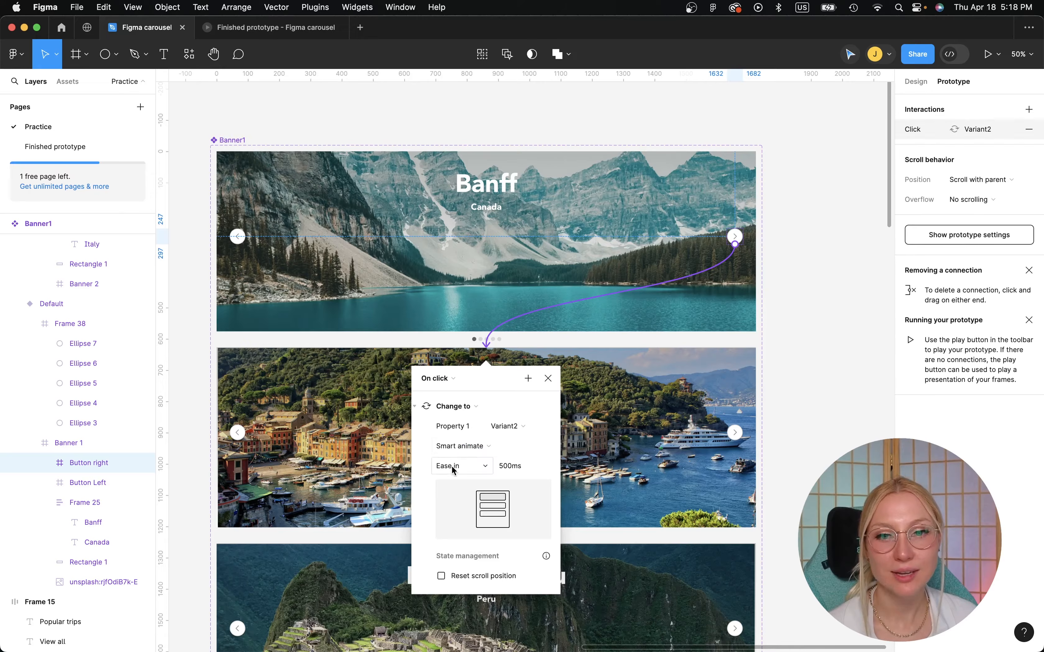
left_click(509, 465)
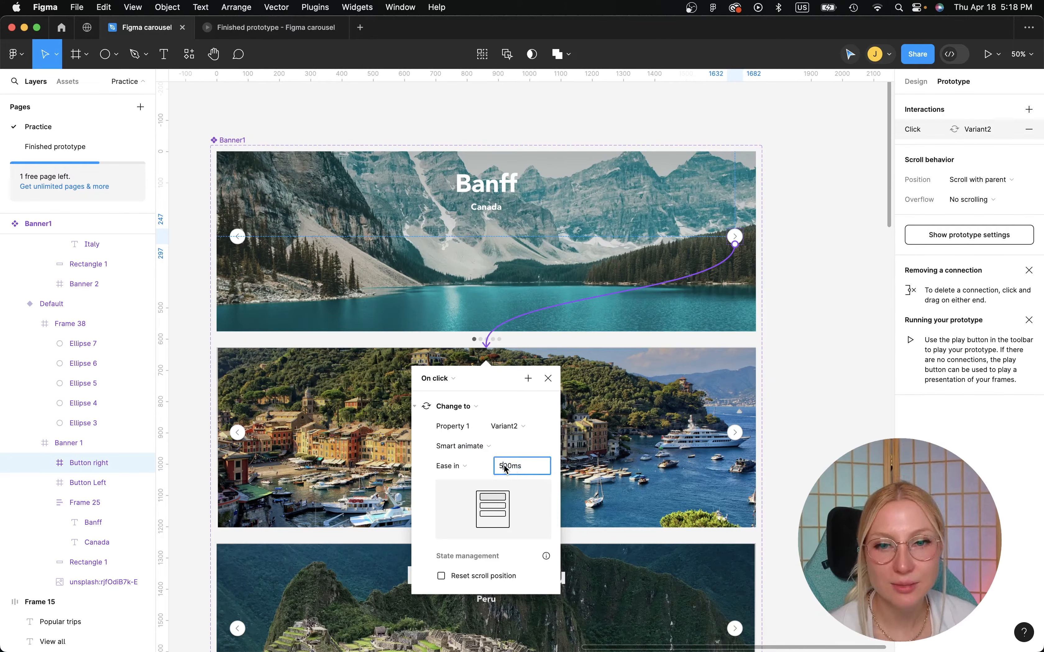
key("BackSpace")
type("4")
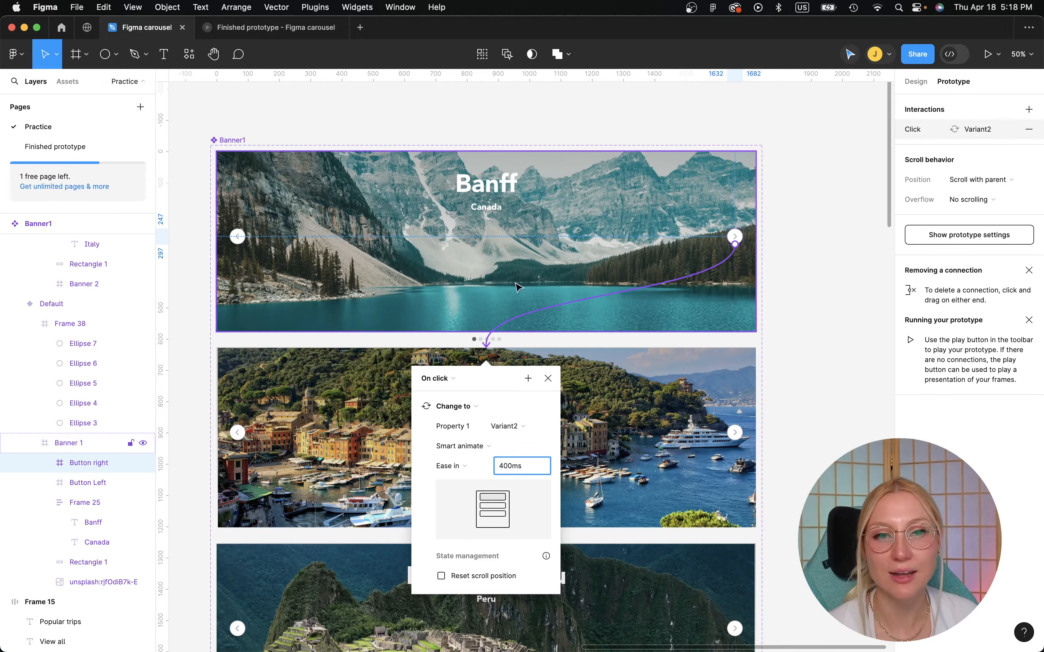
left_click(832, 374)
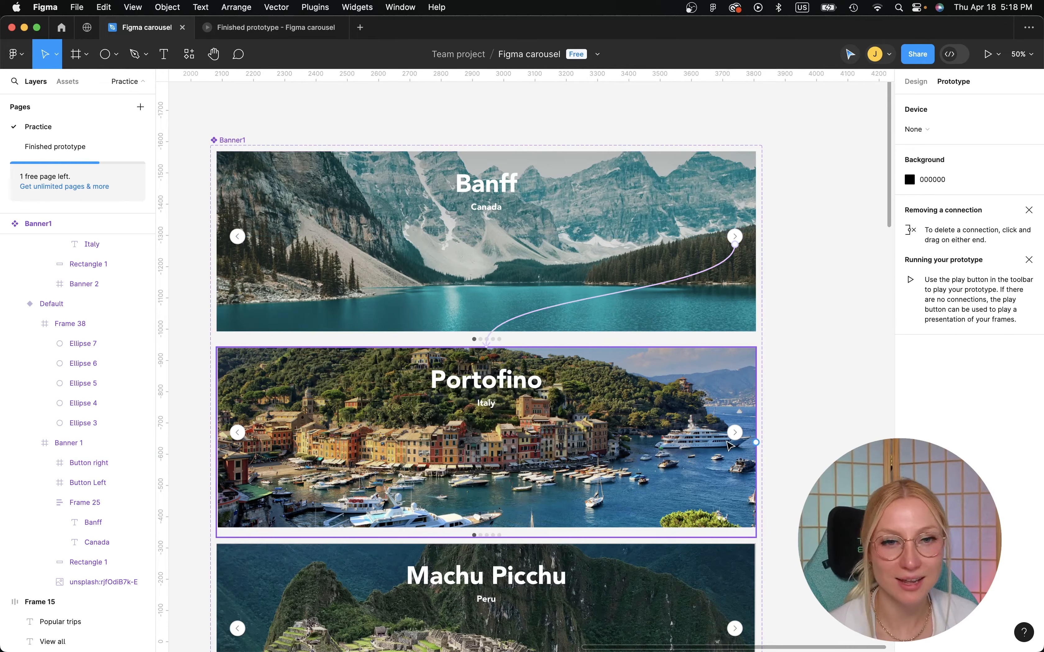
Connect the Portofino banner's right arrow button to the Machu Picchu variant with an on-click change interaction.
scroll(728, 447, "up", 3)
left_click(734, 431)
scroll(731, 438, "down", 3)
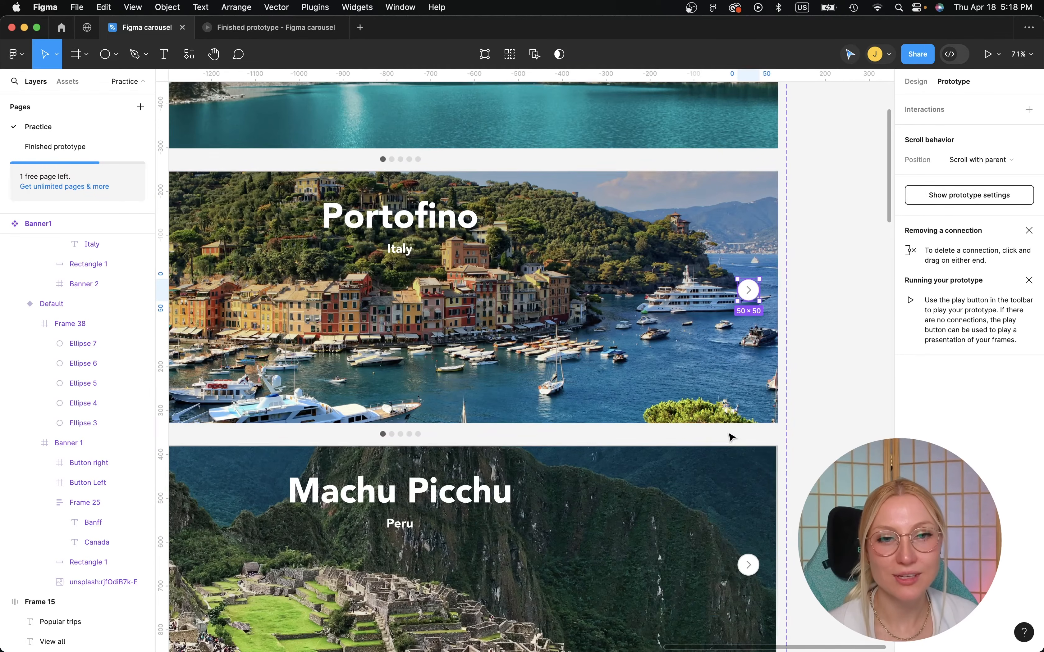
mouse_move(742, 290)
left_click_drag(738, 291, 513, 454)
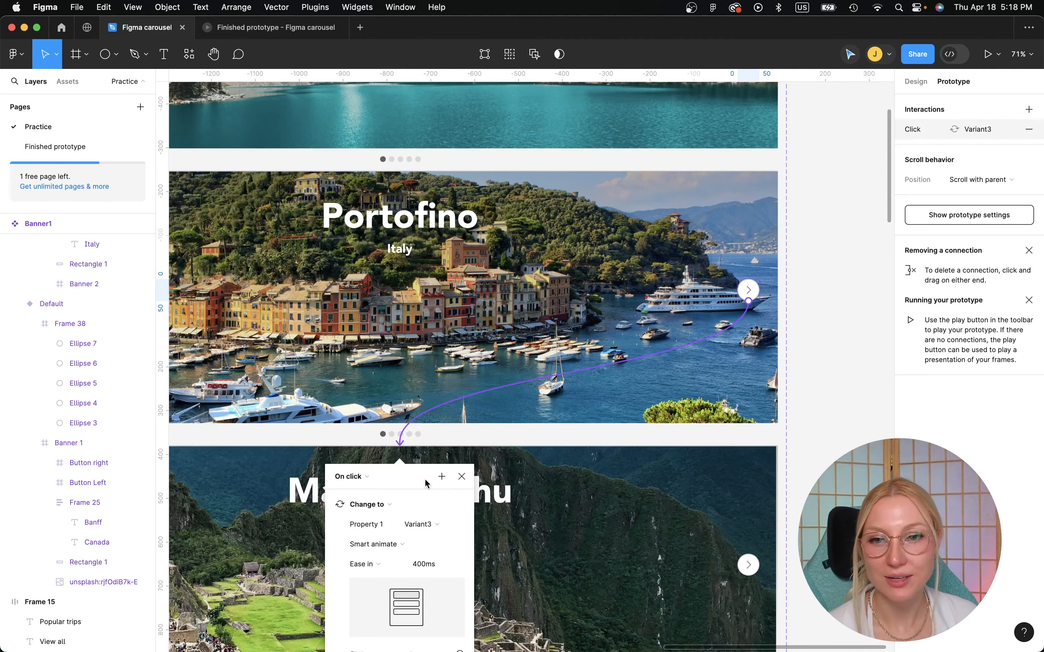
scroll(425, 483, "down", 5)
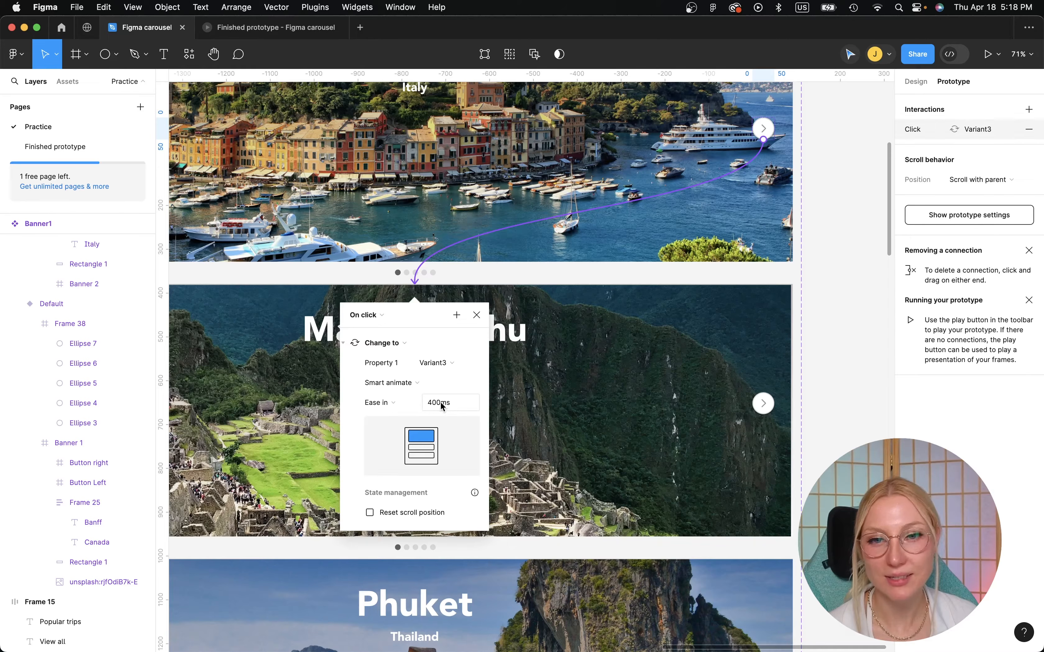
left_click(828, 345)
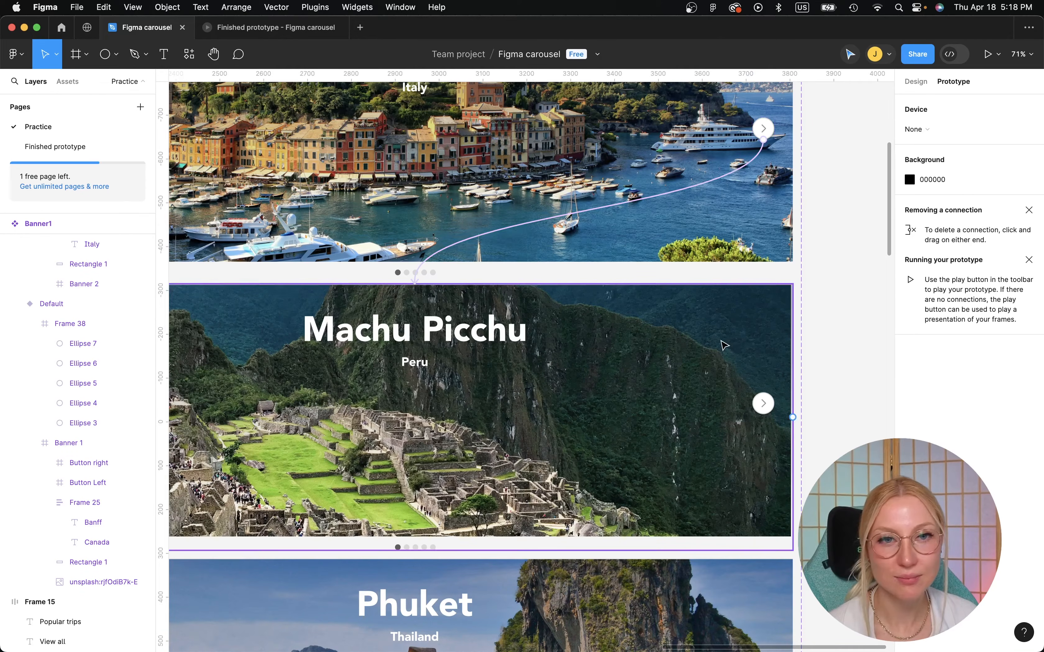
Connect the Machu Picchu banner's right arrow button to the Phuket variant with an on-click change interaction.
left_click(771, 397)
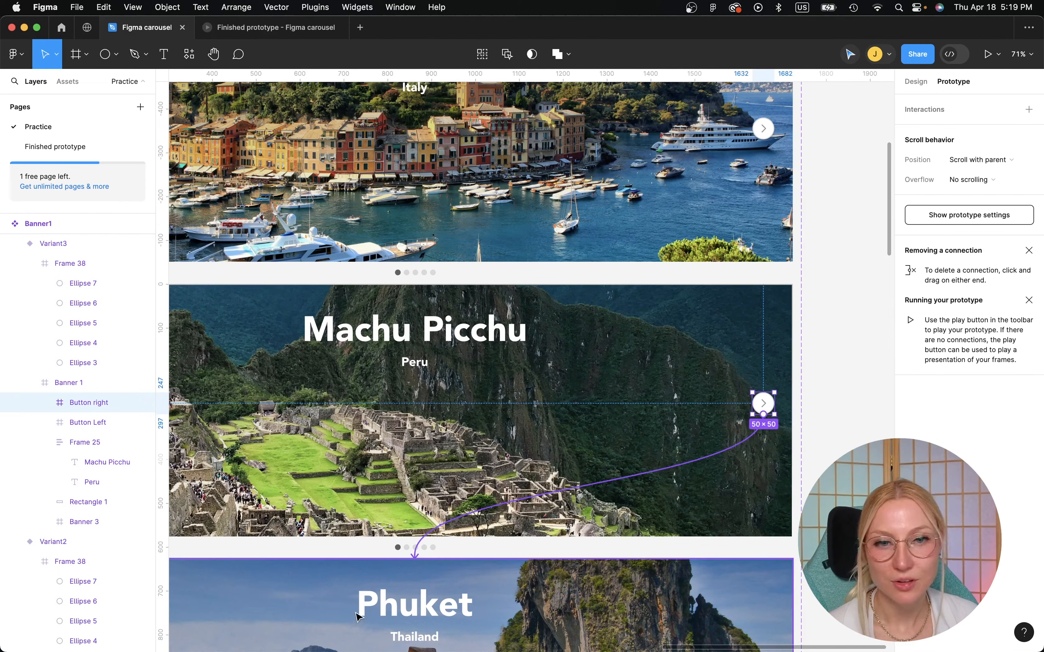
left_click_drag(356, 614, 357, 614)
scroll(356, 614, "down", 5)
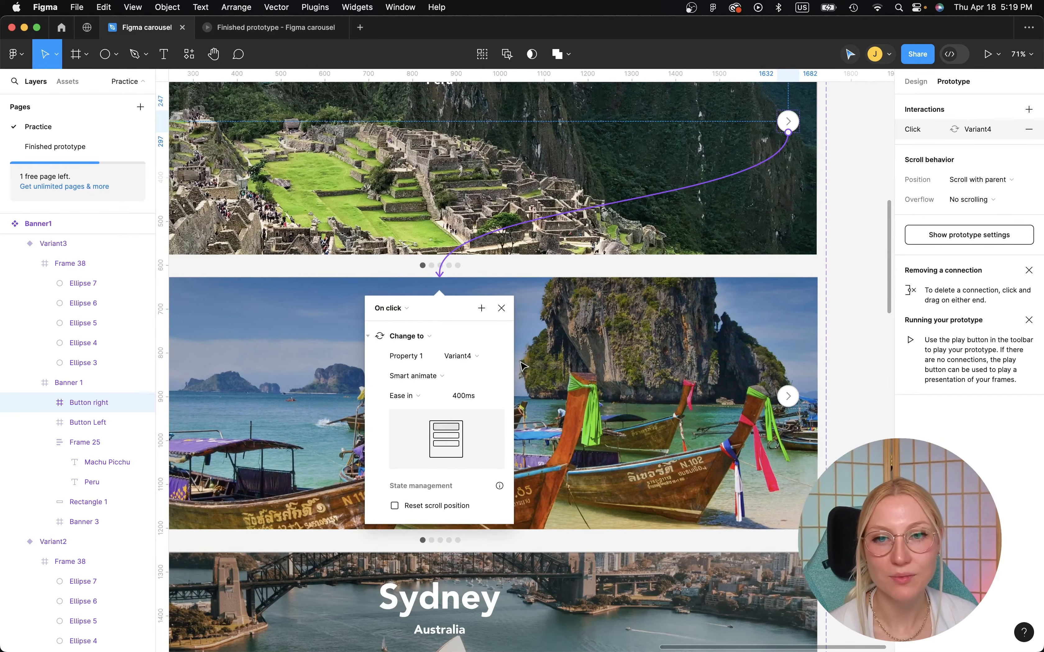
left_click(880, 336)
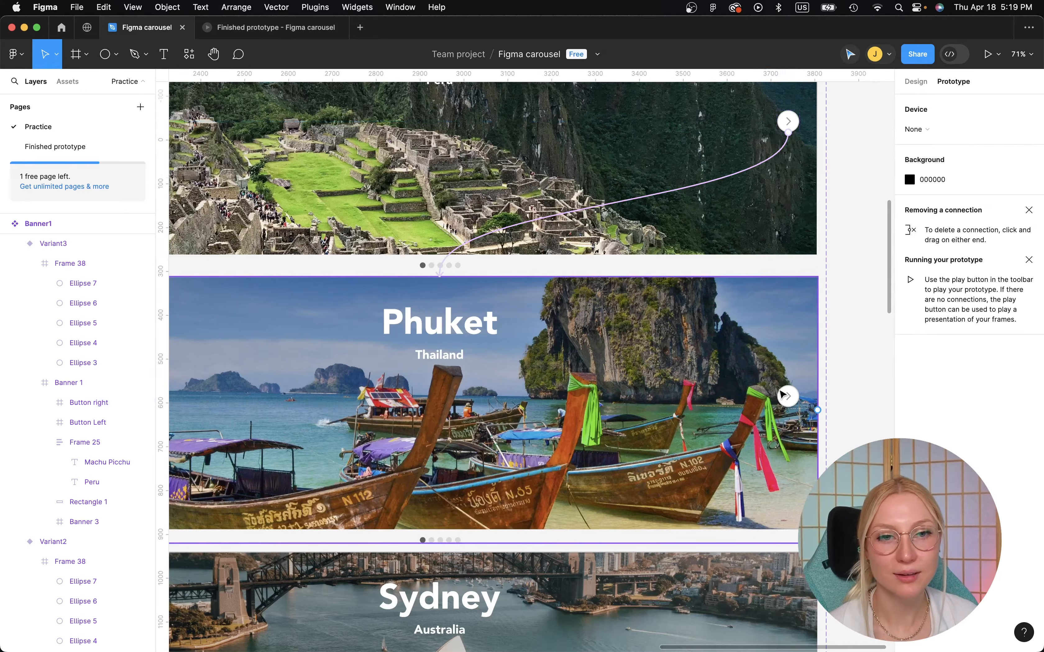
Connect the Phuket banner's right arrow button to the Sydney variant with an on-click change interaction.
left_click(785, 396)
scroll(580, 431, "down", 3)
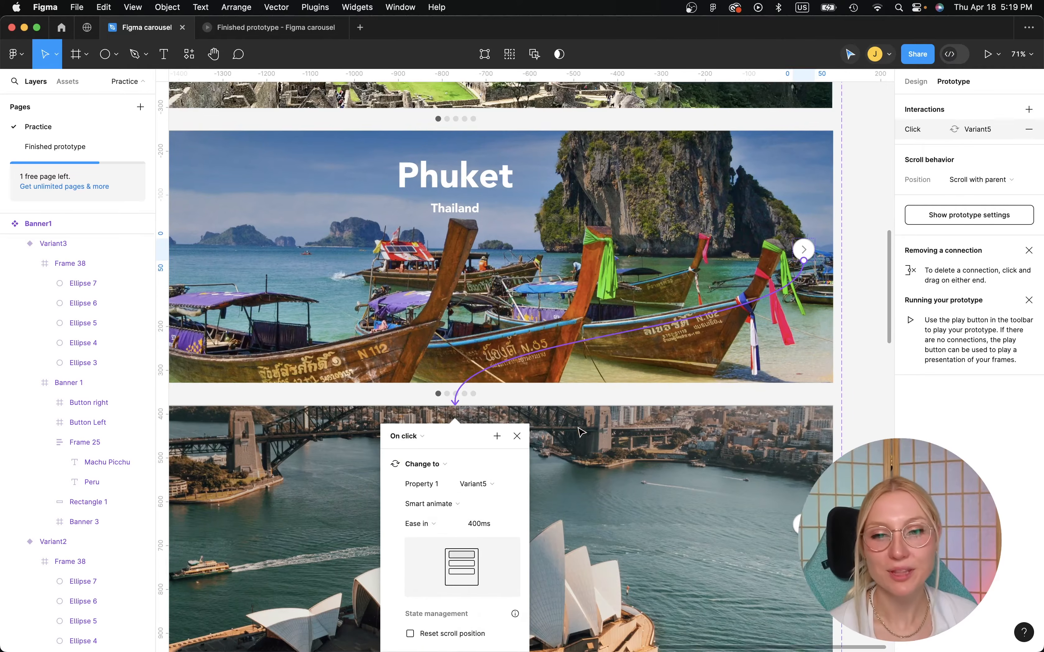
scroll(580, 432, "down", 4)
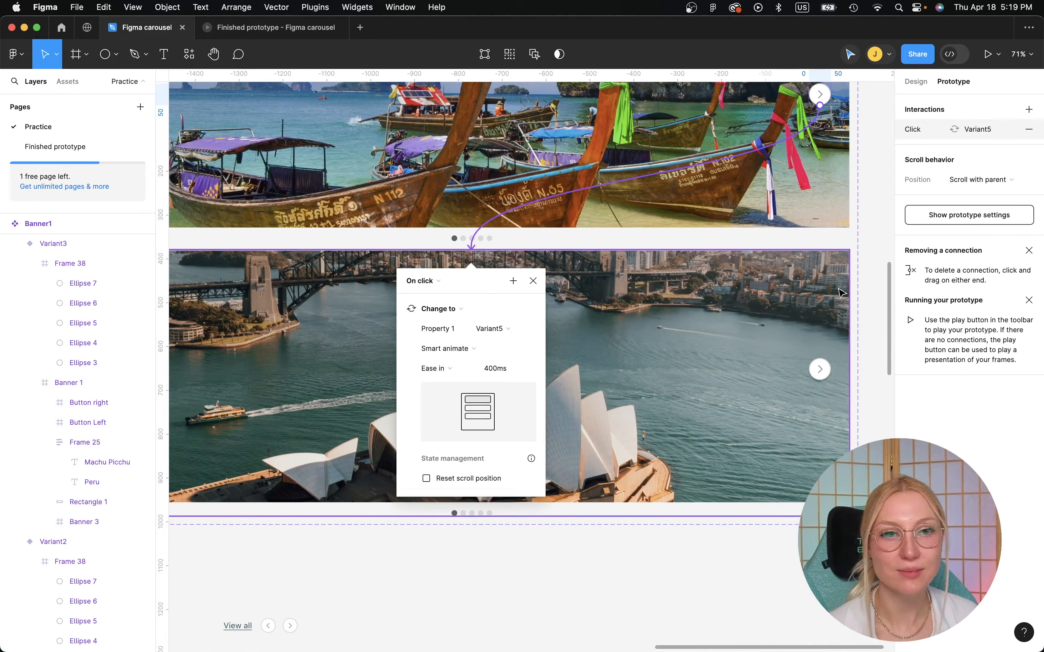
left_click(872, 281)
Try deleting the right arrow button from the Sydney banner and undo the deletion.
scroll(831, 348, "right", 3)
scroll(831, 347, "up", 2)
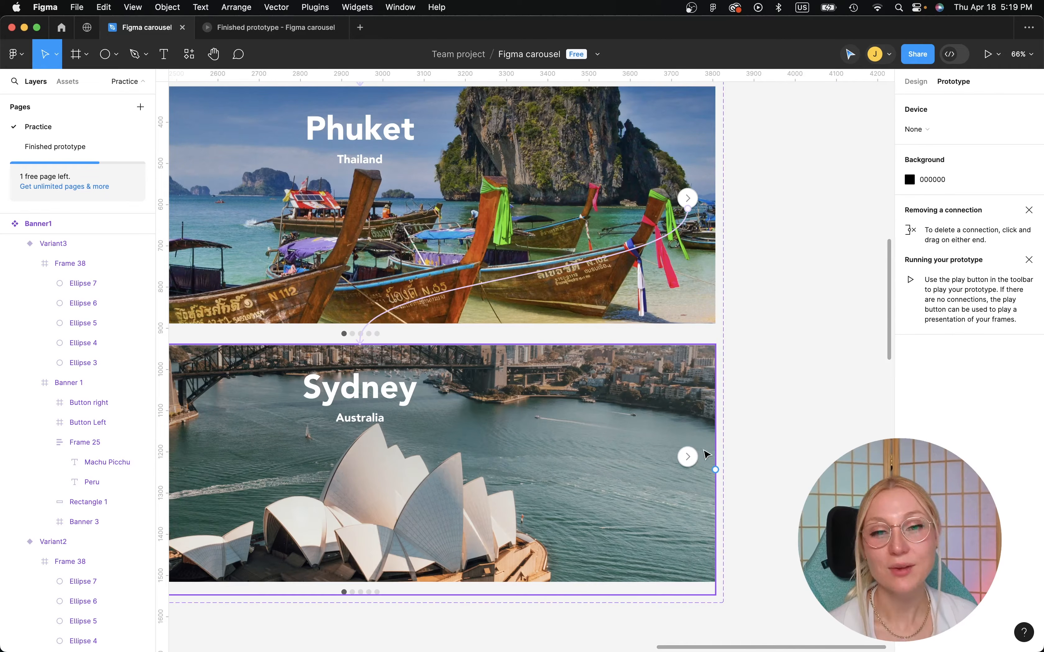
left_click(686, 459)
key("Delete")
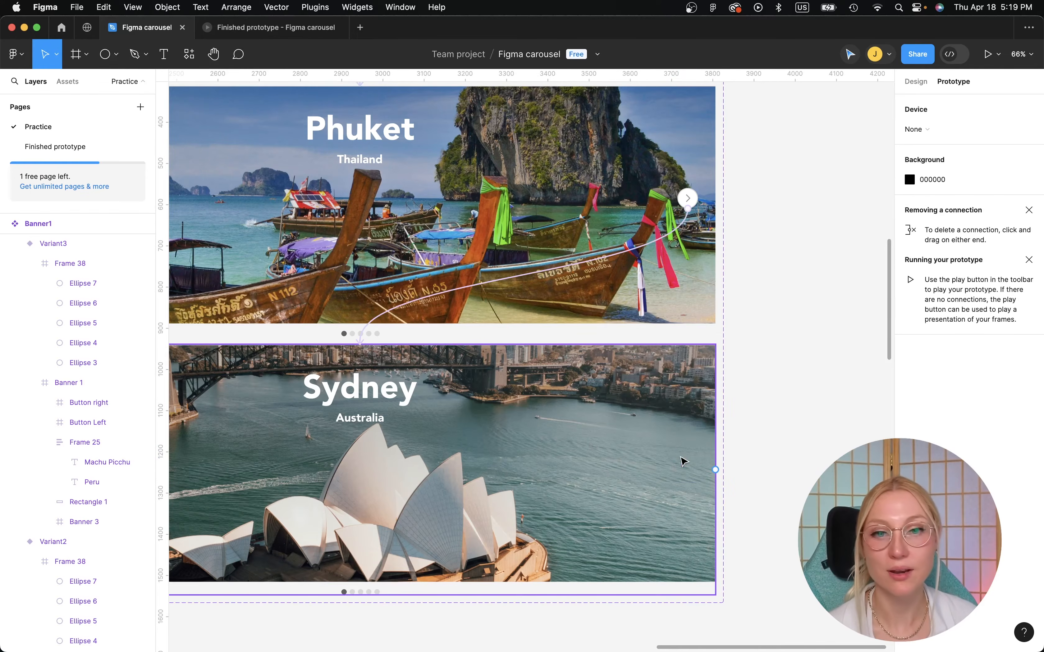
key("super+z")
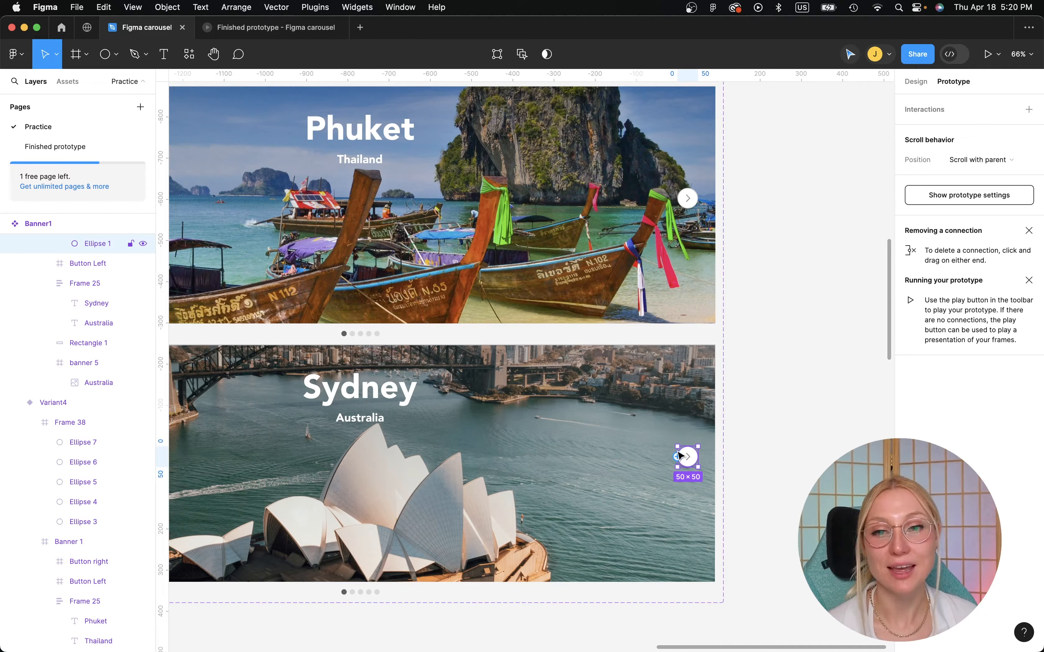
scroll(681, 429, "up", 2)
scroll(647, 458, "down", 6)
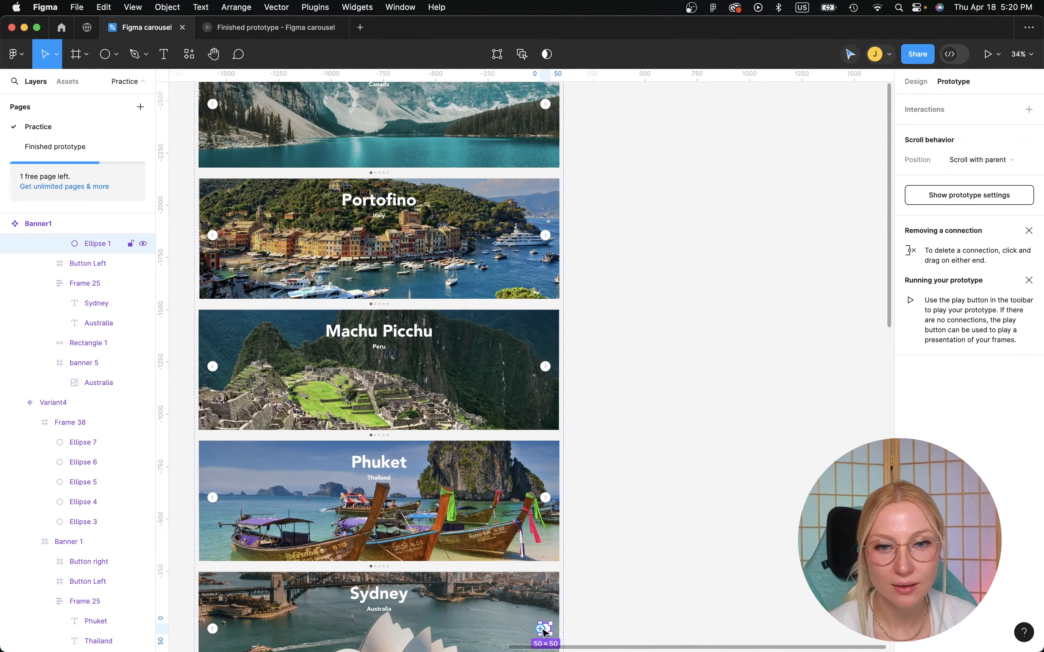
Connect the Sydney banner's right arrow button to the Banff variant so the carousel loops back to its first banner.
left_click_drag(564, 631, 449, 402)
left_click(670, 414)
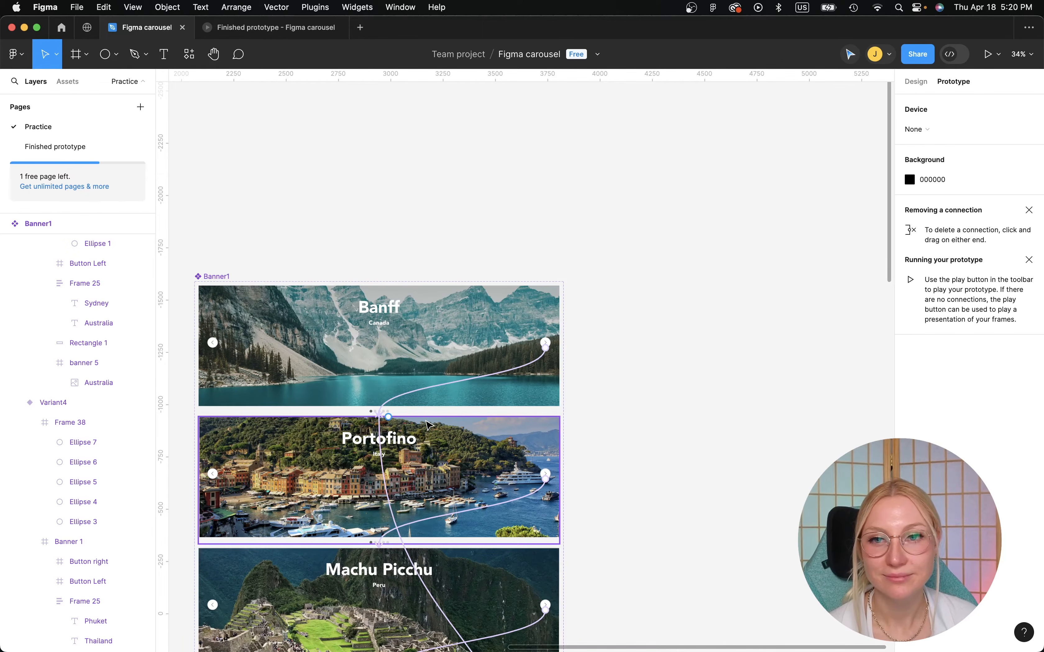
Connect the Sydney banner's left arrow button to the Phuket variant with an on-click change interaction.
scroll(427, 425, "down", 10)
scroll(427, 425, "left", 2)
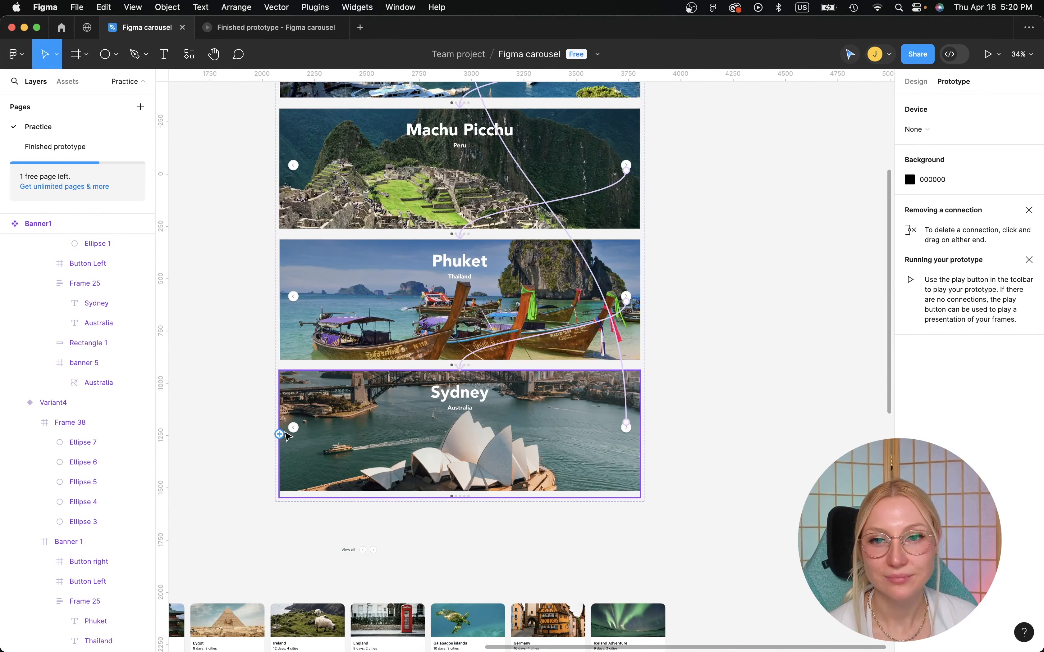
scroll(284, 437, "up", 5)
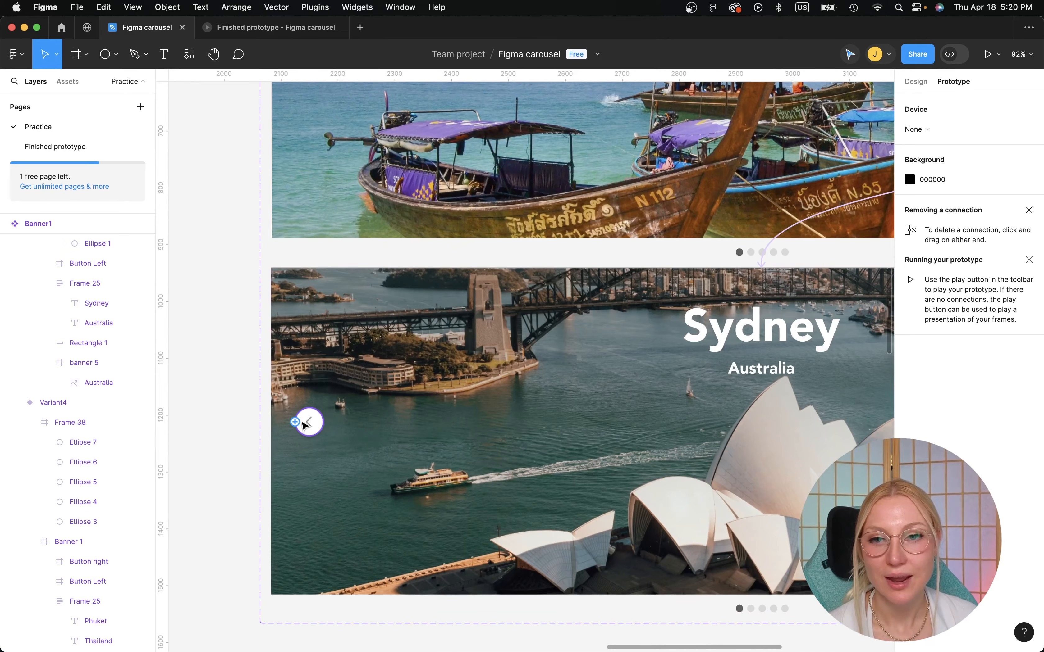
left_click(304, 426)
scroll(293, 425, "down", 3)
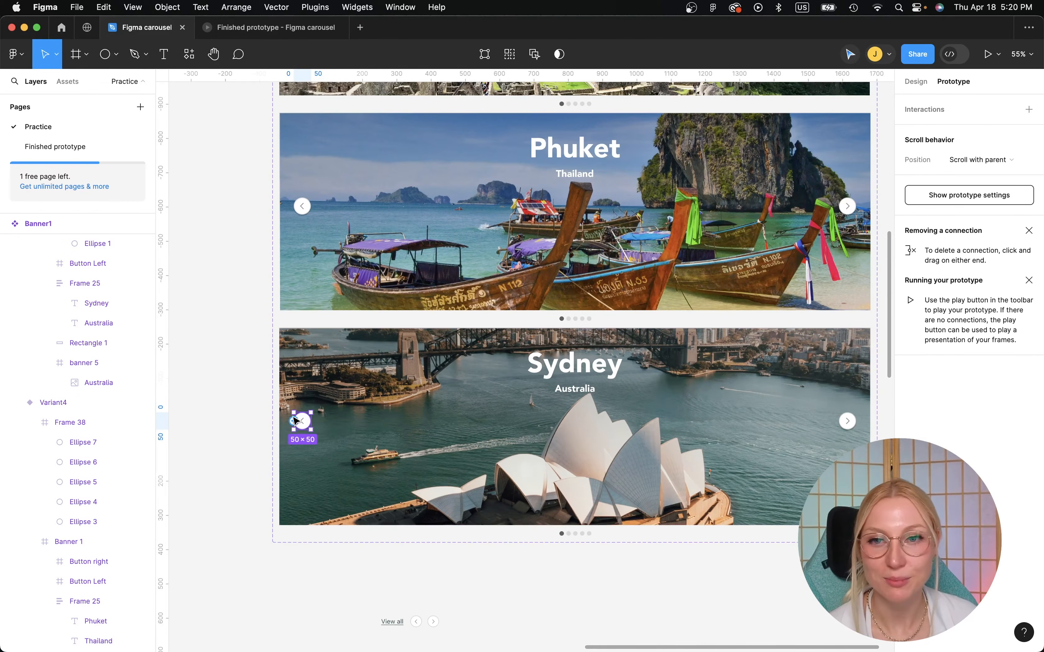
left_click_drag(296, 421, 308, 275)
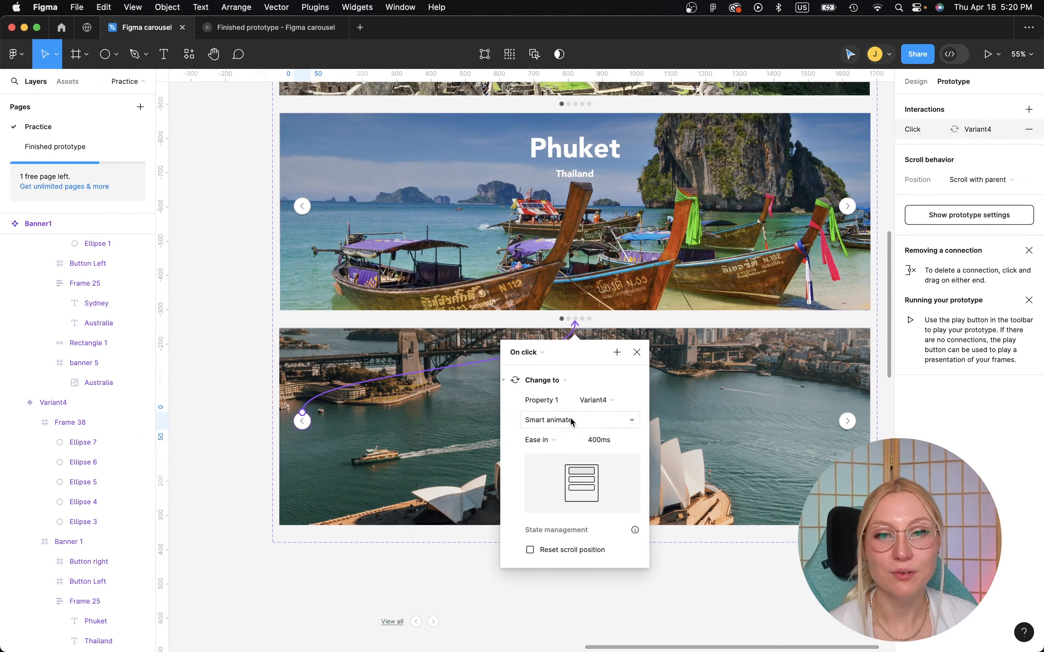
Connect the Phuket banner's left arrow button to the Machu Picchu variant with an on-click change interaction.
left_click(300, 209)
scroll(301, 210, "up", 3)
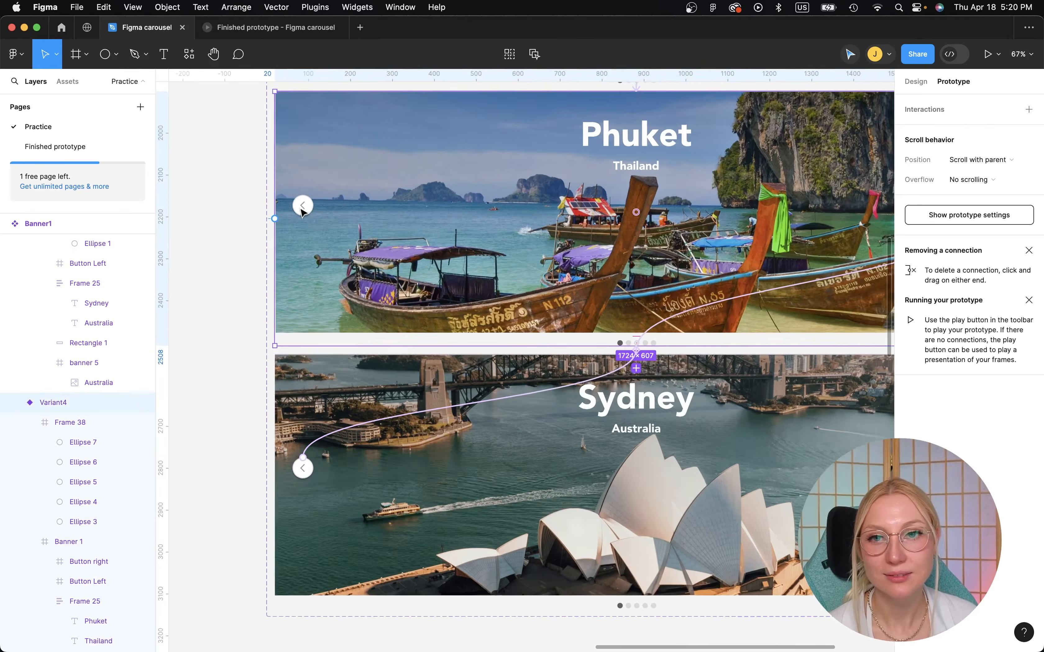
left_click(299, 204, "super")
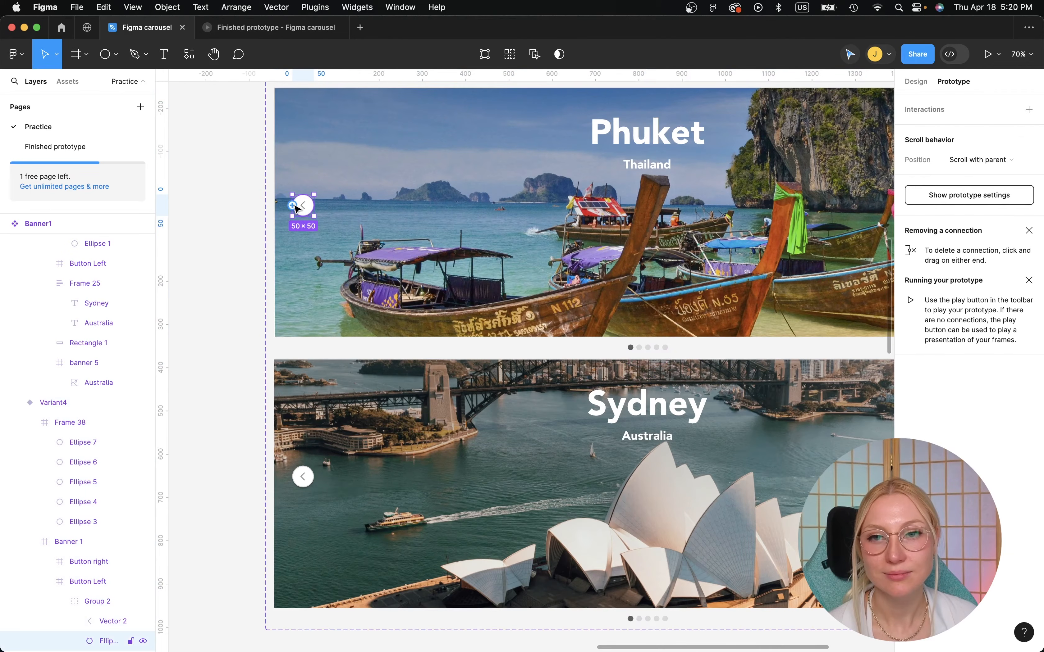
scroll(296, 207, "down", 3)
scroll(296, 209, "up", 7)
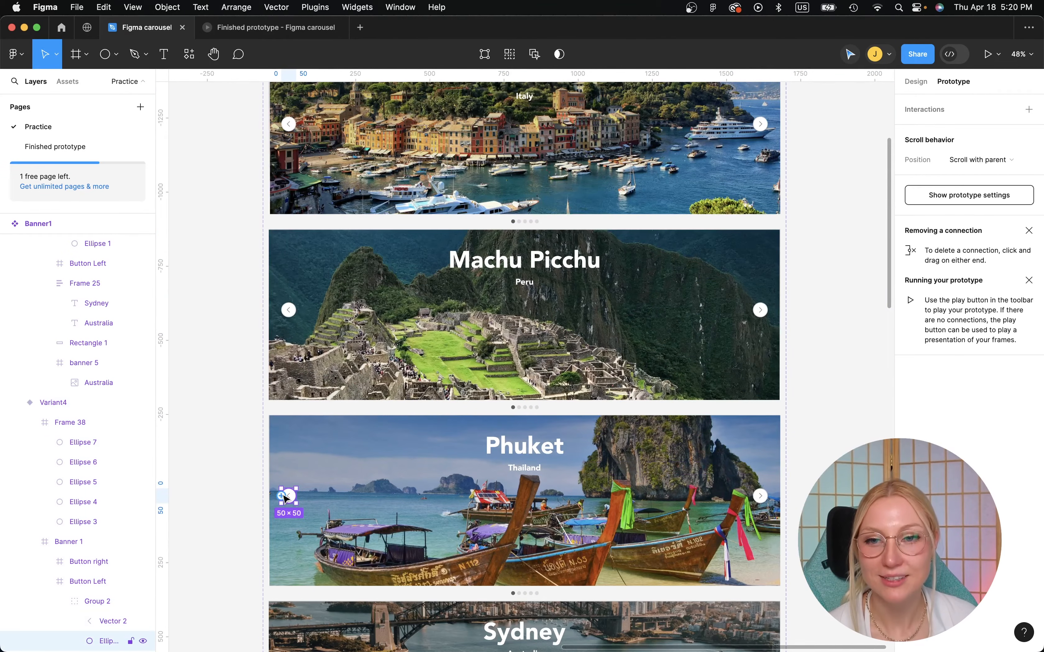
left_click_drag(281, 496, 318, 394)
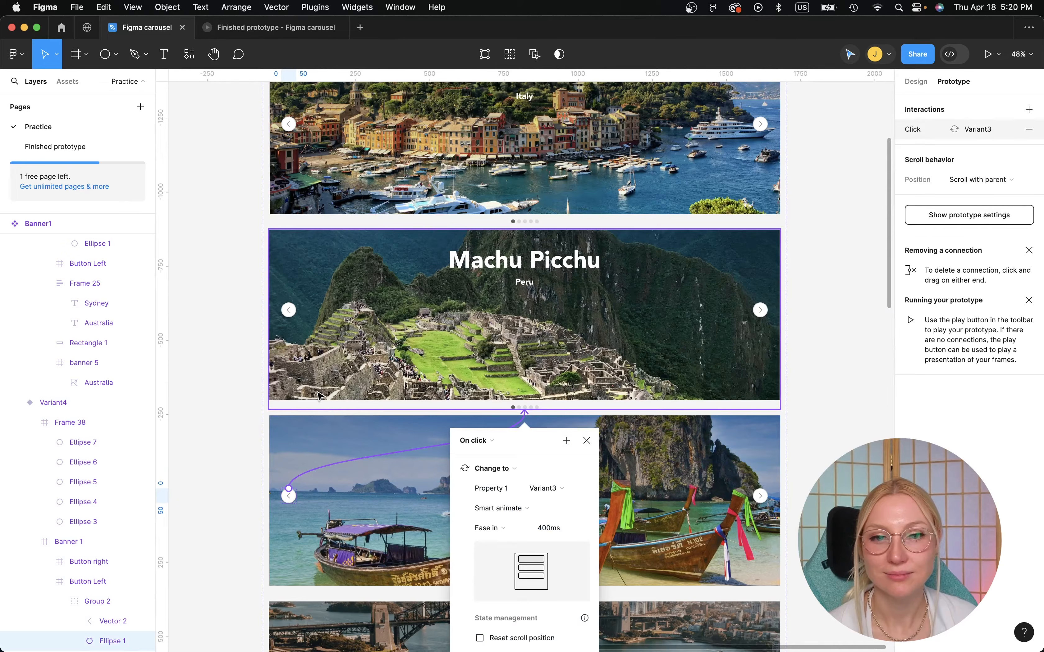
Connect the Machu Picchu banner's Button Left frame to the Portofino variant with an on-click change interaction.
left_click(287, 321)
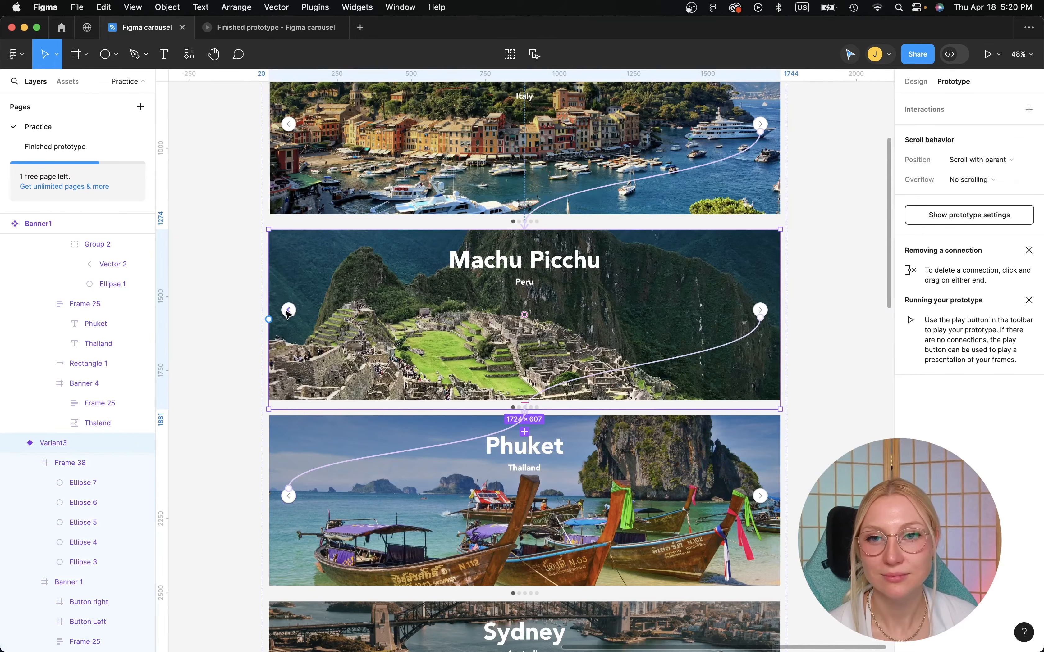
left_click(285, 311, "super")
left_click(102, 405)
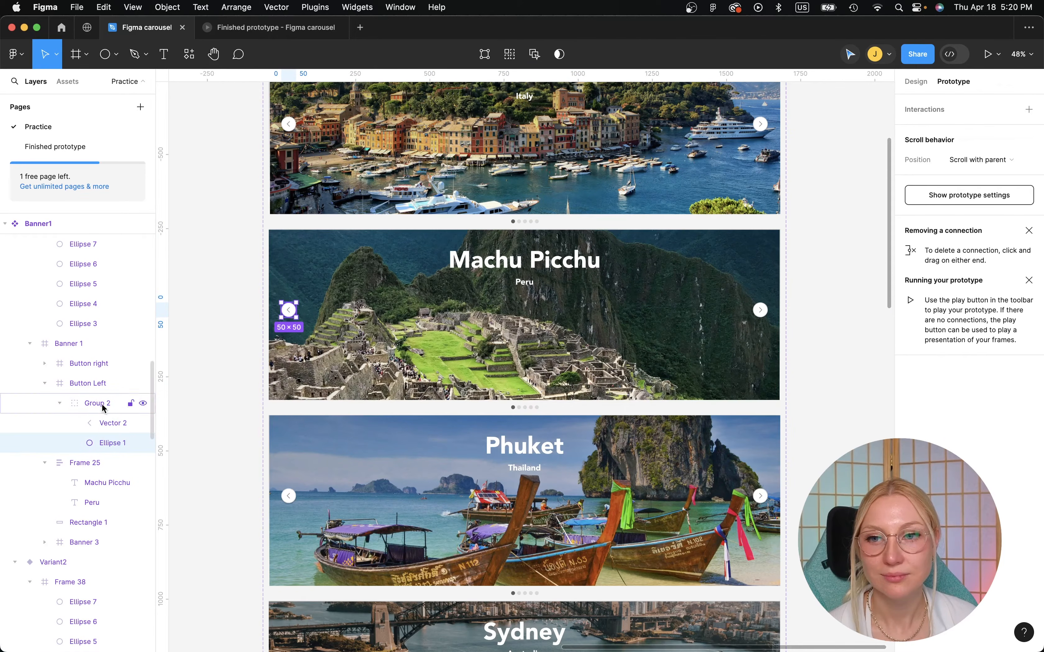
left_click(125, 384)
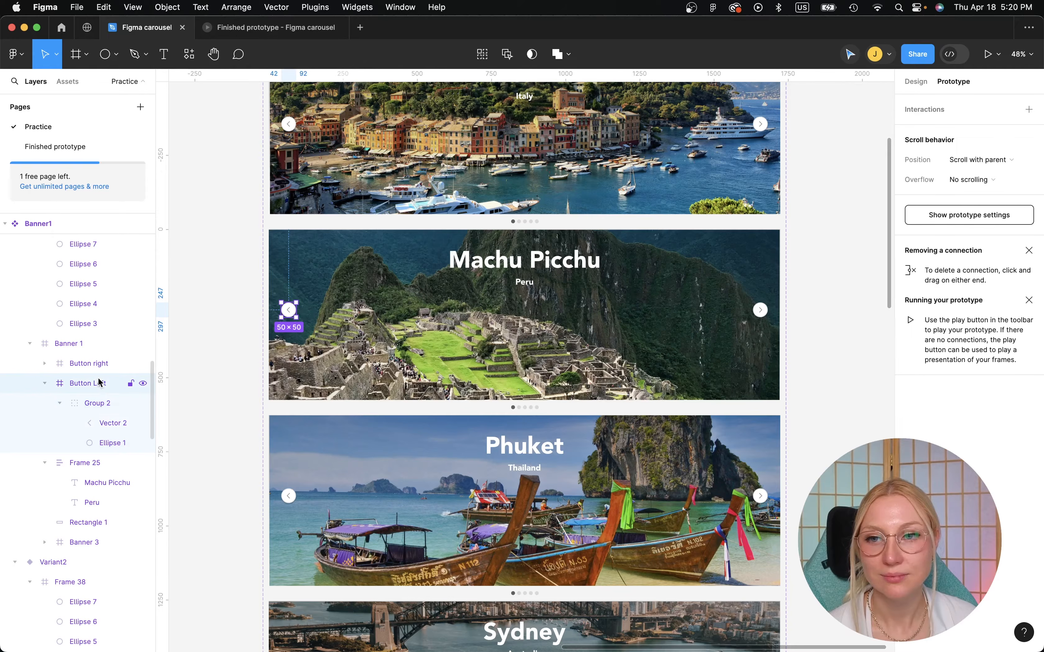
scroll(276, 311, "up", 5)
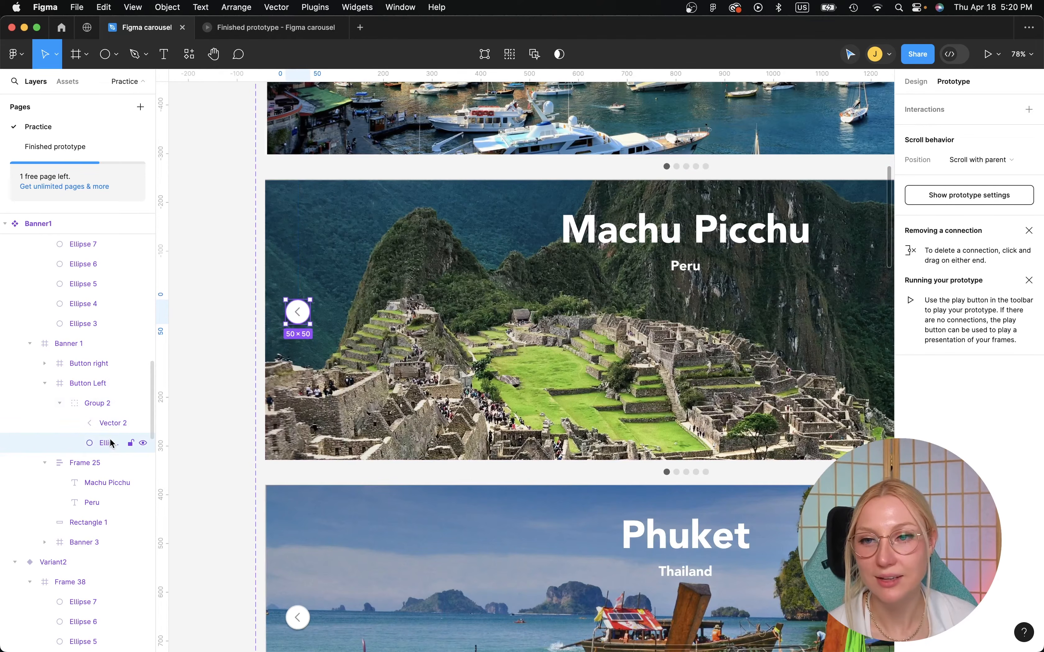
left_click(43, 384)
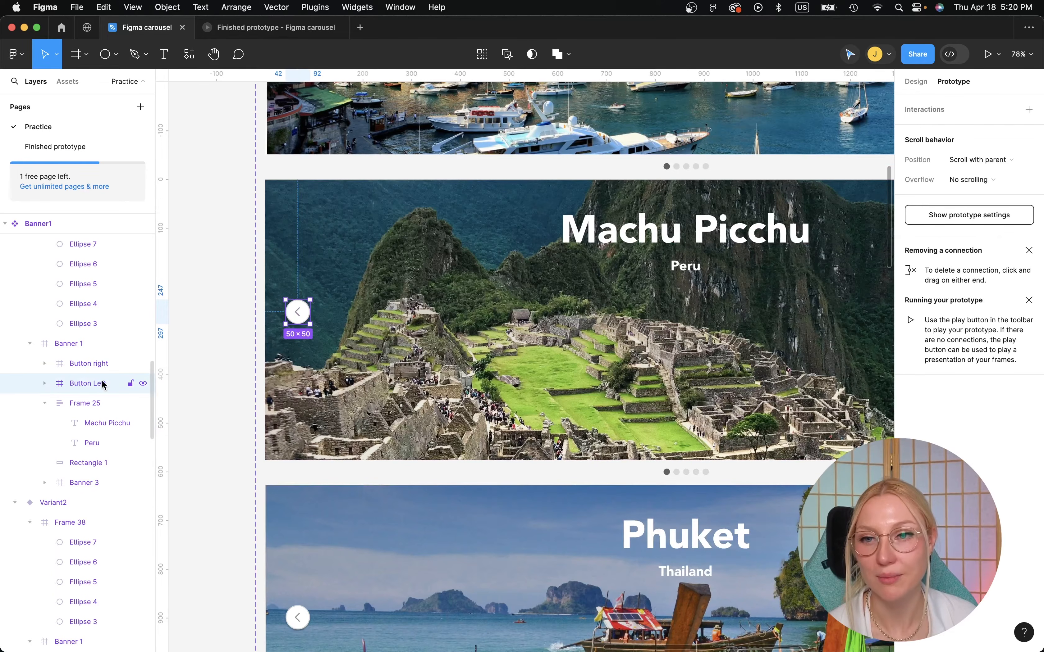
left_click_drag(298, 300, 371, 146)
Connect the Portofino banner's left arrow button to the default Banff variant with an on-click change interaction.
scroll(414, 193, "down", 5)
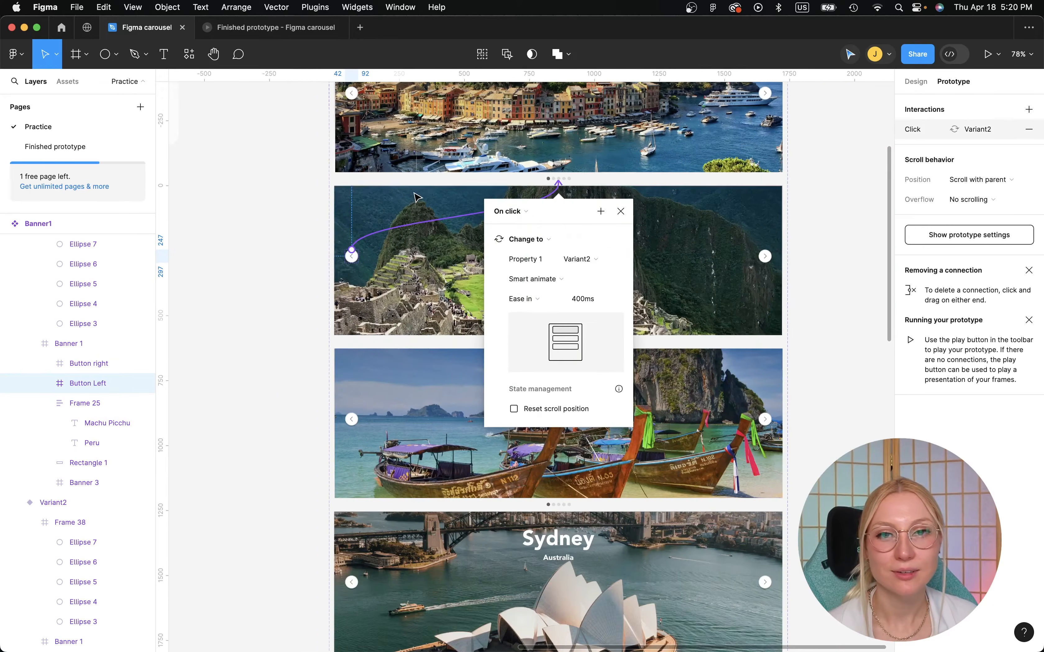
scroll(414, 193, "up", 3)
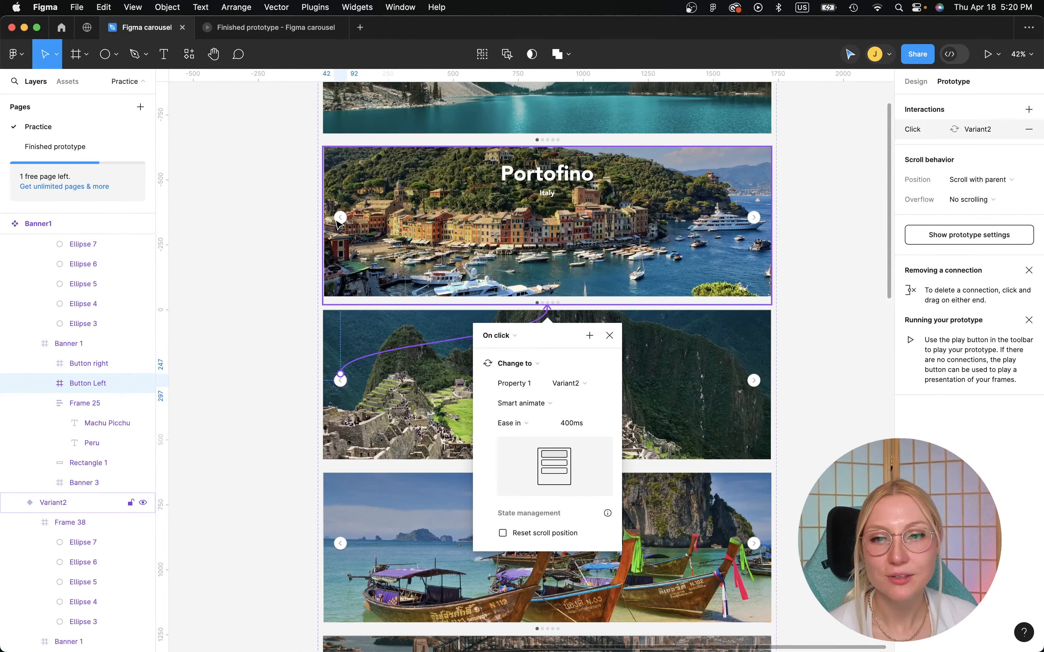
scroll(338, 221, "up", 3)
left_click(338, 221, "super")
scroll(337, 221, "up", 3)
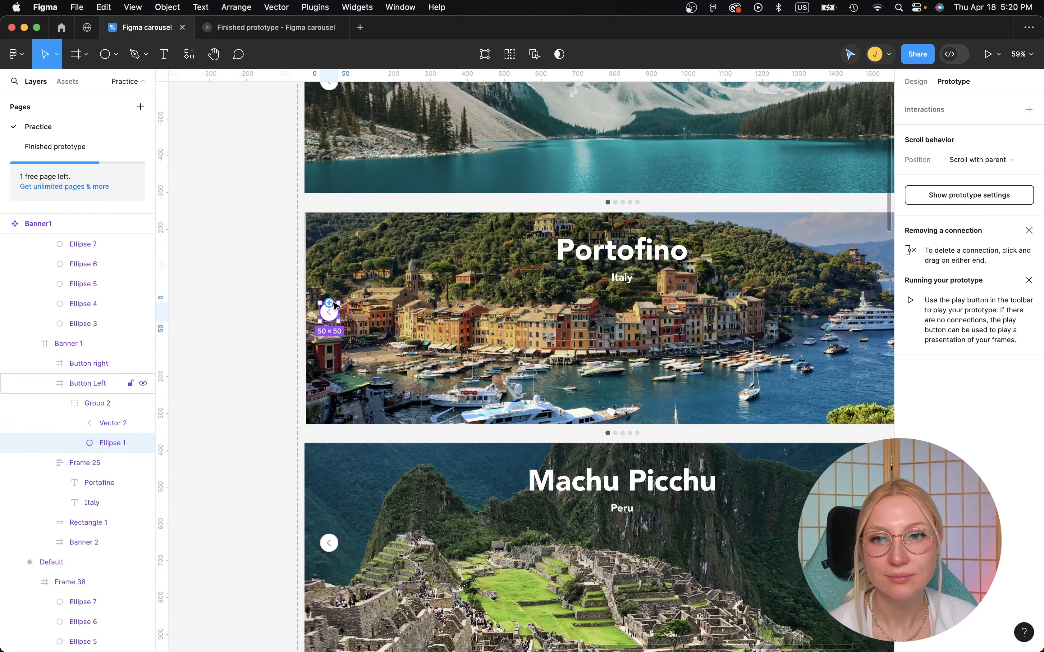
left_click_drag(329, 303, 405, 175)
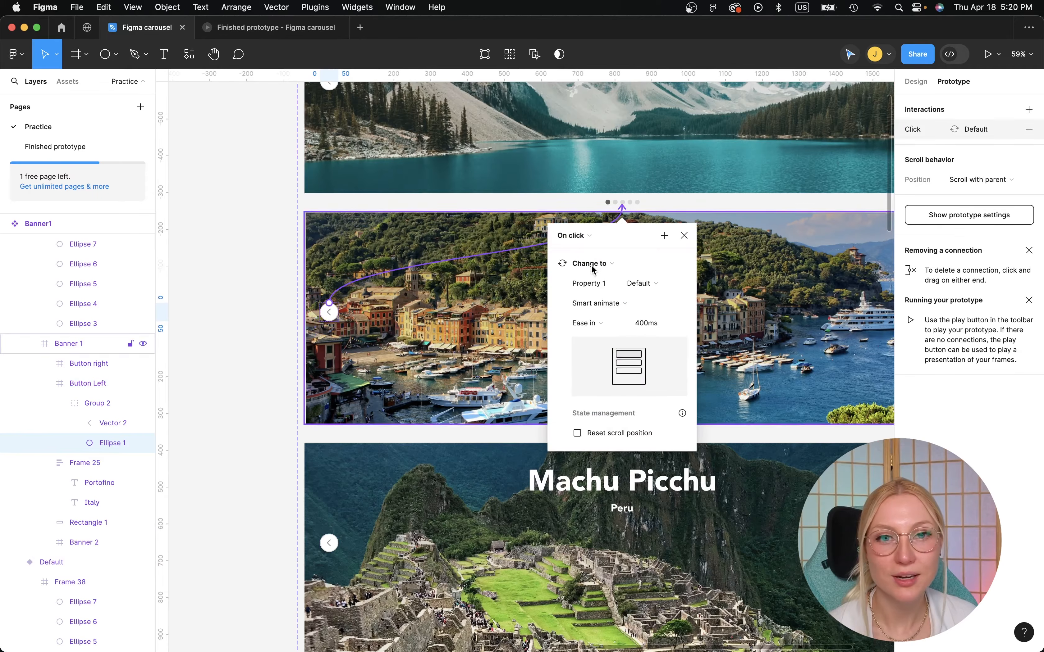
Connect the Banff banner's left arrow button to the Sydney variant so going back wraps around to the last banner.
scroll(264, 189, "up", 3)
left_click(263, 189)
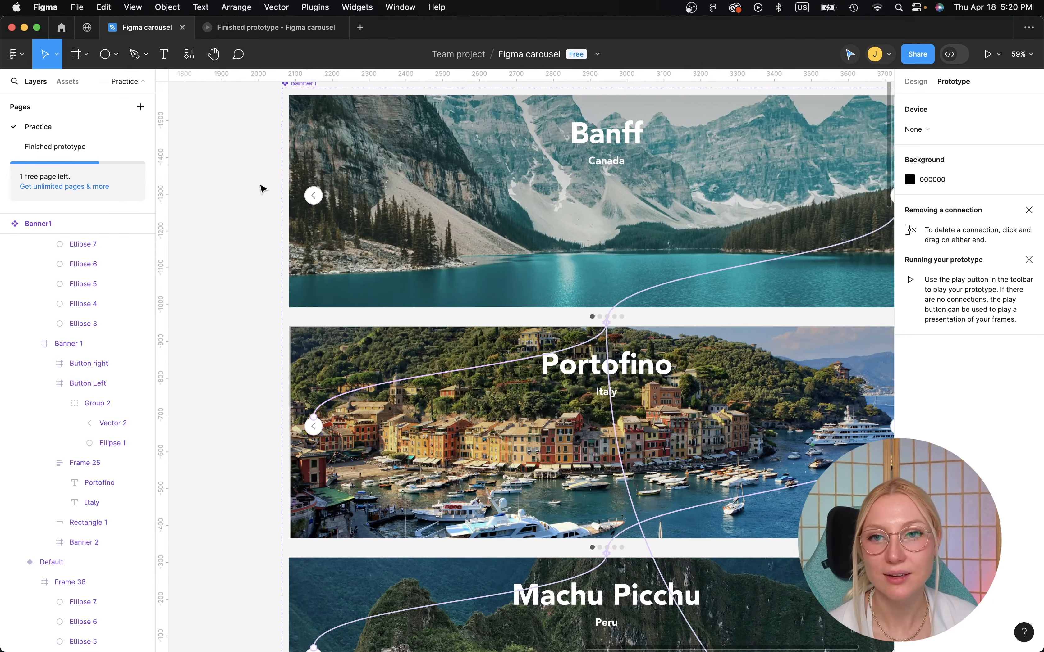
scroll(264, 189, "down", 3)
left_click(334, 134, "super")
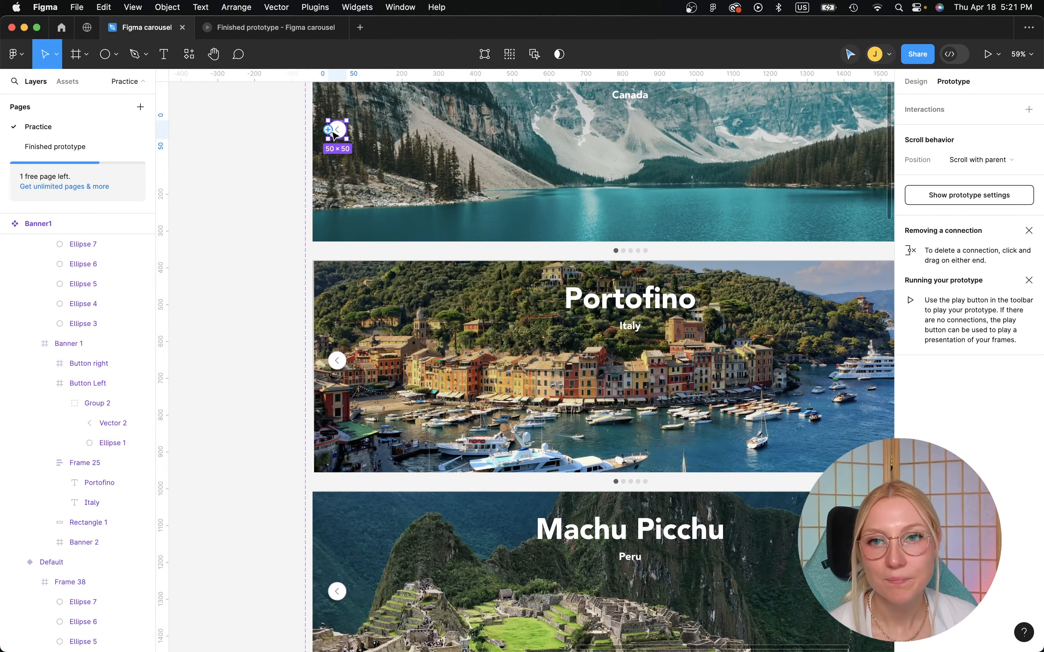
scroll(335, 135, "down", 3)
scroll(330, 133, "down", 3)
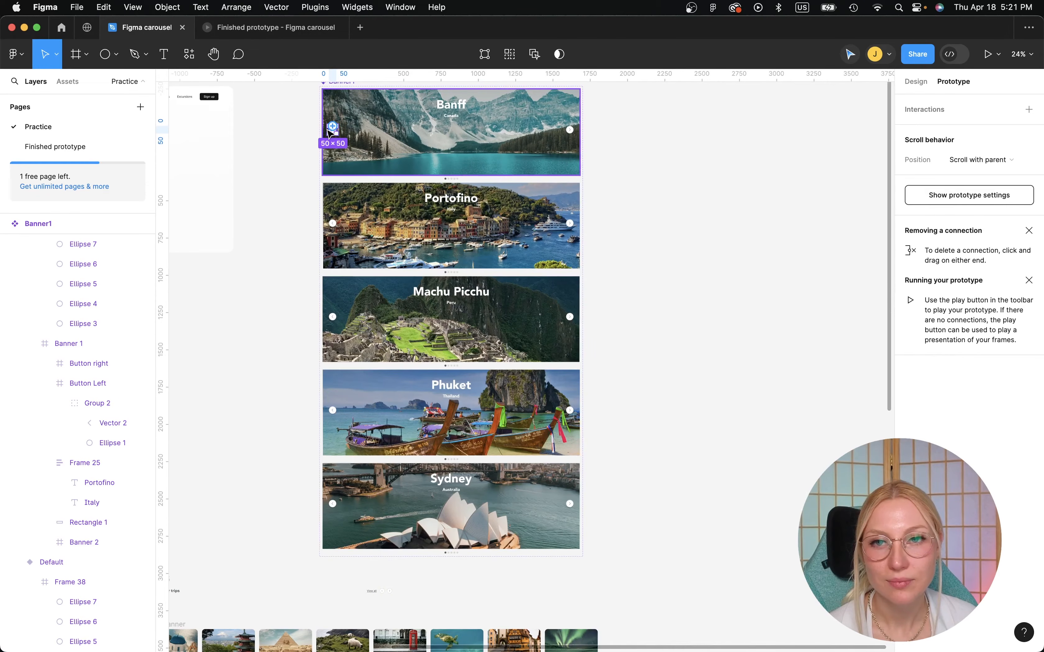
left_click_drag(332, 129, 325, 482)
left_click(278, 465)
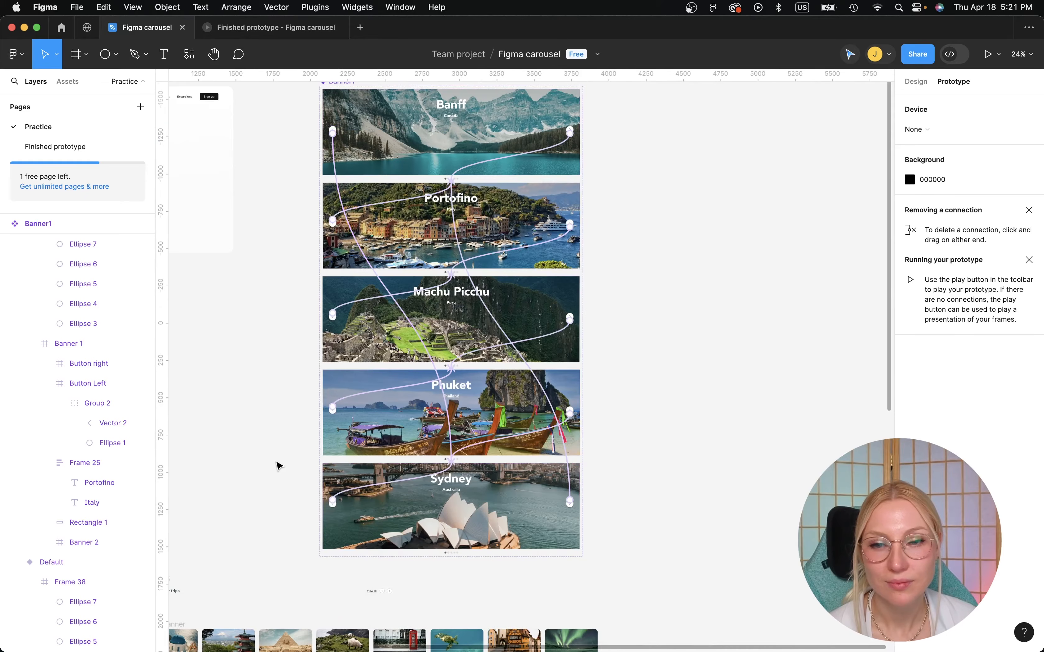
scroll(332, 105, "up", 5)
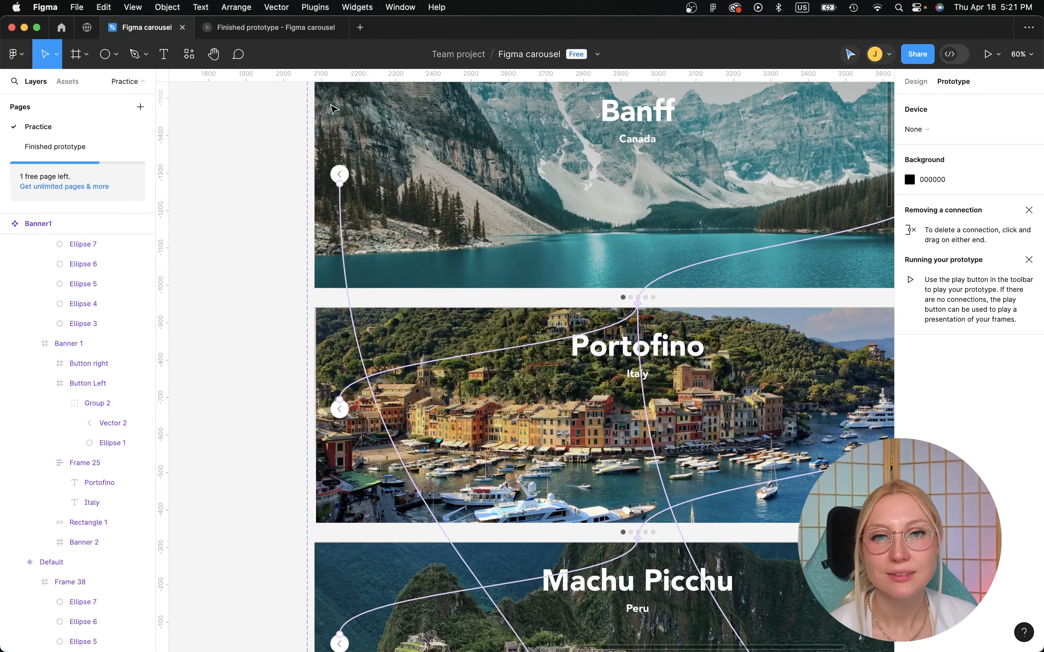
scroll(334, 108, "up", 2)
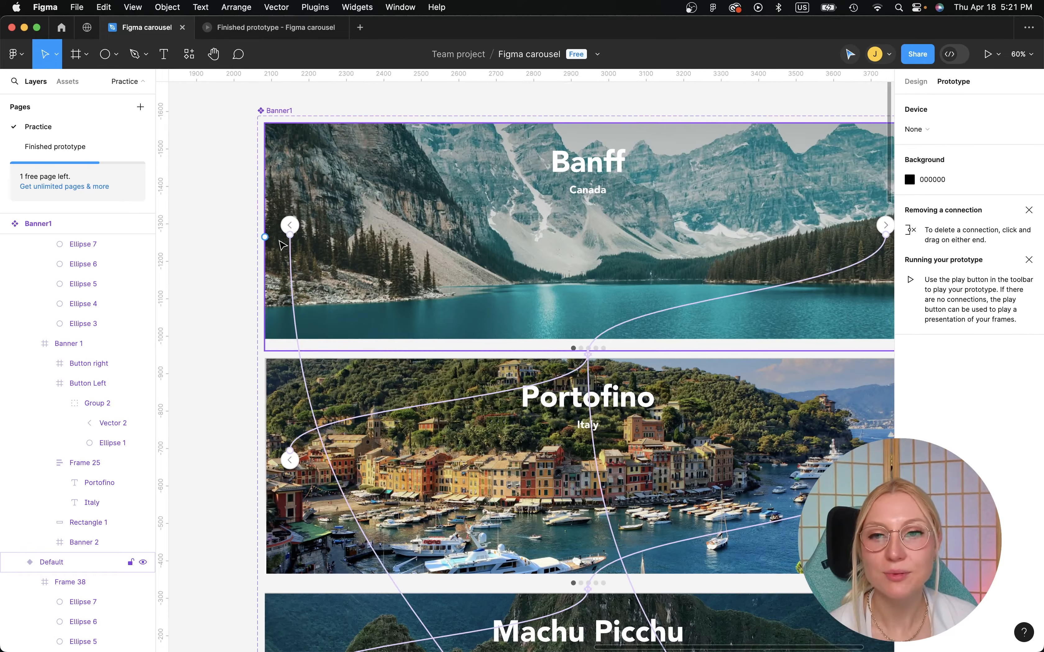
scroll(309, 218, "down", 5)
scroll(337, 388, "down", 2)
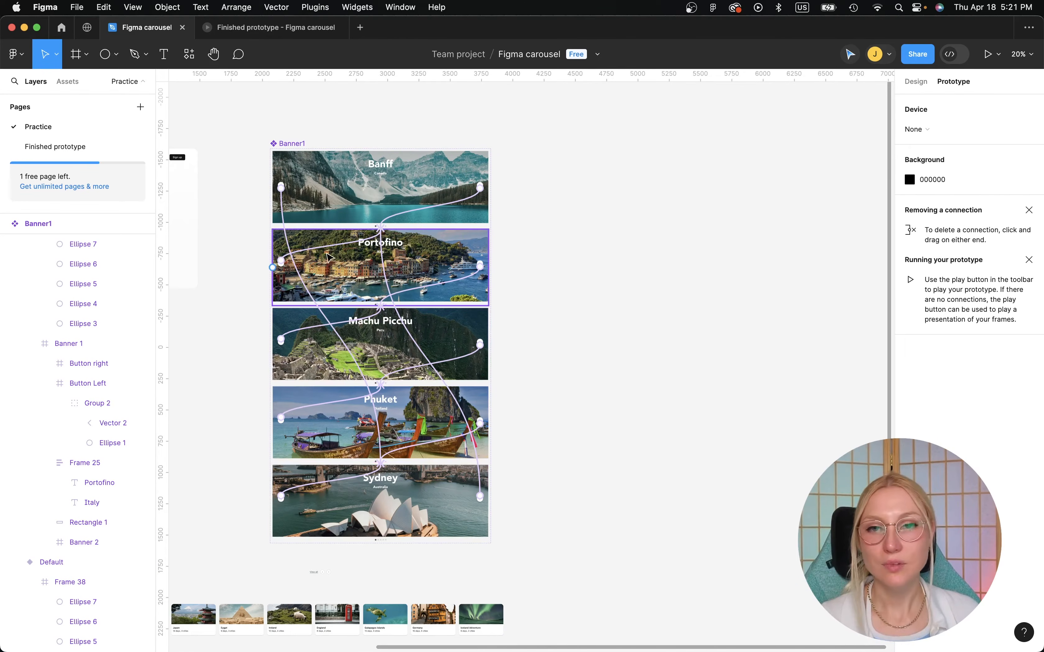
Fill the second pagination dot below the Portofino banner with dark grey 606060, sampled from the first dot.
scroll(328, 256, "up", 5)
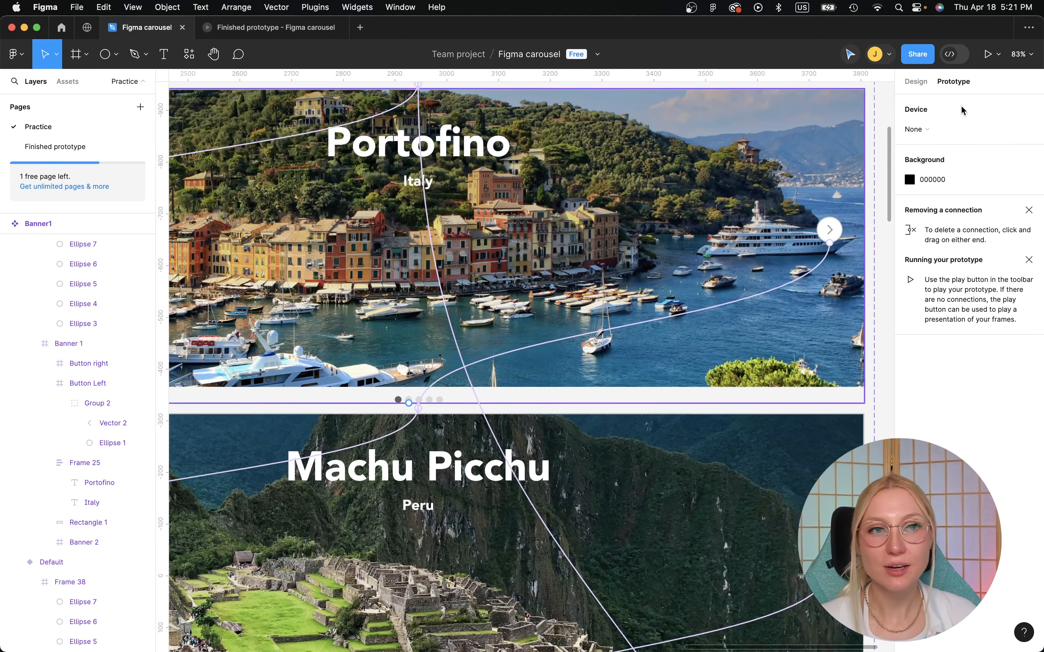
left_click(911, 83)
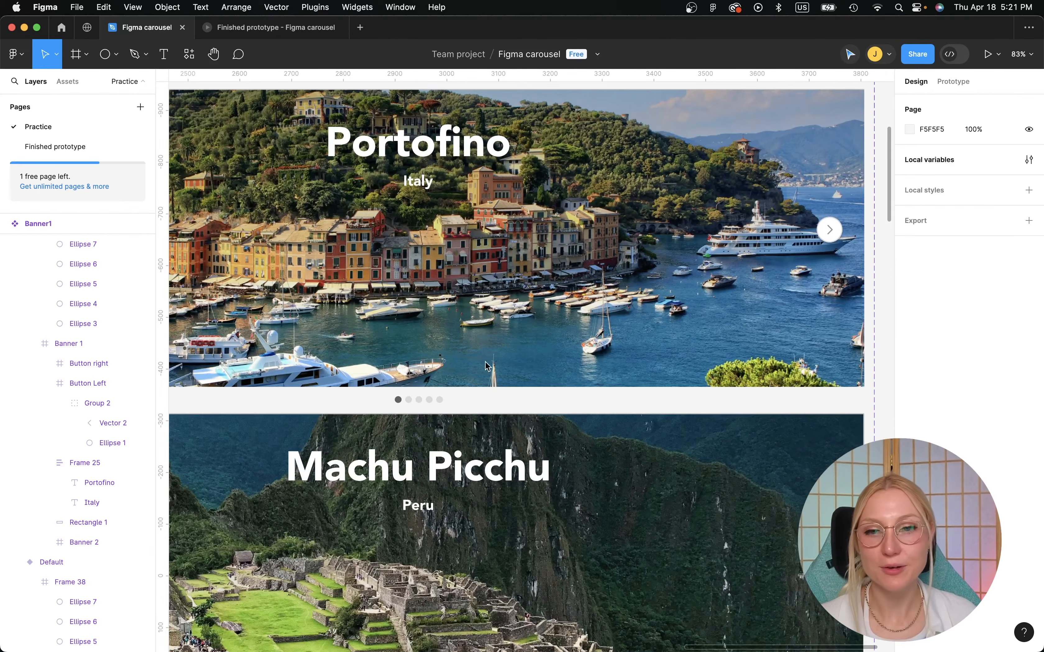
scroll(409, 398, "up", 3)
left_click(414, 393, "super")
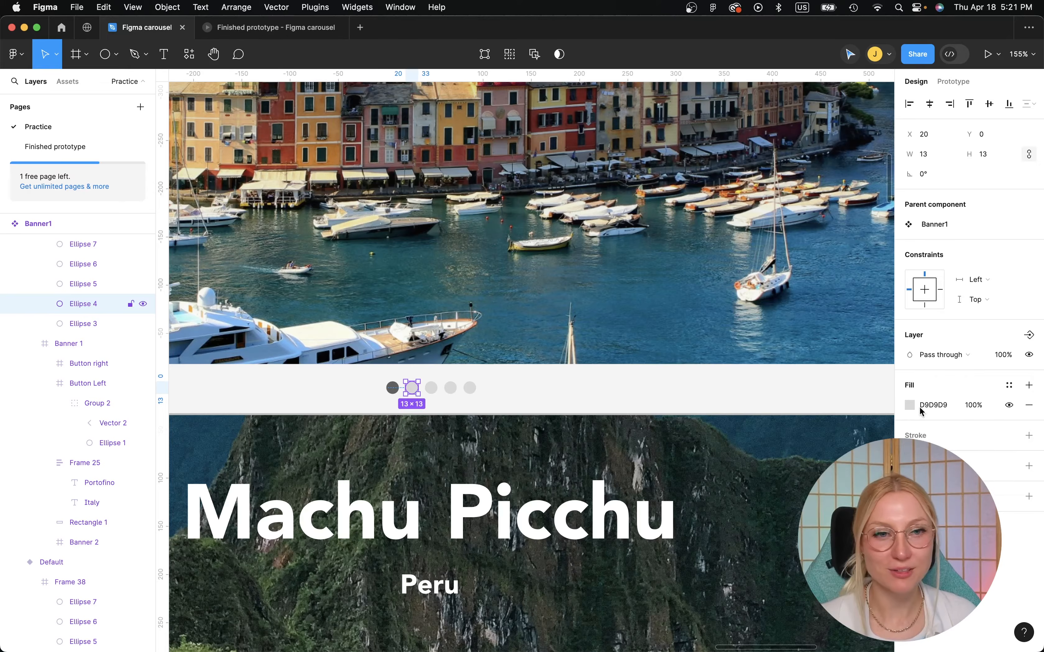
left_click(910, 405)
left_click(762, 504)
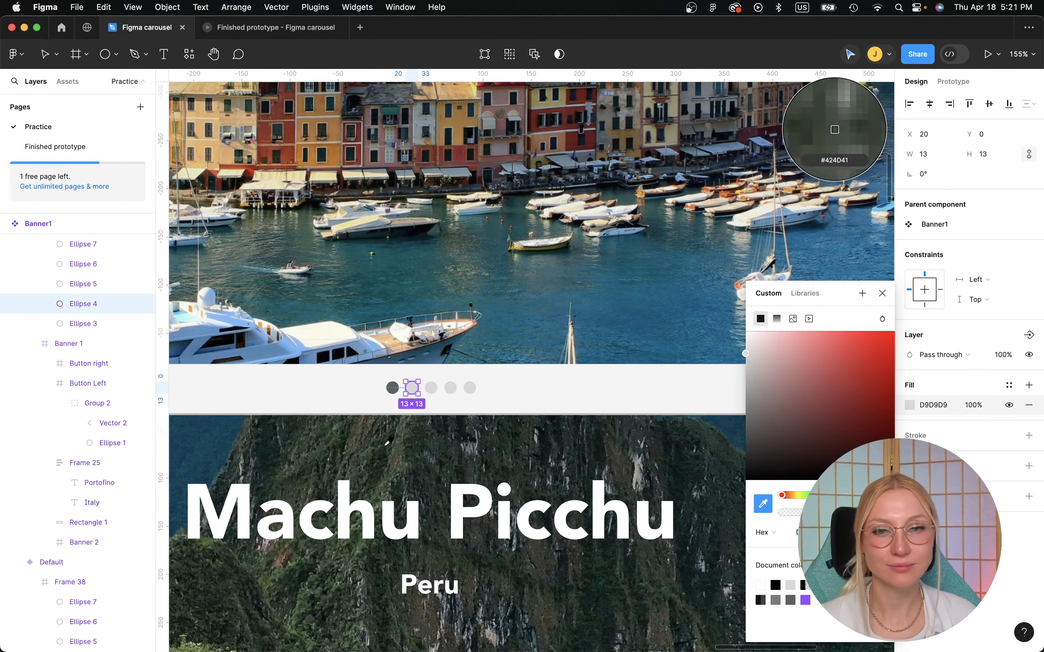
left_click(392, 387)
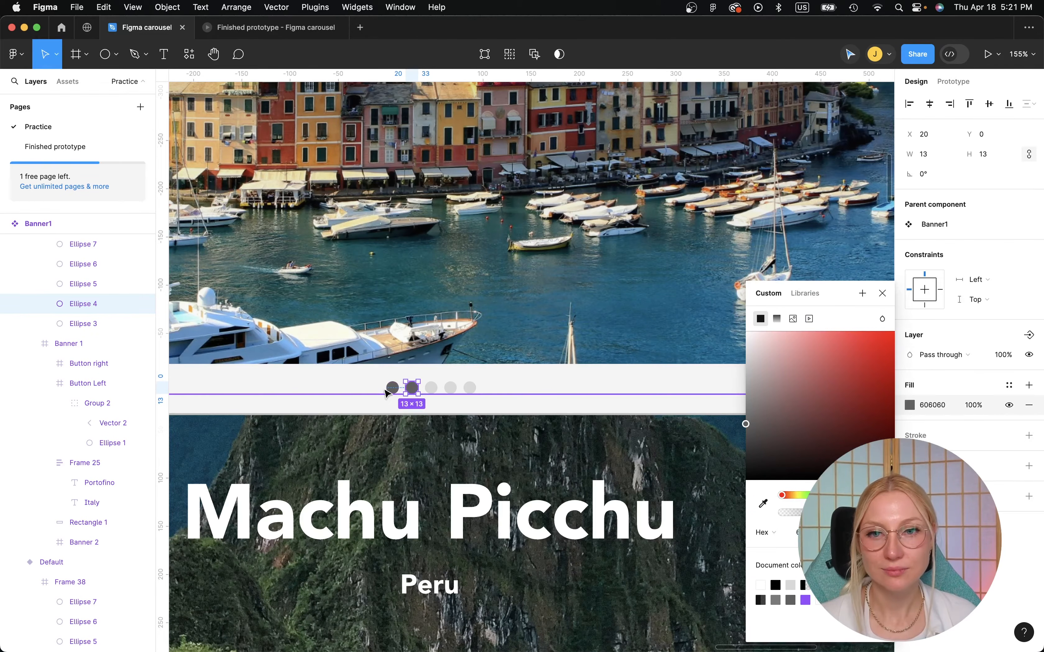
Recolor the first pagination dot below the Portofino banner to the light grey of the inactive dots.
left_click(392, 389, "super")
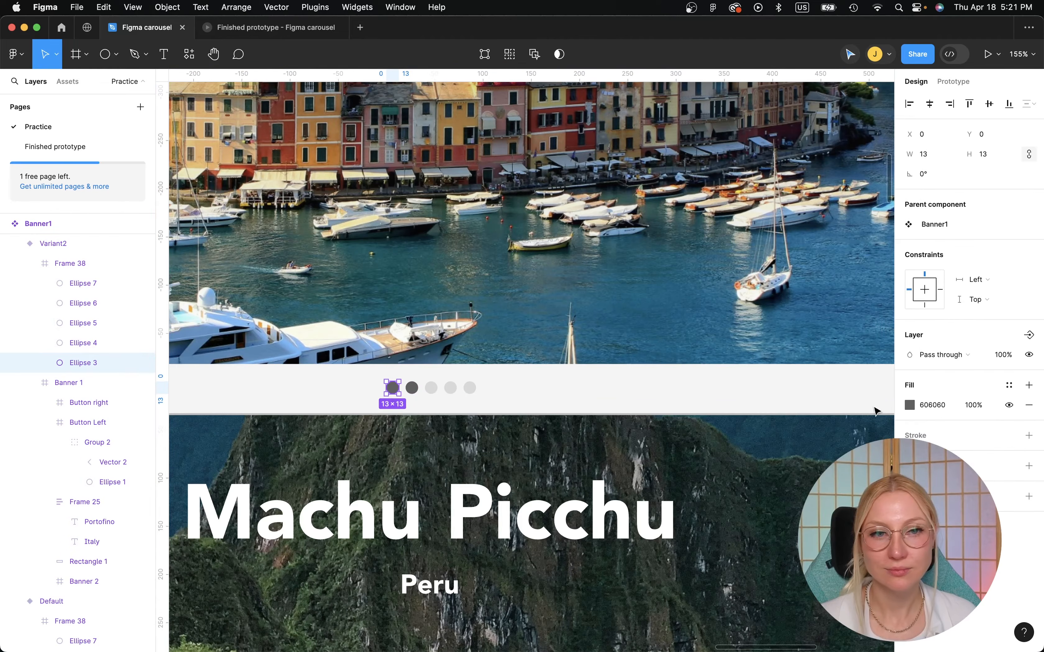
left_click(909, 405)
left_click(763, 503)
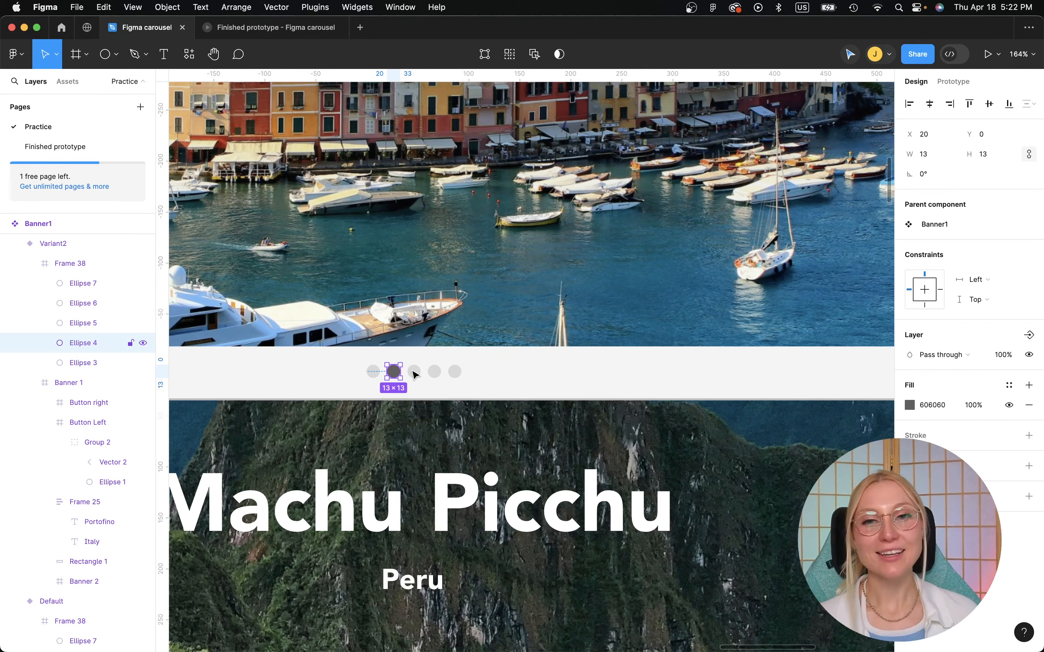
Fill the third pagination dot below the Machu Picchu banner with the dark grey sampled from the first dot.
scroll(512, 236, "down", 20)
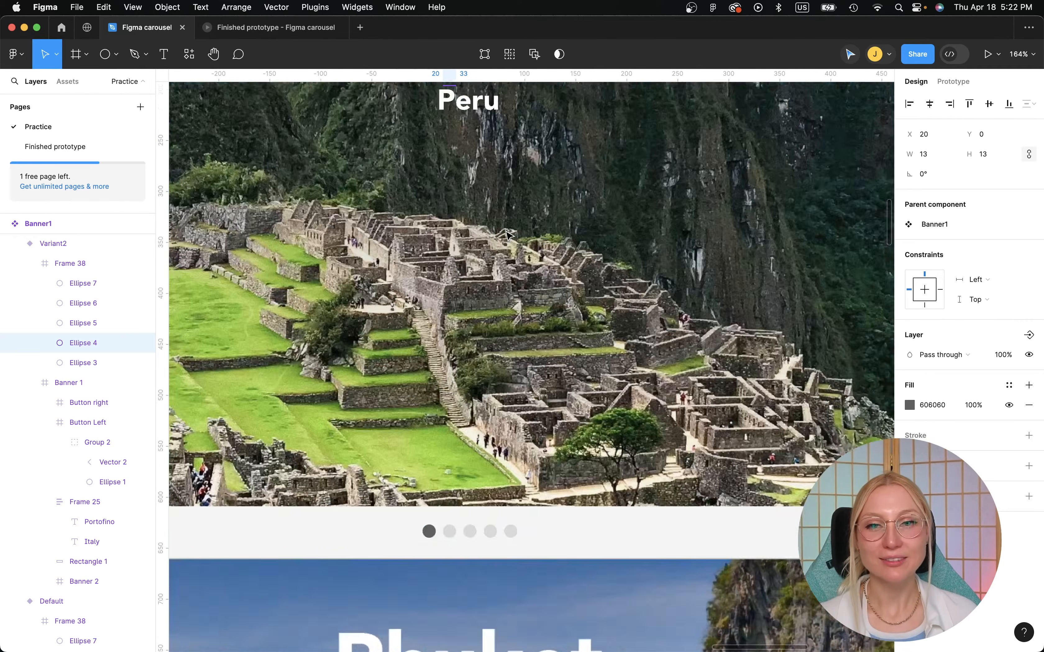
scroll(509, 236, "up", 3)
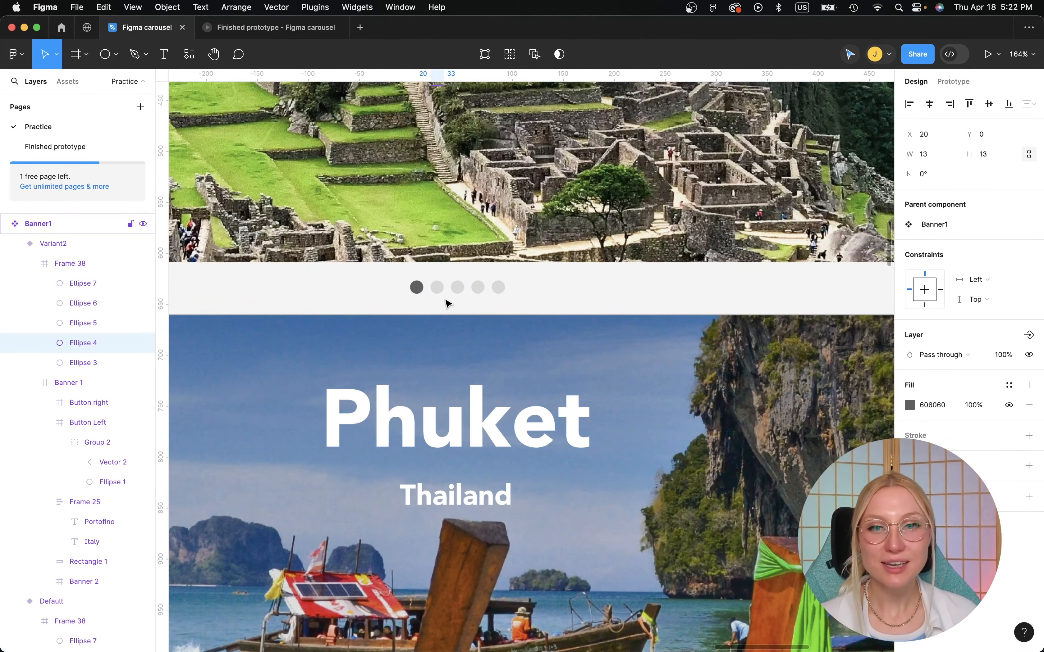
left_click(458, 287)
left_click(909, 405)
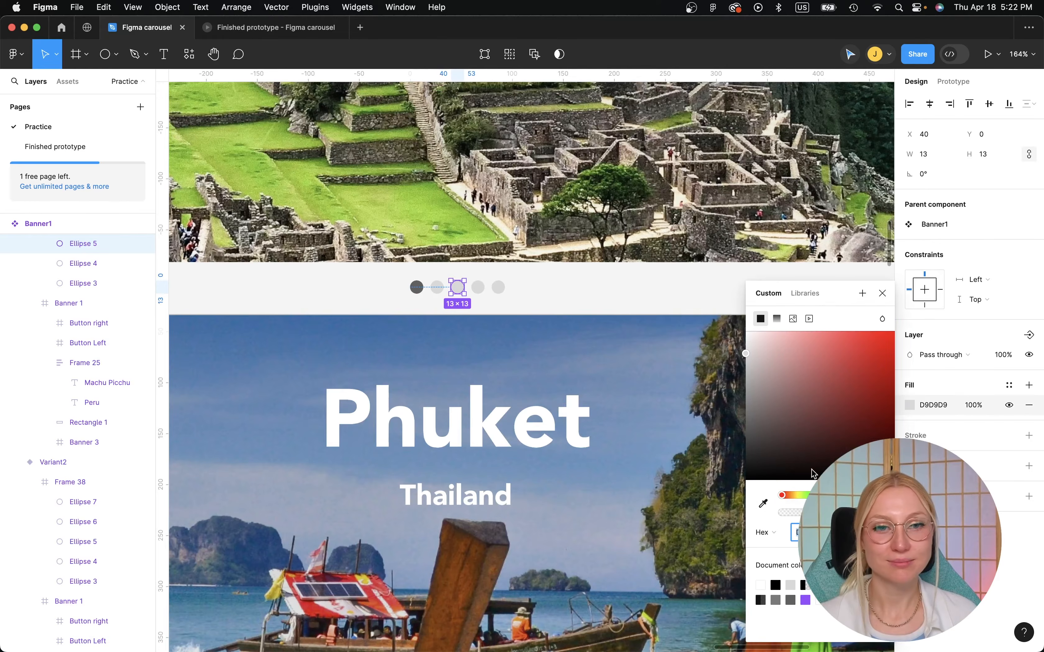
left_click(762, 503)
left_click(417, 287)
left_click(400, 285)
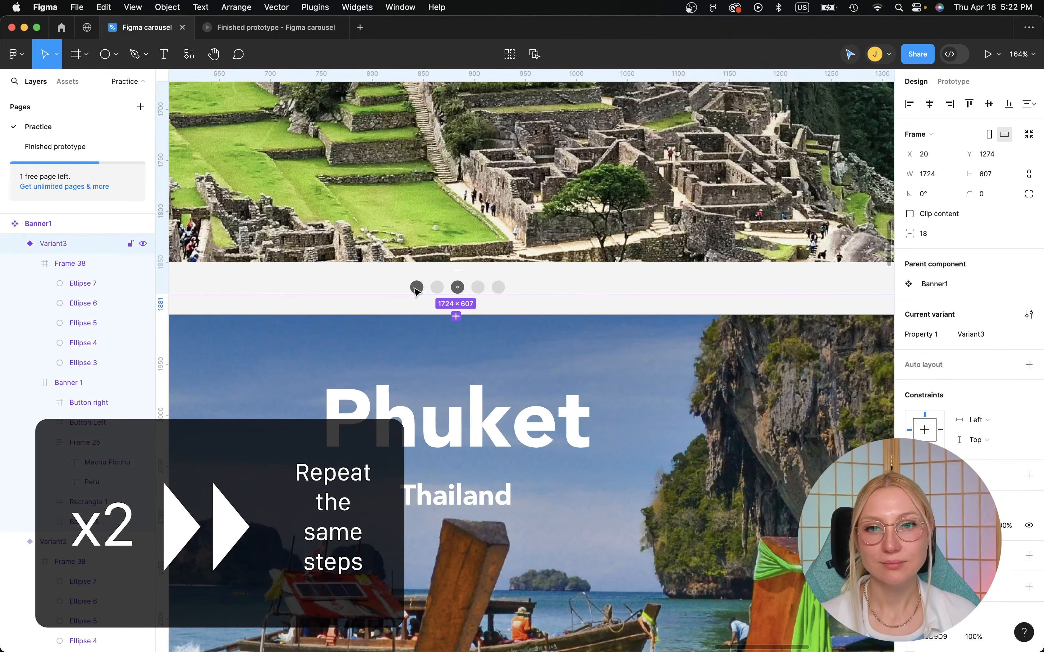
Recolor the first pagination dot below the Machu Picchu banner to the light grey sampled from the fourth dot.
left_click(416, 288, "super")
left_click(909, 404)
left_click(762, 504)
left_click(477, 288)
left_click(478, 290)
Set the fourth pagination dot below the Phuket banner to fill colour 606060, copied from the first dot.
scroll(478, 291, "down", 15)
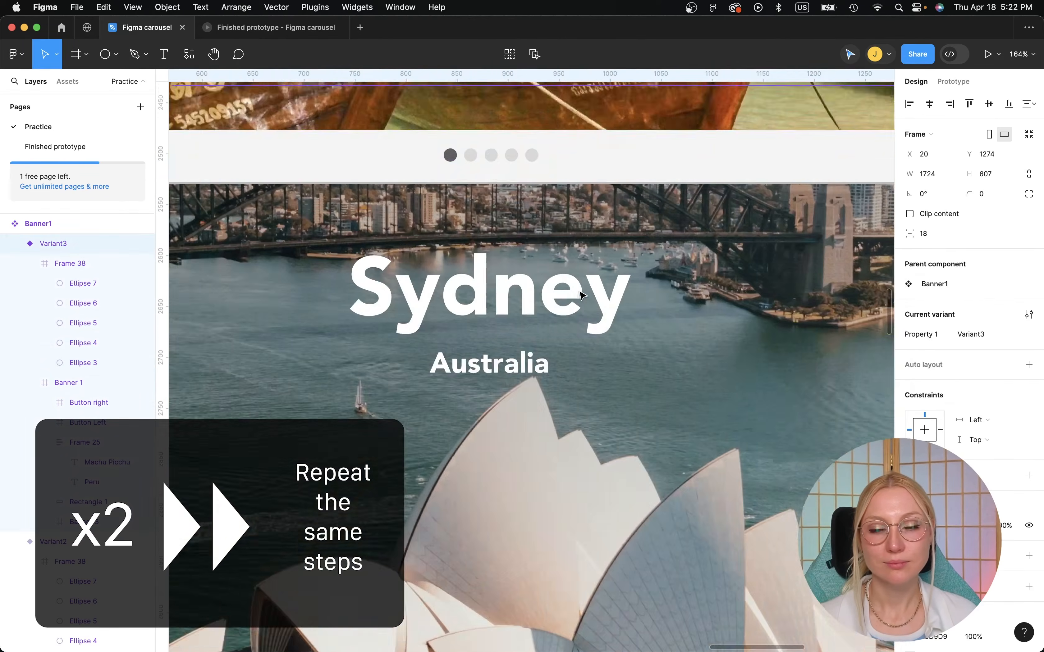
scroll(453, 328, "up", 4)
left_click(434, 347, "super")
left_click(944, 409)
key("super+c")
left_click(496, 347, "super")
left_click(943, 409)
key("super+v")
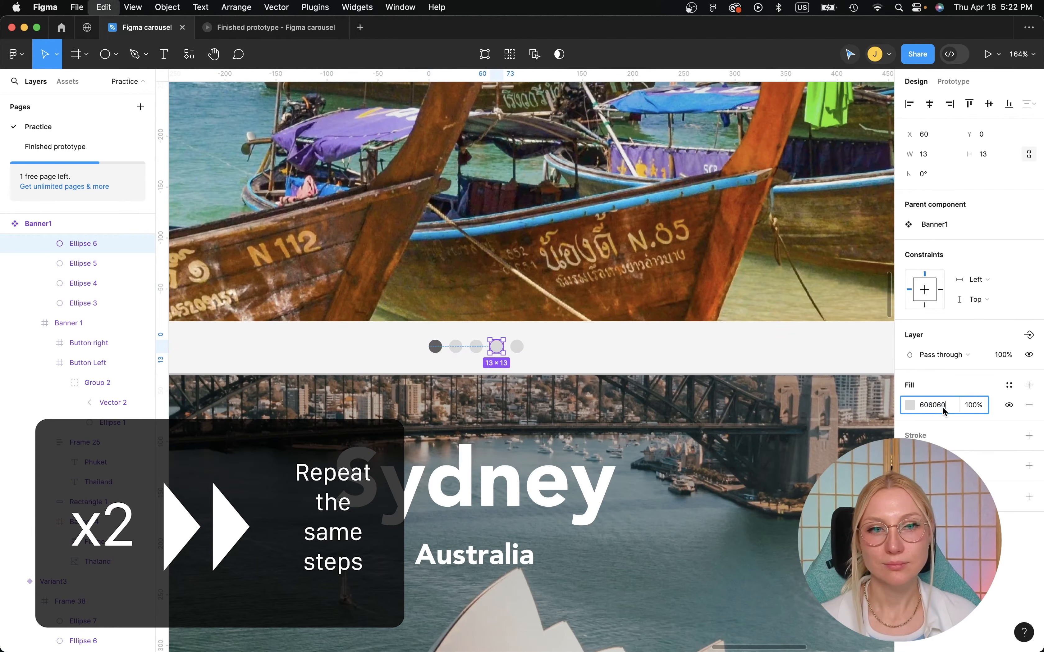
key("Return")
Set the first pagination dot below the Phuket banner to D9D9D9, copied from the third dot.
left_click(476, 347, "super")
left_click(943, 405)
key("super+c")
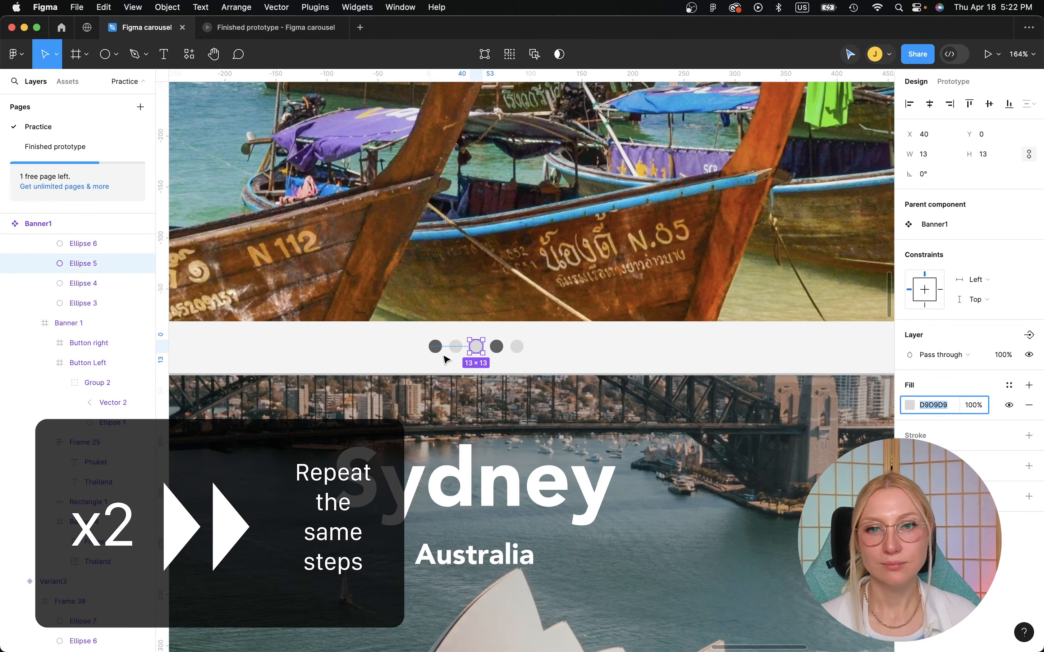
left_click(435, 347, "super")
left_click(943, 405)
key("super+v")
key("Return")
Fill the fifth pagination dot below the Sydney banner with dark grey 606060, sampled from the first dot.
scroll(655, 434, "down", 12)
left_click(537, 426, "super")
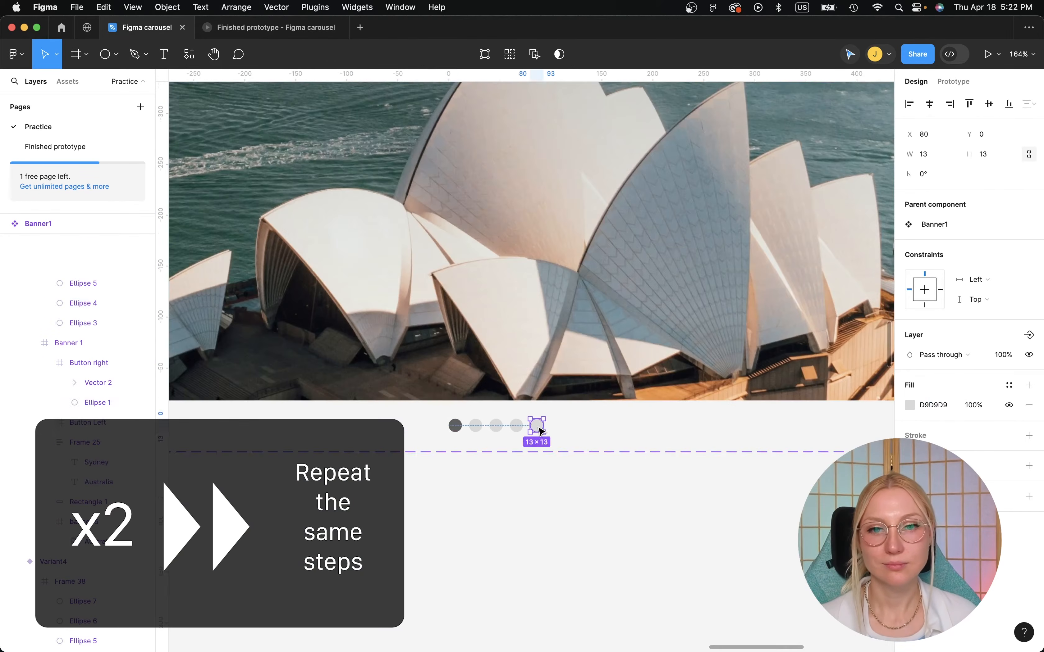
left_click(907, 407)
left_click(762, 504)
left_click(455, 426)
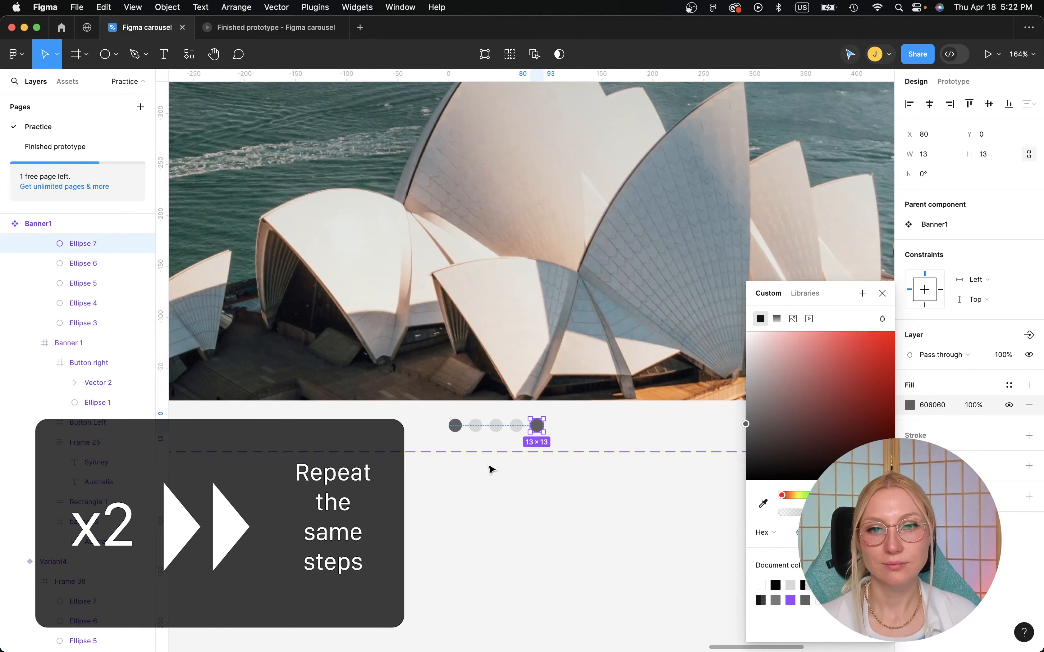
Recolor the first pagination dot below the Sydney banner to the light grey sampled from the fourth dot.
left_click(454, 429)
left_click(909, 406)
left_click(762, 504)
left_click(515, 426)
left_click(492, 516)
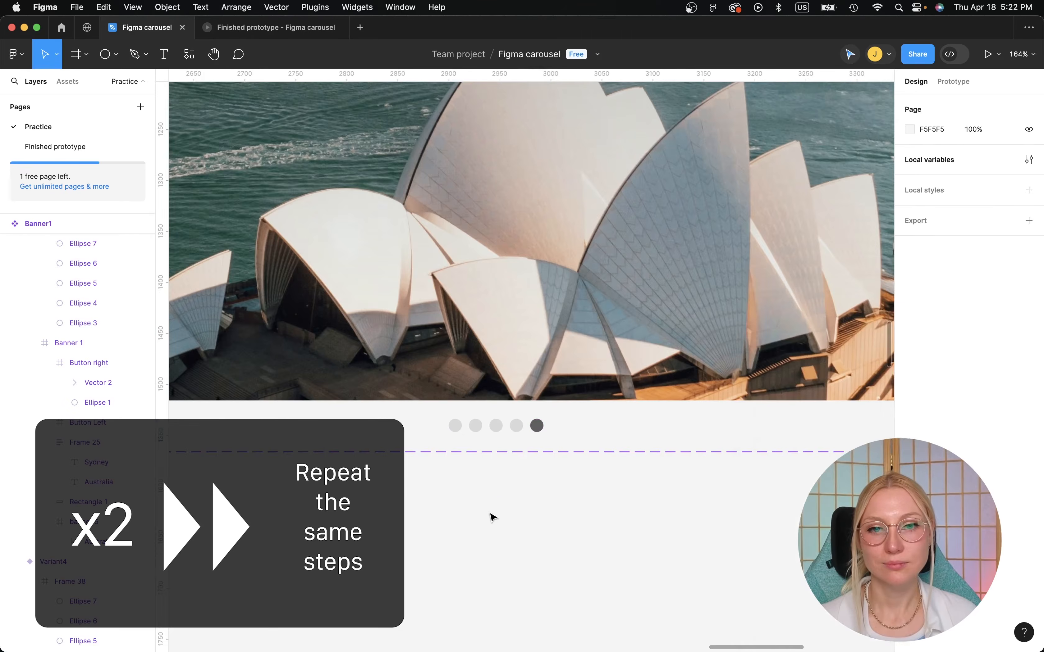
Rename the Banner1 component set as "Carousel large".
scroll(491, 516, "down", 10)
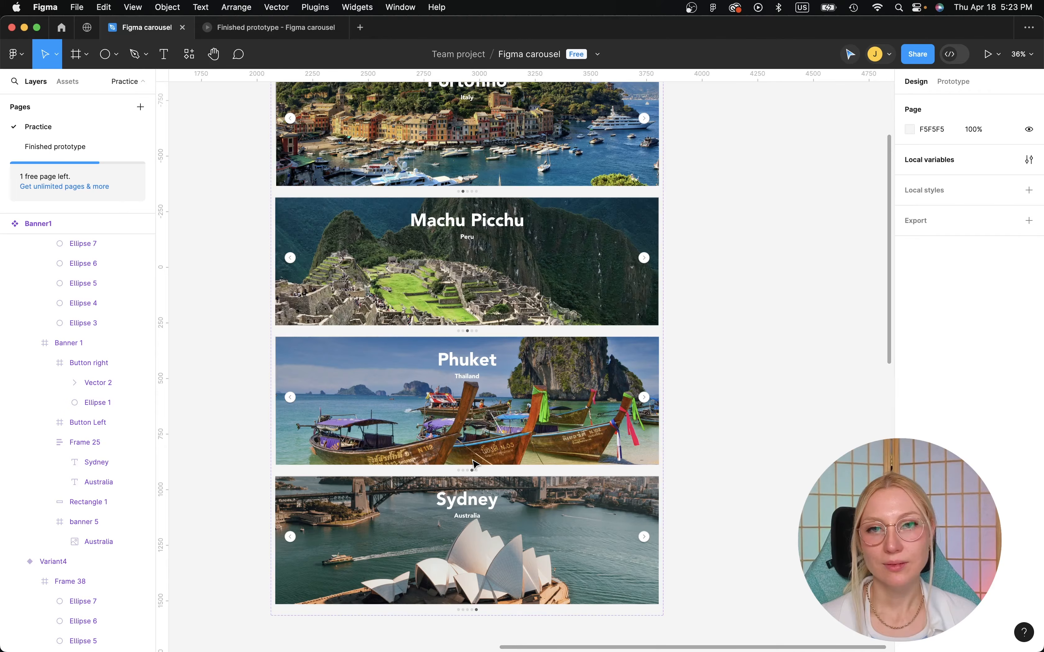
scroll(473, 462, "up", 8)
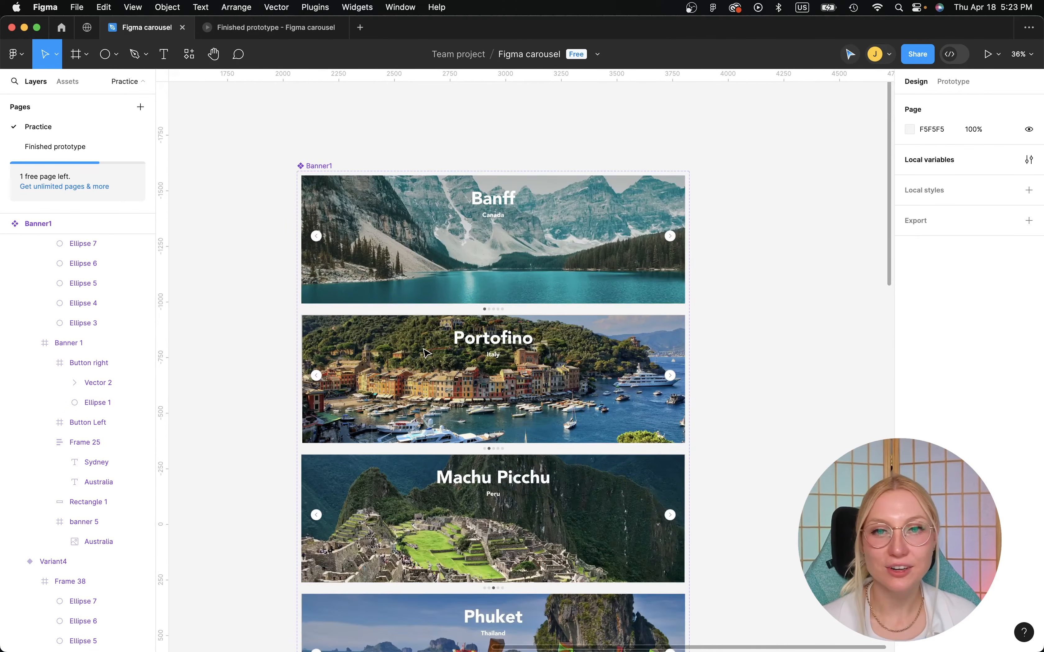
left_click(306, 256)
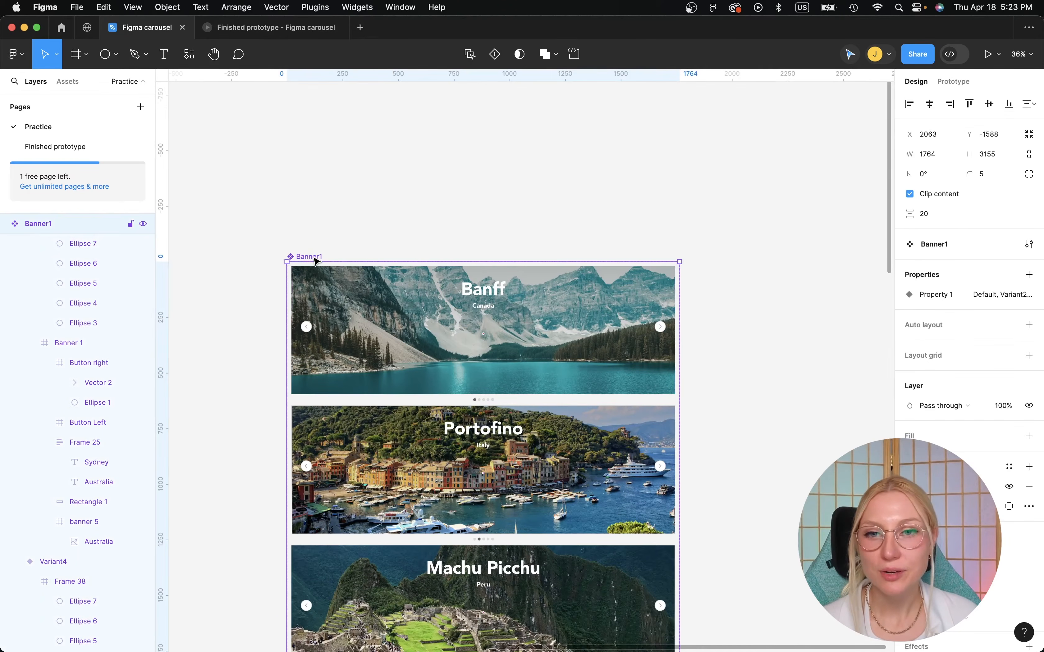
double_click(39, 224)
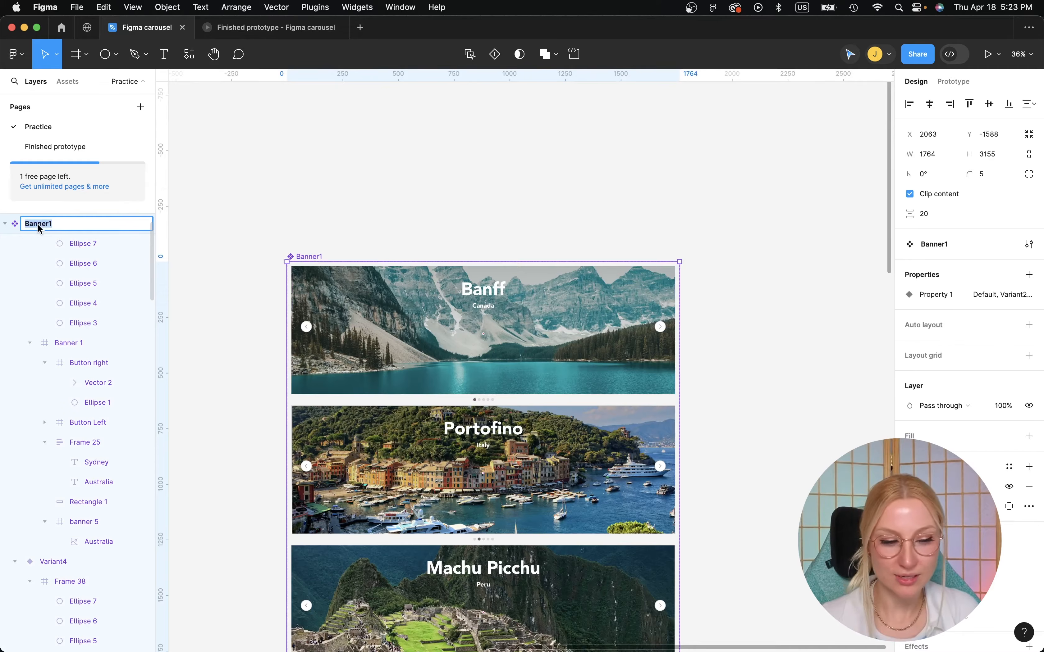
type("Carousel")
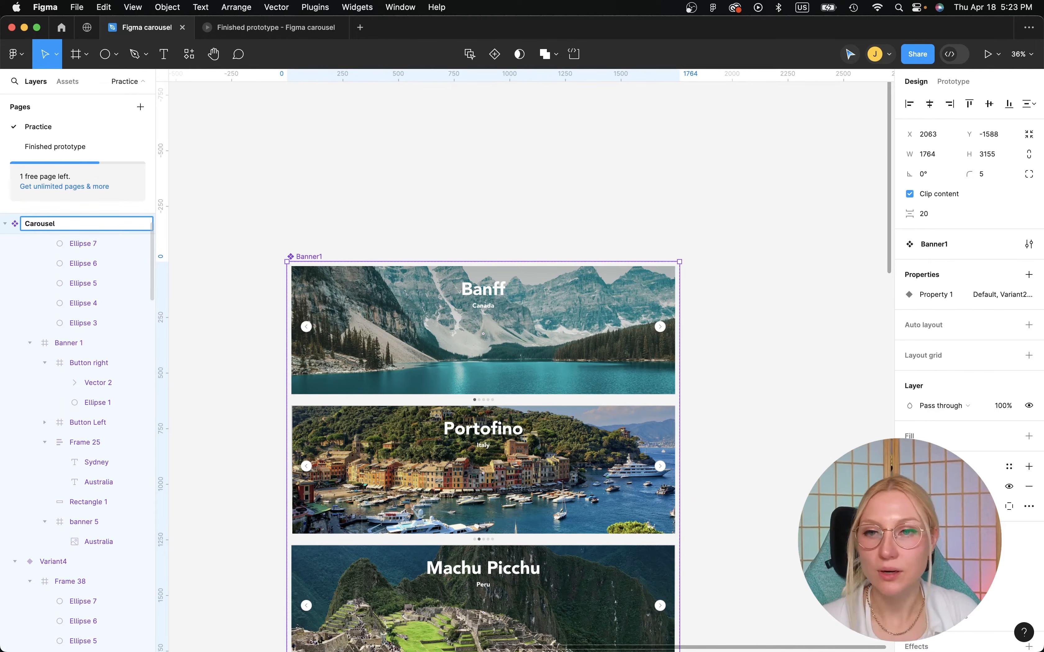
type(" large")
key("Return")
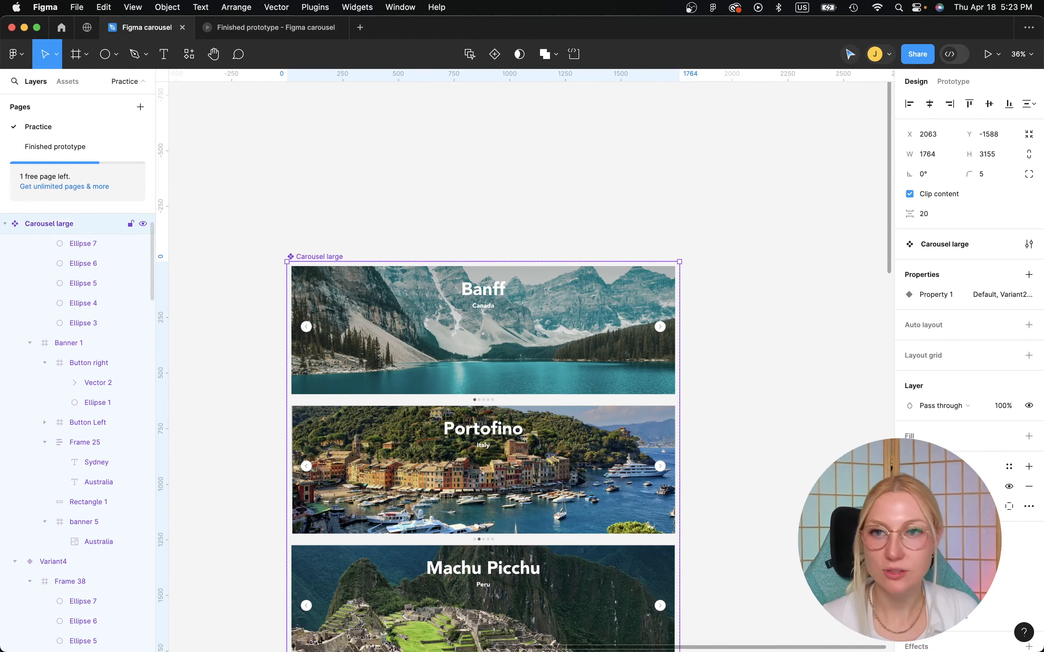
Place an instance of the Carousel large component in the Design frame directly below the header, at X 2, Y 136.
left_click(244, 149)
scroll(249, 150, "down", 2)
scroll(247, 149, "left", 10)
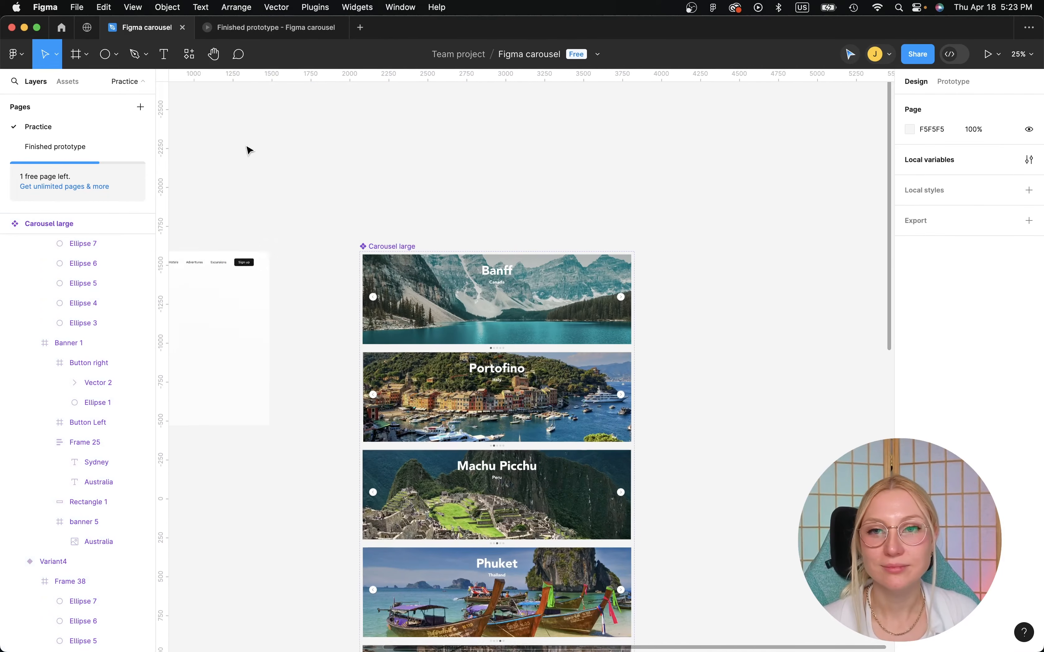
scroll(411, 233, "up", 1)
scroll(411, 233, "up", 5)
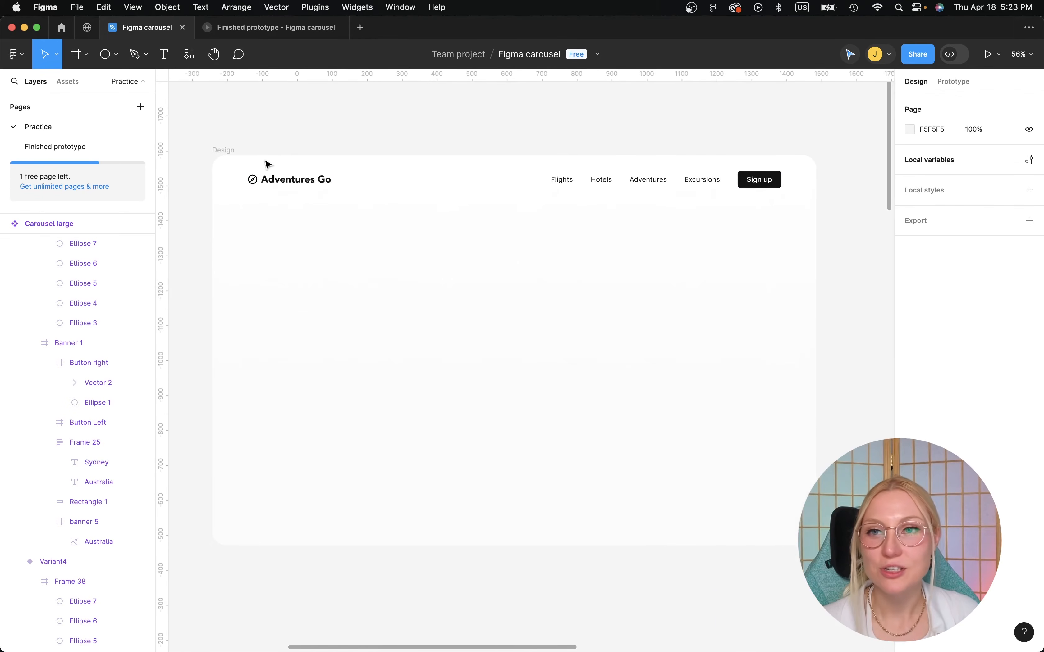
left_click(72, 84)
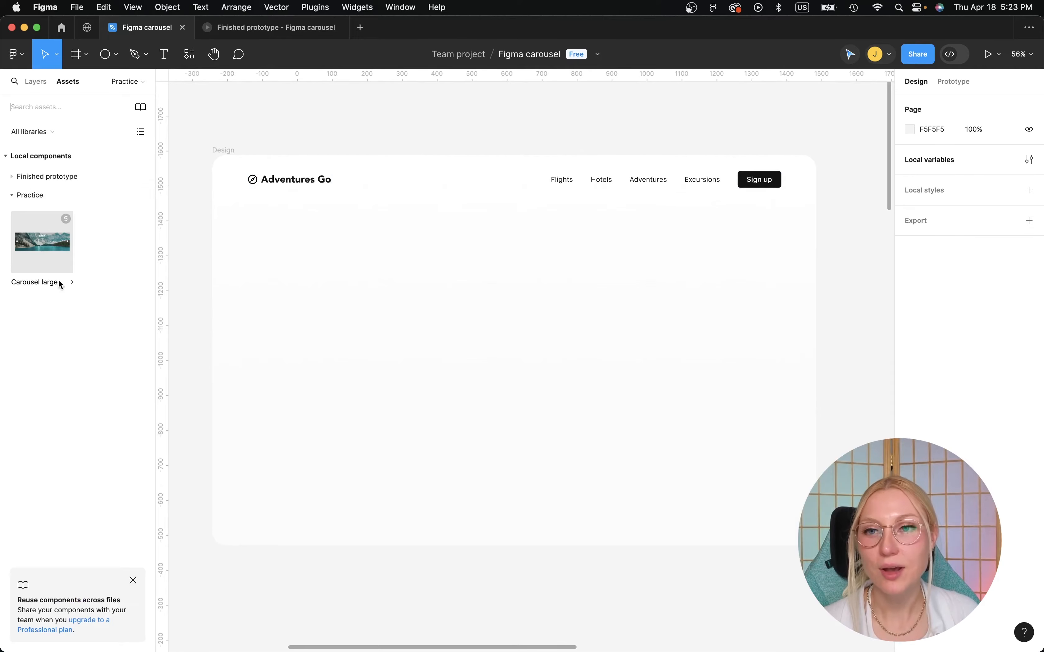
left_click_drag(34, 256, 382, 350)
left_click_drag(386, 309, 384, 292)
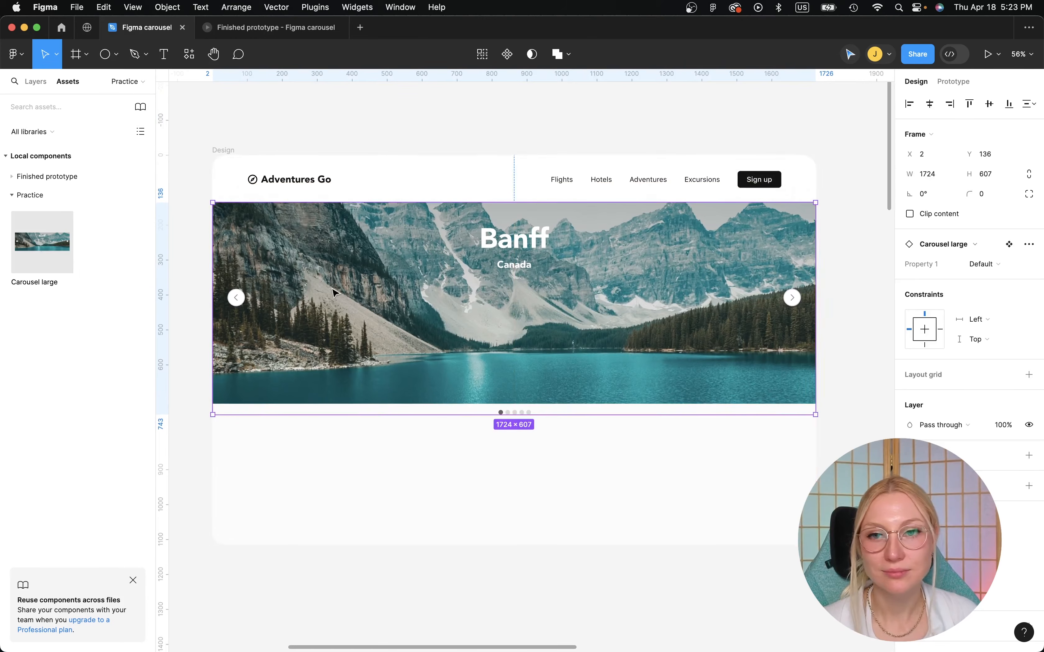
left_click(428, 144)
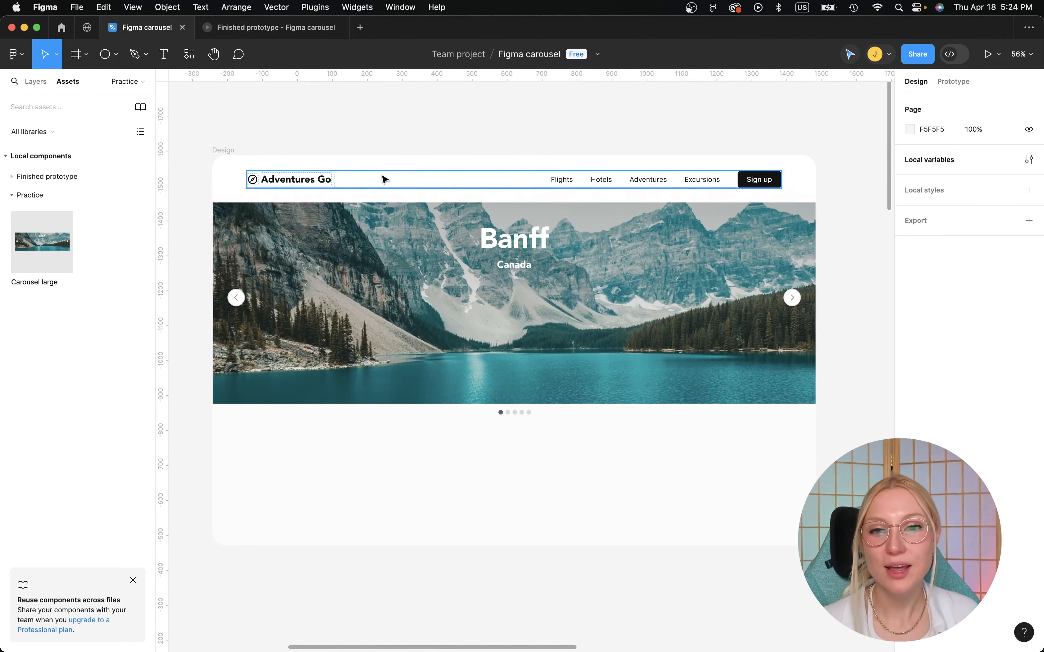
Add a prototype flow starting point to the Design frame.
left_click(221, 151)
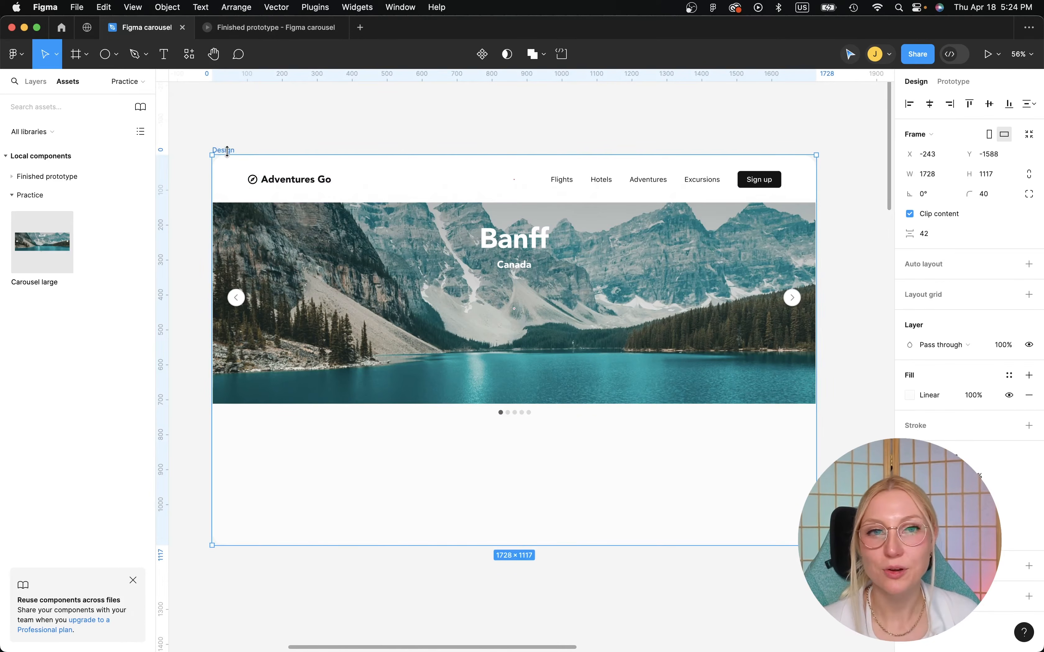
left_click(964, 82)
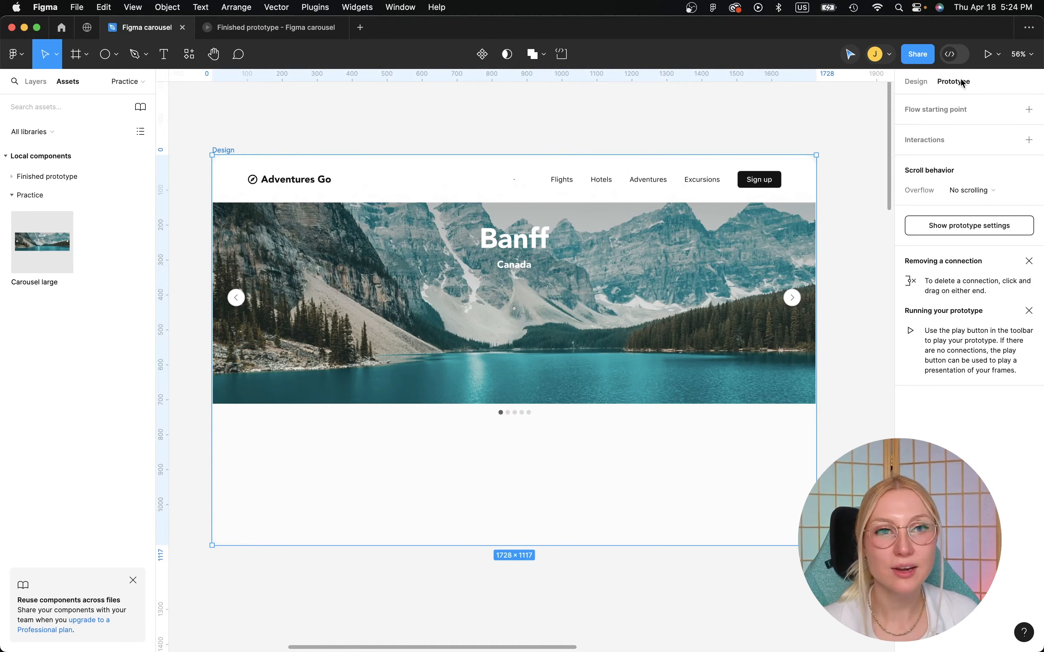
left_click(980, 114)
left_click(770, 114)
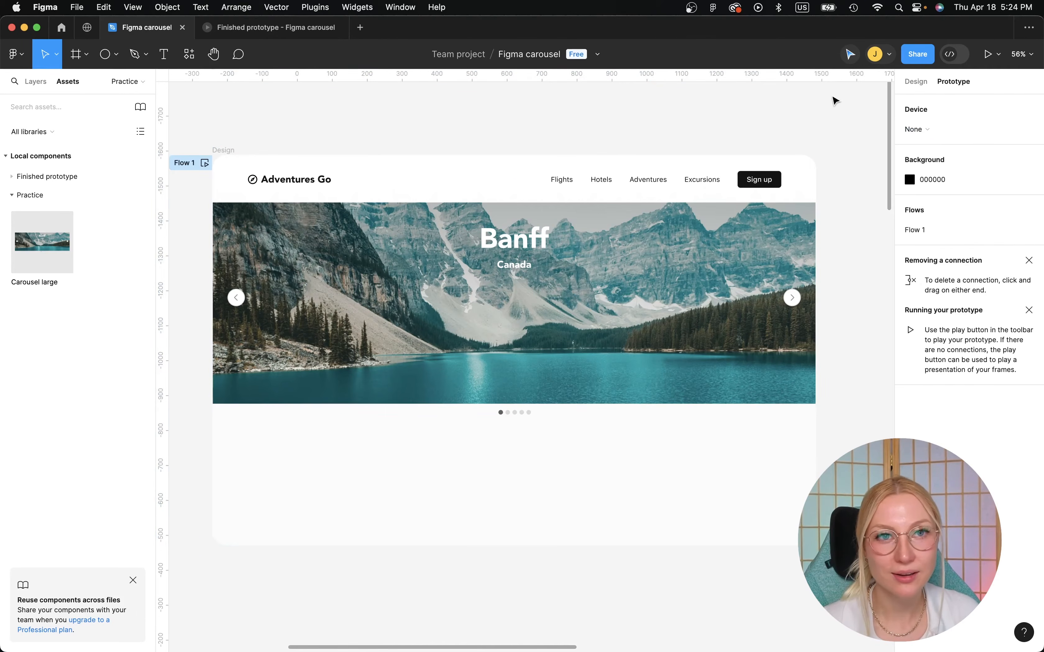
Run the prototype in presentation view and scale it to fit the screen.
left_click(988, 55)
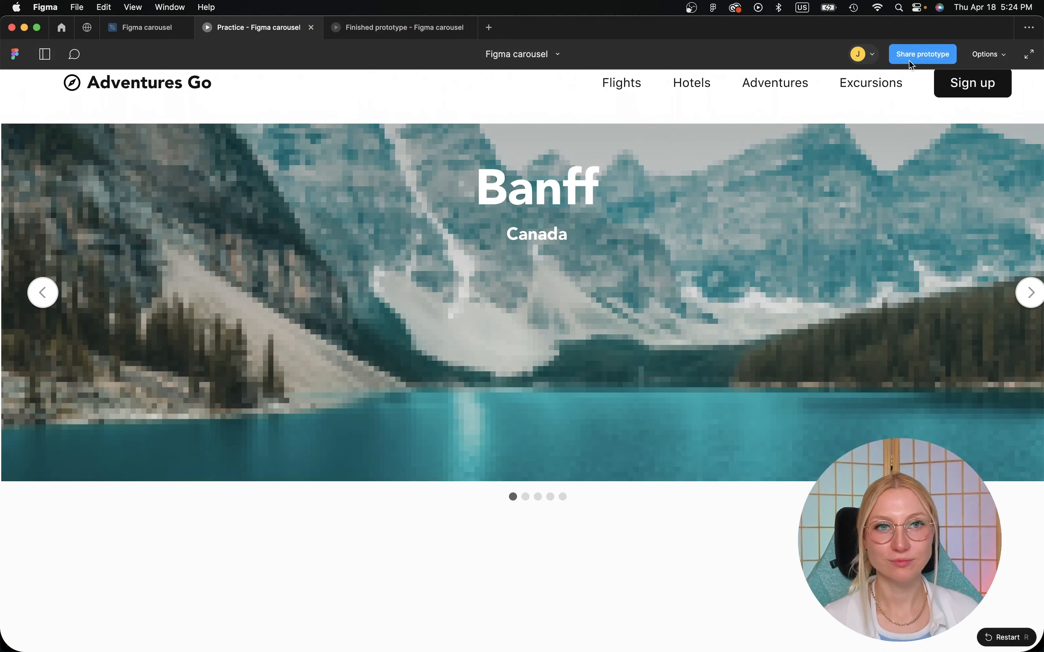
left_click(985, 57)
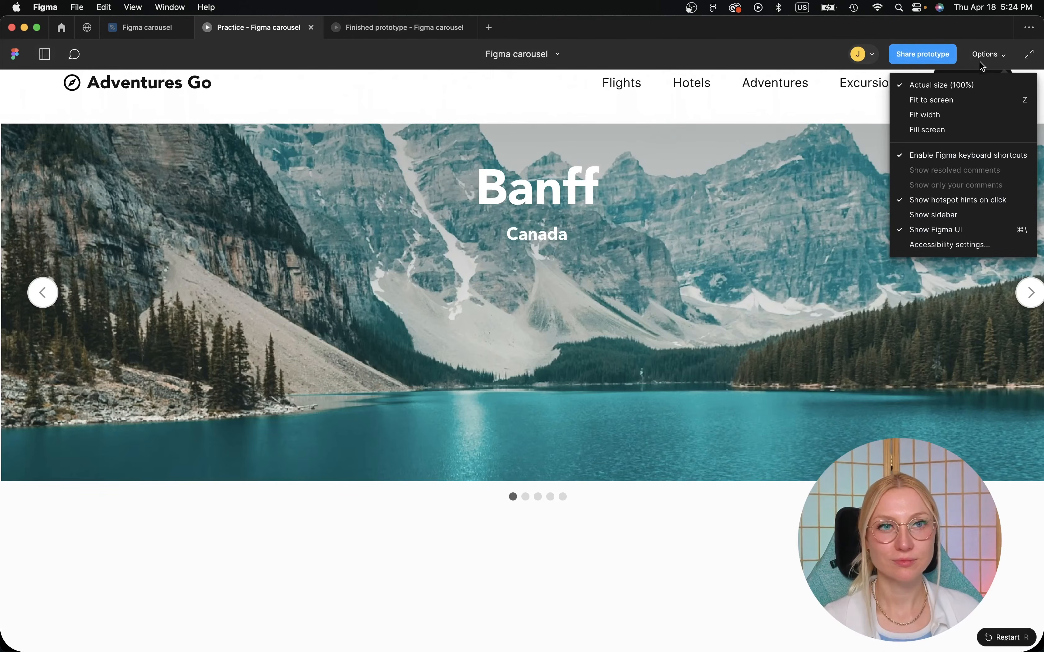
left_click(965, 98)
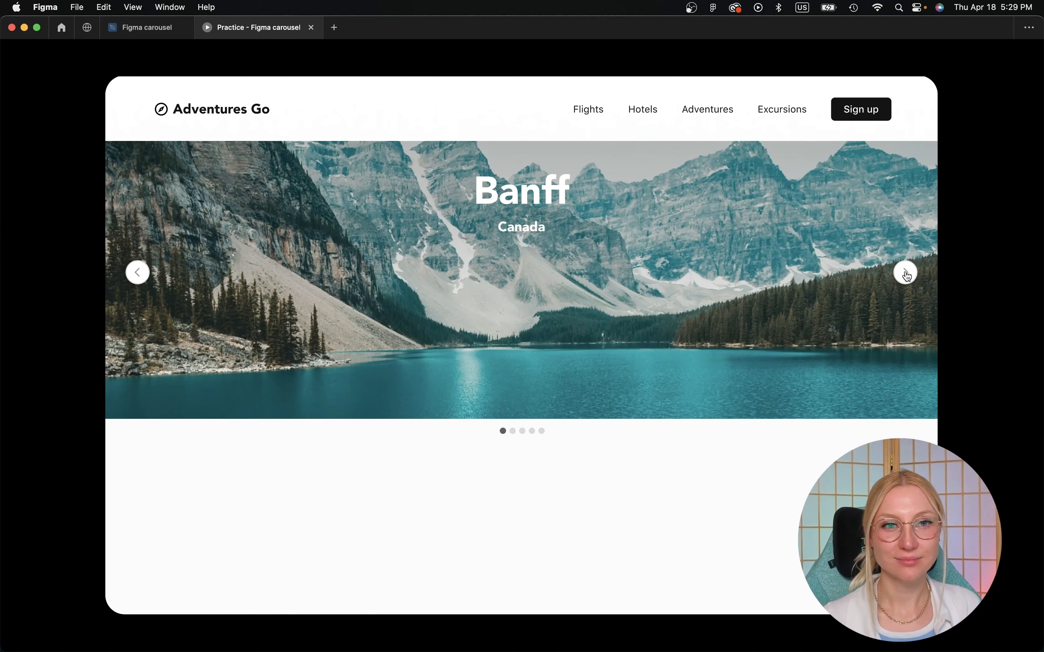
Test the hero carousel by advancing forward from Banff through the other banners until it wraps around to Banff.
left_click(905, 273)
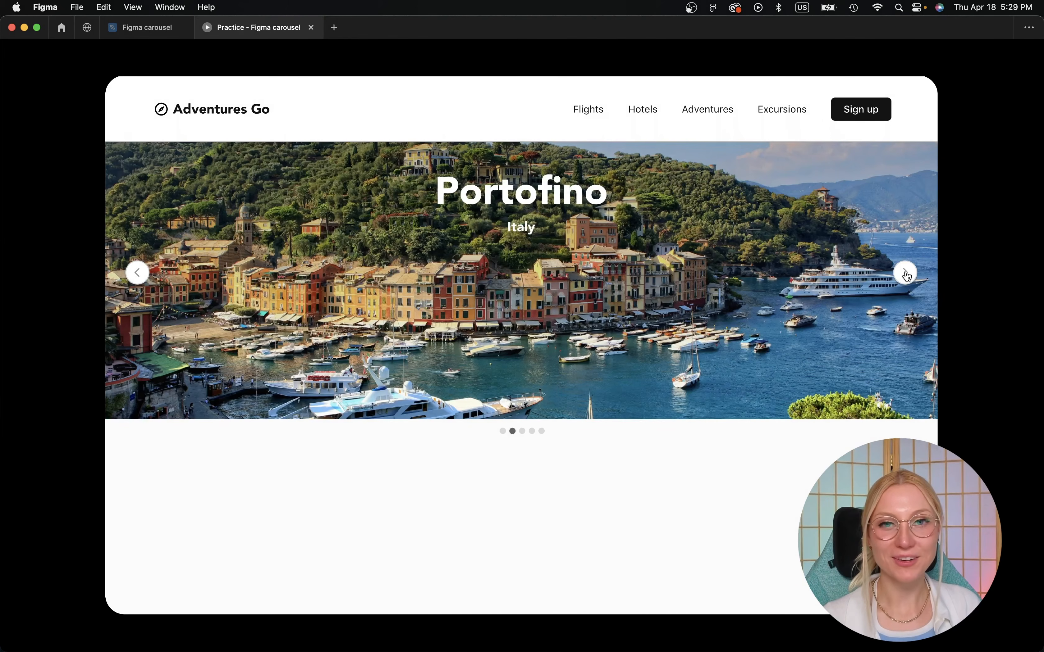
left_click(905, 273)
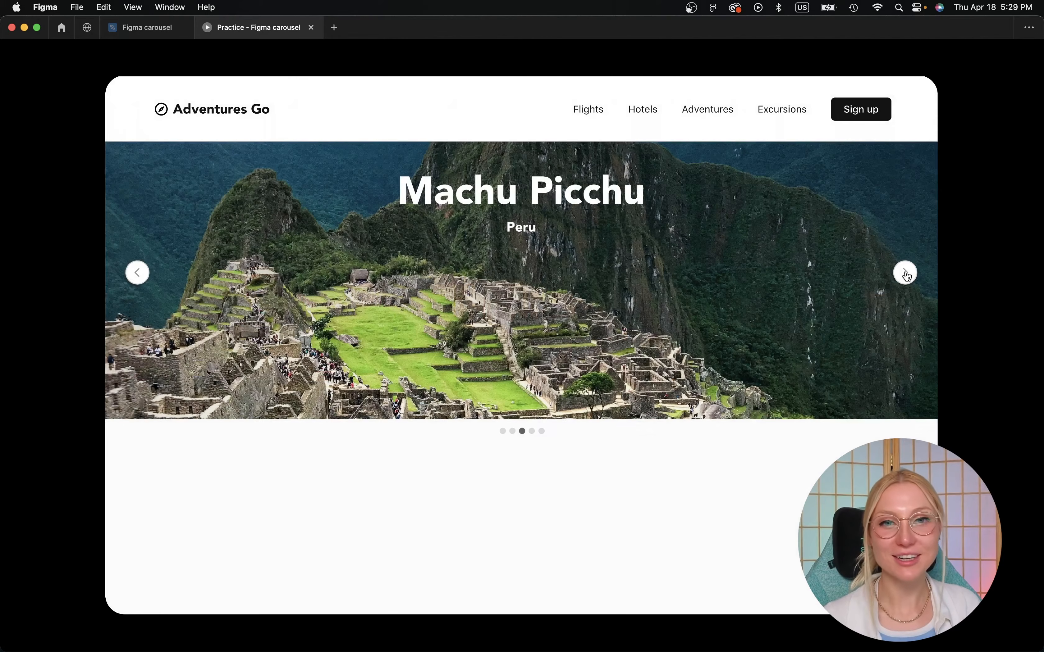
left_click(905, 273)
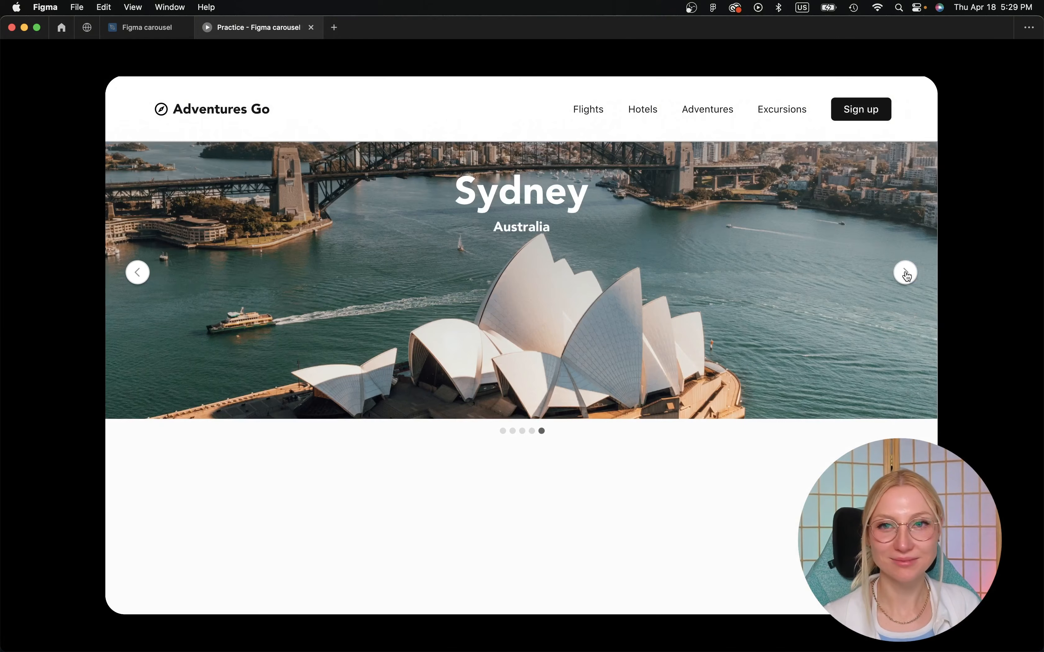
left_click(906, 273)
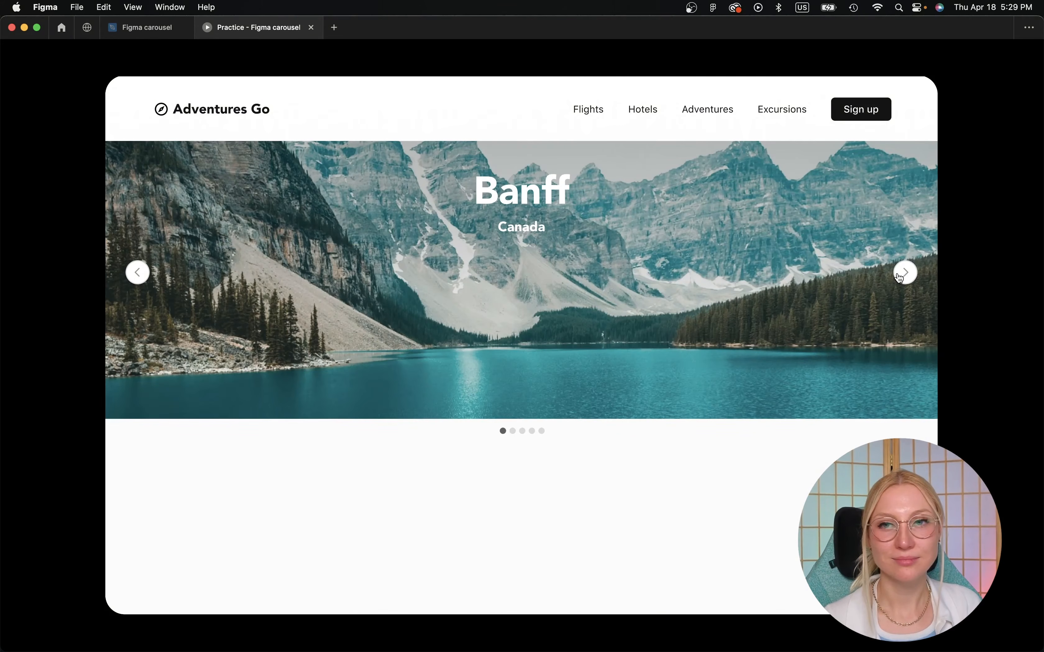
Return to the design file and move the Carousel large component set far right of the Design frame, to about X 6521, Y -1498.
left_click(134, 31)
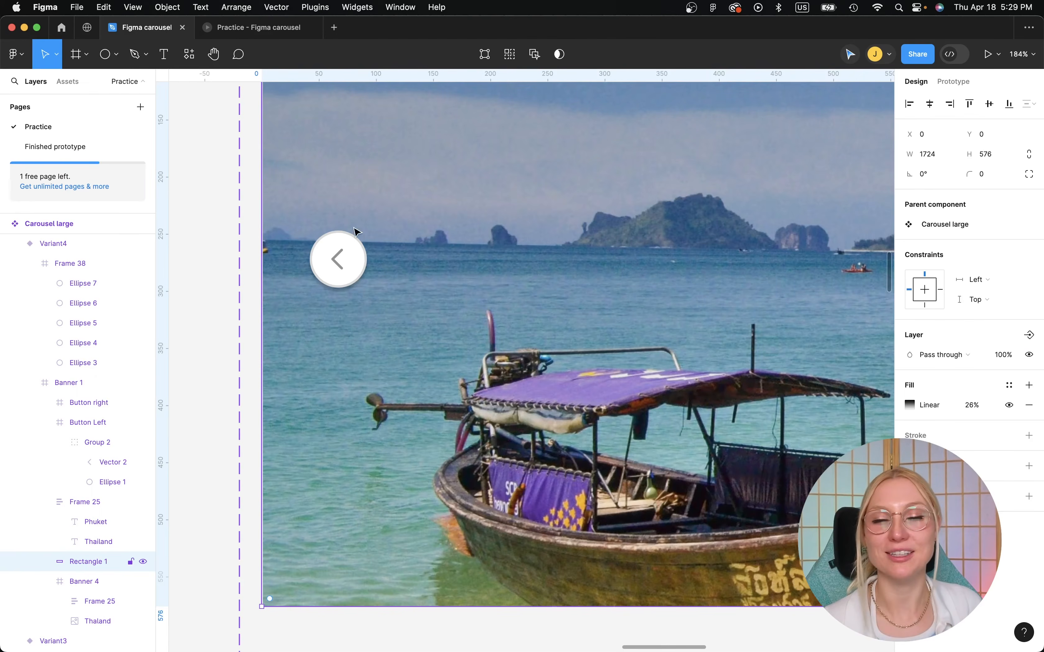
key("shift+1")
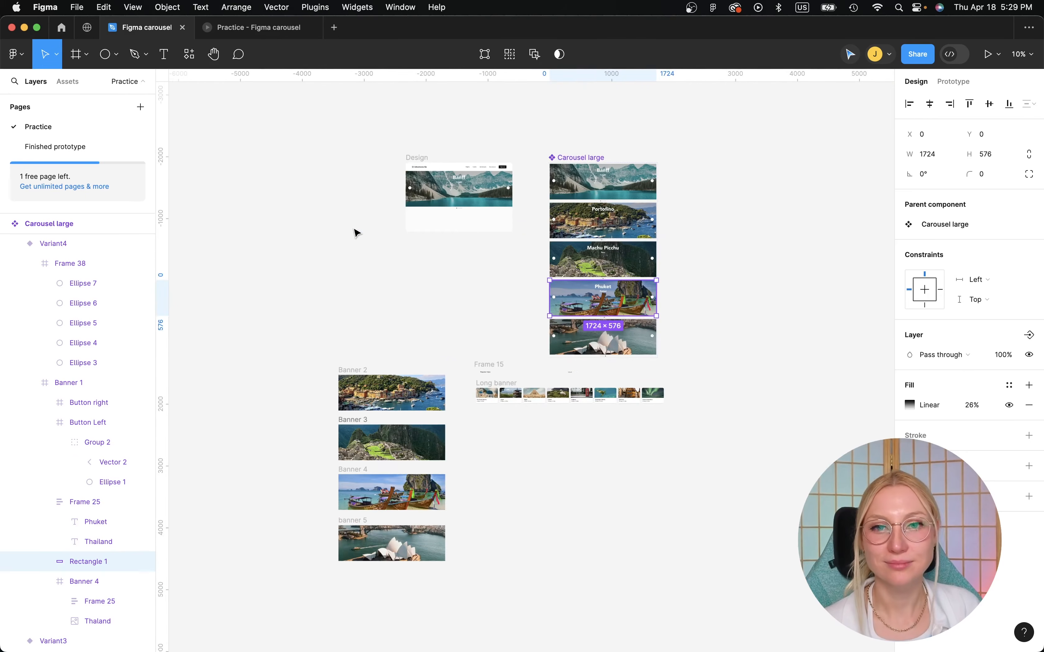
left_click(356, 233)
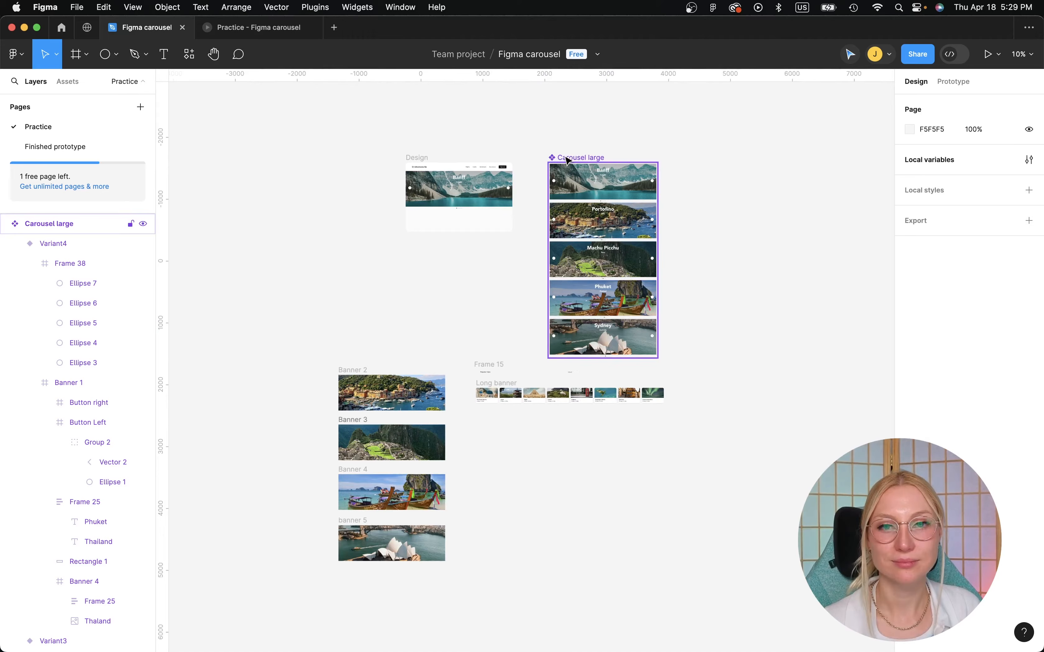
left_click_drag(567, 161, 853, 168)
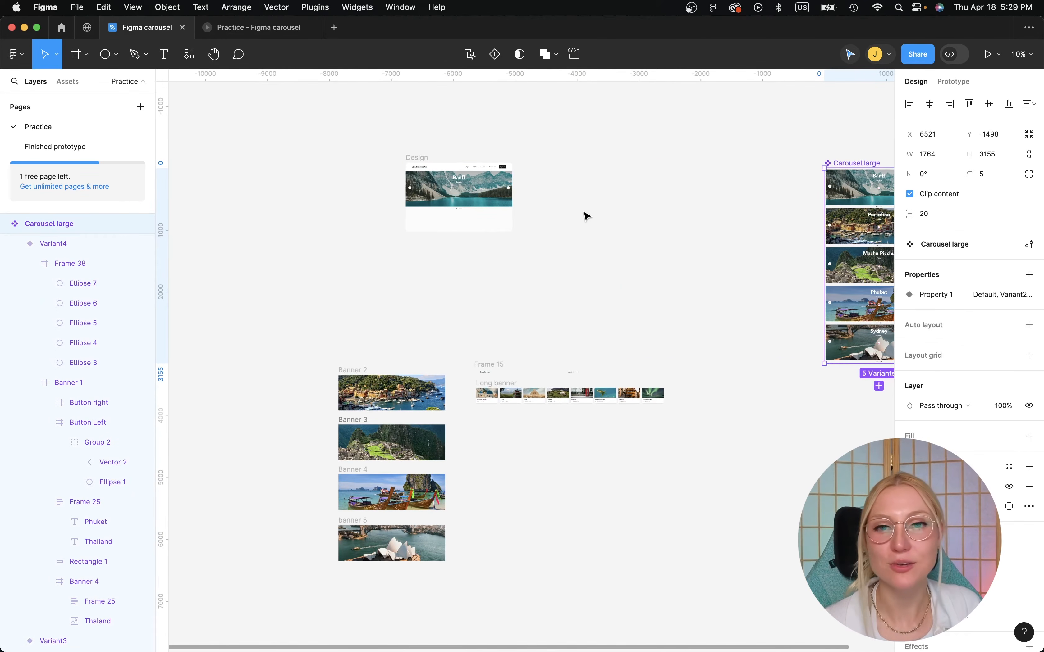
Move the Popular trips header (Frame 15) and the Long banner together up beside the right edge of the Design frame.
left_click(580, 218)
left_click_drag(460, 343, 725, 464)
left_click_drag(505, 401, 566, 204)
scroll(565, 203, "up", 3)
scroll(510, 198, "up", 5)
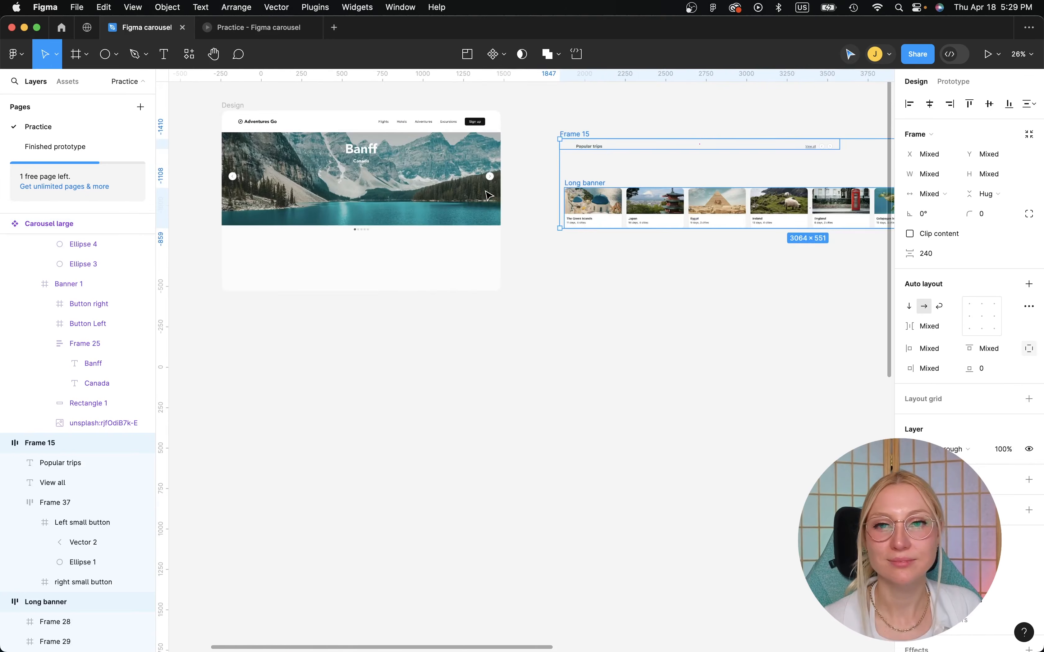
left_click(606, 136)
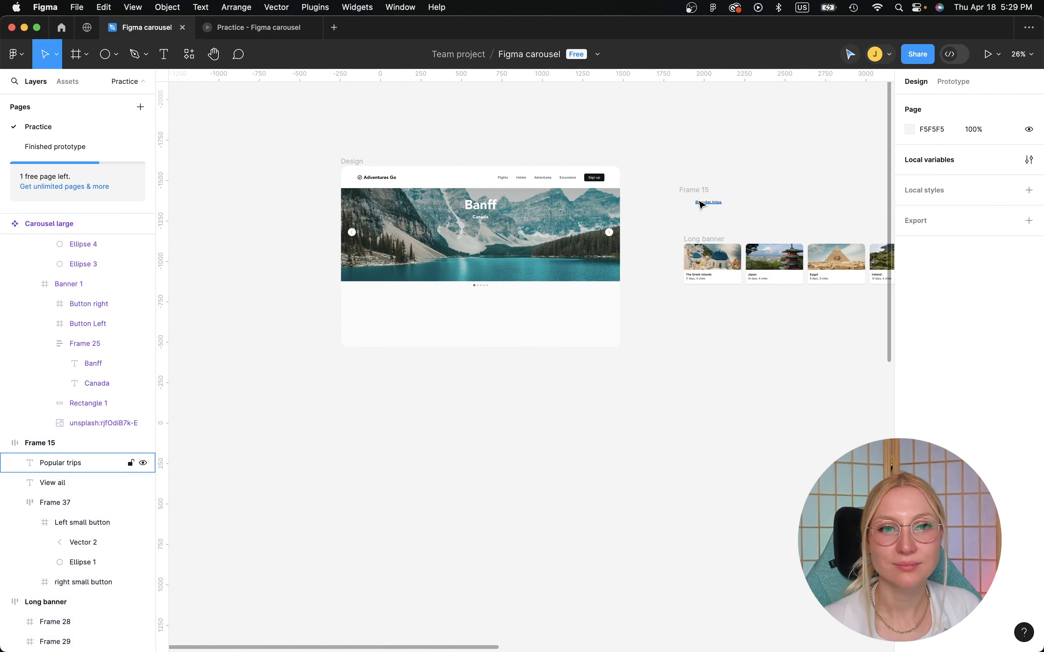
Place the Popular trips header inside the Design frame below the hero carousel, at about X -4, Y 774.
scroll(683, 176, "up", 4)
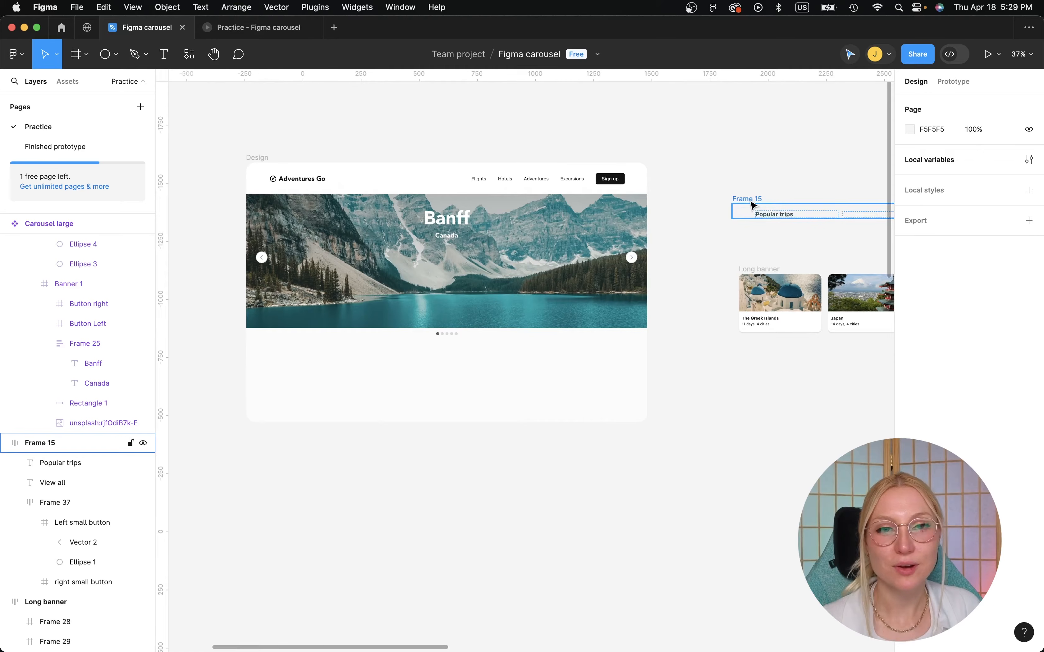
left_click_drag(751, 205, 271, 352)
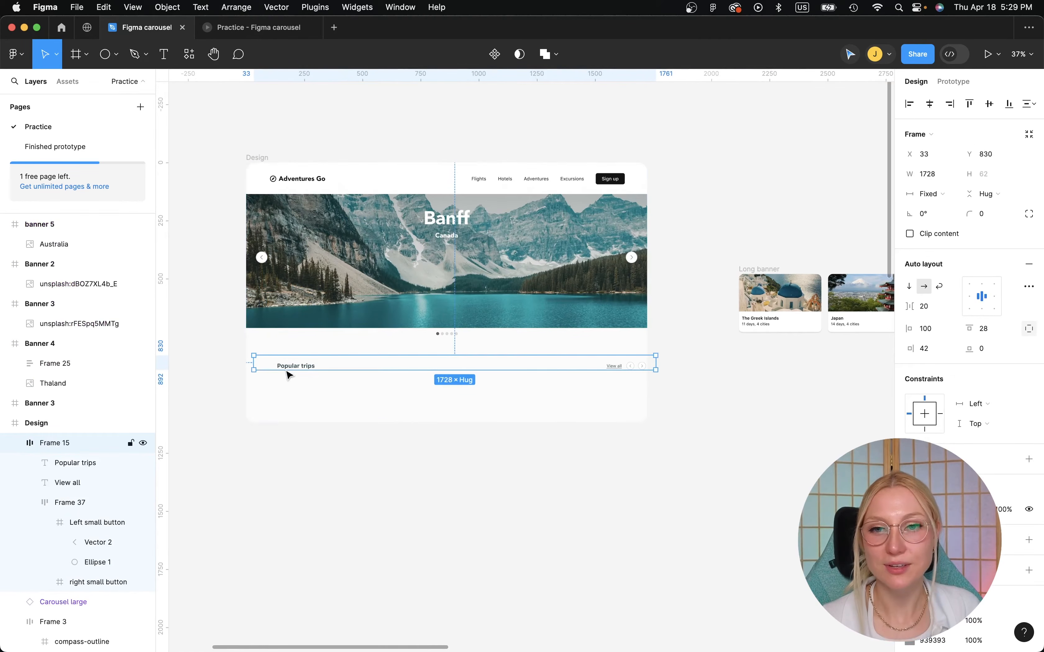
scroll(285, 365, "up", 3)
left_click_drag(289, 354, 289, 344)
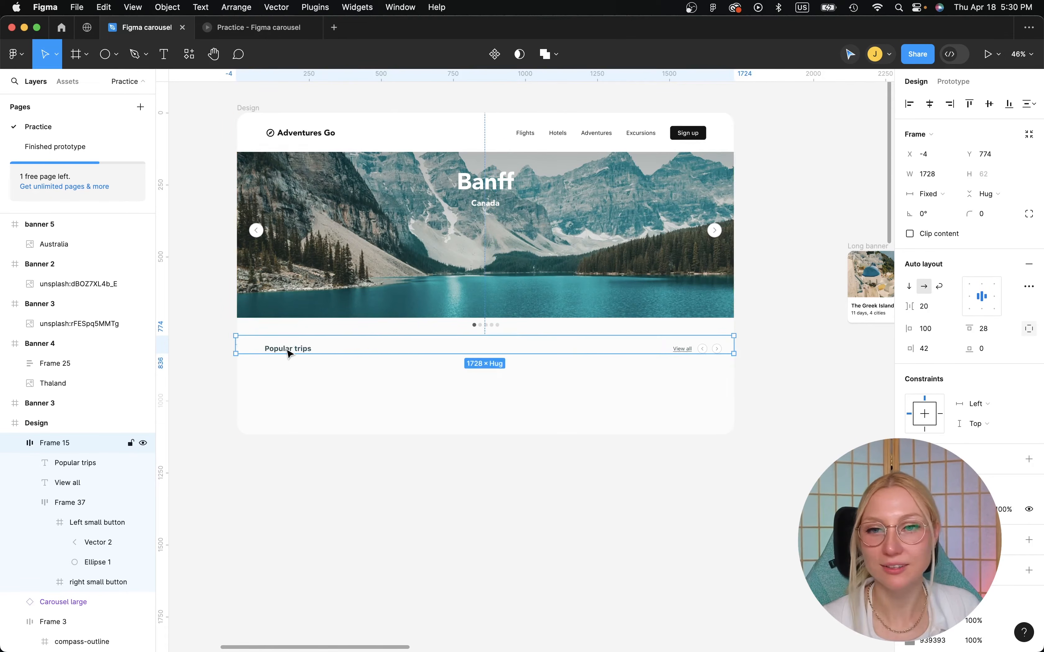
left_click(329, 375)
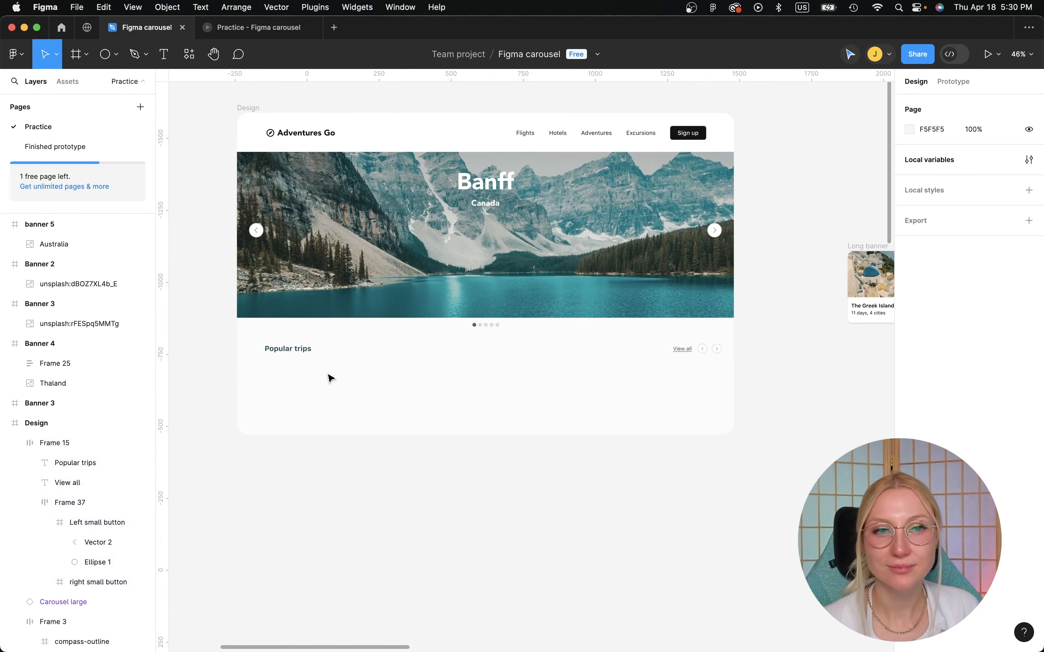
Move the Long banner of trip cards into the Design frame under the Popular trips header, at about X 70, Y 867.
scroll(737, 230, "down", 2)
scroll(736, 230, "right", 10)
scroll(737, 231, "down", 2)
left_click(299, 256)
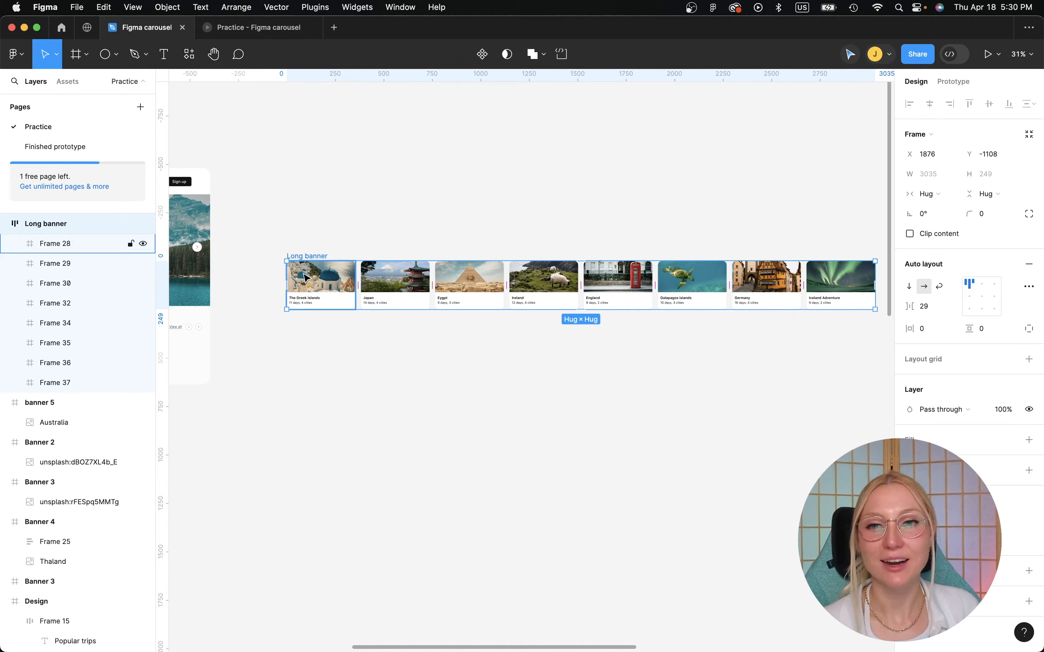
scroll(423, 259, "left", 10)
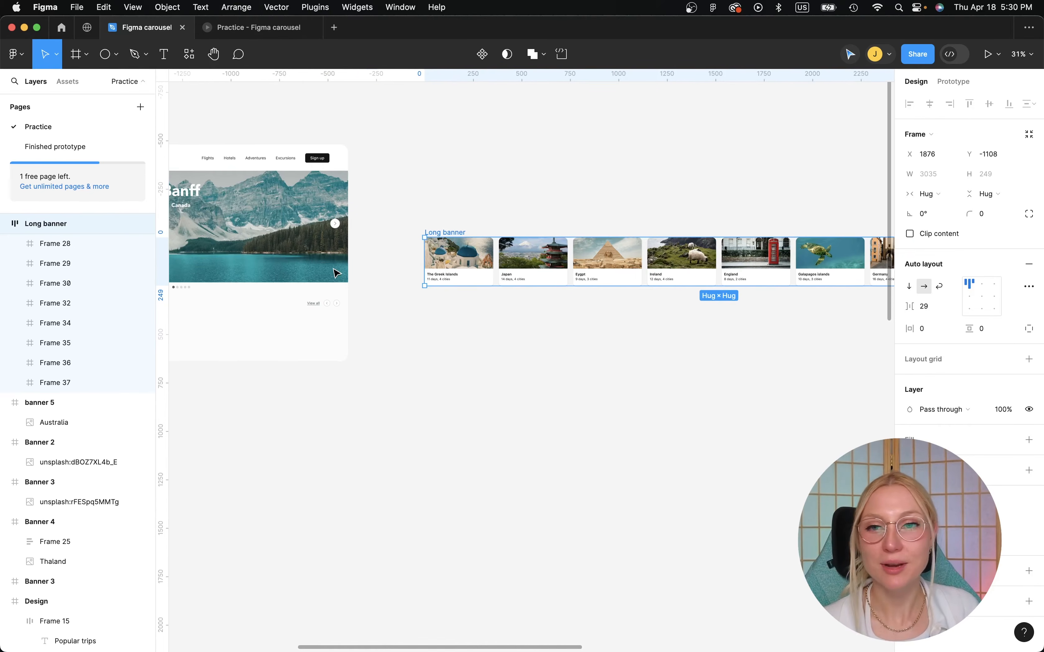
left_click_drag(686, 208, 289, 283)
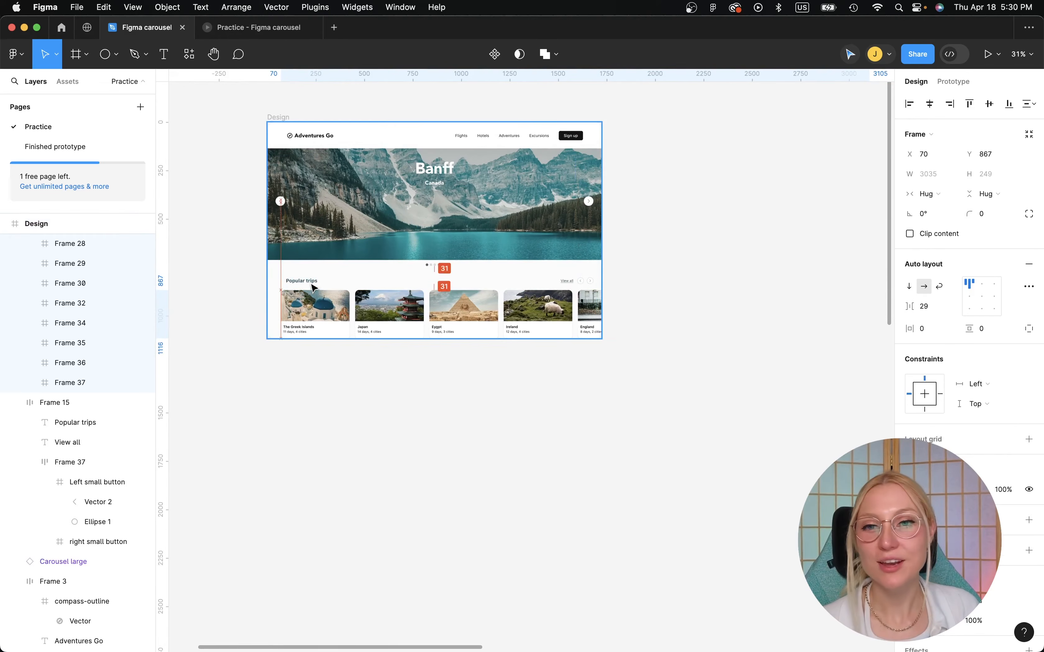
scroll(289, 283, "up", 5)
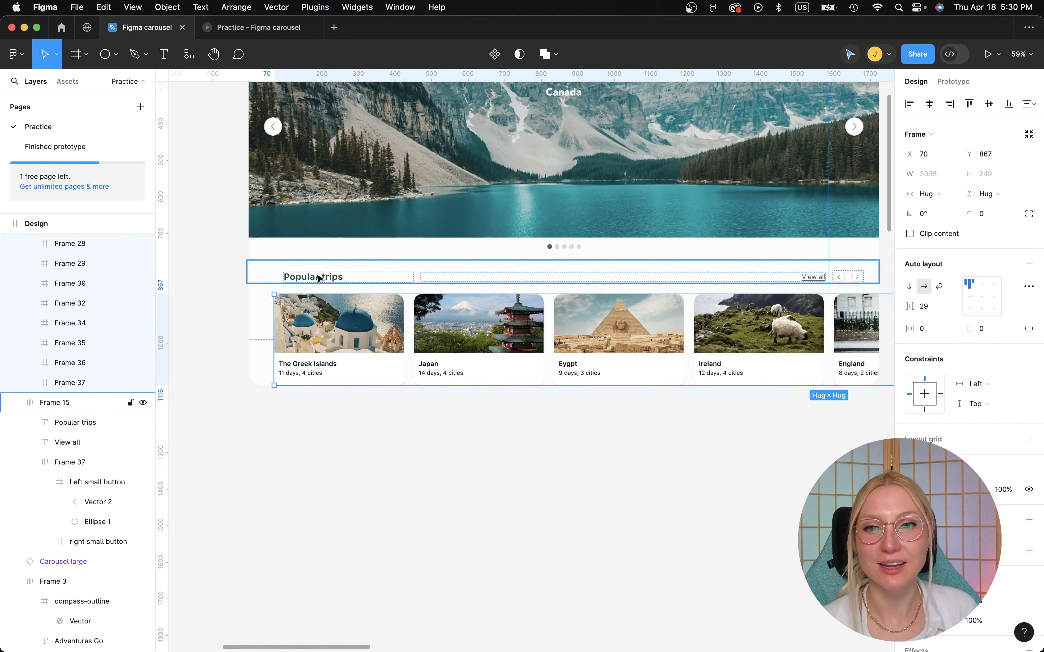
Align the Popular trips header to X 0, Y 743 and the Long banner below it to X 98, Y 816.
left_click(318, 278)
left_click_drag(318, 271, 319, 270)
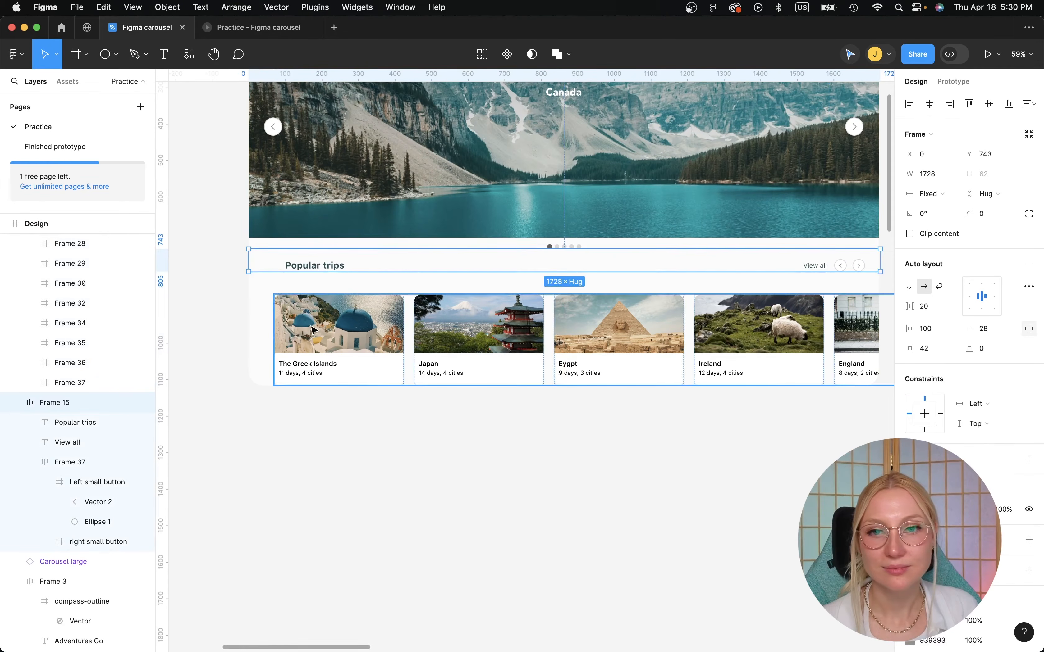
left_click(313, 315)
mouse_move(311, 311)
left_mouse_down()
mouse_move(322, 308)
mouse_move(318, 316)
left_mouse_up()
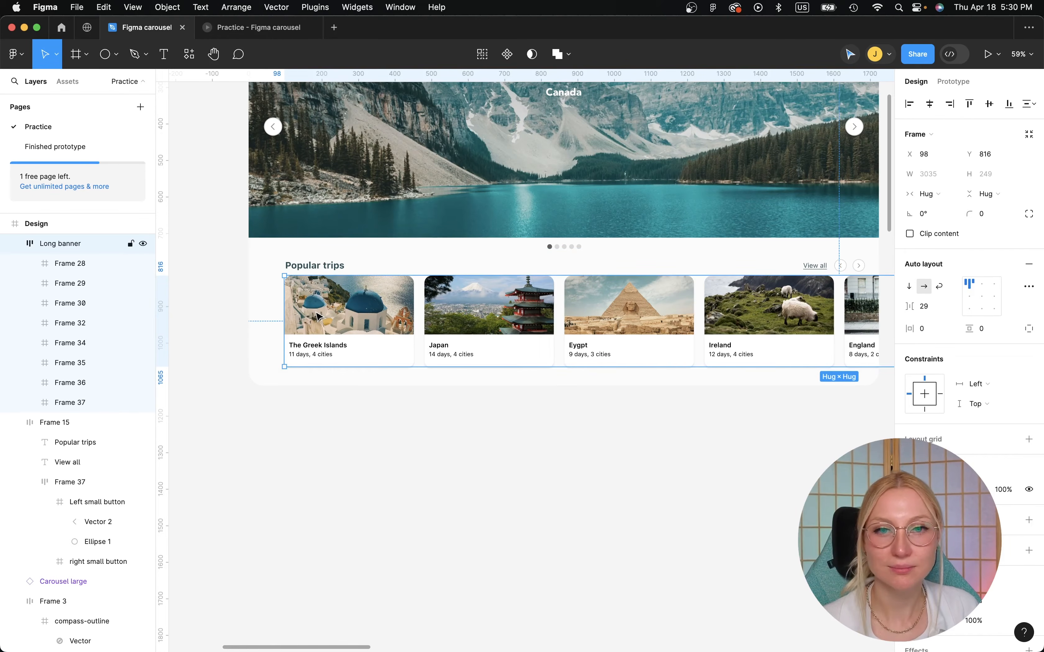
left_click(312, 390)
scroll(312, 391, "right", 3)
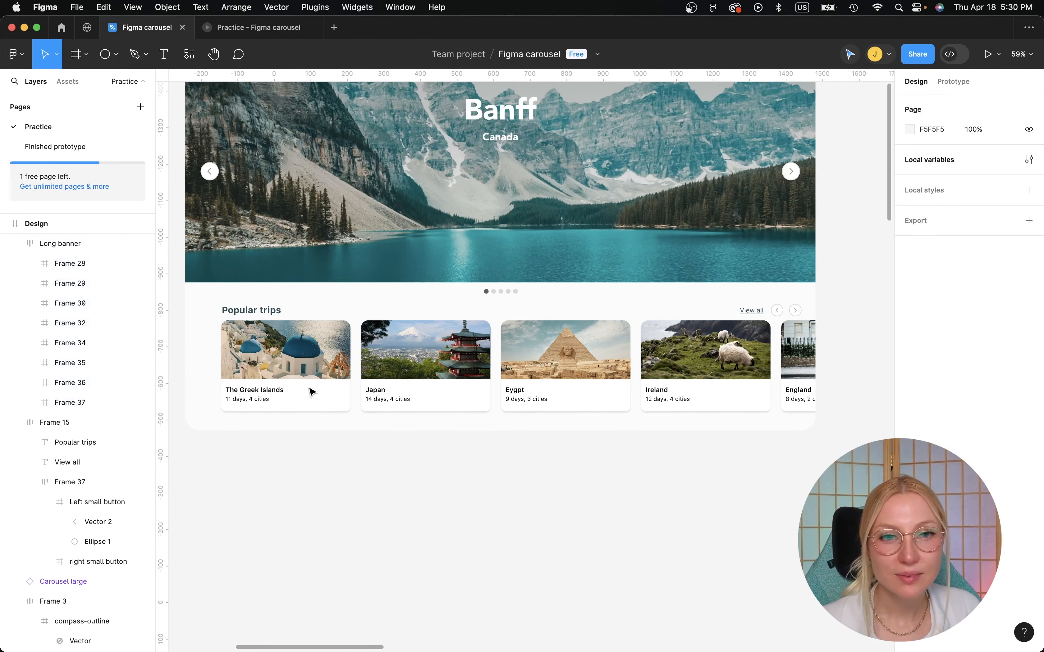
Wrap the Long banner and the Popular trips header together in a new frame.
scroll(312, 390, "up", 5)
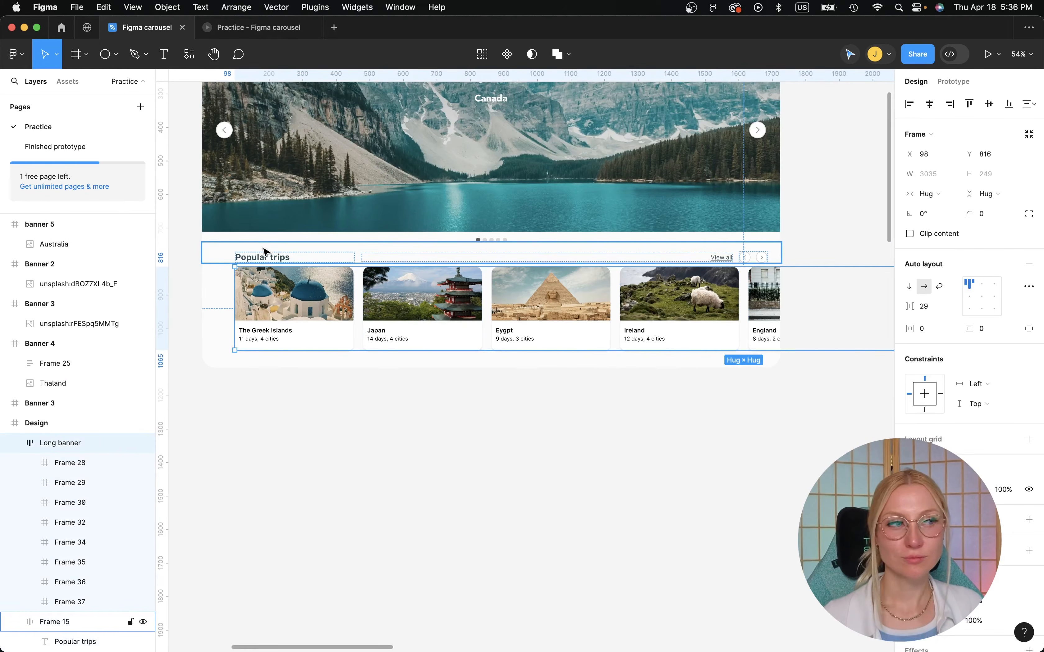
key("alt+super+g")
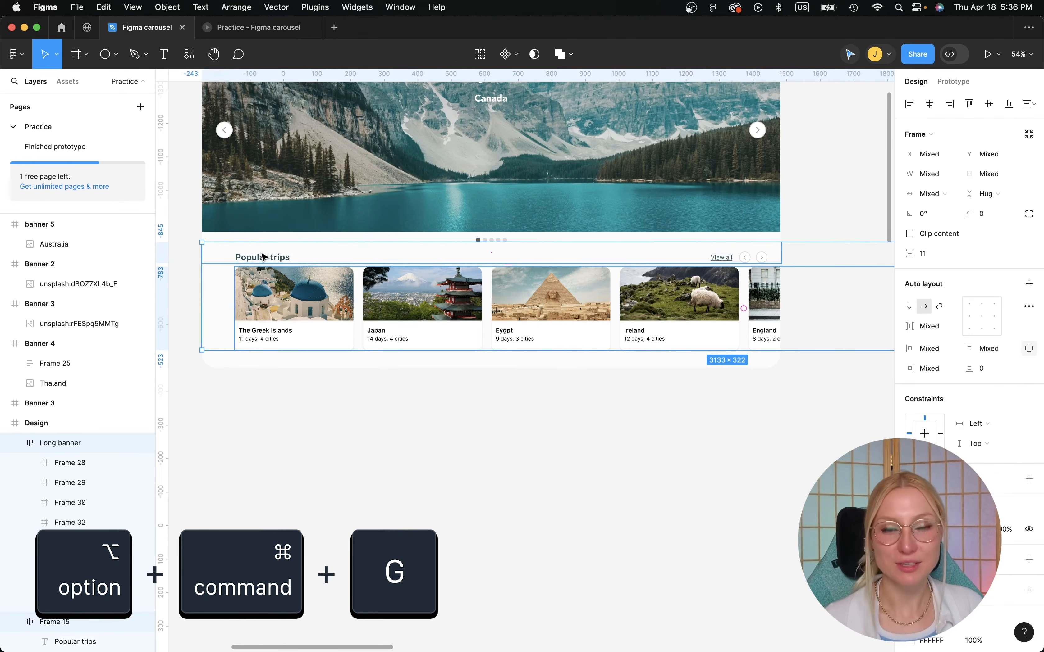
key("alt+super")
key("alt+super+g")
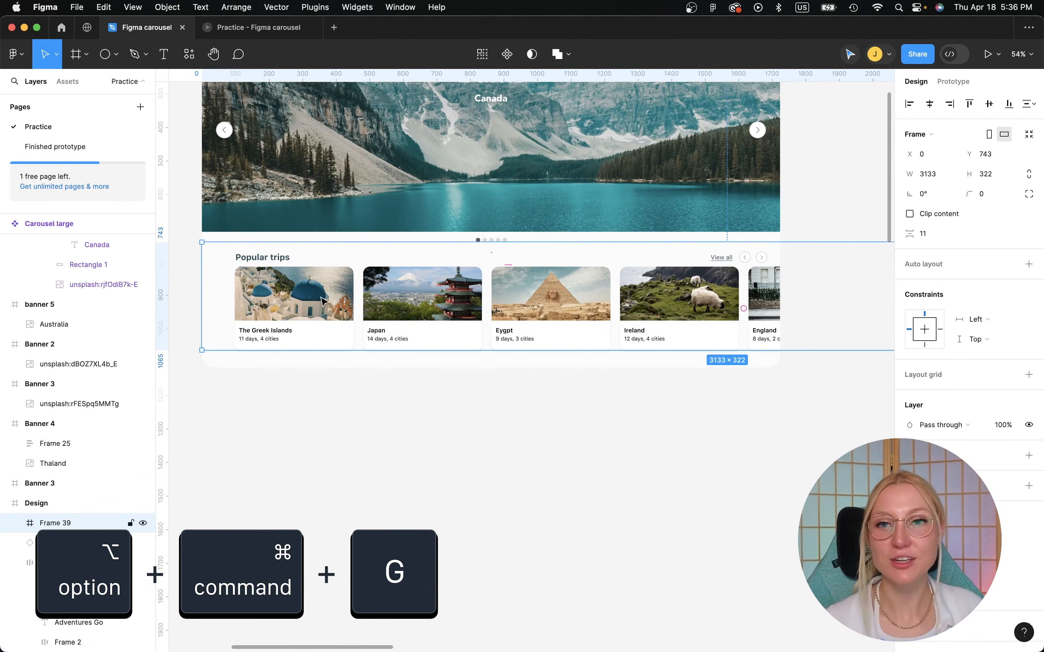
Narrow the new frame to about 1724 wide, reaching the Design frame's right edge, and enable Clip content.
scroll(358, 299, "down", 2)
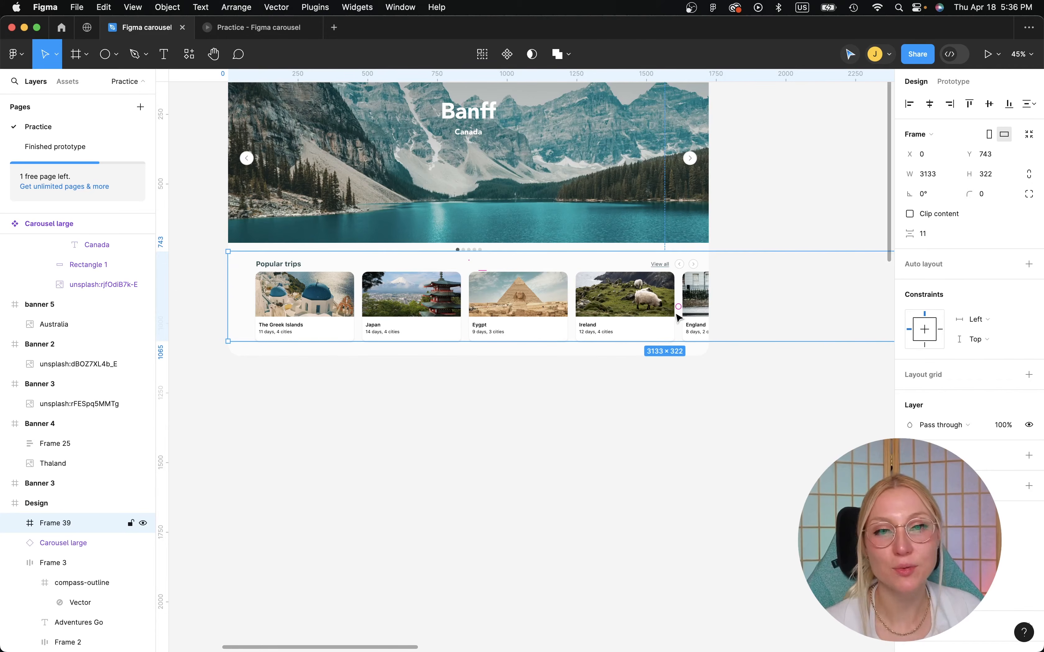
scroll(712, 301, "down", 3)
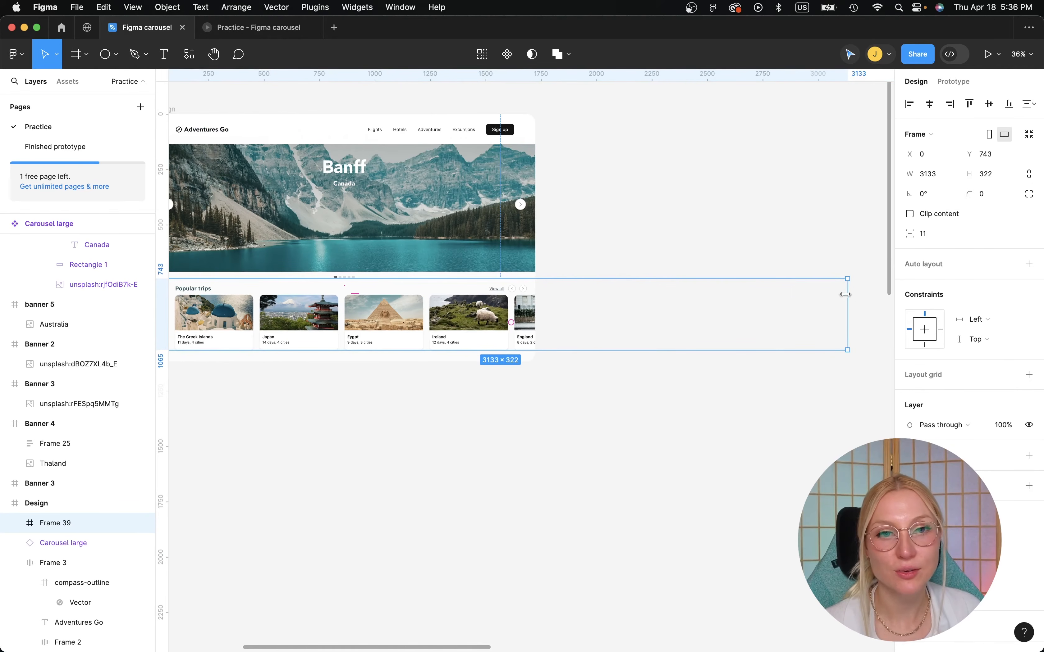
left_click_drag(840, 301, 515, 303)
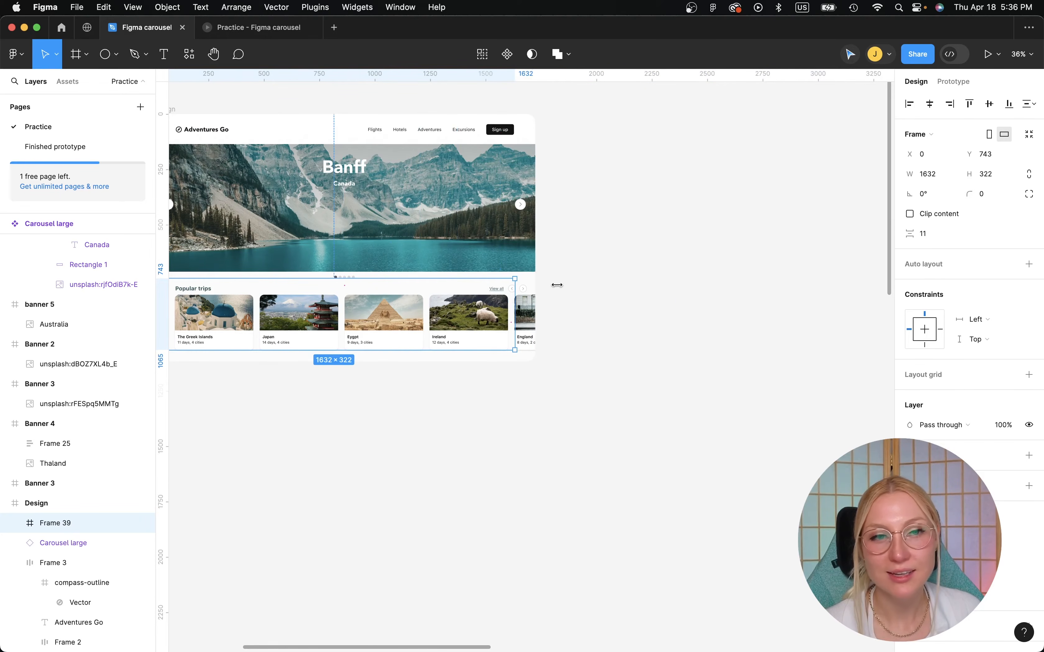
left_click(910, 214)
scroll(409, 379, "up", 5)
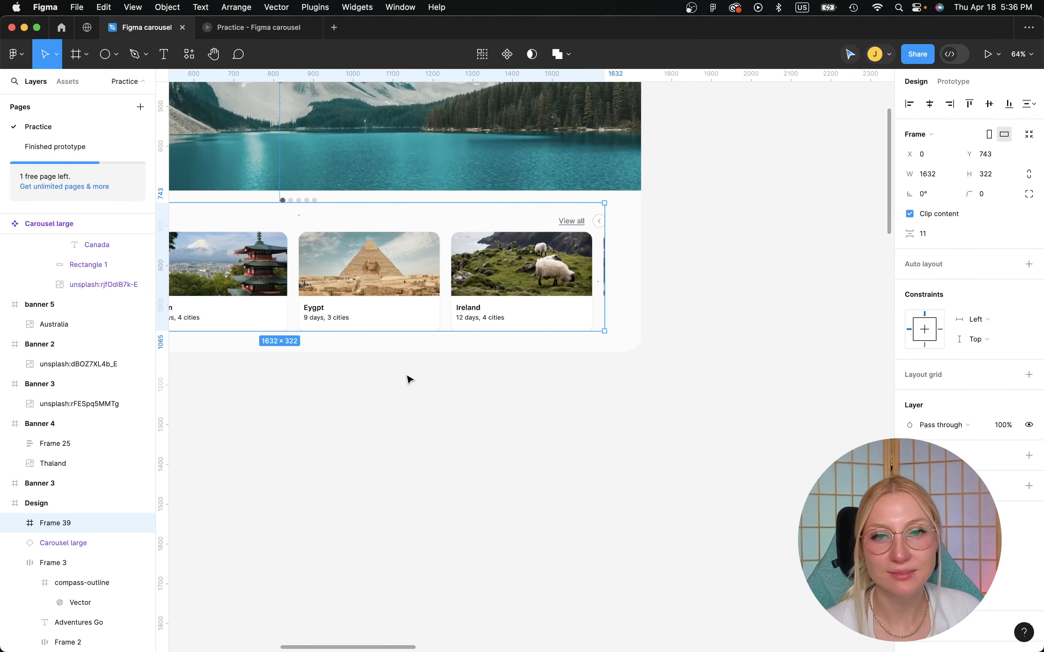
left_click_drag(601, 278, 600, 278)
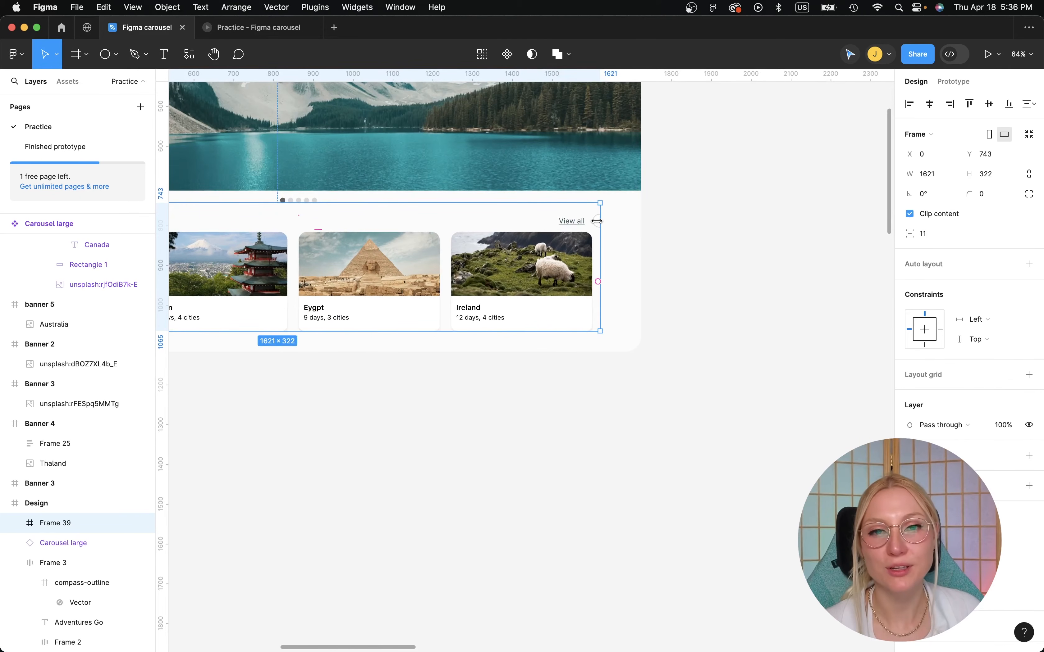
scroll(516, 218, "left", 6)
scroll(516, 219, "up", 3)
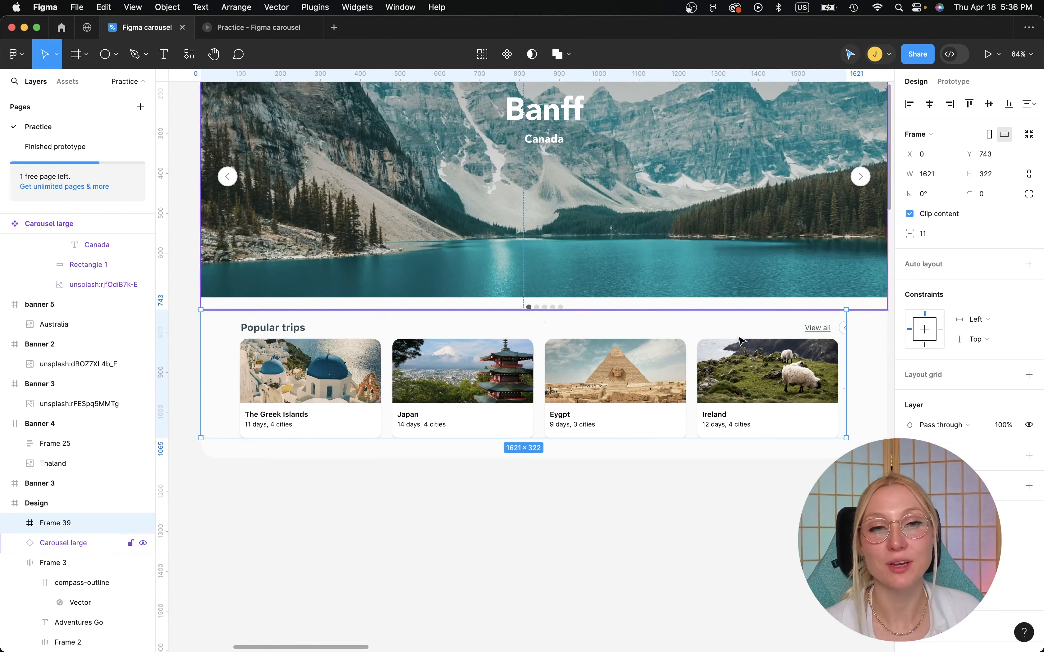
scroll(857, 352, "right", 5)
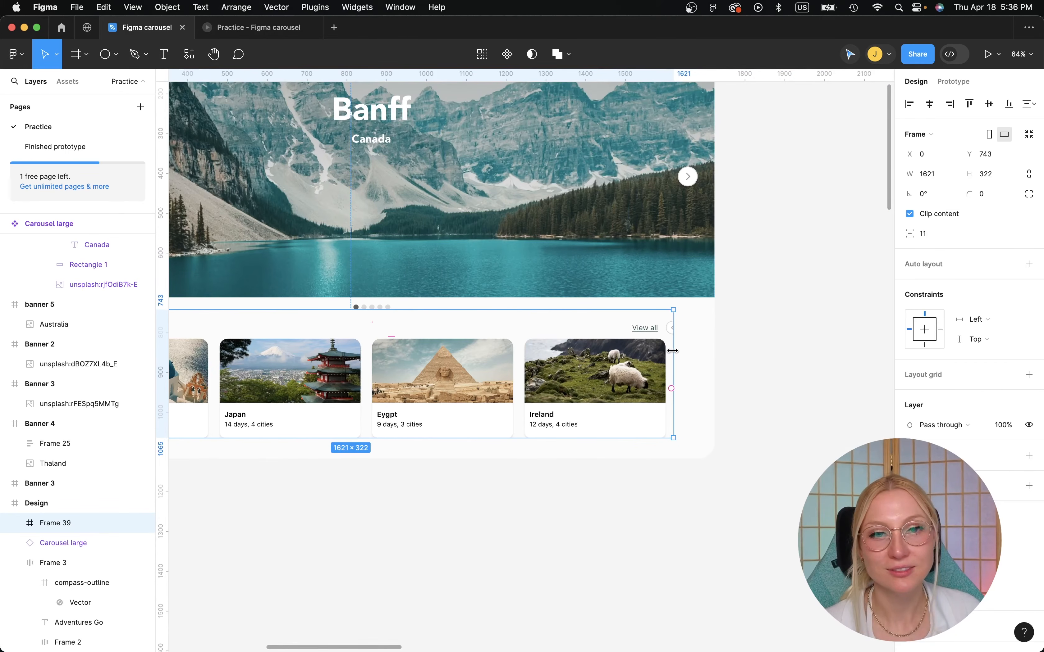
left_click_drag(672, 350, 714, 349)
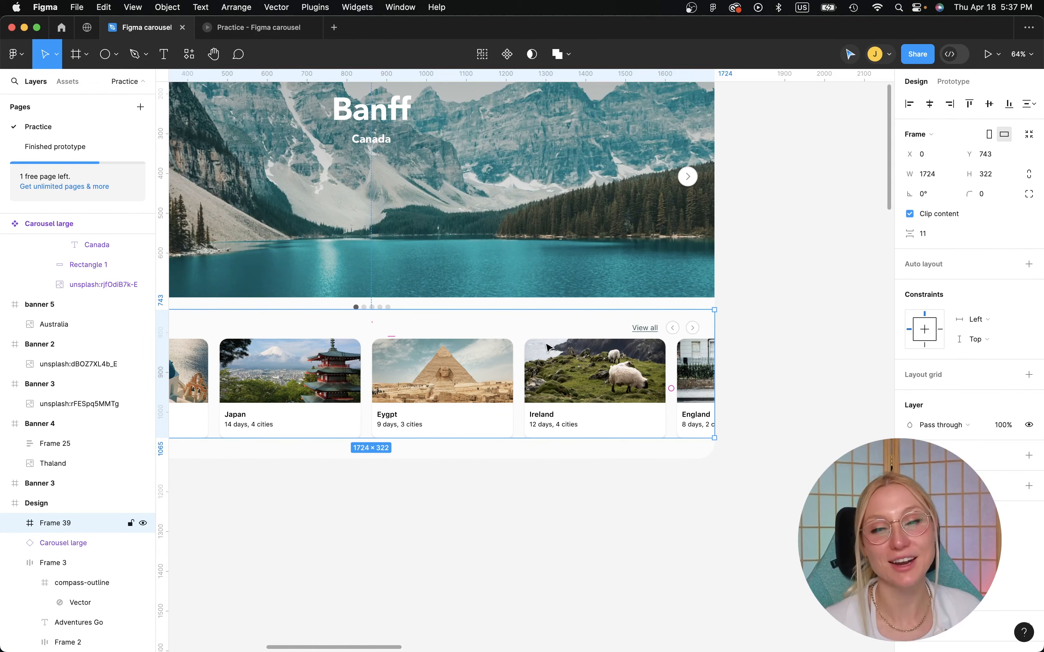
Move the Popular trips frame out of the Design frame onto the canvas at about X 1873, Y -1475.
scroll(547, 346, "down", 3)
scroll(280, 363, "down", 3)
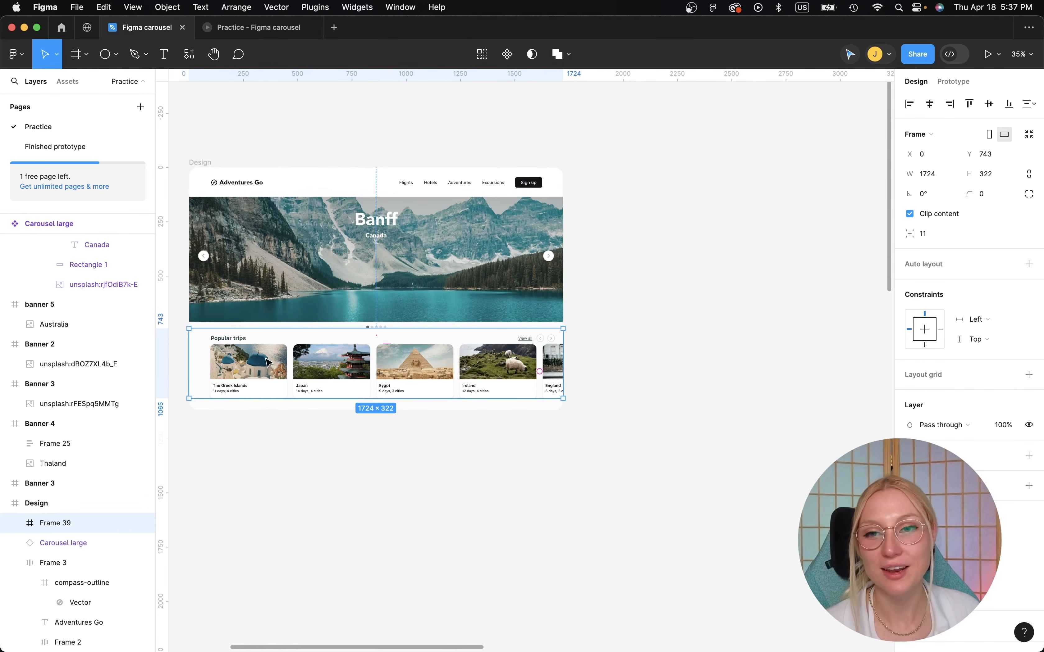
left_click_drag(267, 361, 721, 224)
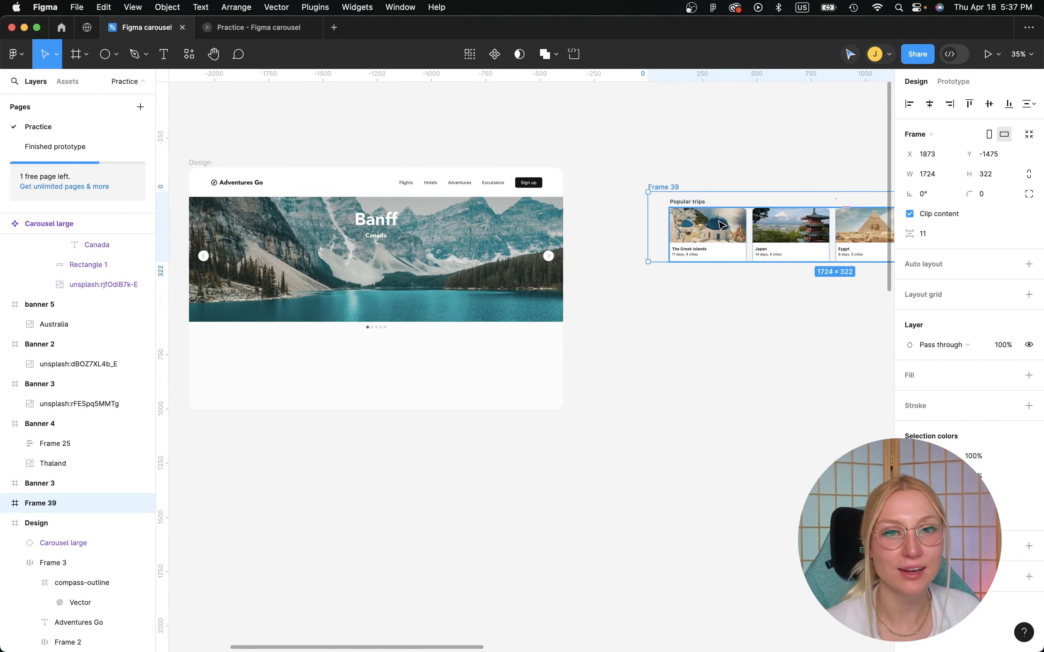
scroll(720, 224, "right", 6)
scroll(570, 224, "up", 2)
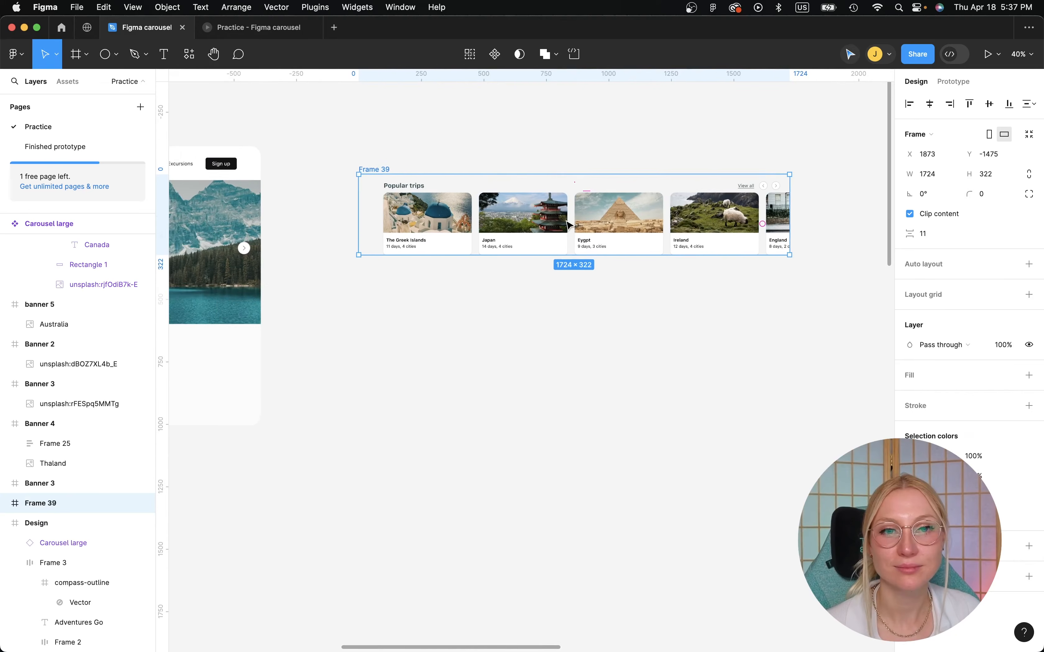
scroll(567, 225, "right", 3)
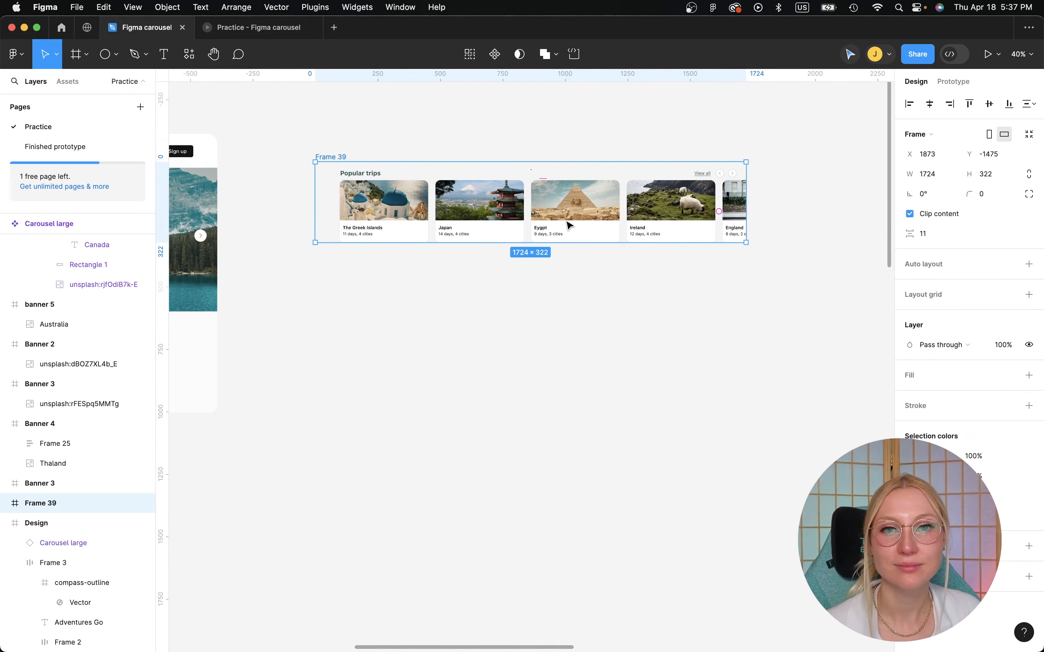
Turn the Popular trips frame into a component and add four more variants, Variant2 through Variant5.
left_click(495, 55)
left_click(483, 54)
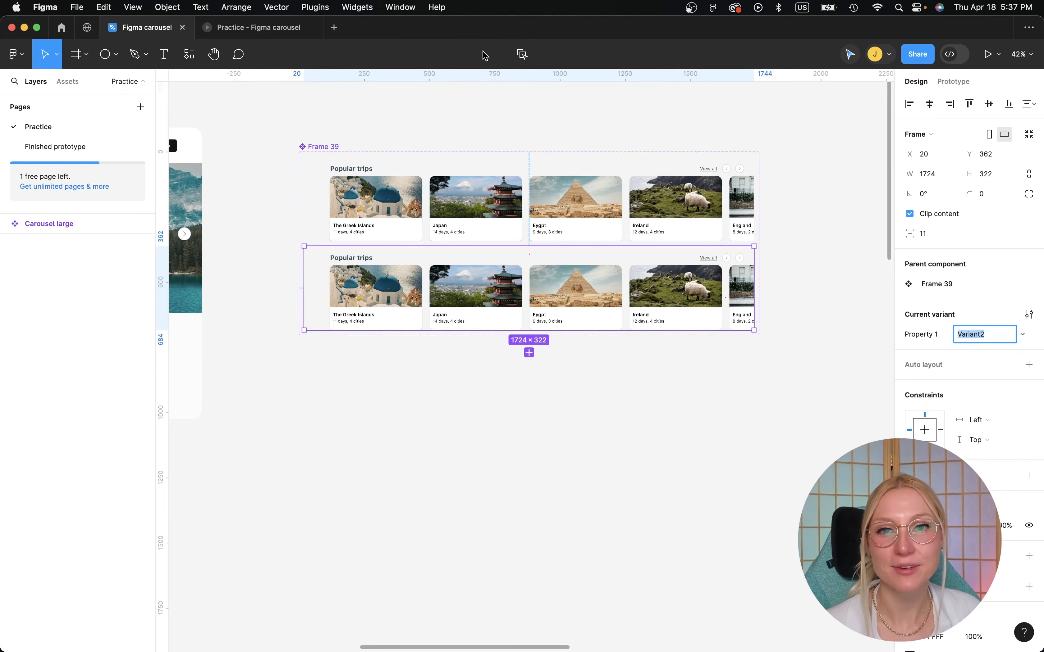
left_click(528, 354)
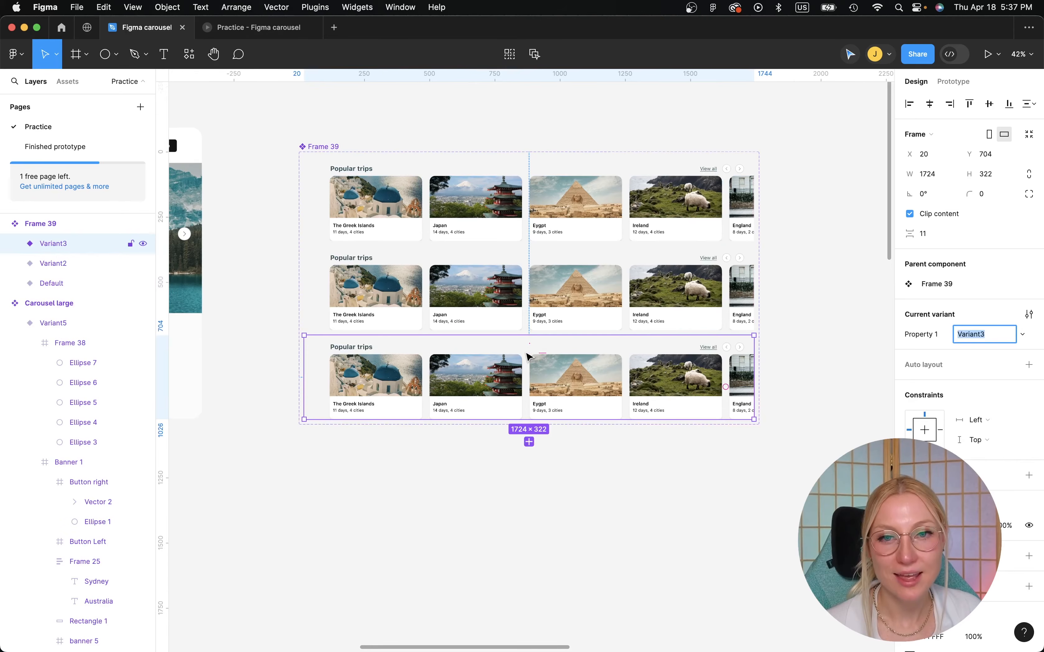
left_click(528, 443)
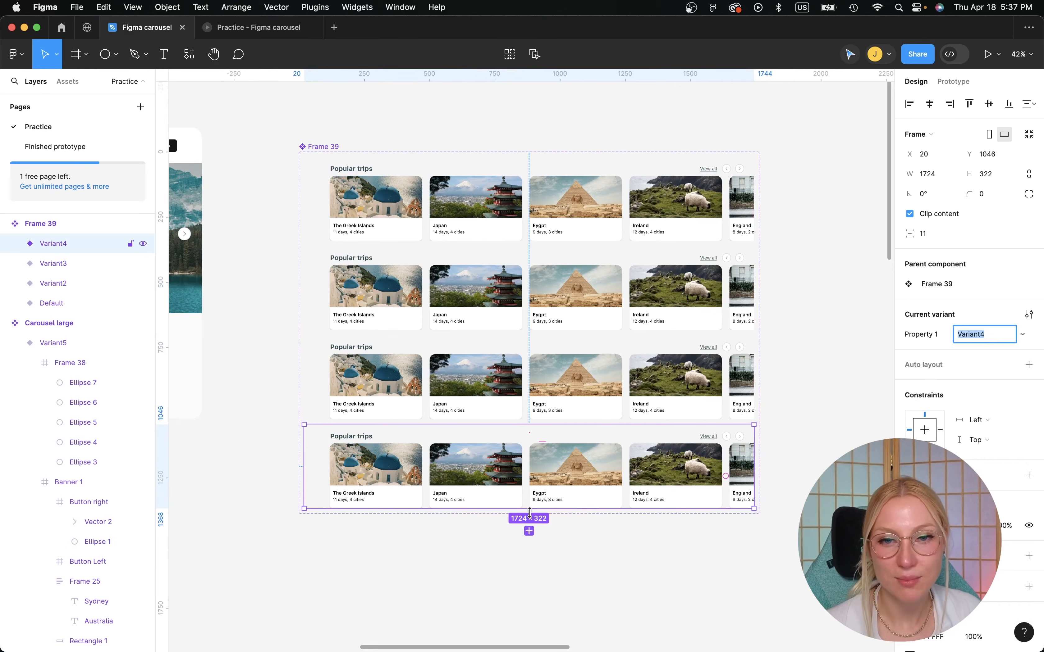
left_click(529, 533)
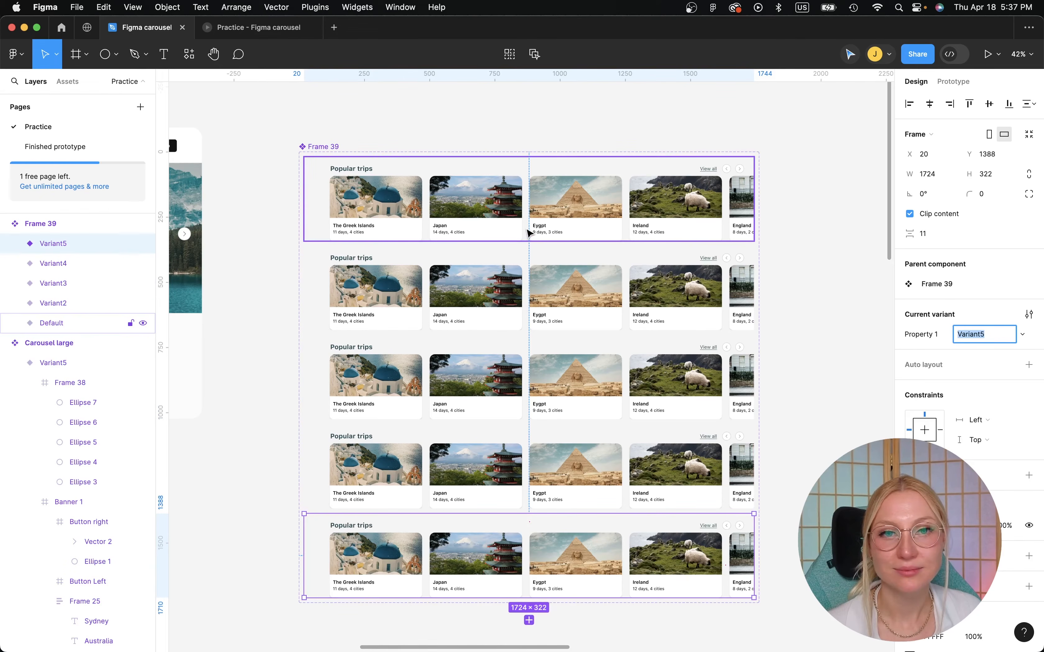
Shift the Long banner in Variant2 left to X -282 so the Japan card lines up under the Popular trips heading.
double_click(496, 209)
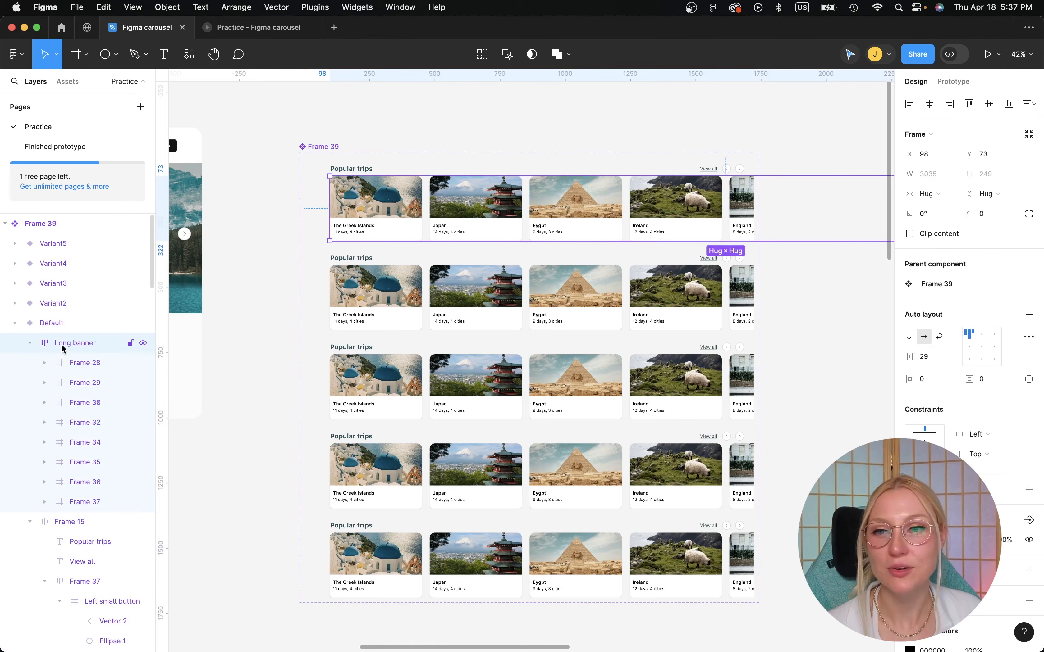
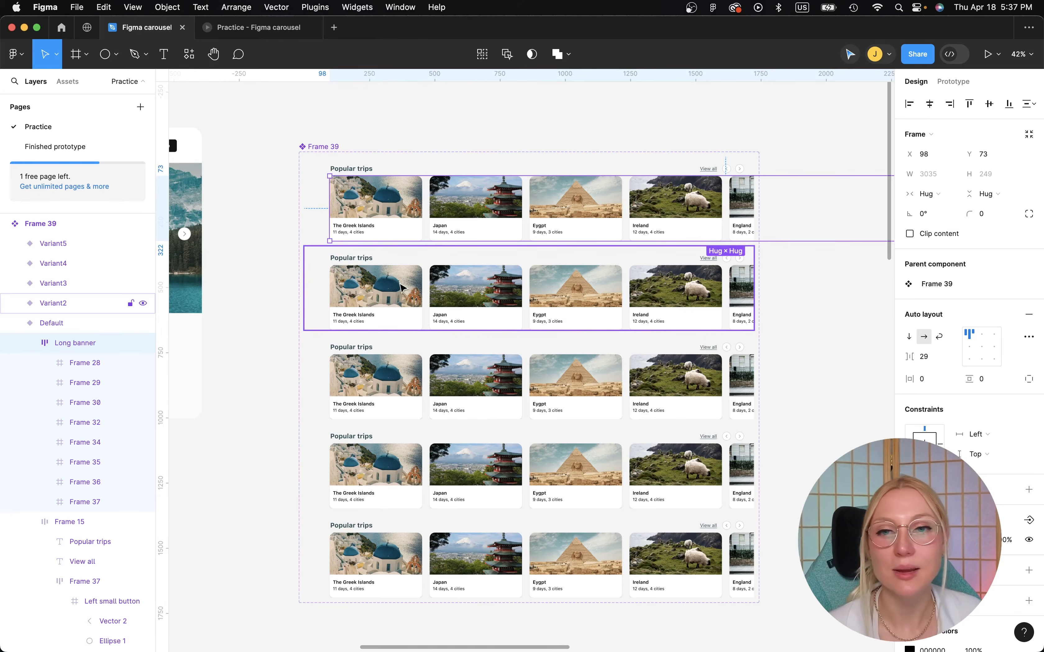
double_click(397, 295)
key("alt+super+a")
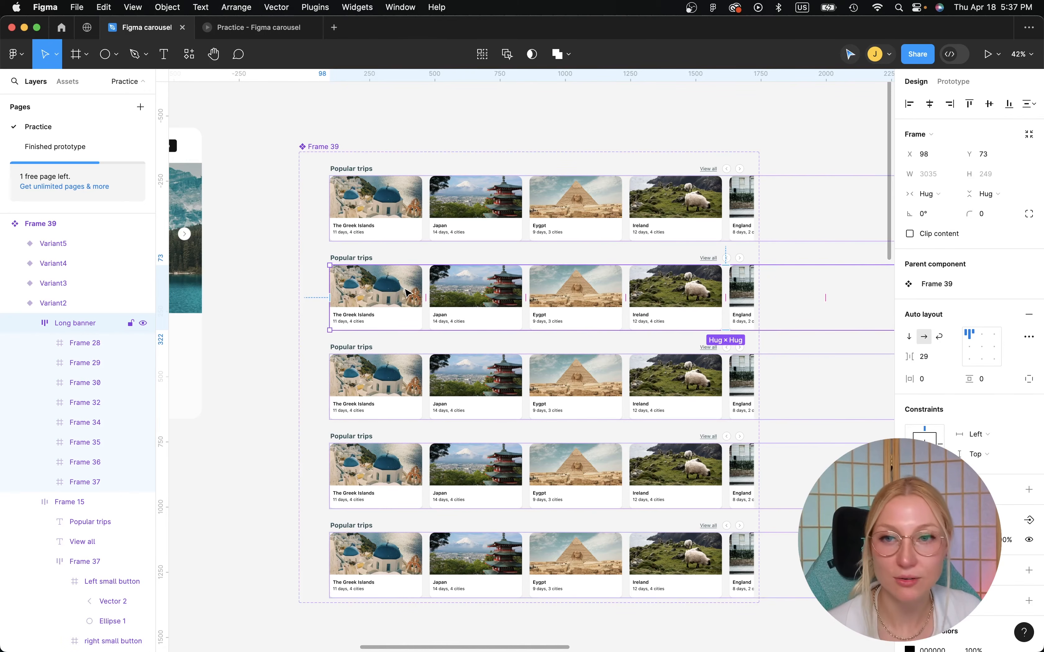
key("shift+Left")
key("shift+Left")
key("shift+Left")
key("shift+Left")
key("shift+Left")
key("shift+Left")
key("shift+Left")
key("shift+Left")
key("shift+Left")
key("shift+Left")
key("shift+Left")
key("shift+Left")
key("shift+Left")
key("shift+Left")
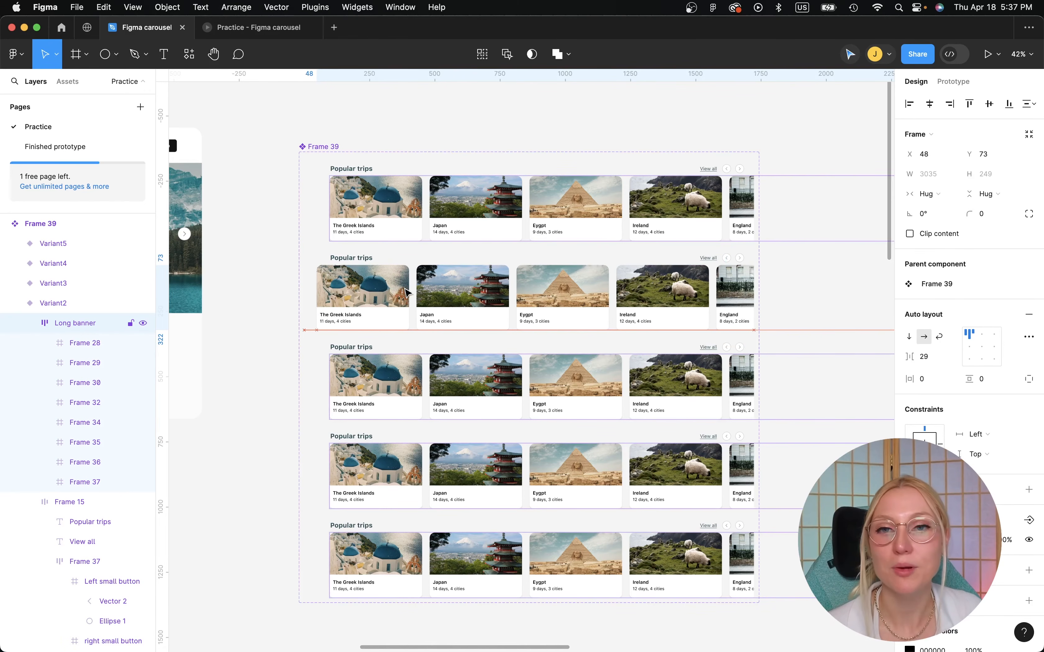
key("shift+Left")
key("shift+Left")
key("shift+Left")
key("shift+Left")
key("shift+Left")
key("shift+Left")
key("shift+Left")
key("shift+Left")
key("shift+Left")
key("shift+Left")
key("shift+Left")
key("shift+Left")
key("shift+Left")
key("shift+Left")
key("shift+Left")
key("shift+Left")
key("shift+Left")
key("shift+Left")
key("shift+Left")
key("shift+Left")
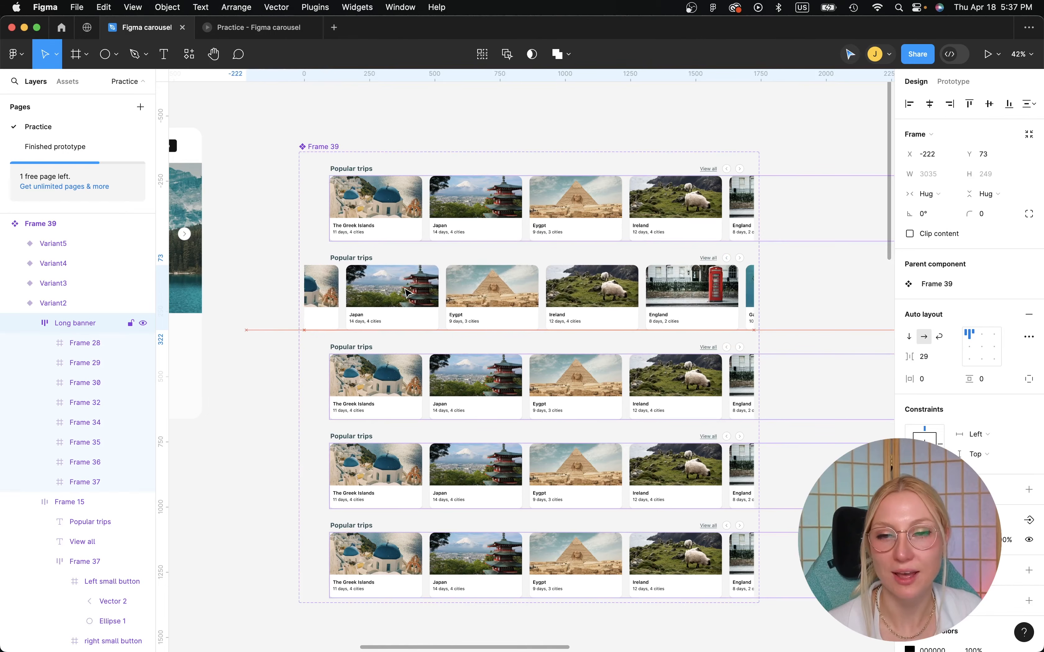
key("shift+Left")
key("shift+Left")
key("shift+Left")
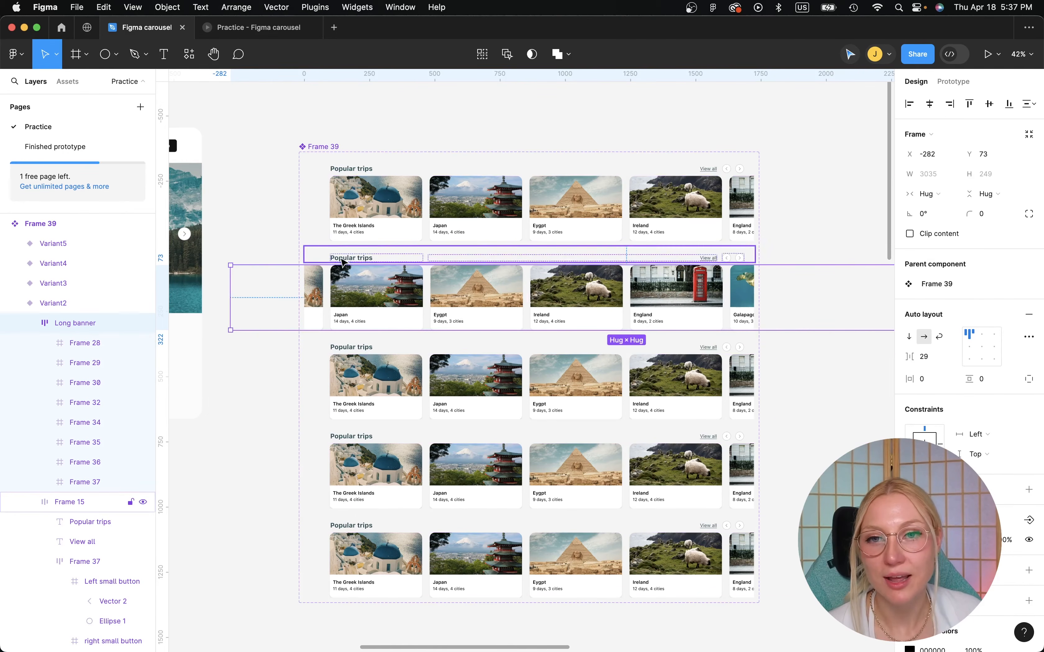
Shift the Long banner in Variant3 left by two cards so the Egypt card lines up under the Popular trips heading.
double_click(377, 397)
key("shift+Left")
key("shift+Left")
key("shift+Left")
key("shift+Left")
key("shift+Left")
key("shift+Left")
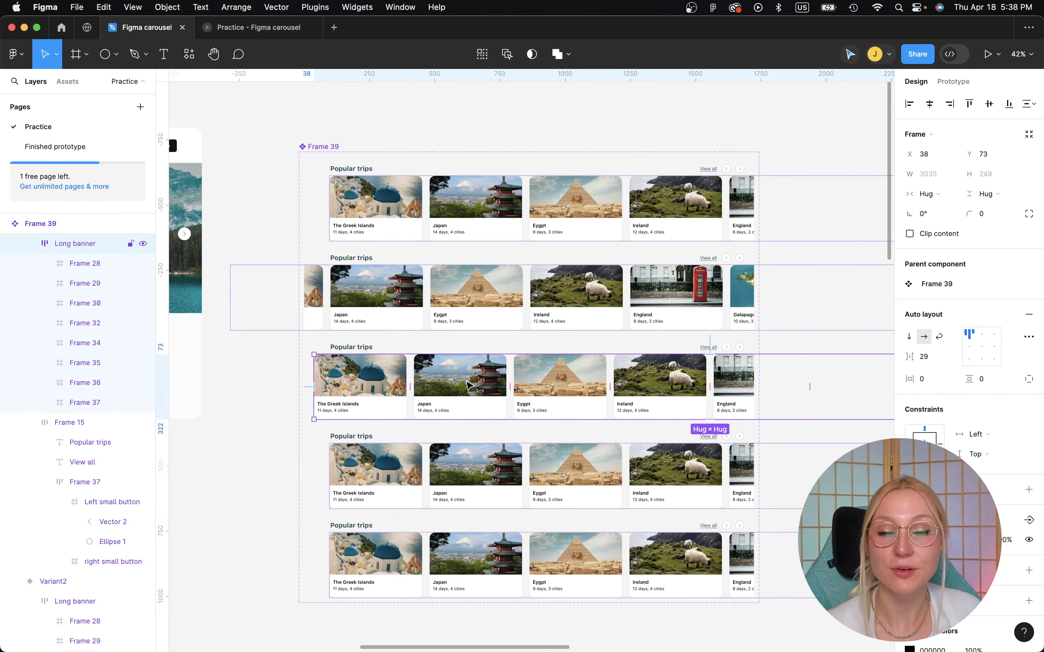
key("shift+Left")
key("shift+Left")
key("shift+Left")
key("shift+Left")
key("shift+Left")
key("shift+Left")
key("shift+Left")
key("shift+Left")
key("shift+Left")
key("shift+Left")
key("shift+Left")
key("shift+Left")
key("shift+Left")
key("shift+Left")
key("shift+Left")
key("shift+Left")
key("shift+Left")
key("shift+Left")
key("shift+Left")
key("shift+Left")
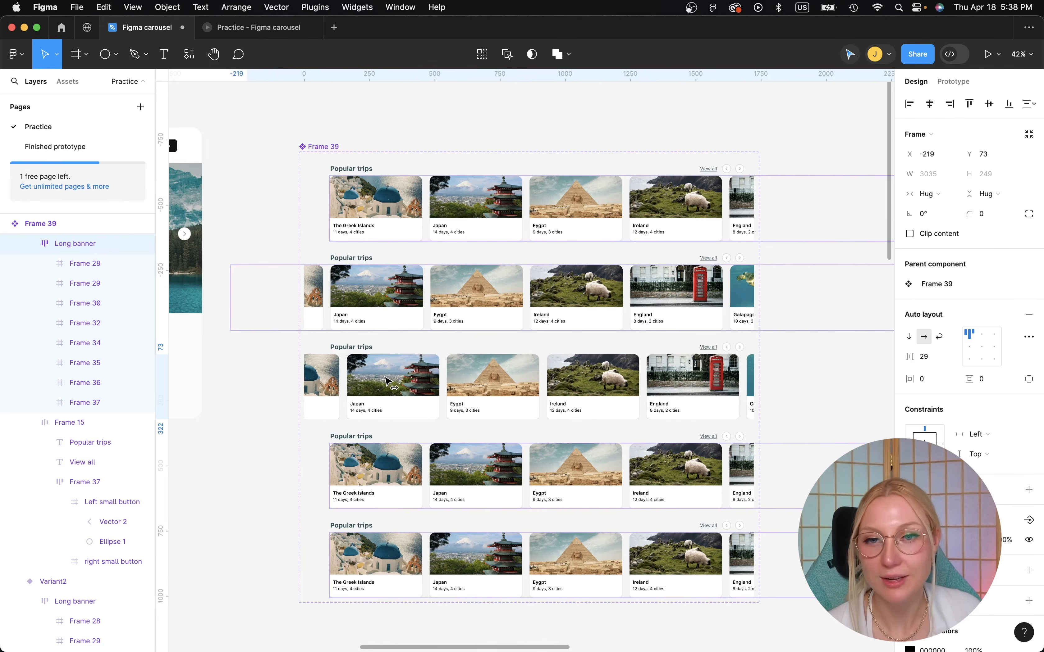
left_click_drag(483, 382, 381, 381)
Move the Long banner in Variant4 left to X -1043 so the Ireland card starts under the Popular trips heading.
left_click(381, 462)
left_click(381, 463)
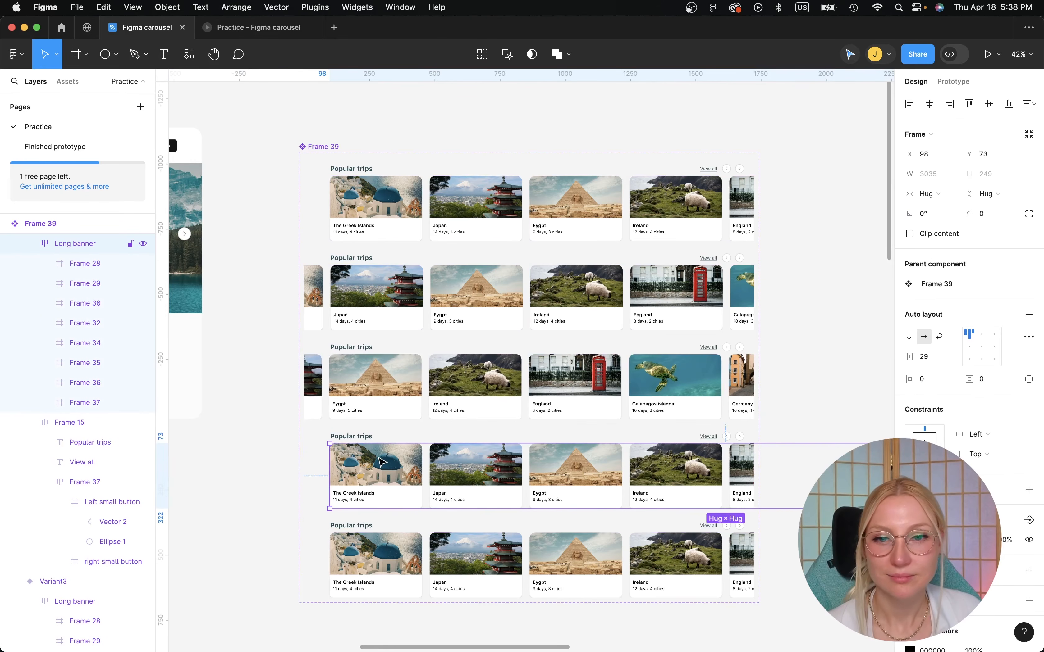
left_click_drag(882, 476, 581, 471)
key("super+z")
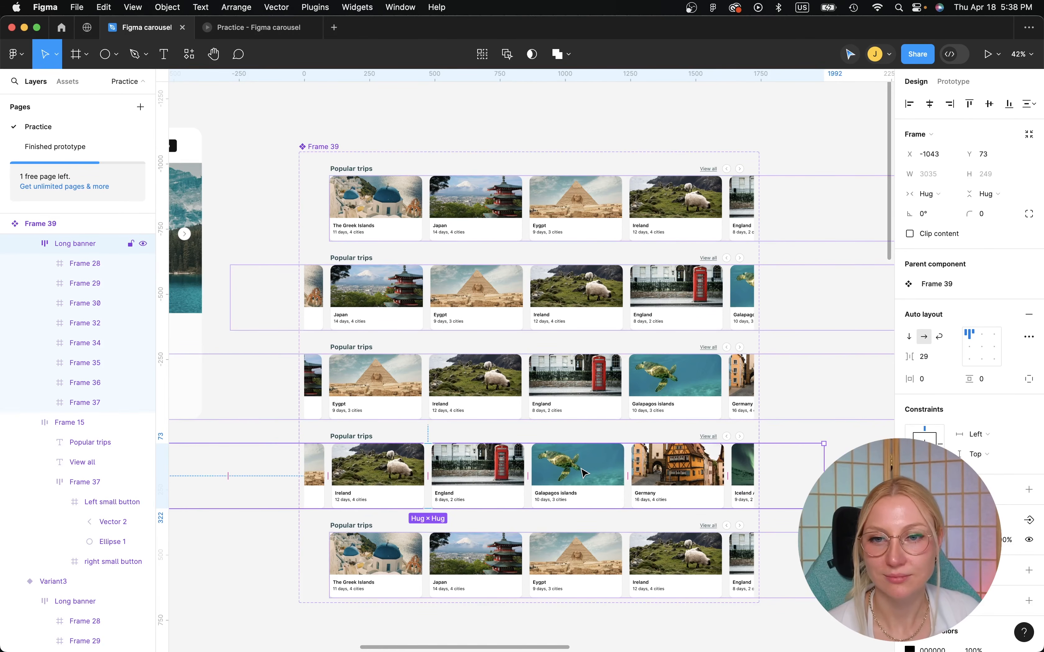
Move the Long banner in Variant5 left to X -1354 so its last card, Iceland Adventure, is fully in view.
double_click(591, 547)
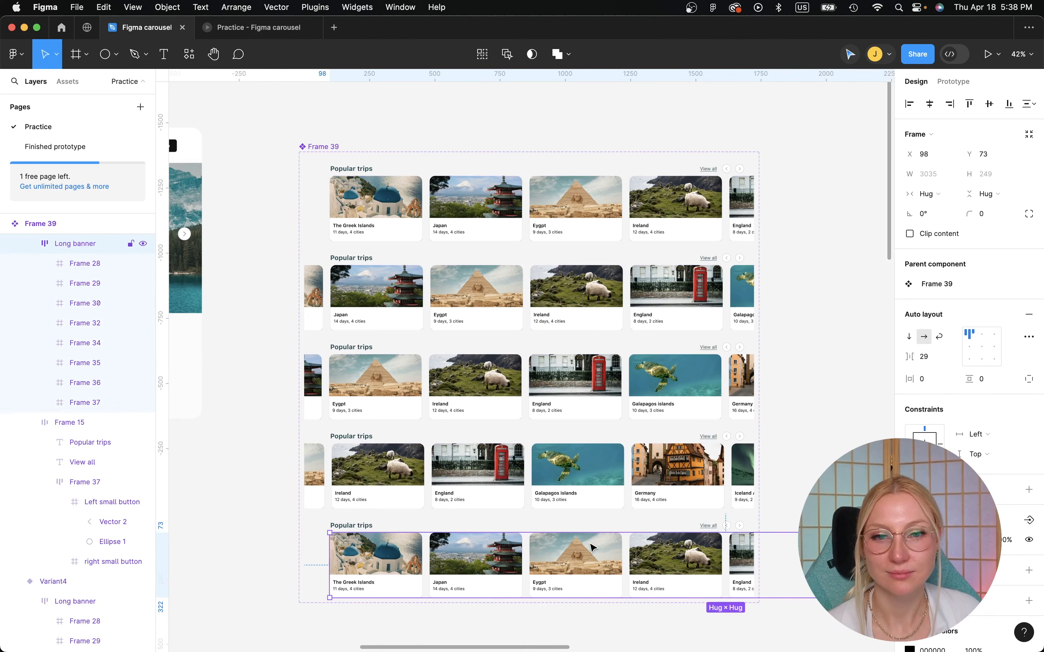
left_click_drag(606, 547, 457, 547)
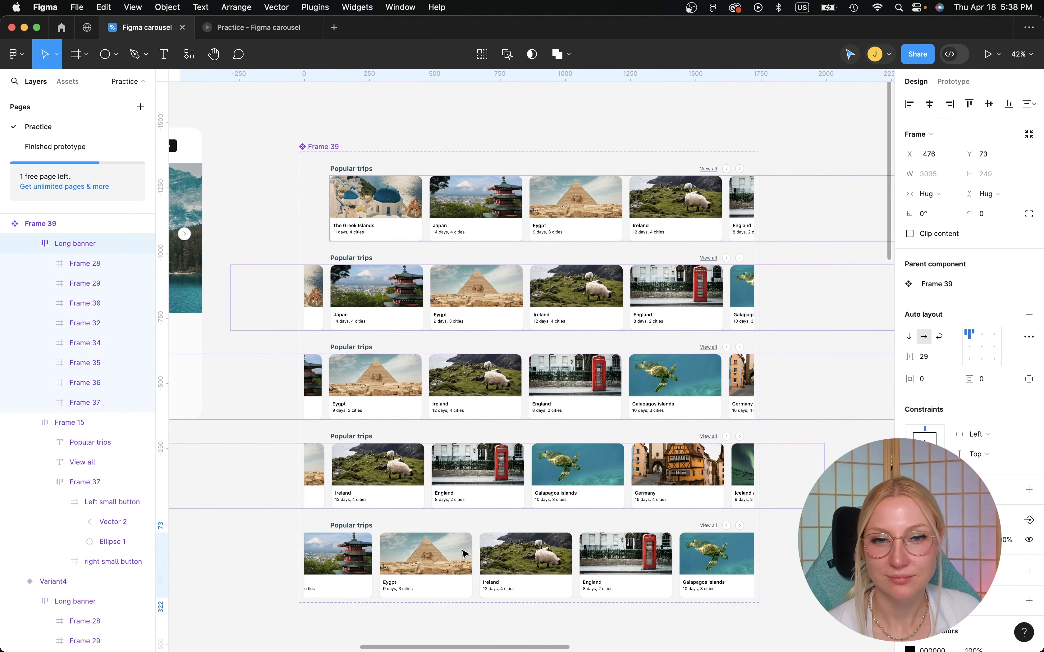
left_click_drag(702, 563, 540, 563)
left_click_drag(701, 562, 644, 563)
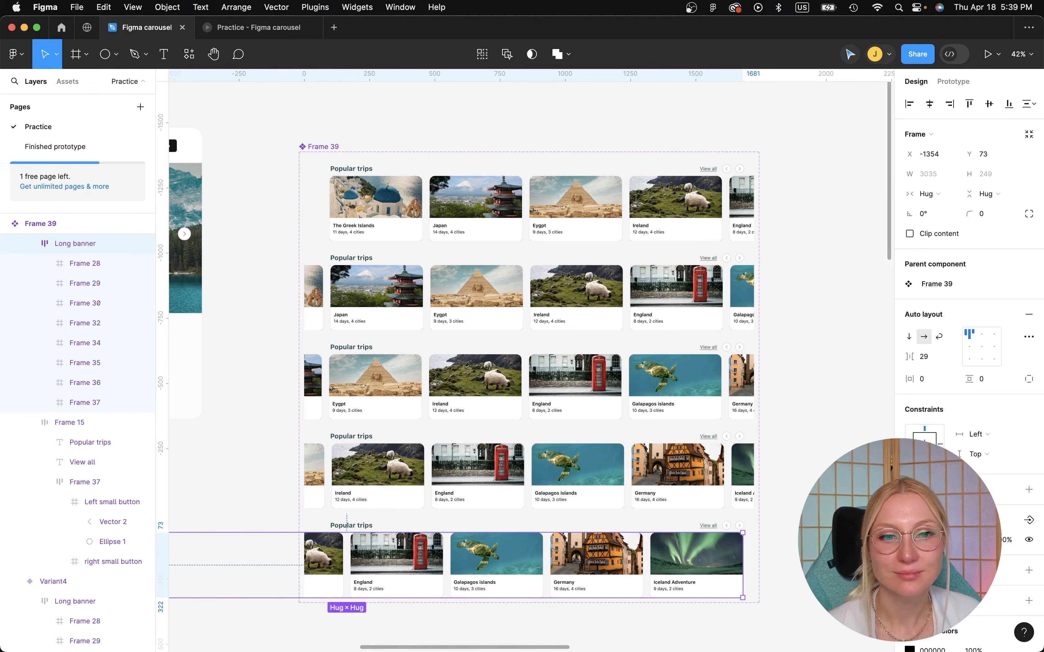
key("Escape")
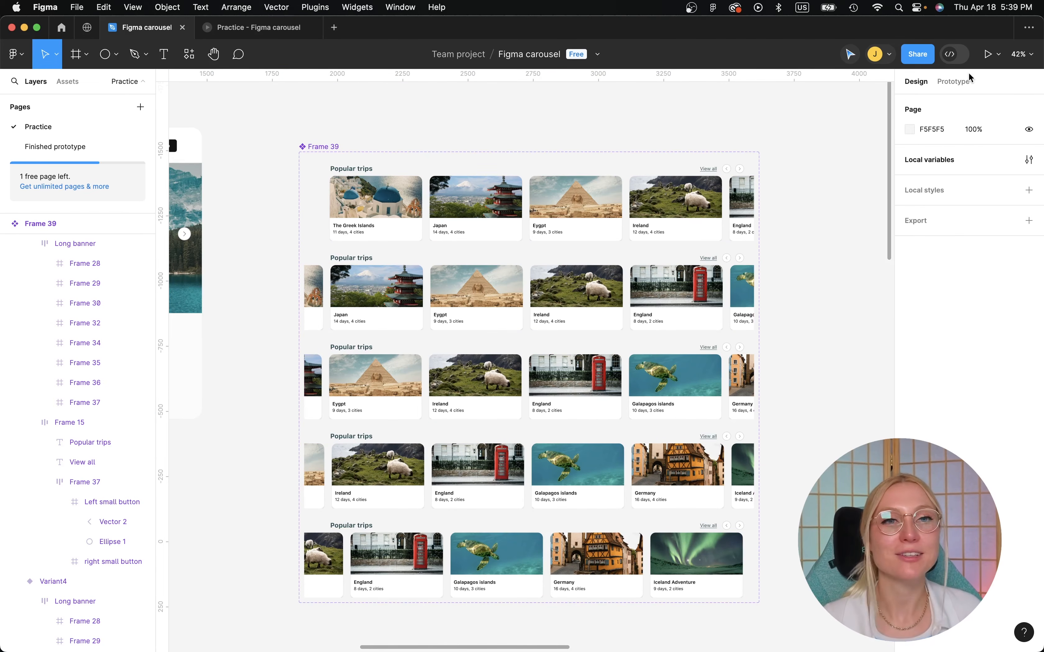
Add a prototype connection from the Default variant's small right arrow button to Variant2.
left_click(953, 82)
scroll(674, 215, "up", 10)
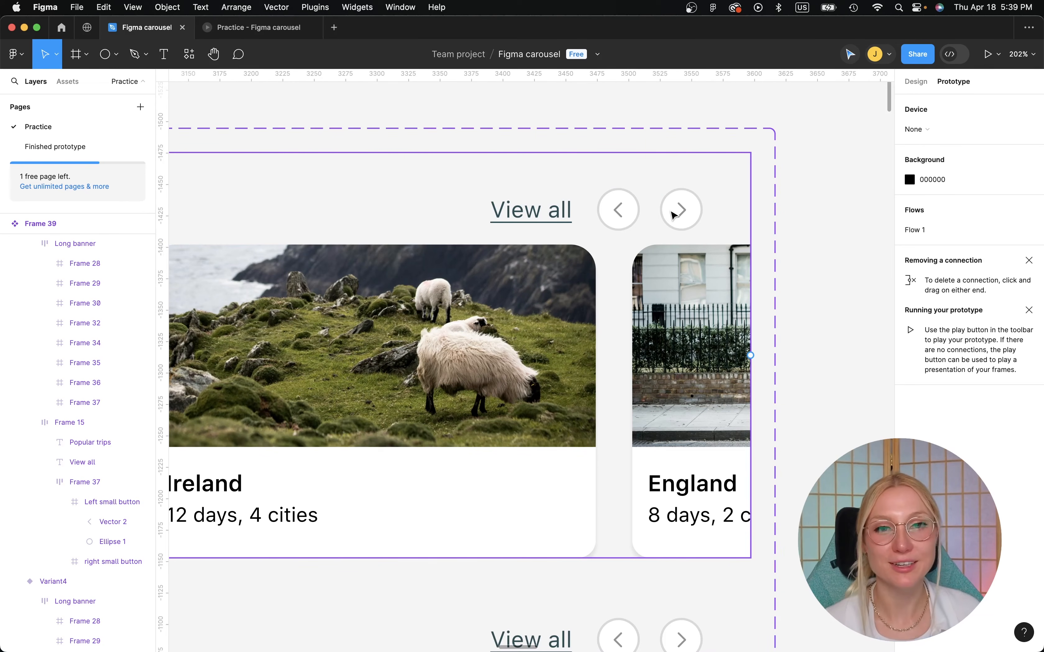
left_click(673, 215)
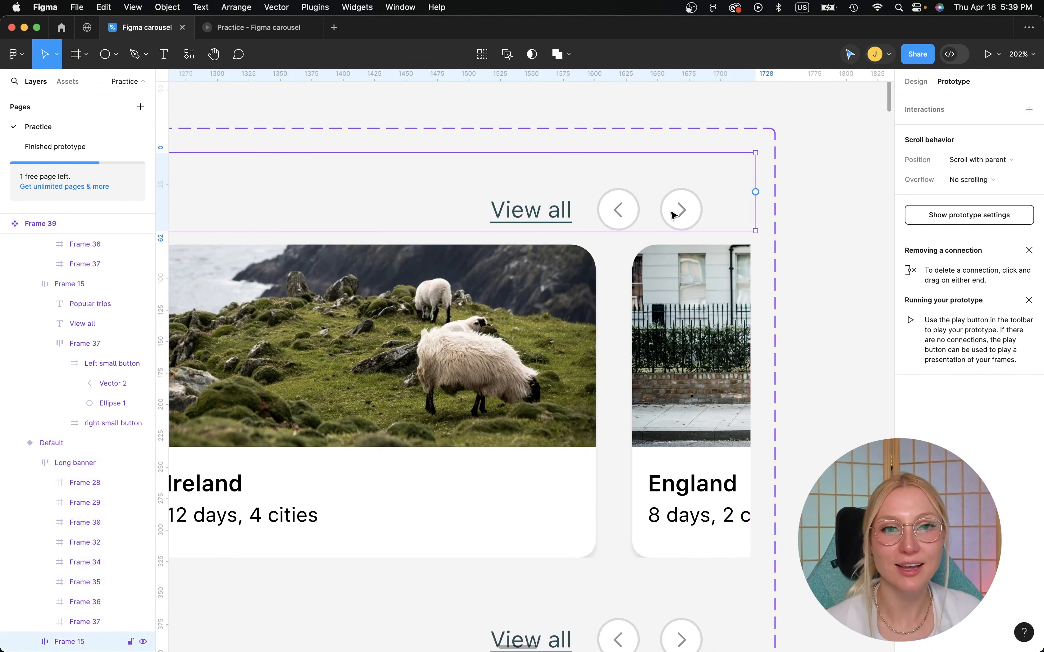
left_click(674, 214)
scroll(675, 212, "down", 5)
left_click_drag(699, 210, 634, 376)
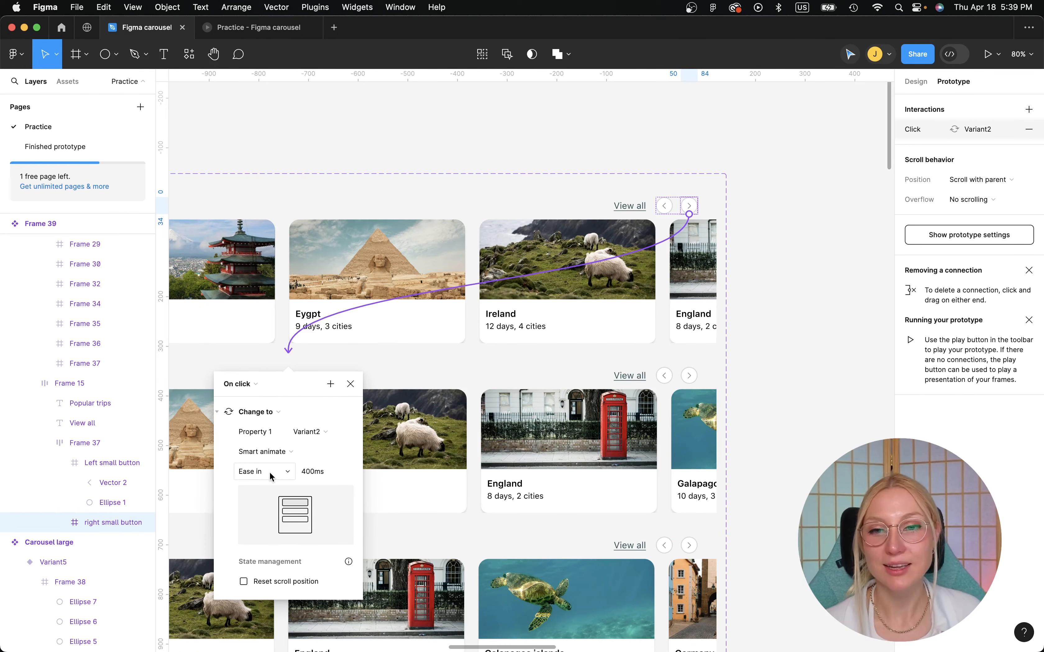
Set the animation duration of the Default-to-Variant2 interaction to 500 ms.
left_click(308, 471)
key("BackSpace")
type("5")
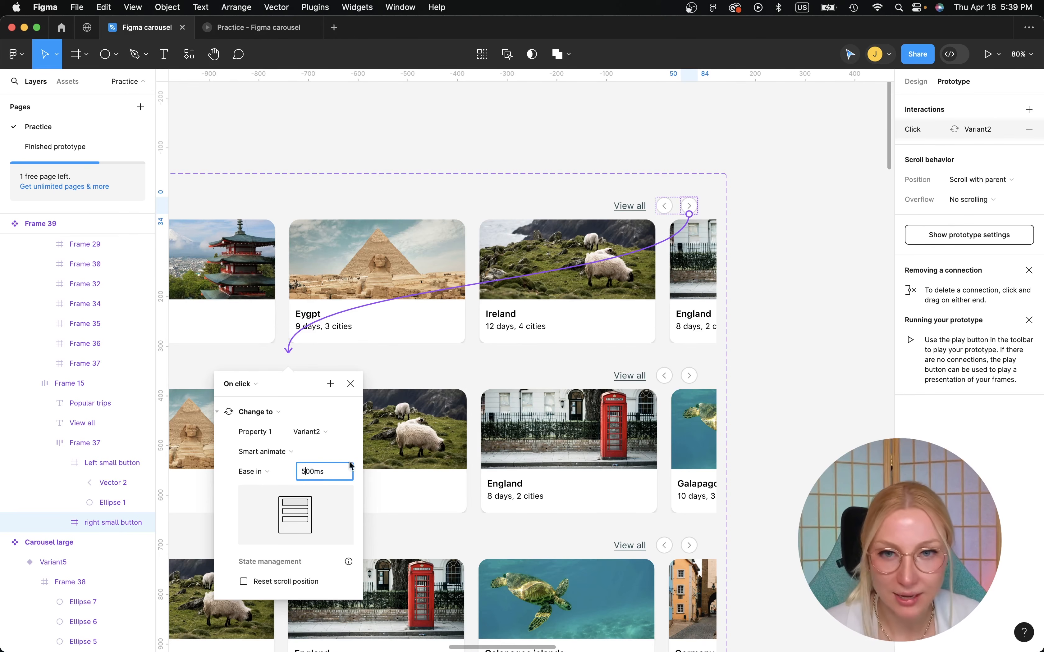
left_click(800, 409)
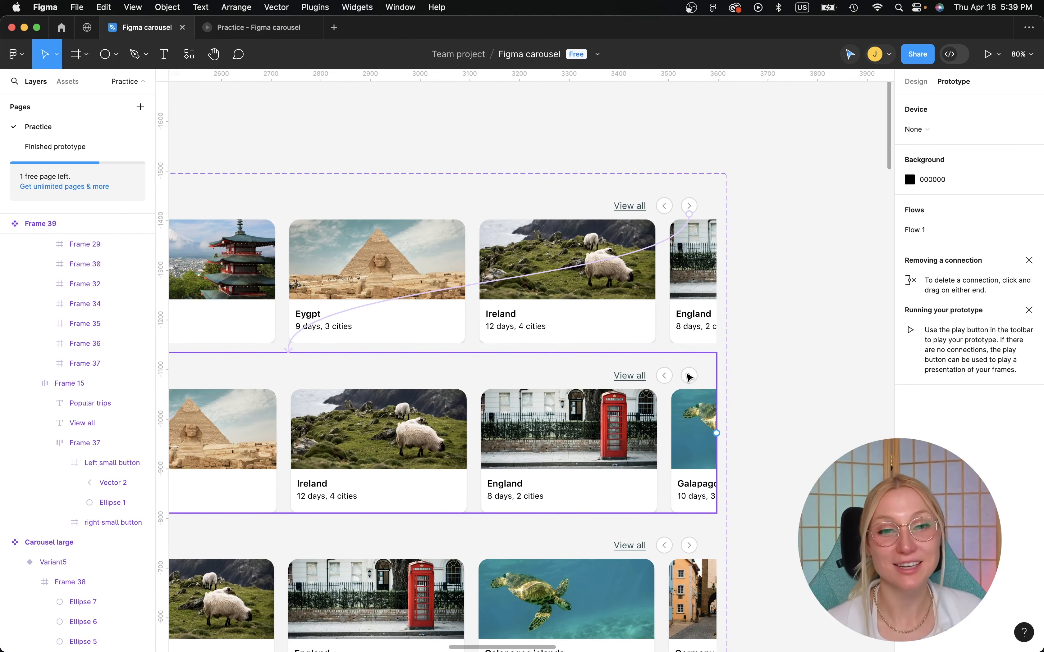
Connect the small right arrow button in Variant2 to Variant3 with an on-click interaction.
left_click(688, 377)
double_click(688, 376)
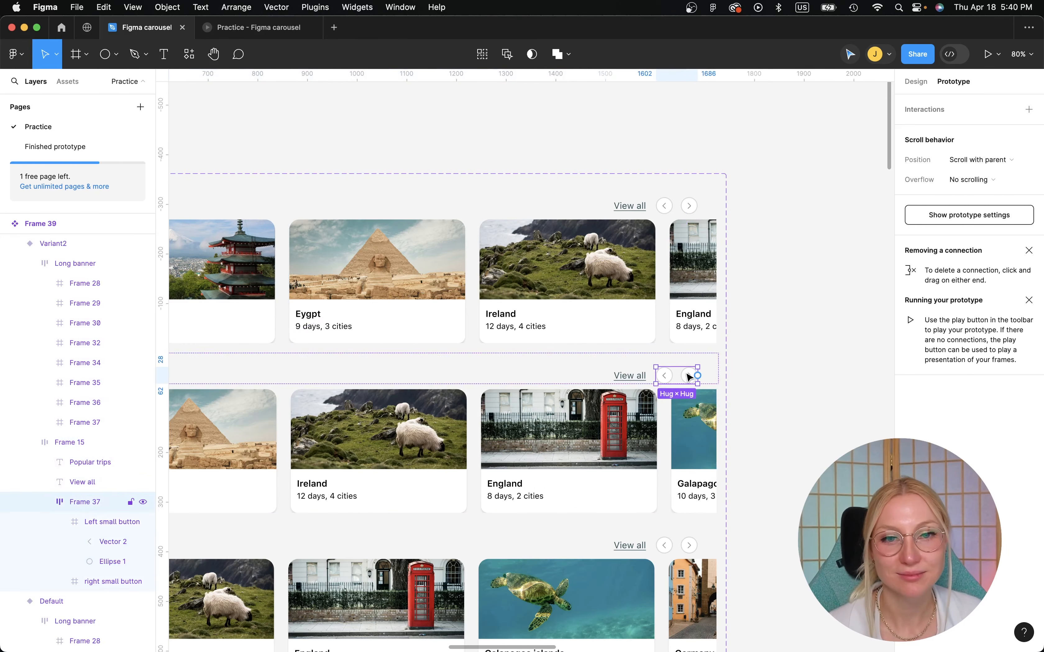
left_click(688, 375)
left_click_drag(681, 375, 586, 547)
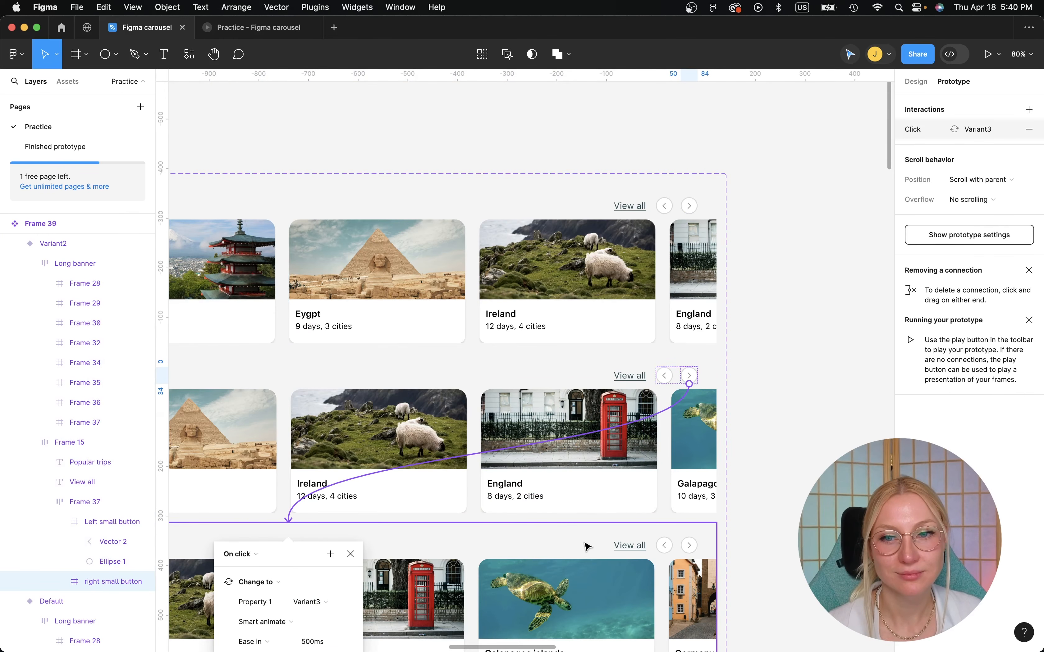
Connect Variant3's small right arrow button to Variant4, and Variant4's small right arrow button to Variant5.
scroll(586, 547, "down", 10)
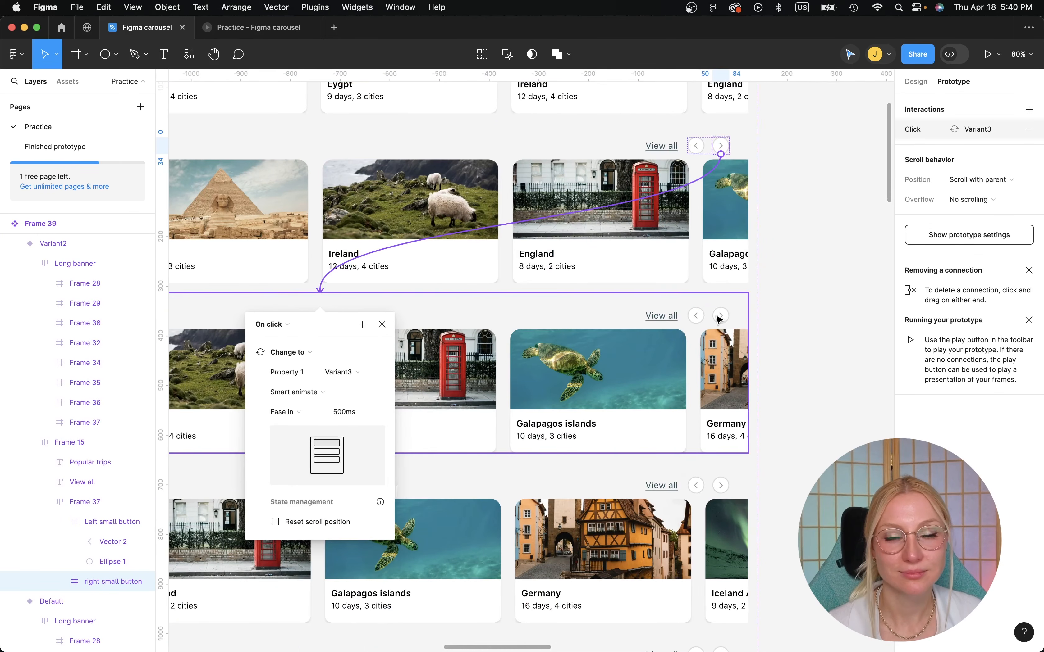
left_click(718, 320)
left_click(717, 320)
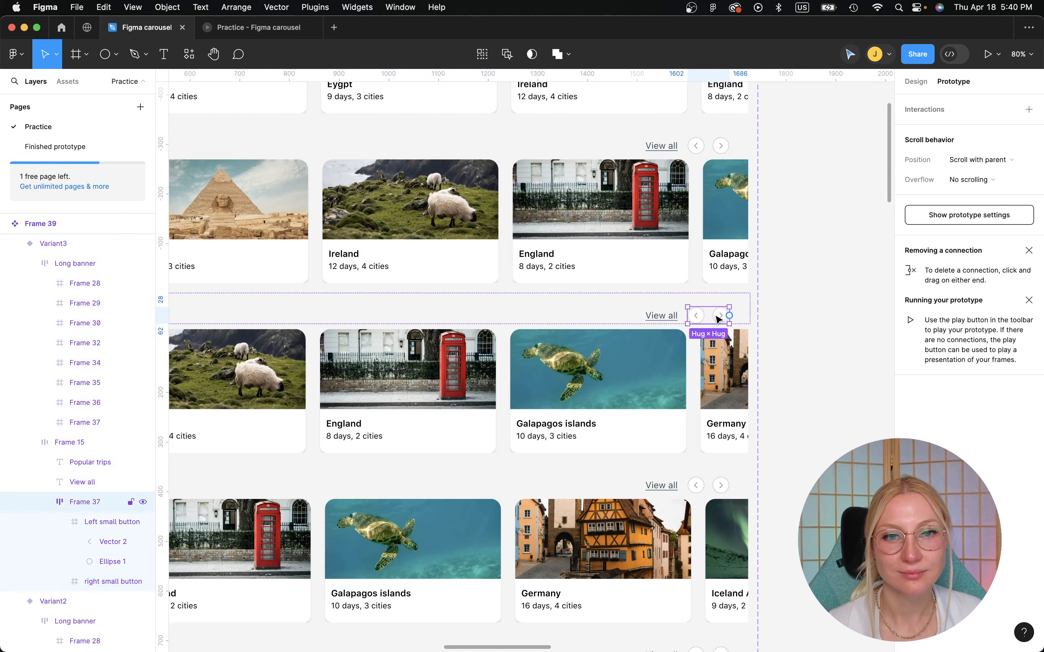
left_click(713, 318)
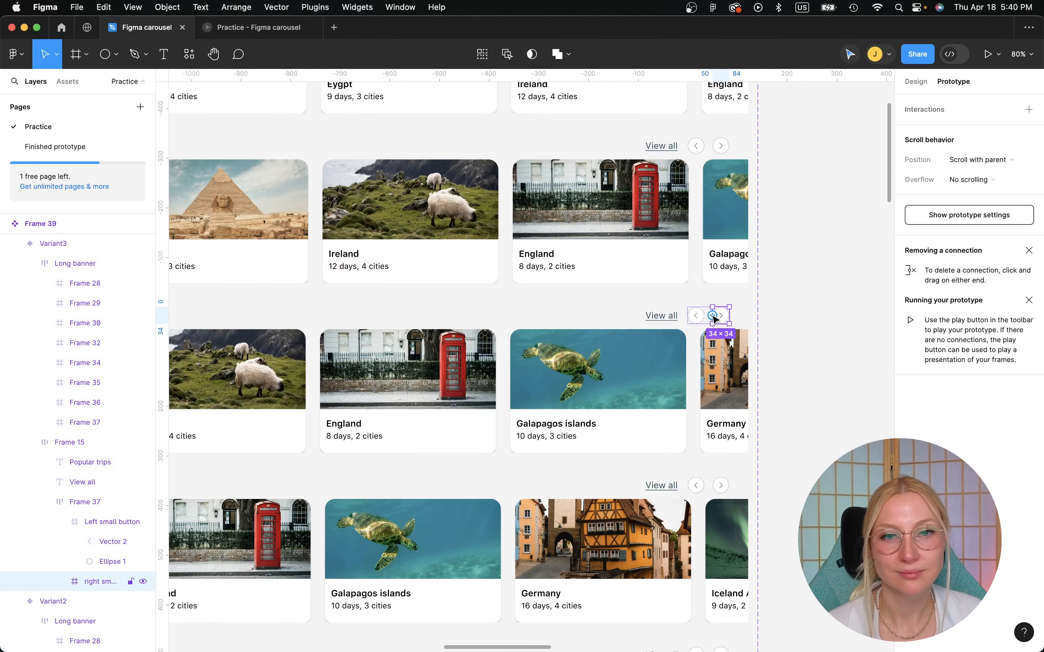
left_click_drag(712, 319, 446, 493)
scroll(604, 518, "down", 5)
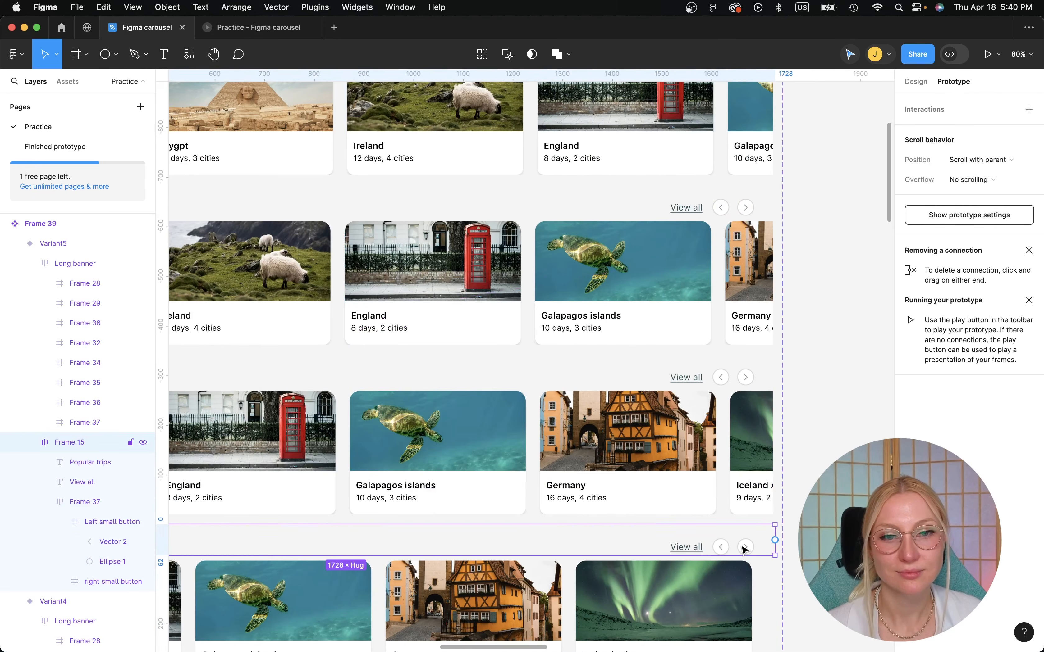
Connect the small left arrow button in Variant5 back to Variant4 with an on-click interaction.
scroll(740, 550, "down", 5)
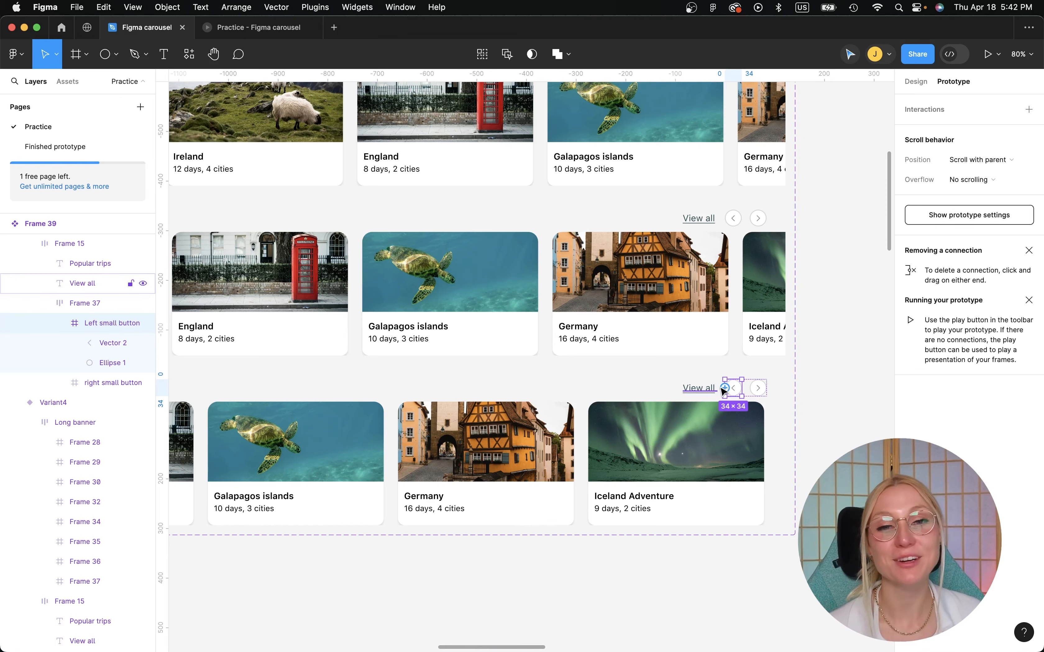
left_click_drag(726, 388, 630, 329)
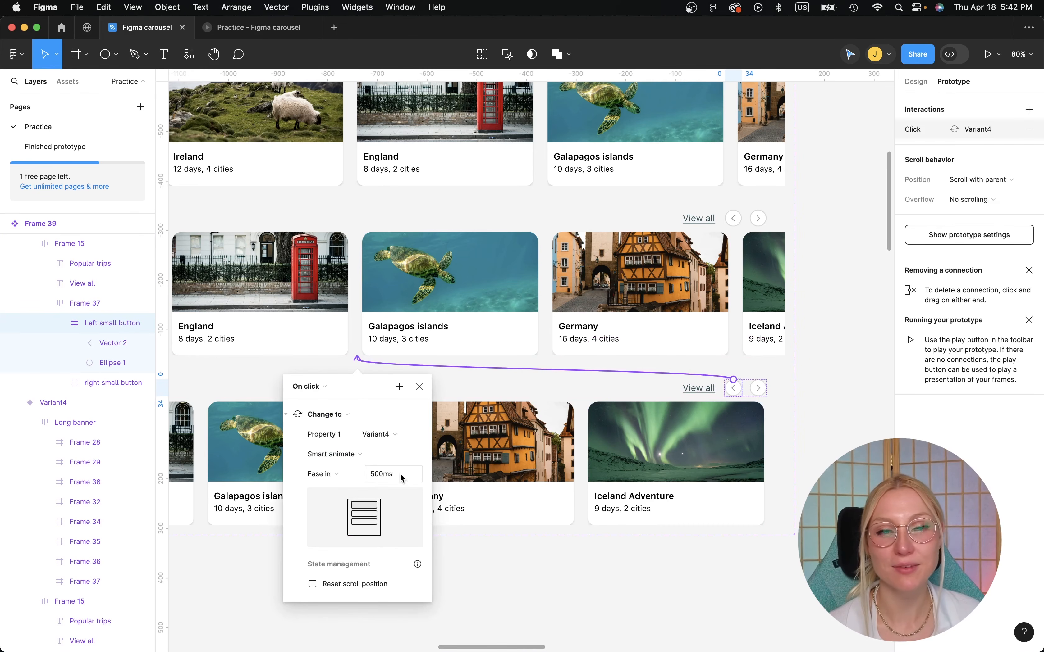
left_click(733, 220)
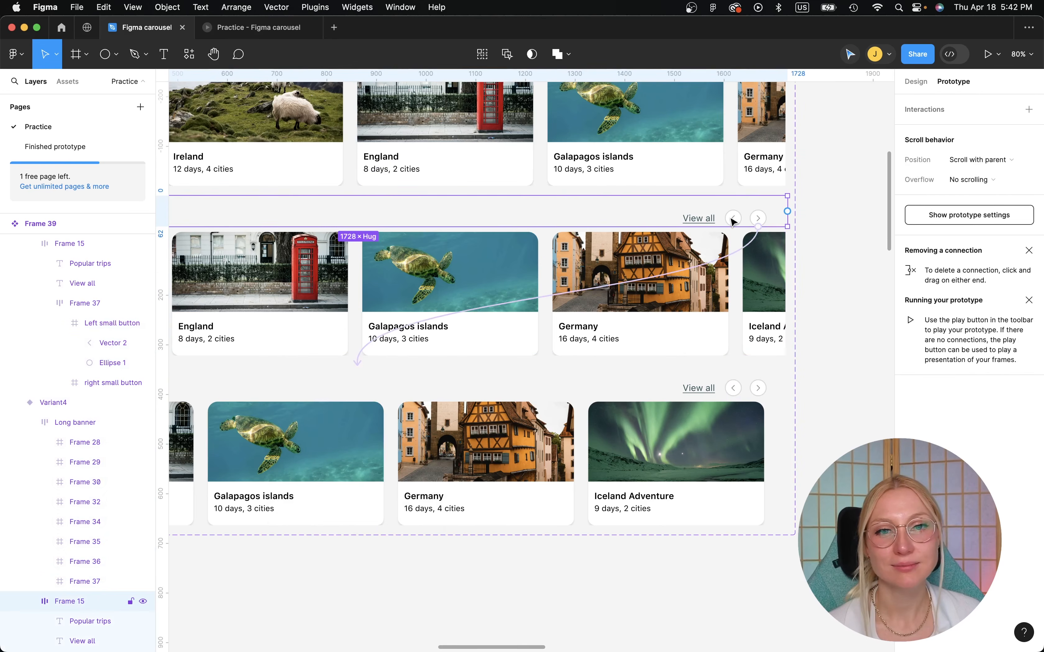
left_click(731, 221)
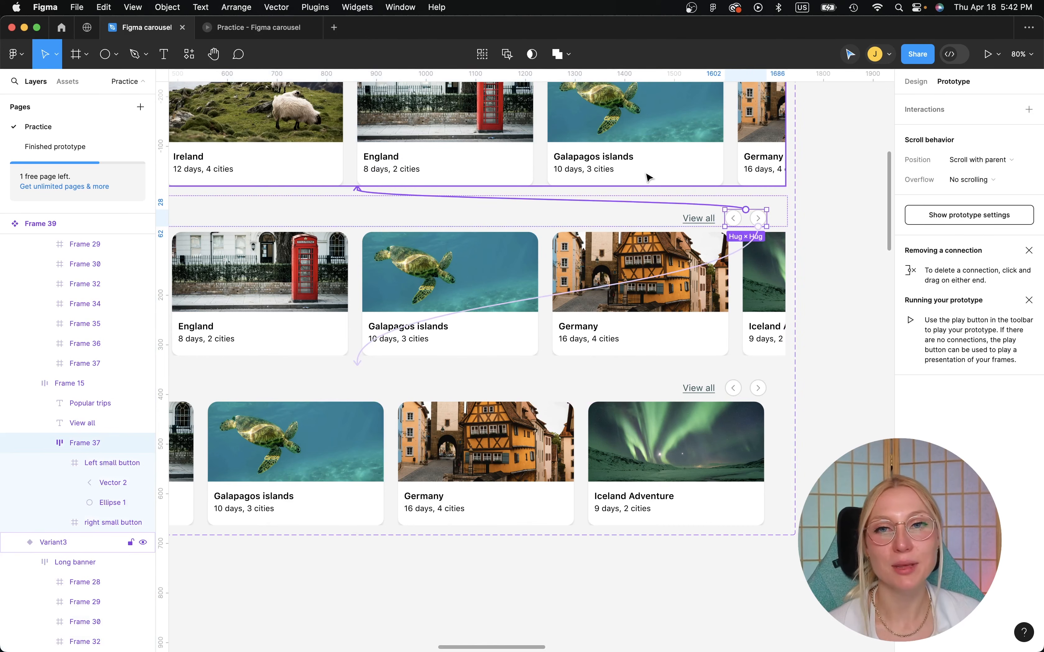
left_click_drag(648, 176, 648, 176)
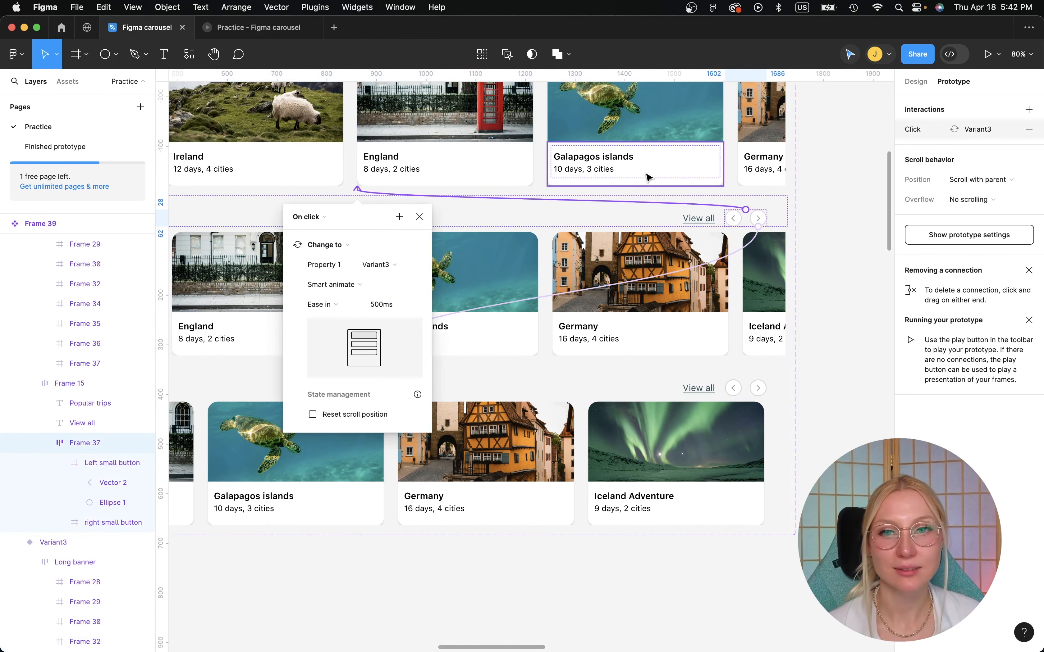
key("super+z")
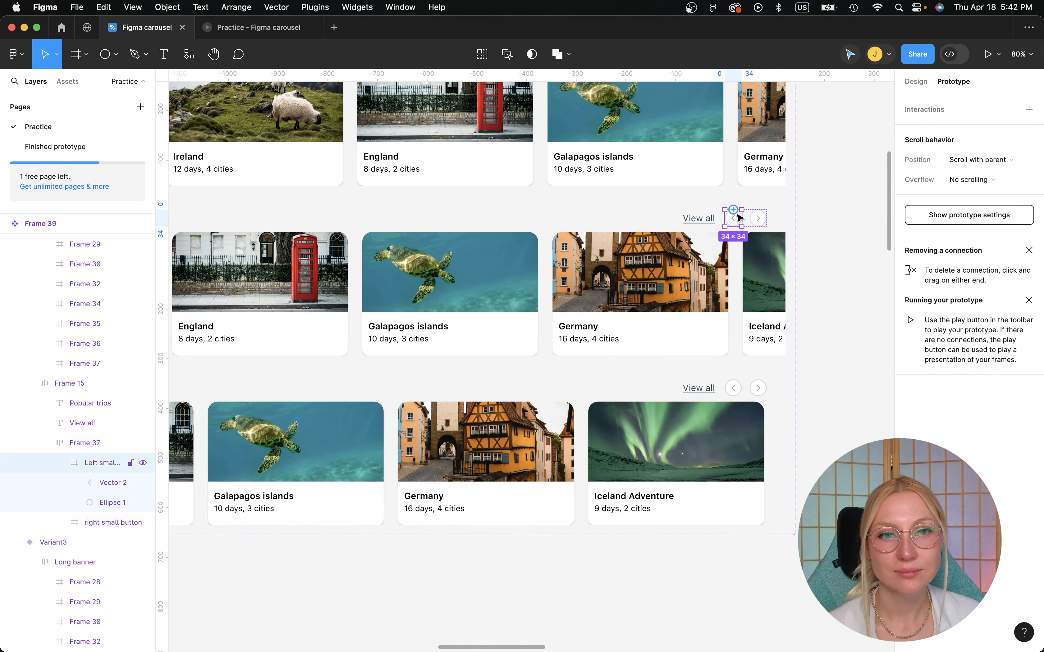
Connect the small left arrow button itself in Variant4 back to Variant3.
double_click(736, 221)
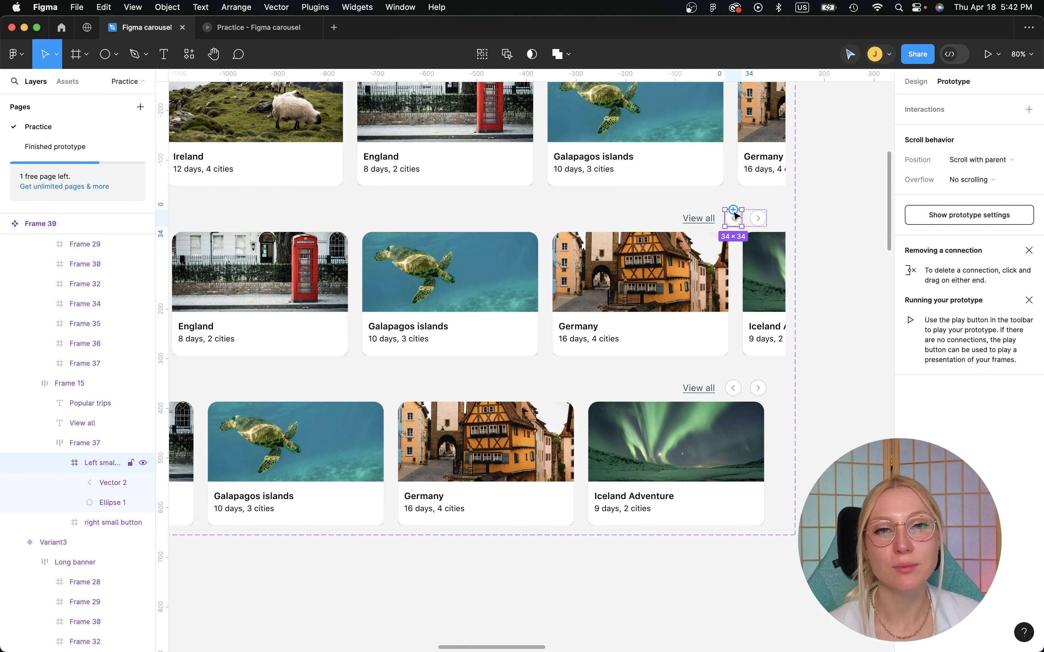
left_click_drag(733, 209, 616, 173)
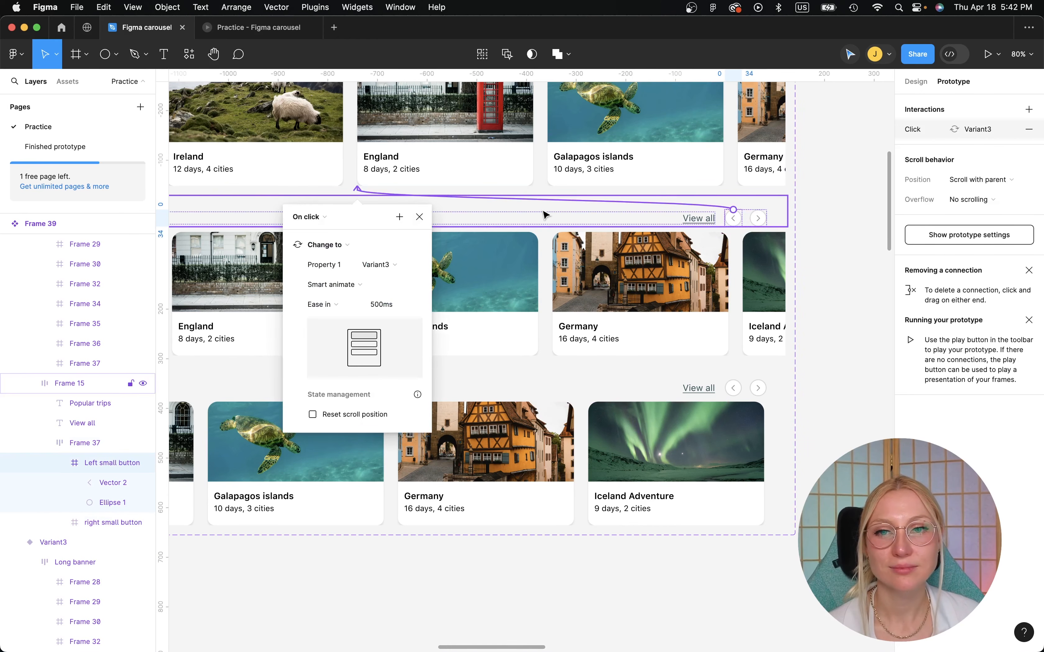
Connect the small left arrow button in Variant3 back to Variant2.
scroll(543, 212, "up", 6)
left_click(725, 332)
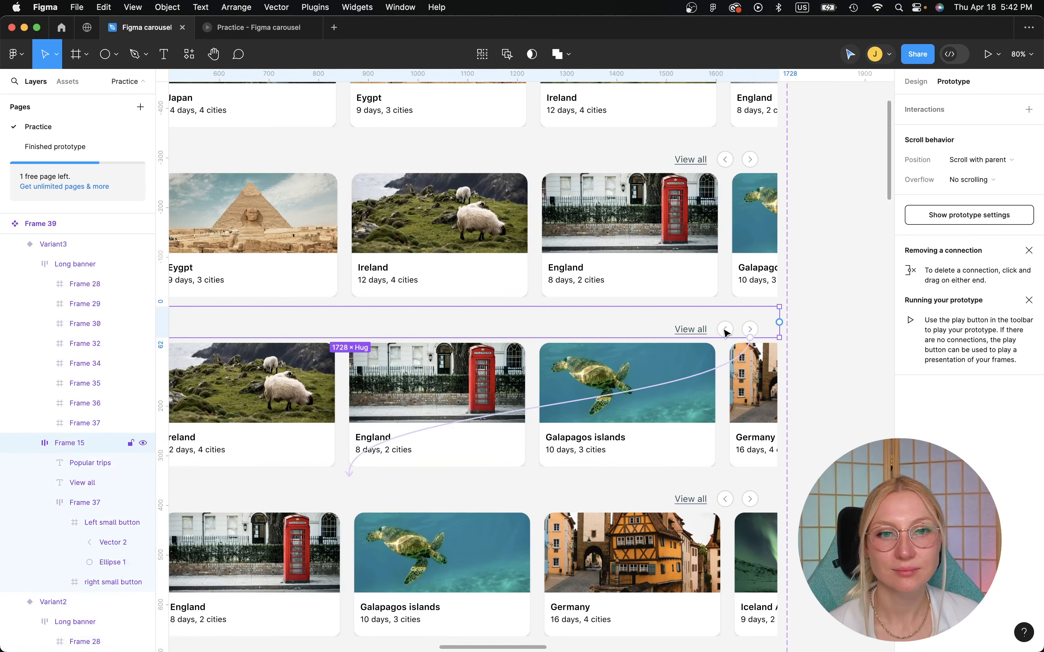
left_click(724, 332)
left_click_drag(738, 320, 674, 262)
Connect the small arrow button group (Frame 37) in Variant2 back to the Default variant with an on-click Change to interaction.
left_click(719, 164)
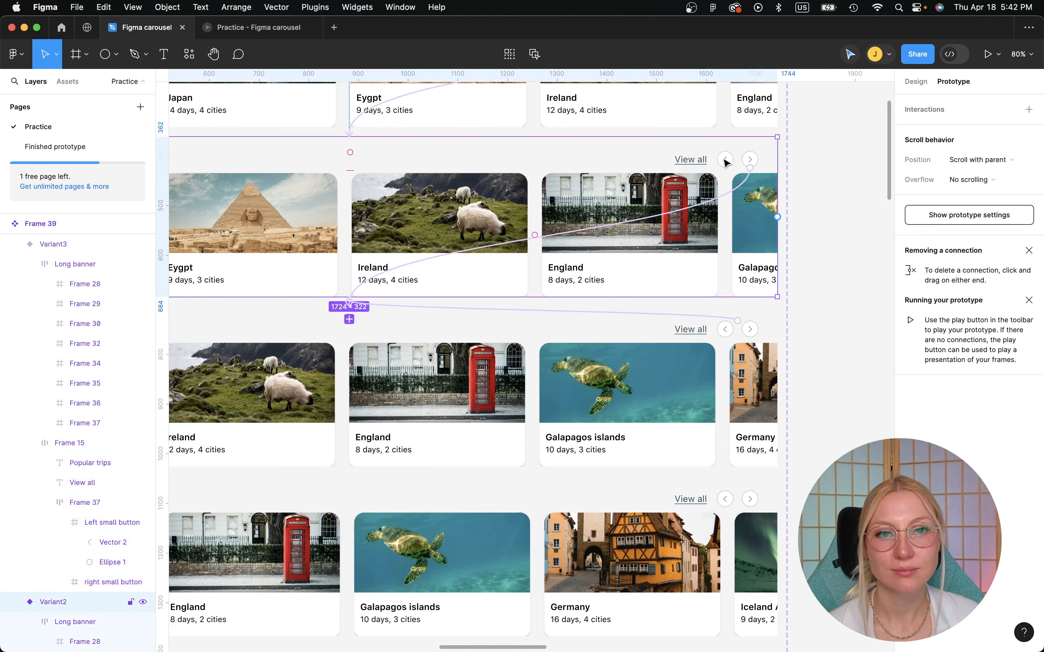
left_click(724, 162)
left_click(724, 162)
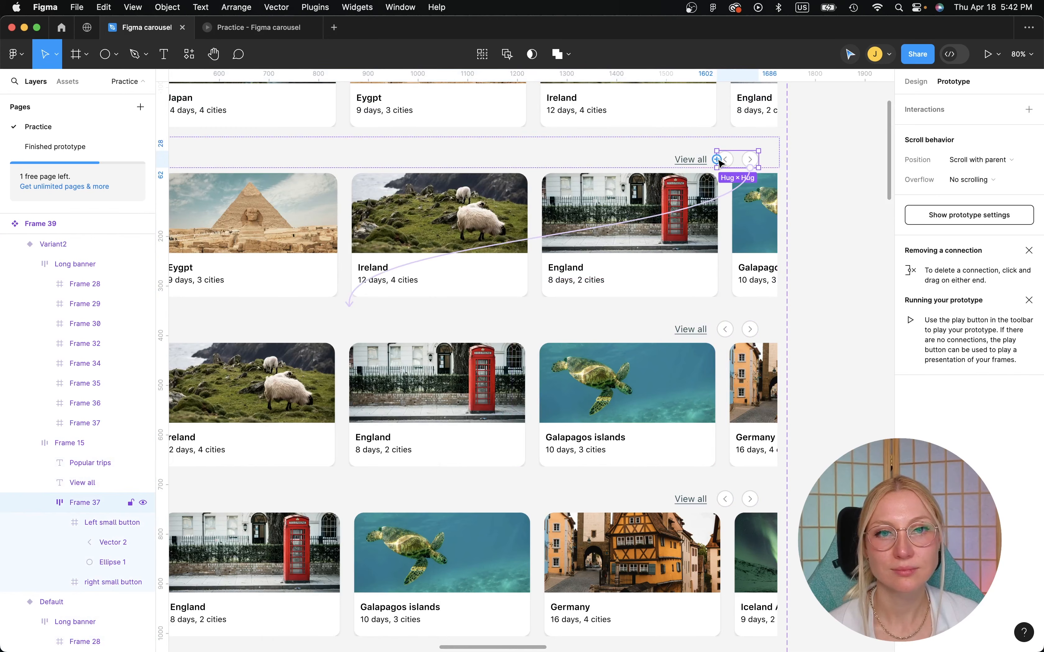
left_click_drag(716, 160, 653, 126)
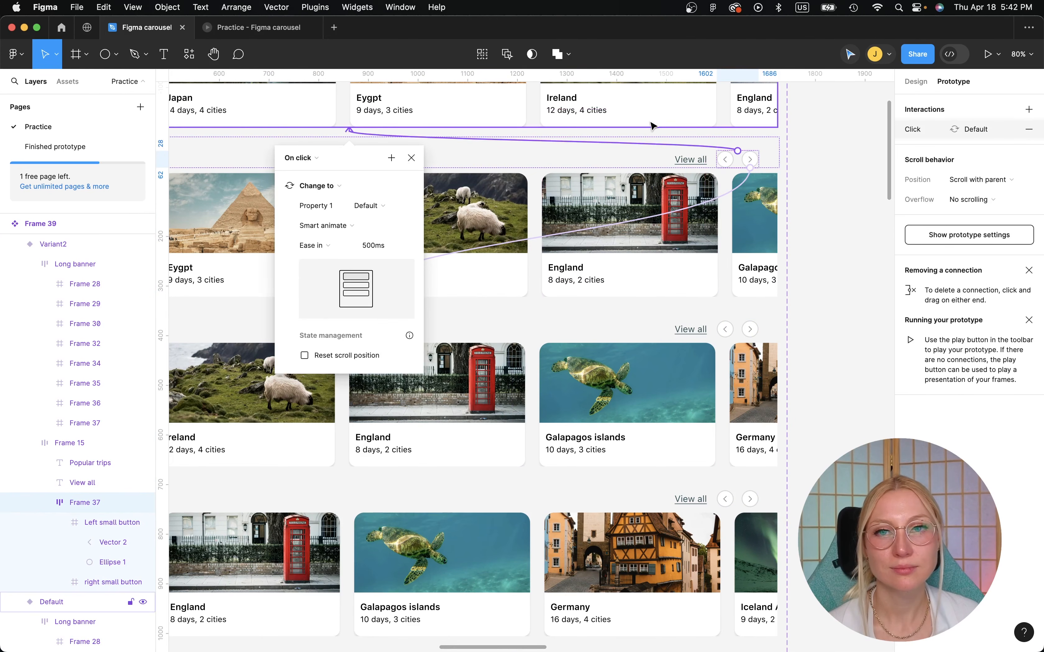
scroll(653, 145, "up", 8)
scroll(653, 145, "left", 3)
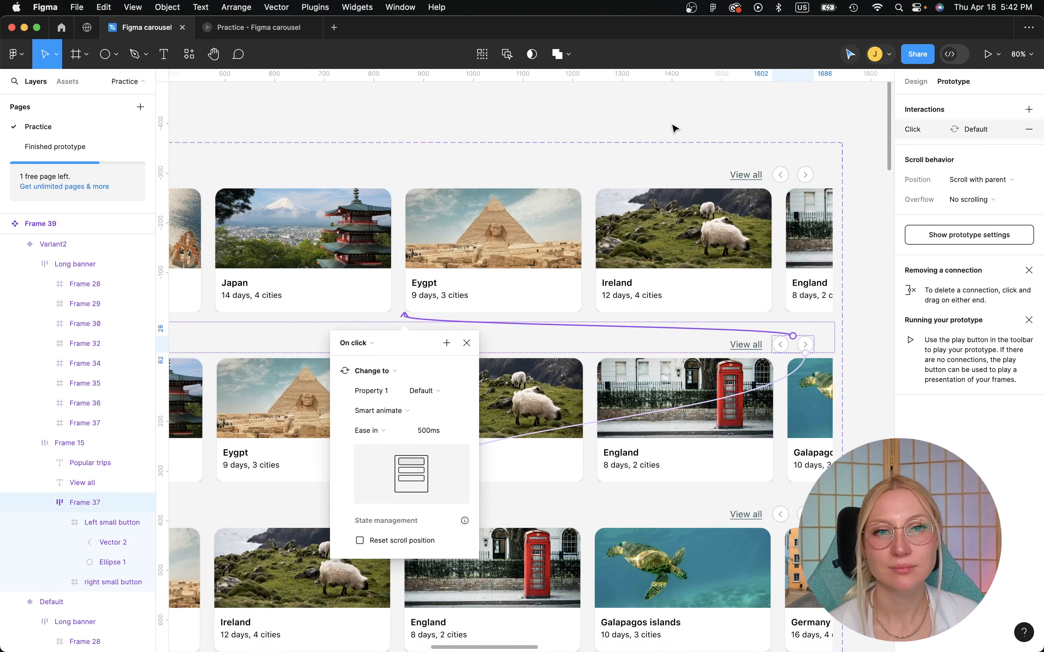
left_click(665, 130)
Rename the Popular trips component set as "Small carousel".
scroll(666, 130, "up", 3)
scroll(665, 130, "down", 5)
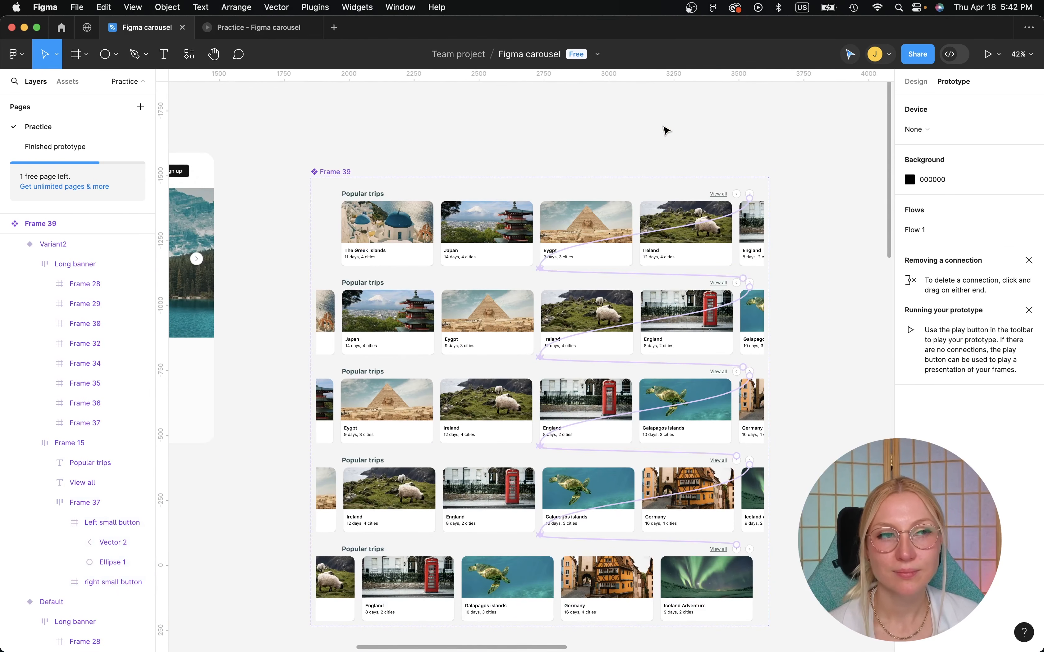
left_click(327, 172)
double_click(329, 171)
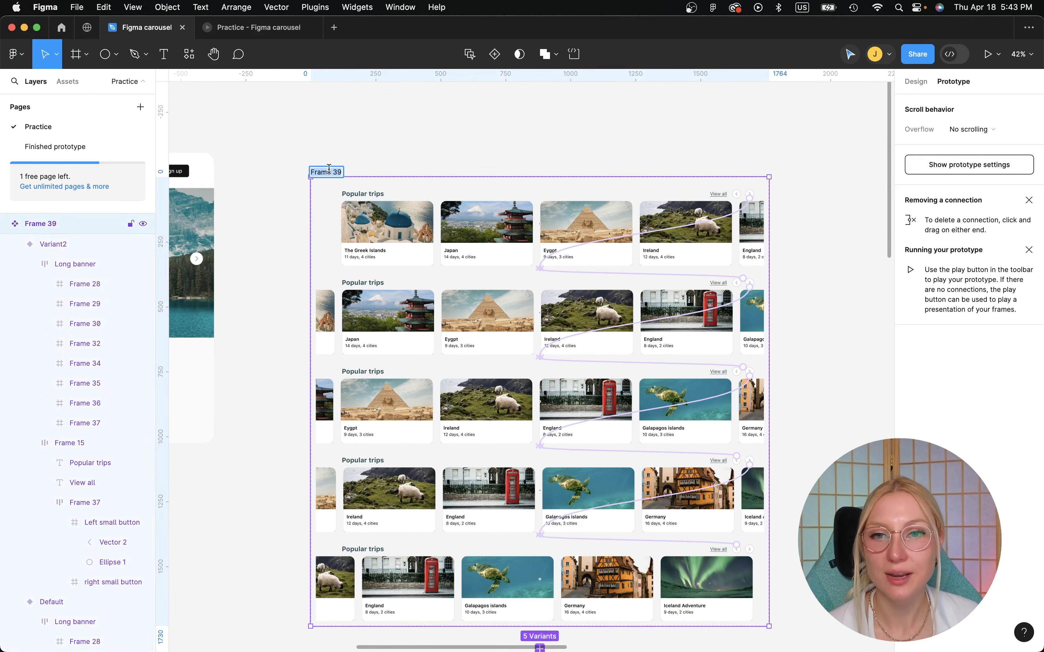
type("Small")
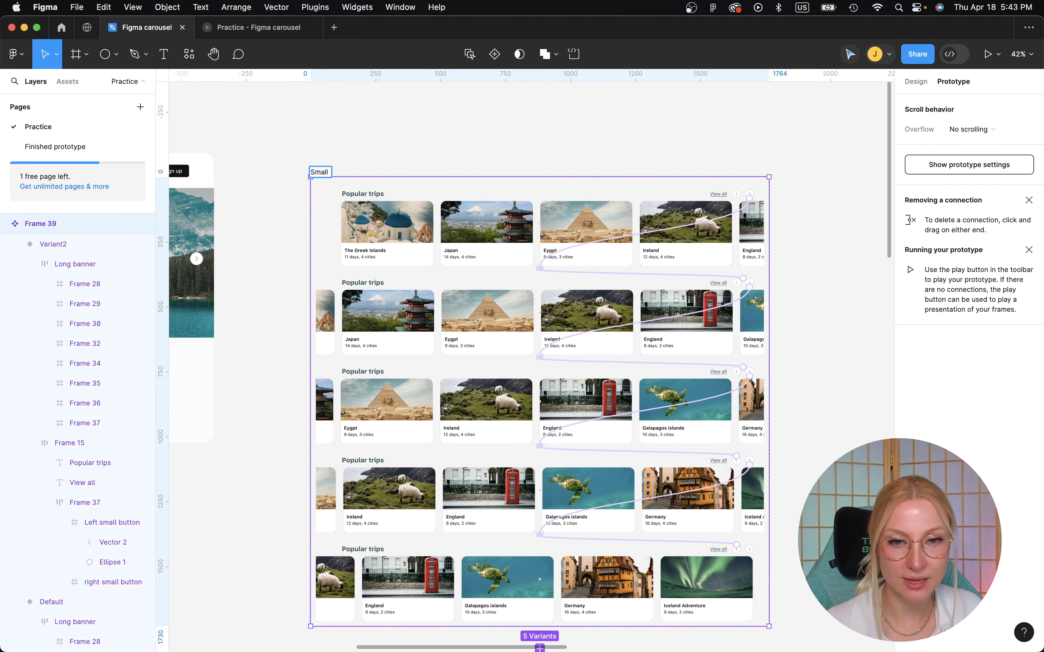
type(" carousel")
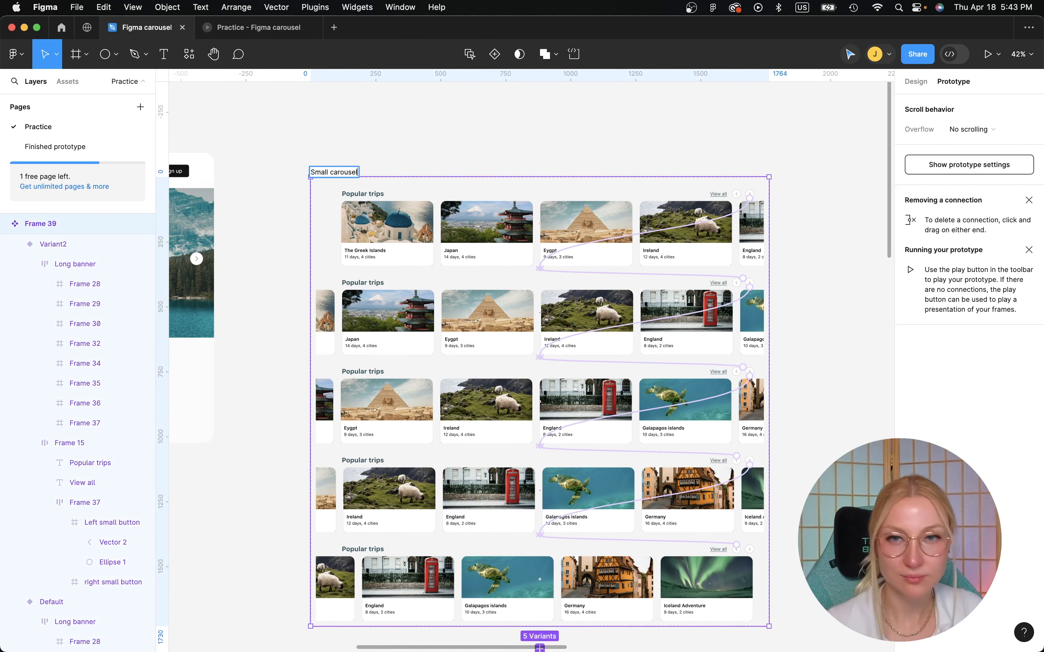
left_click(353, 145)
Place an instance of the Small carousel component in the Design frame, spanning its width directly below the Banff hero image at Y 738.
scroll(353, 145, "left", 10)
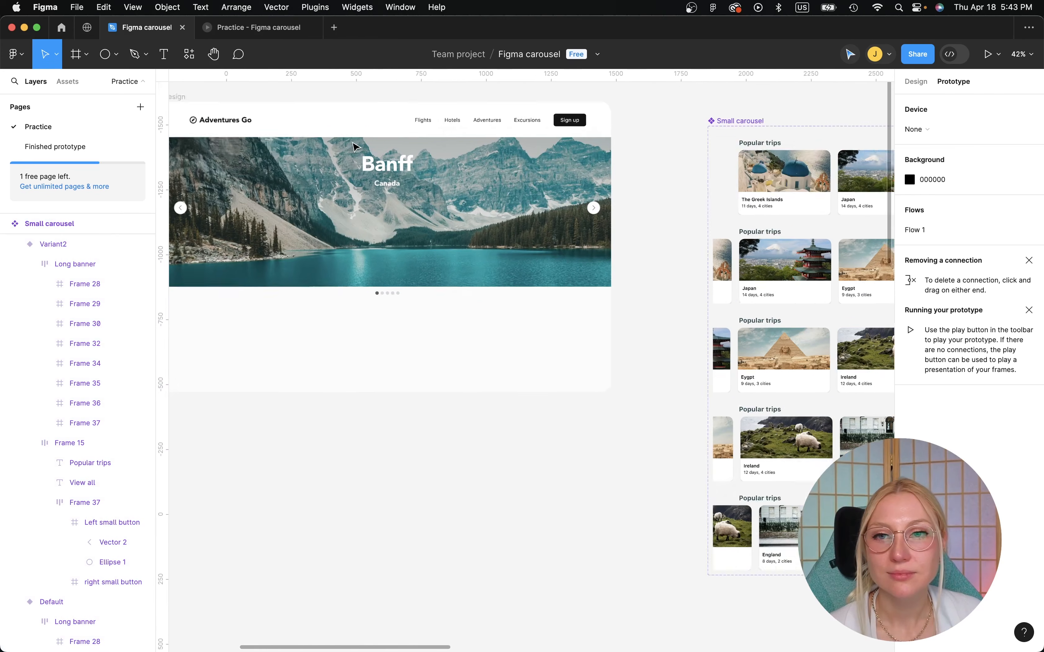
scroll(372, 309, "up", 5)
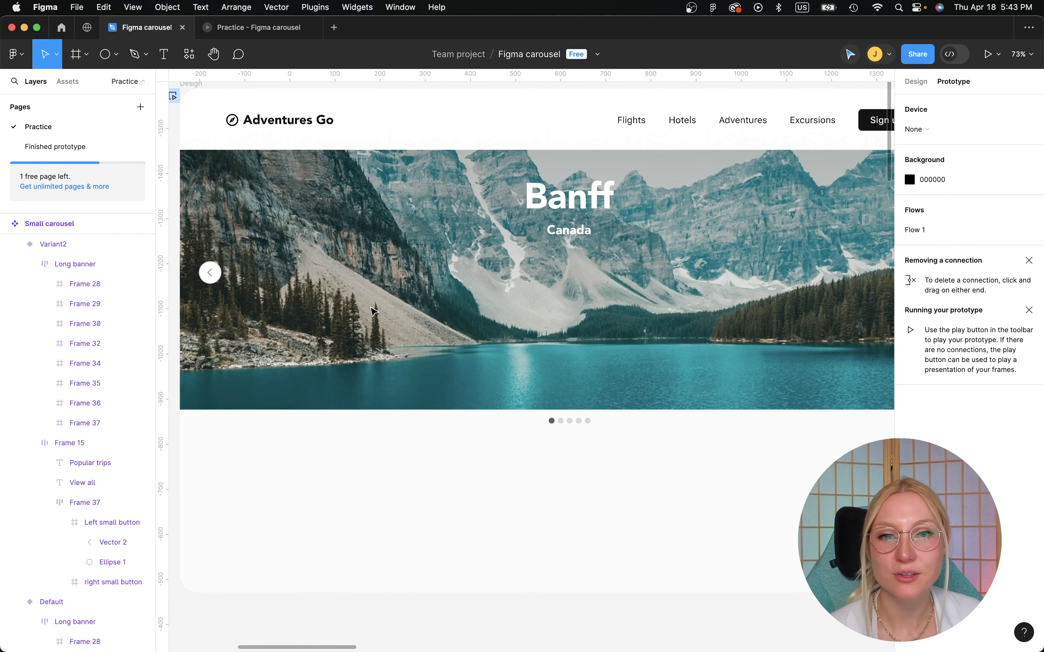
scroll(372, 310, "down", 3)
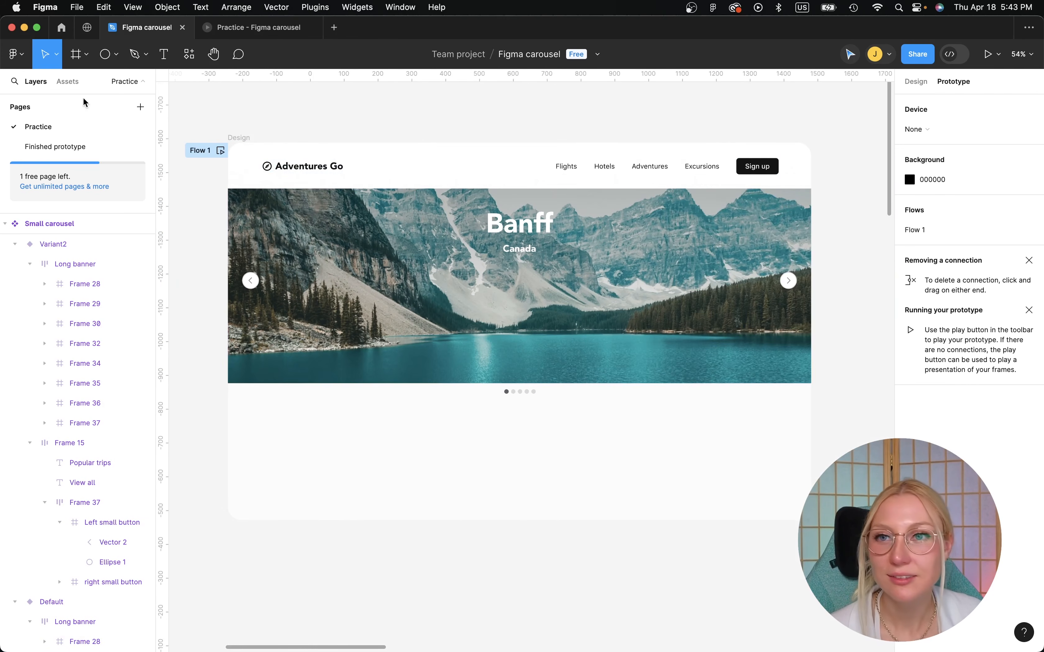
left_click(79, 82)
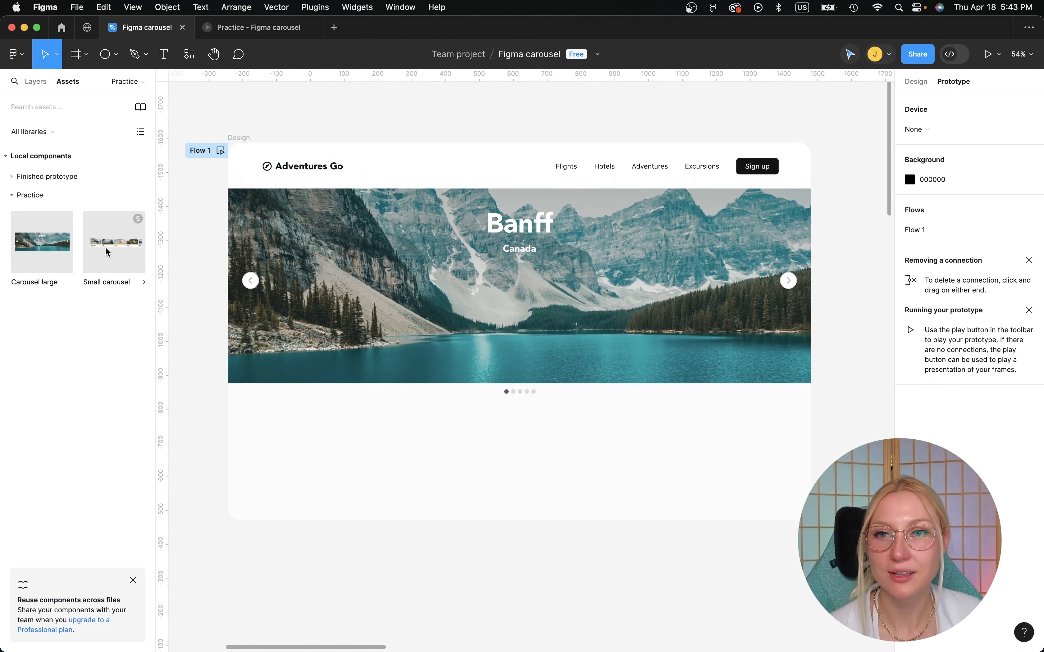
left_click_drag(108, 252, 425, 446)
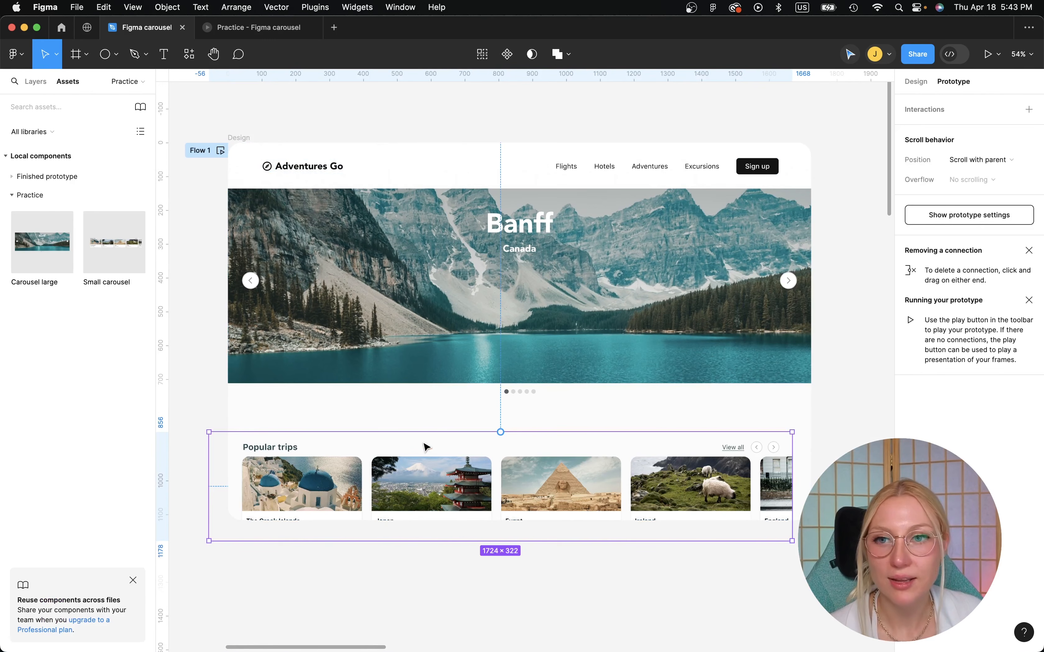
left_click_drag(341, 468, 360, 438)
key("shift+Up")
key("shift+Up")
key("shift+Up")
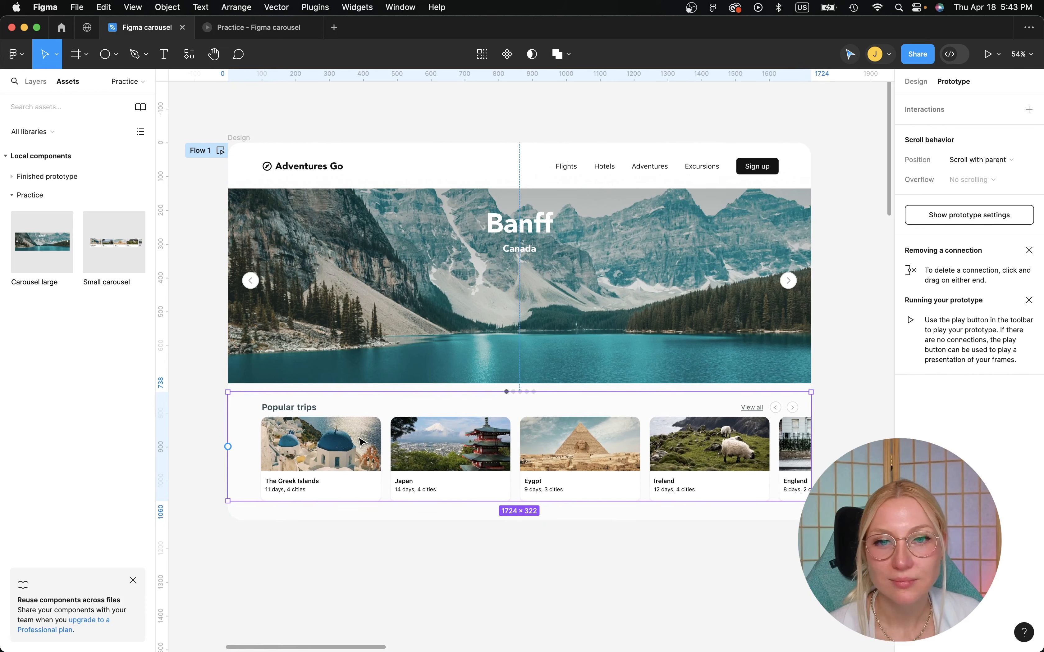
left_click(213, 368)
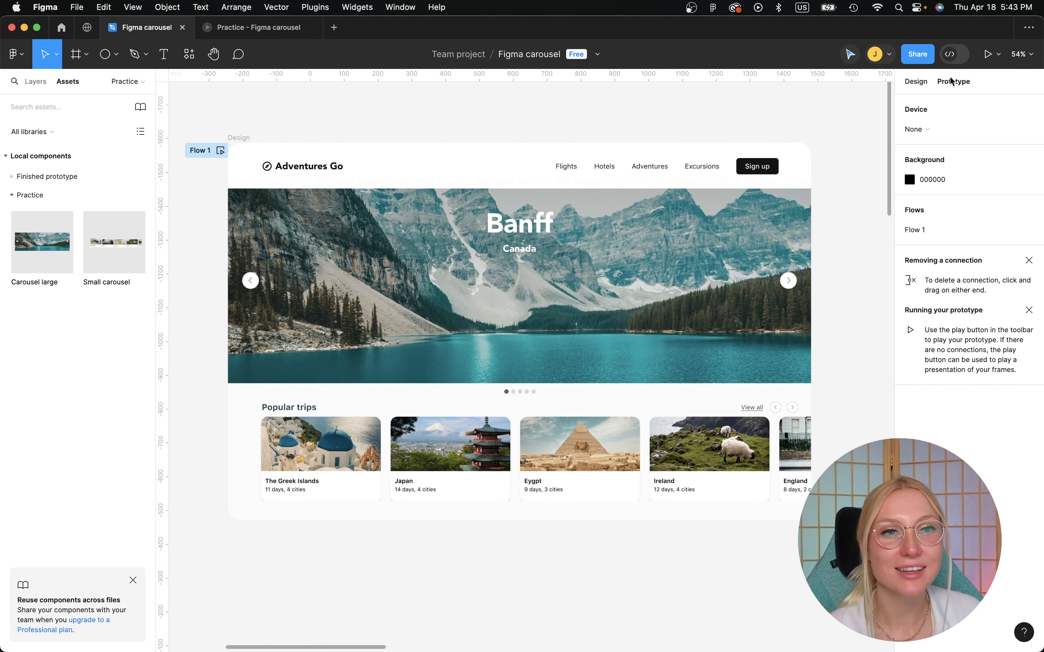
Run the prototype preview and scale it to fit the screen.
left_click(987, 54)
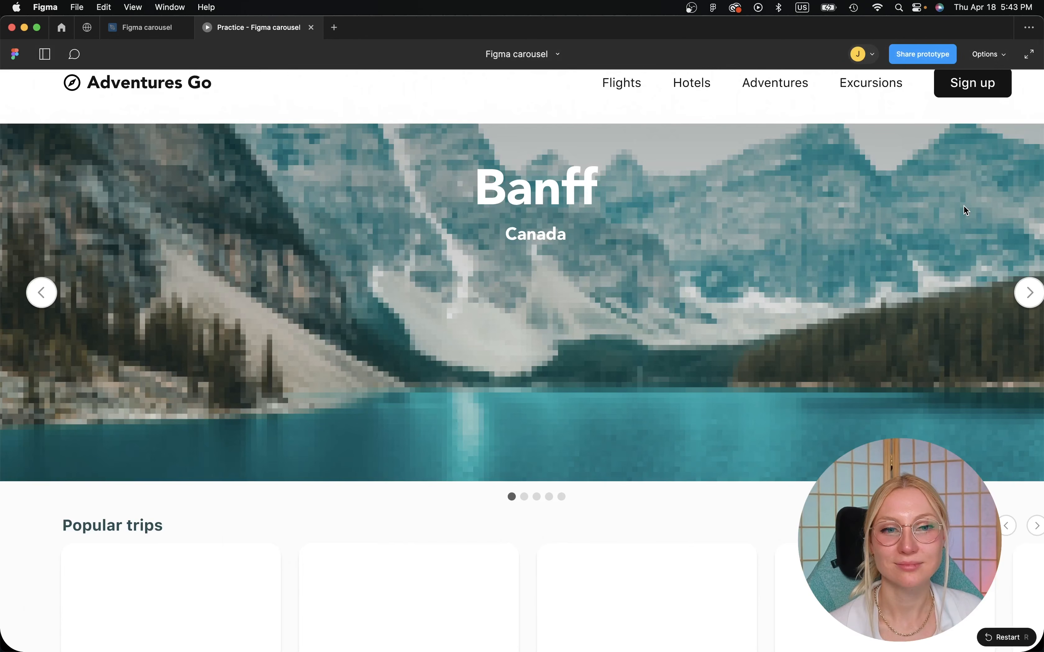
left_click(990, 54)
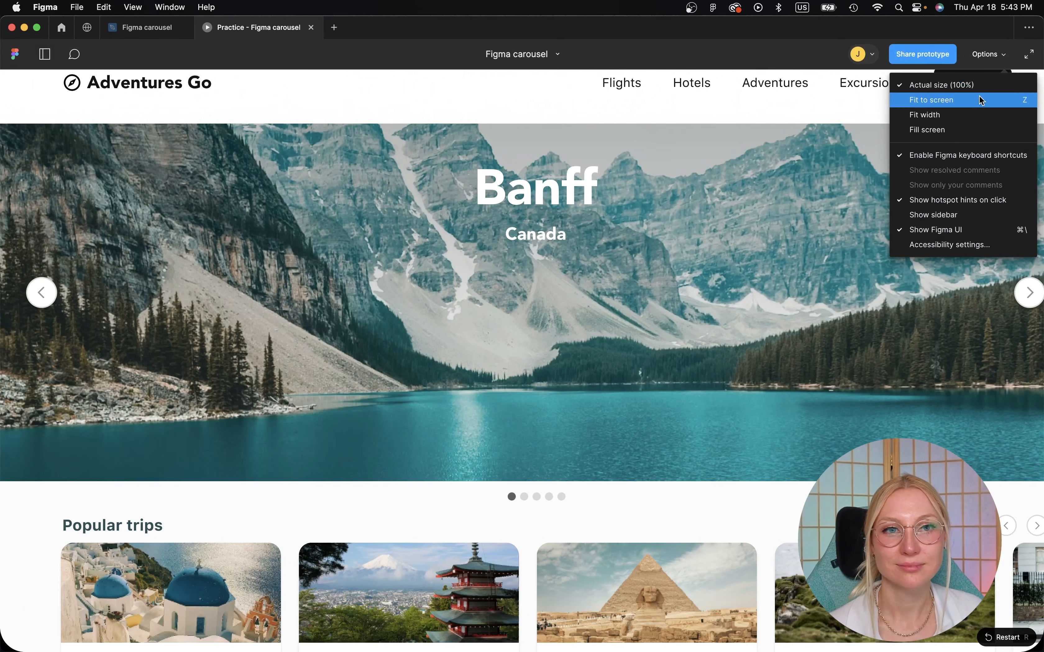
left_click(963, 99)
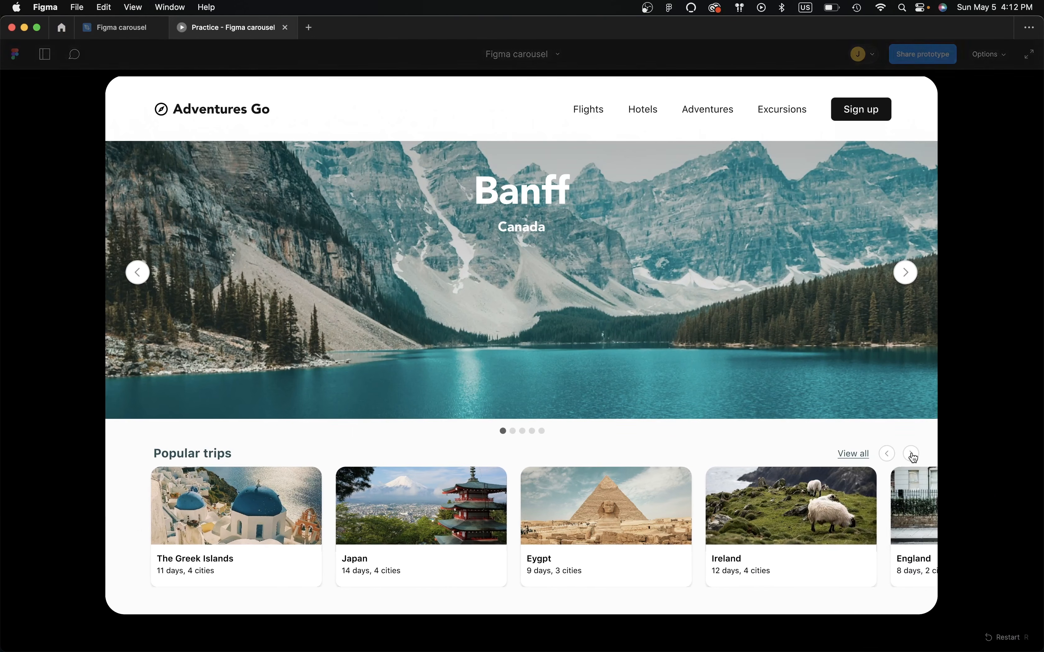
Test the Popular trips carousel by advancing it to its last cards and returning to the first ones.
left_click(912, 454)
left_click(913, 454)
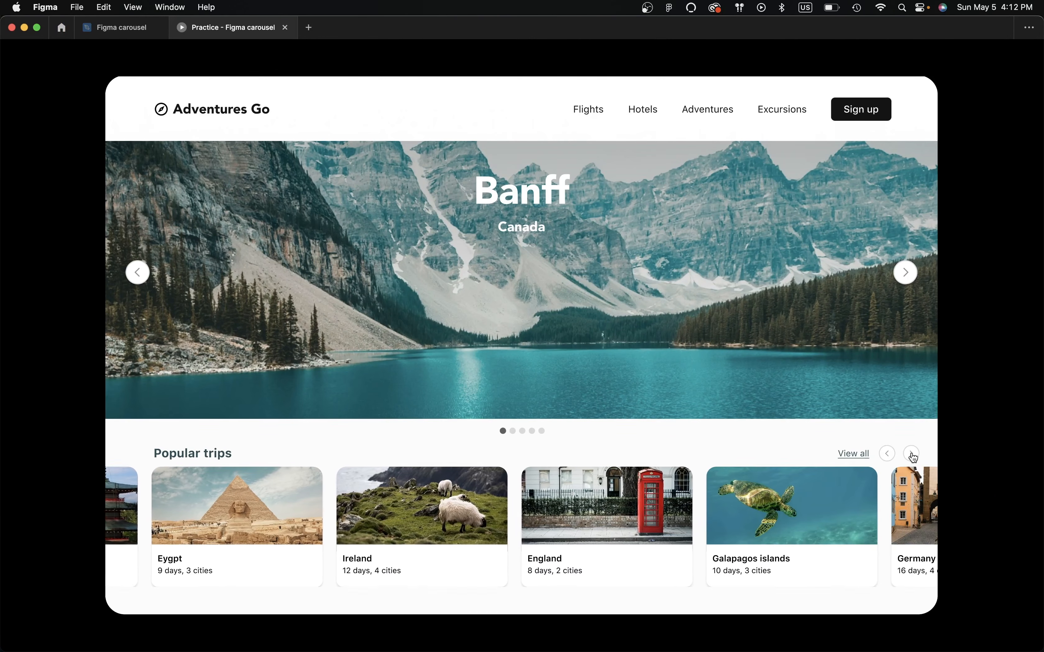
left_click(912, 455)
left_click(912, 455)
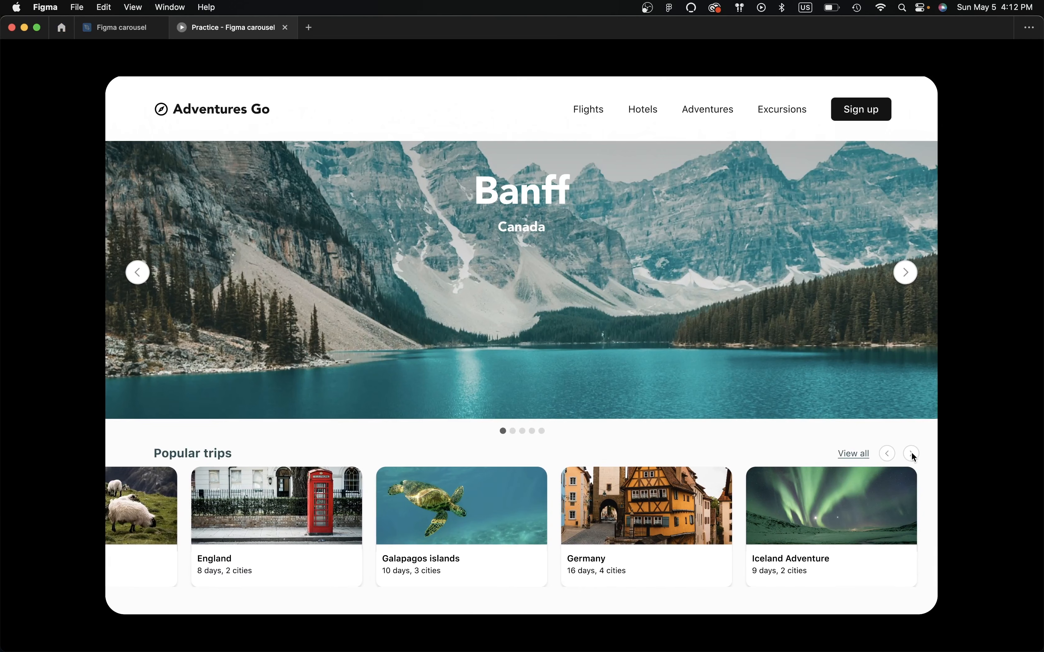
left_click(885, 455)
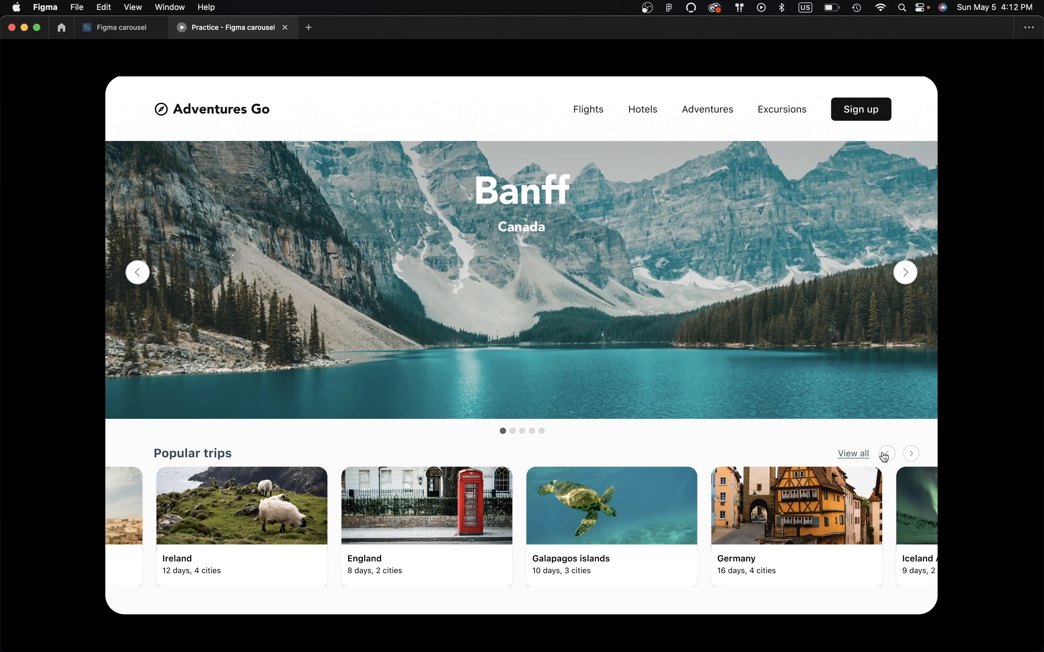
left_click(885, 455)
left_click(884, 455)
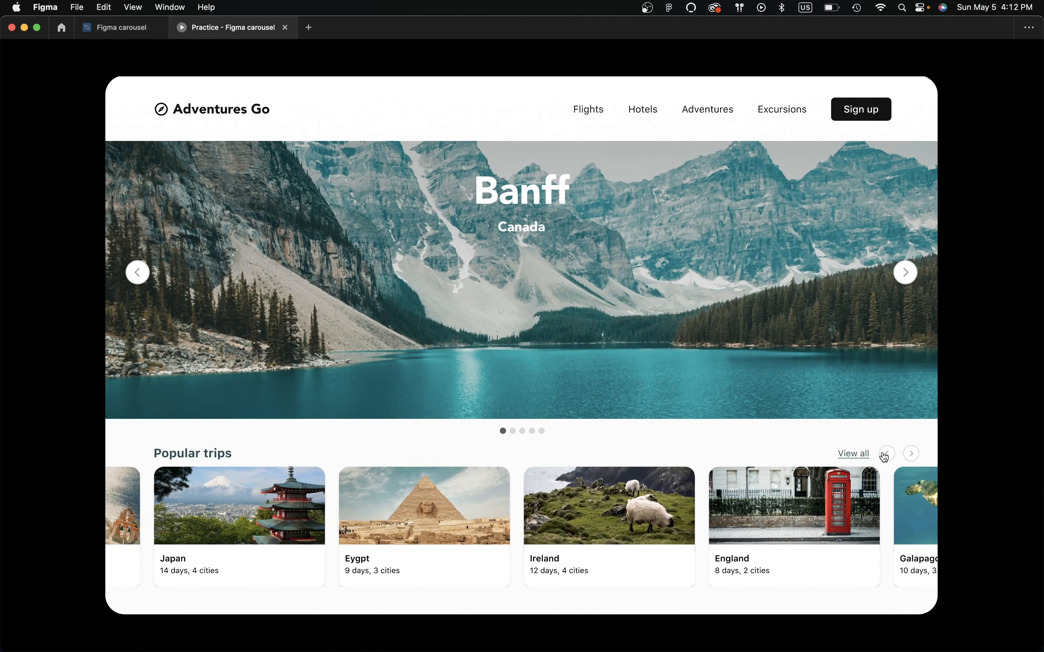
left_click(884, 456)
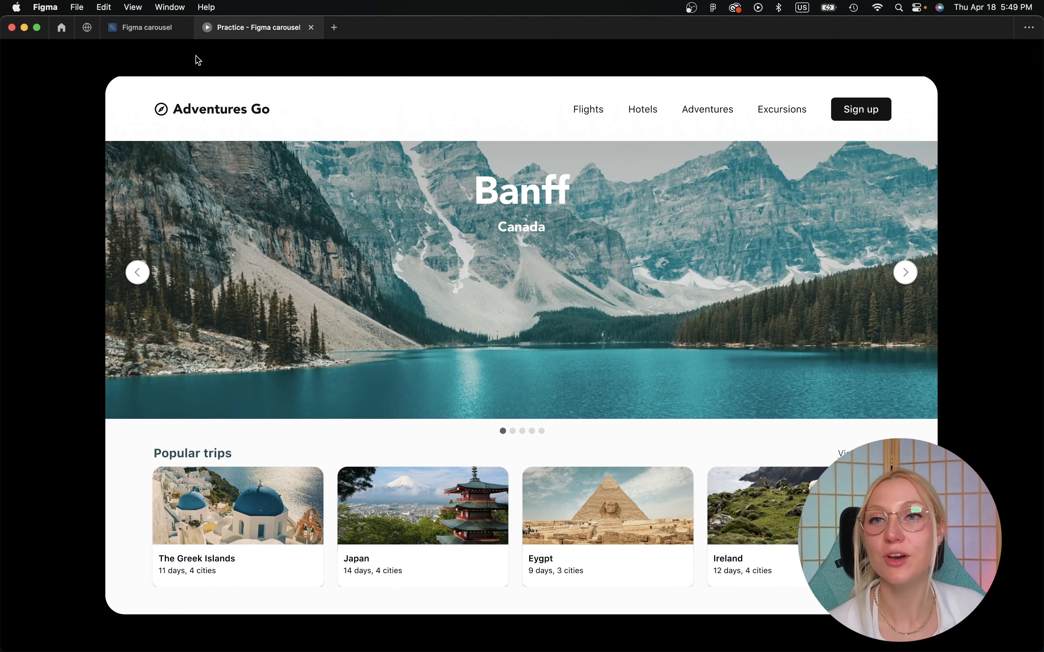
Return to the Figma carousel design file and extend the Small carousel instance's lower edge to a height of 335.
left_click(161, 34)
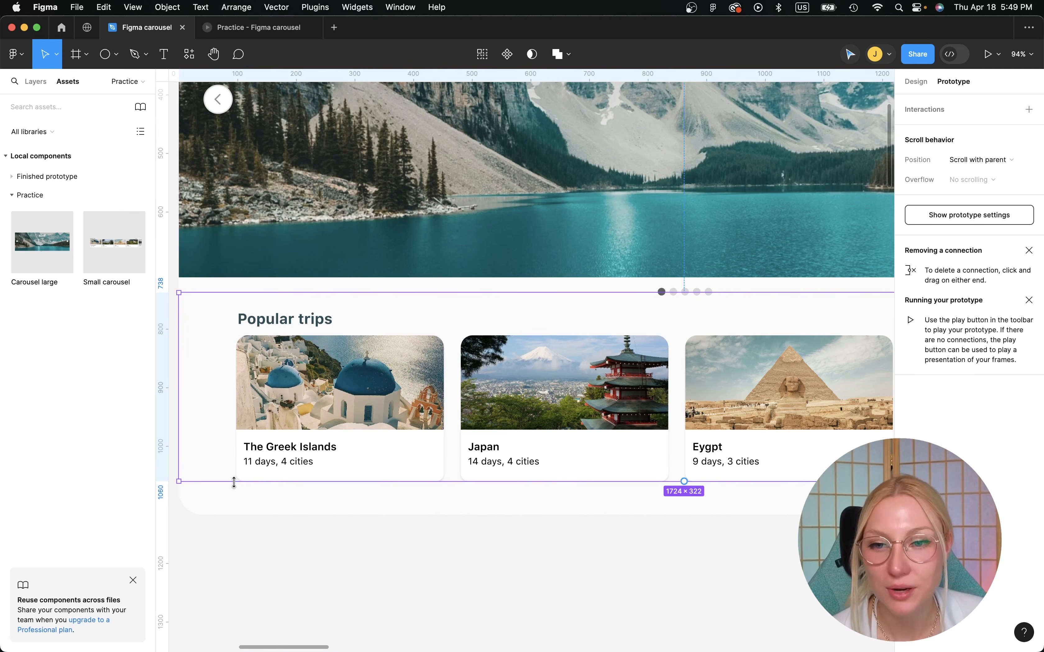
left_click_drag(235, 482, 234, 493)
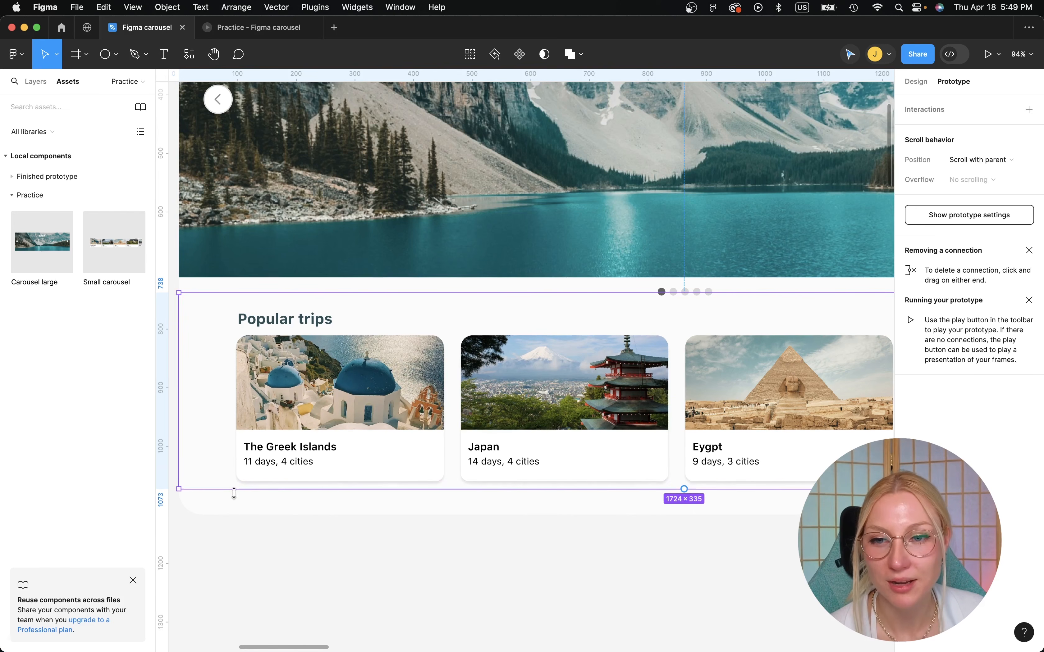
left_click(235, 512)
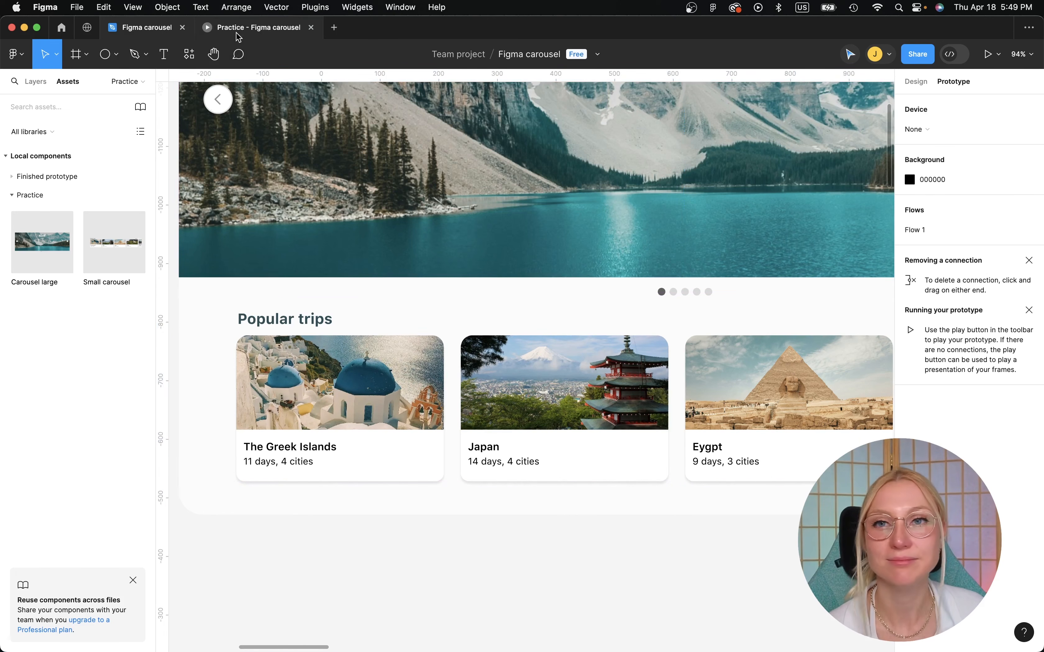
Switch back to the Practice prototype preview and test advancing the hero carousel through its destinations.
left_click(238, 36)
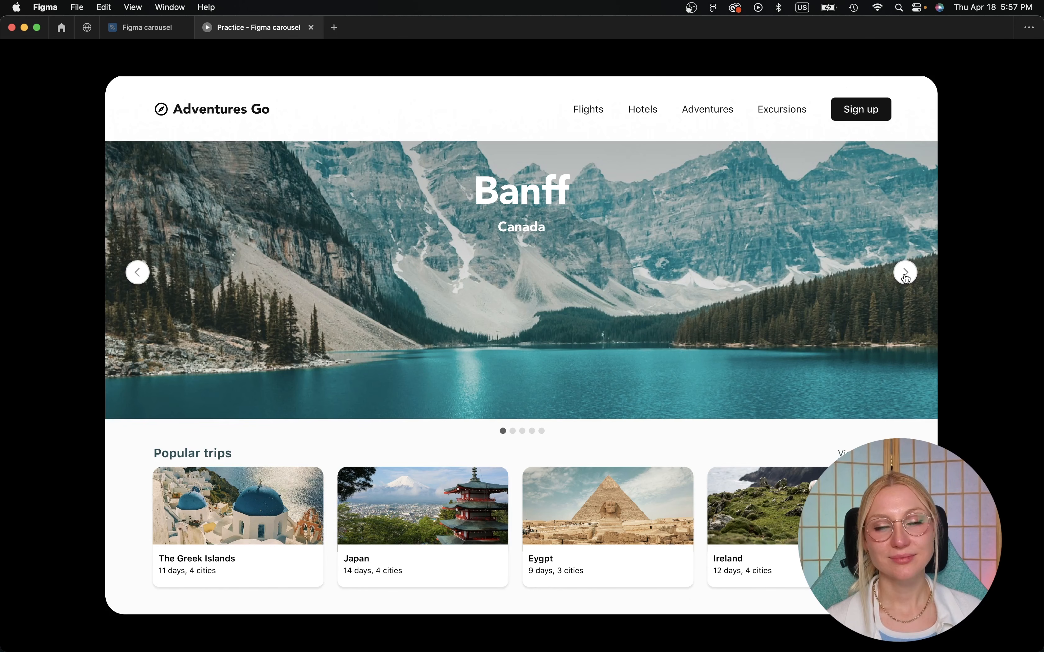
left_click(904, 273)
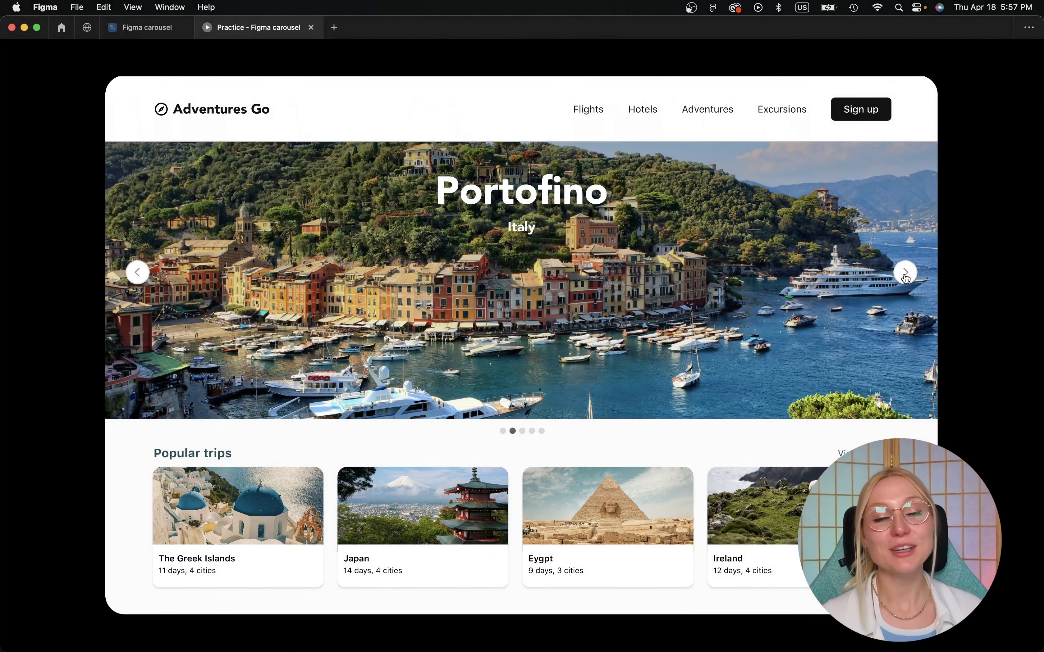
left_click(905, 273)
left_click(905, 276)
left_click(905, 274)
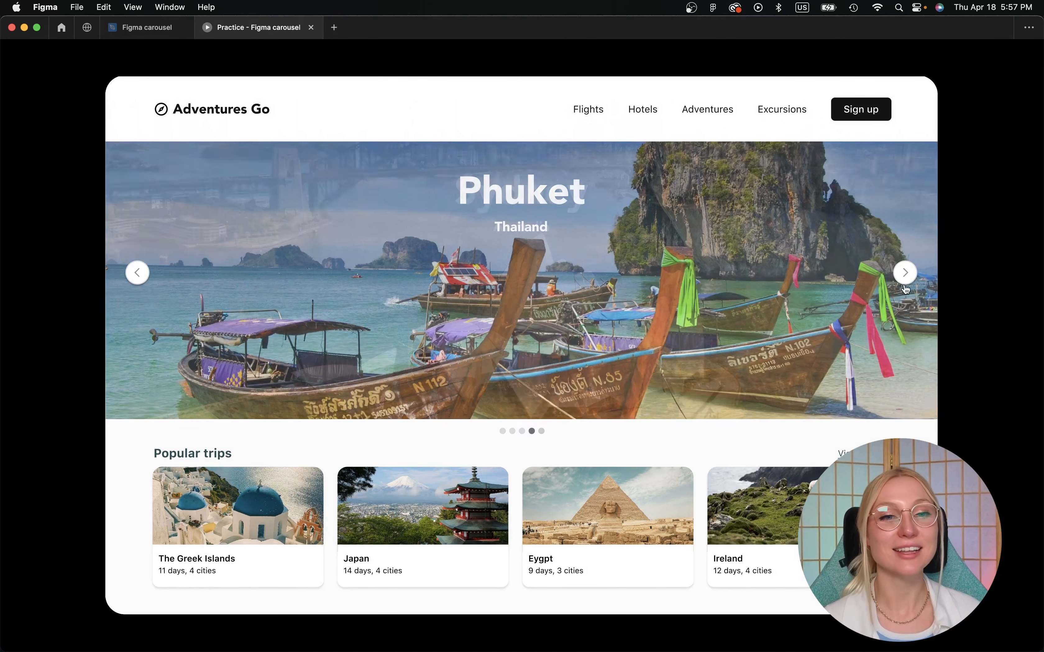